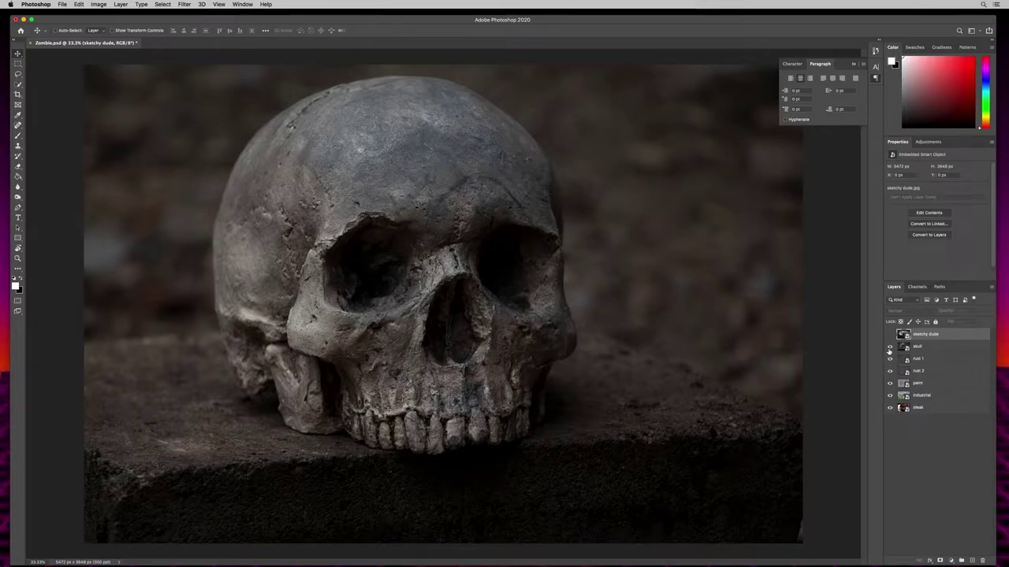
Preview the source images by hiding the skull, rust, paint and industrial layers in turn, and make all seven layers visible again.
left_click(890, 347)
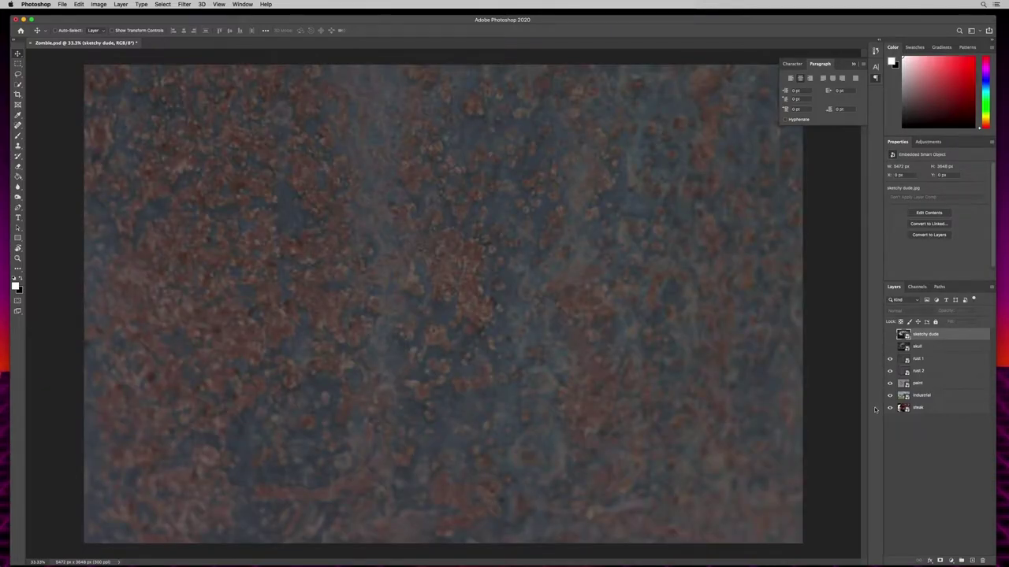
left_click(889, 359)
left_click(890, 372)
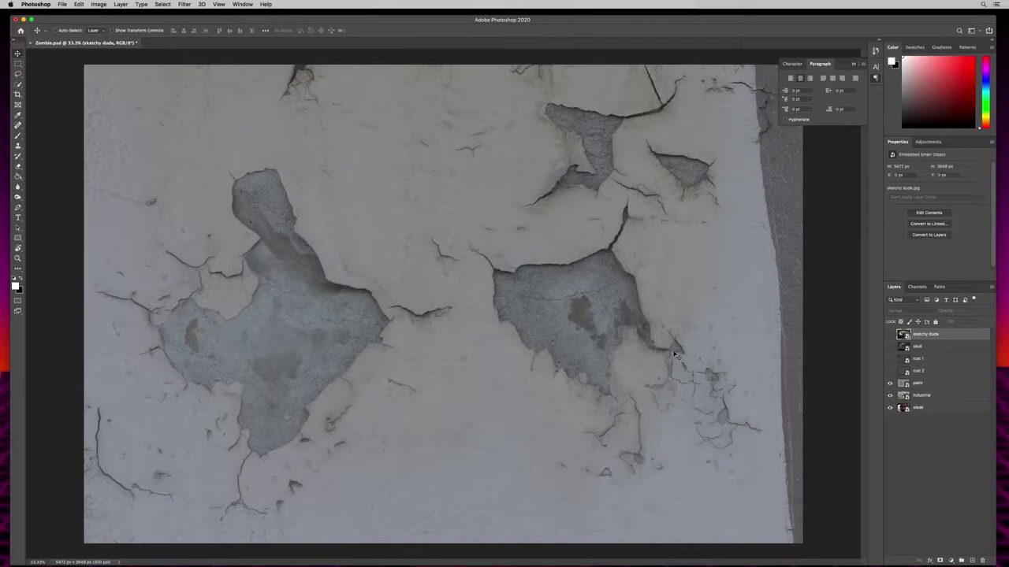
left_click(890, 384)
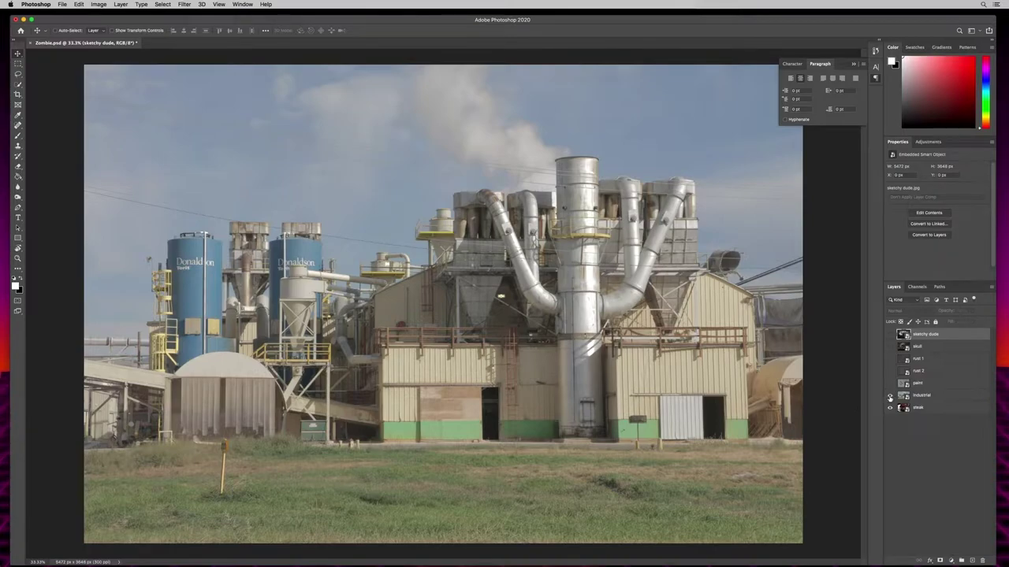
left_click(889, 395)
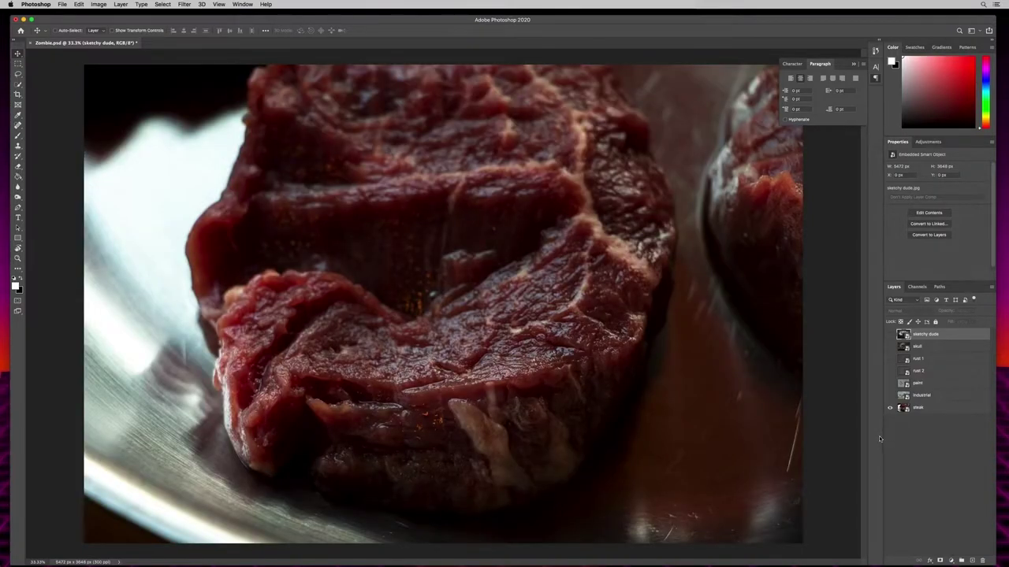
left_click_drag(891, 405, 890, 334)
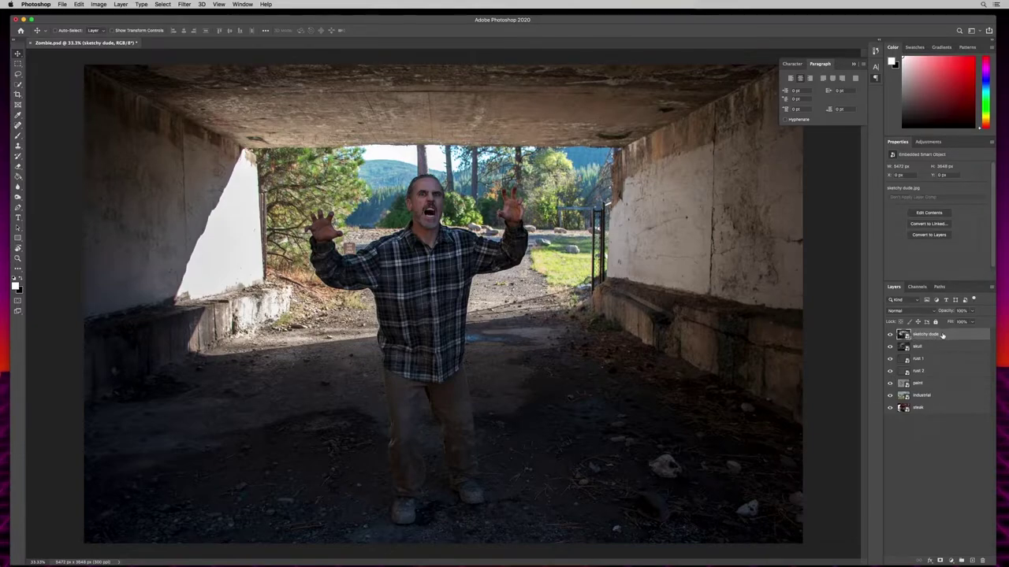
Group all seven source layers from sketchy dude to steak and expand the new group.
left_click(938, 411, "shift")
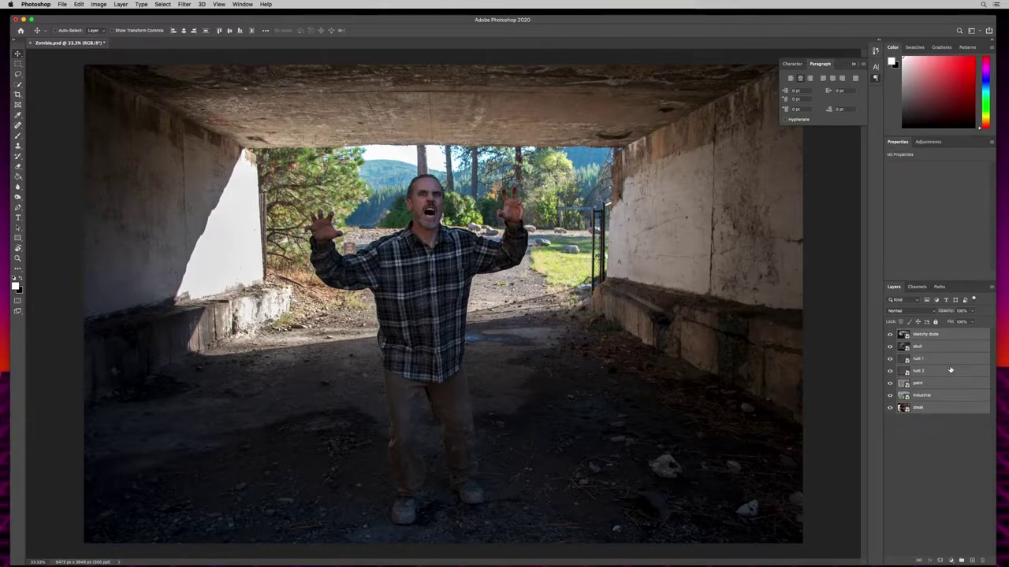
key("super+g")
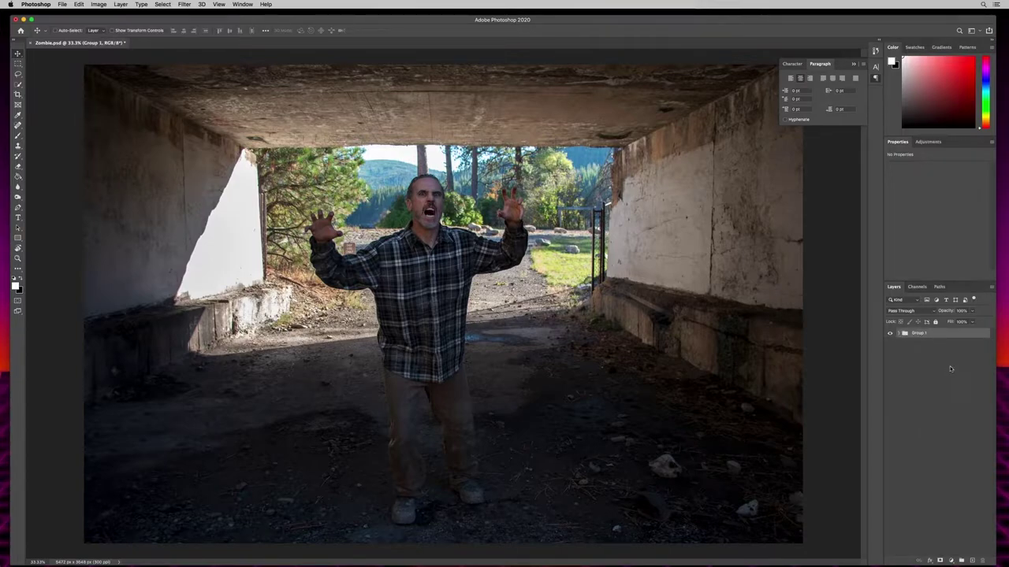
left_click(898, 335)
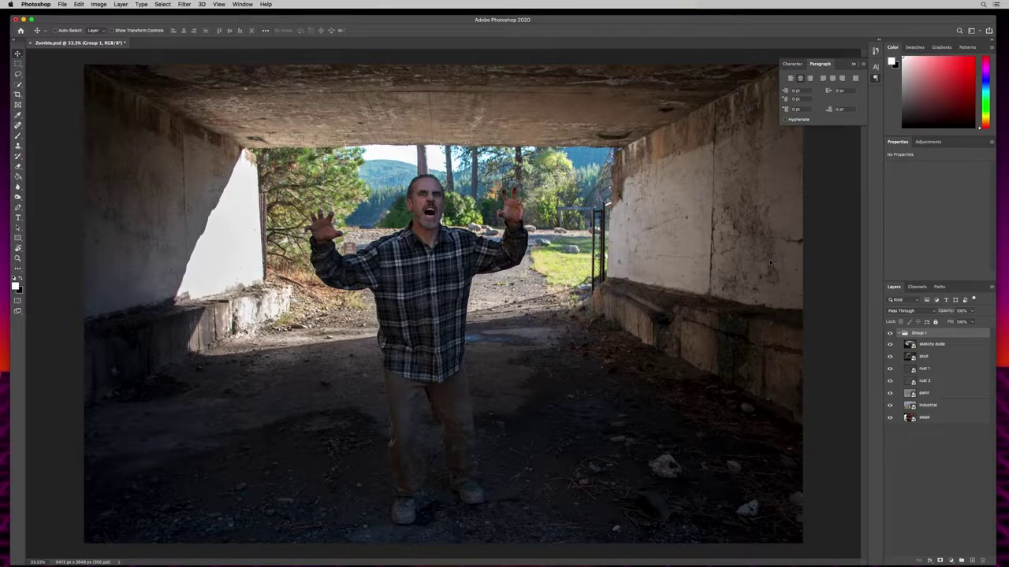
Duplicate the sketchy dude layer as "BG", move the copy out above Group 1, and collapse the group.
left_click(938, 344)
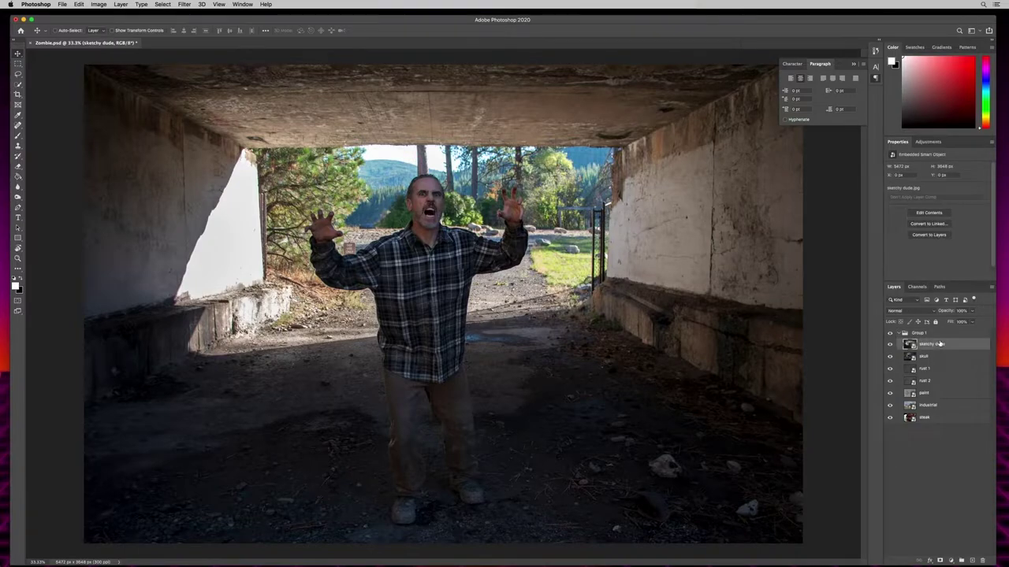
right_click(945, 346)
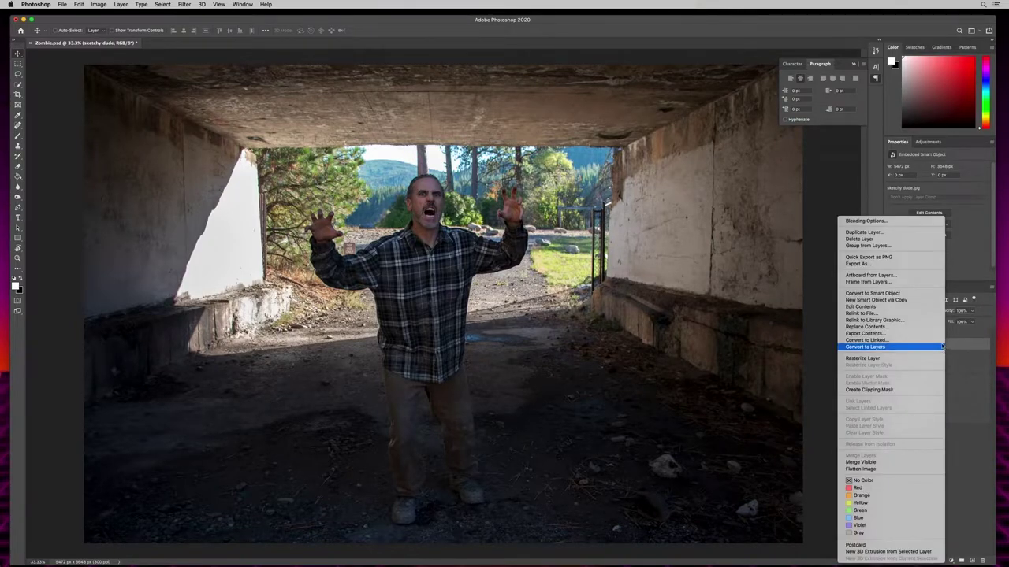
left_click(864, 232)
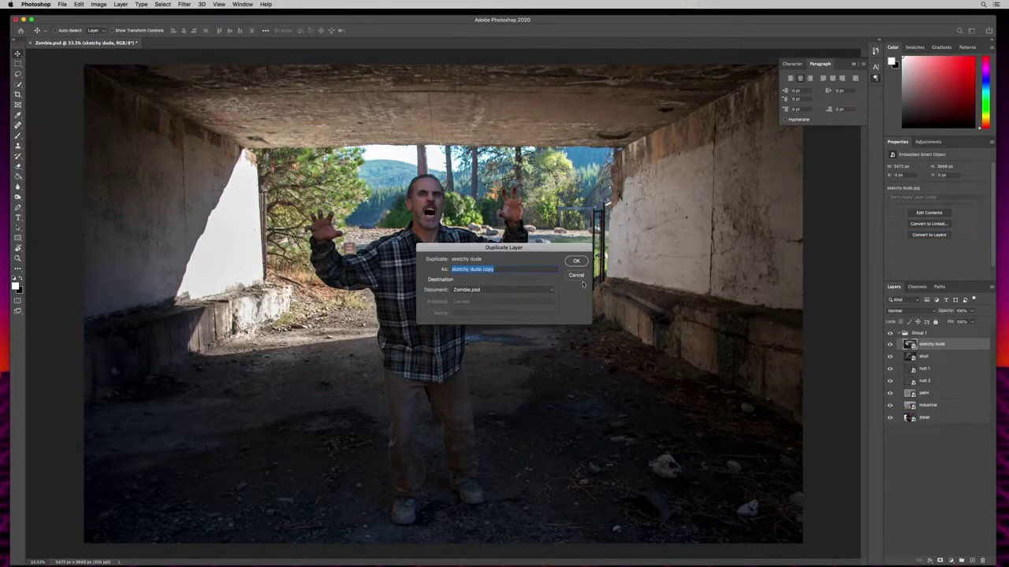
type("BG")
key("Return")
left_click_drag(938, 347, 933, 331)
left_click(899, 346)
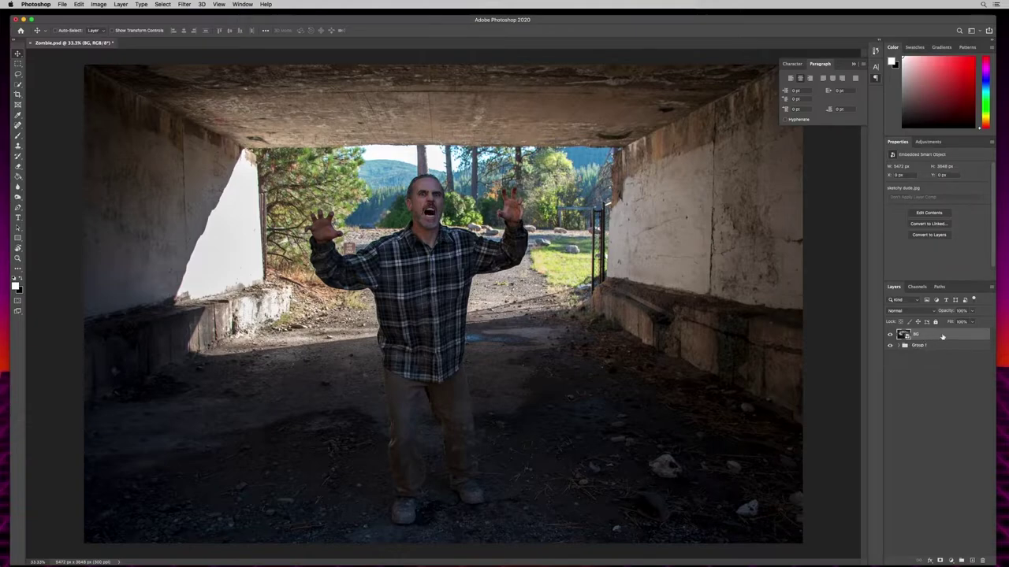
Duplicate the BG layer and name the copy "zombie".
left_click_drag(945, 339, 972, 559)
type("Zombie")
key("Return")
Start a Pen path on the zombie layer along the outer edge of the right-hand sleeve, ending the first curve in a corner below the elbow.
key("p")
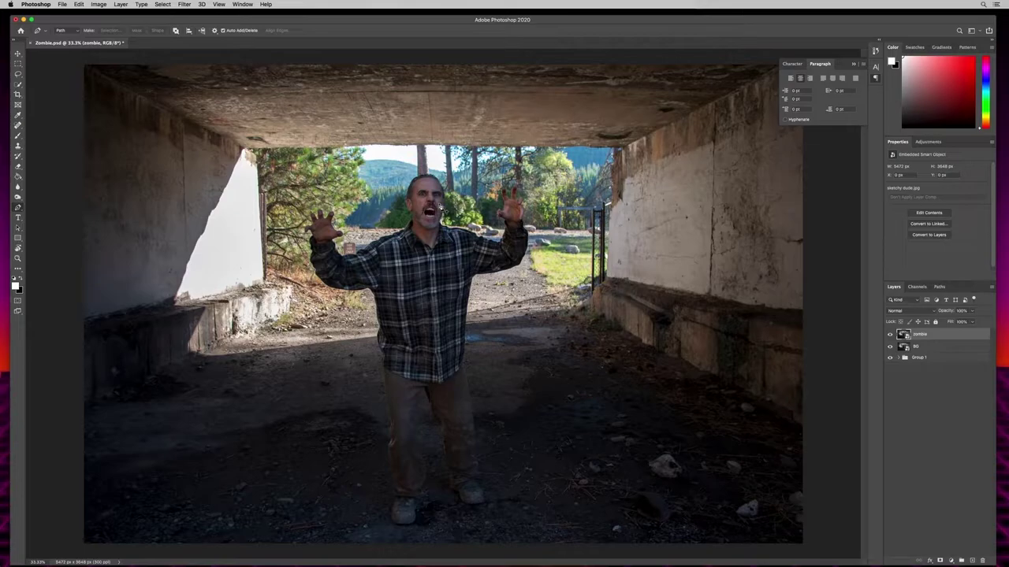
scroll(447, 331, "up", 1)
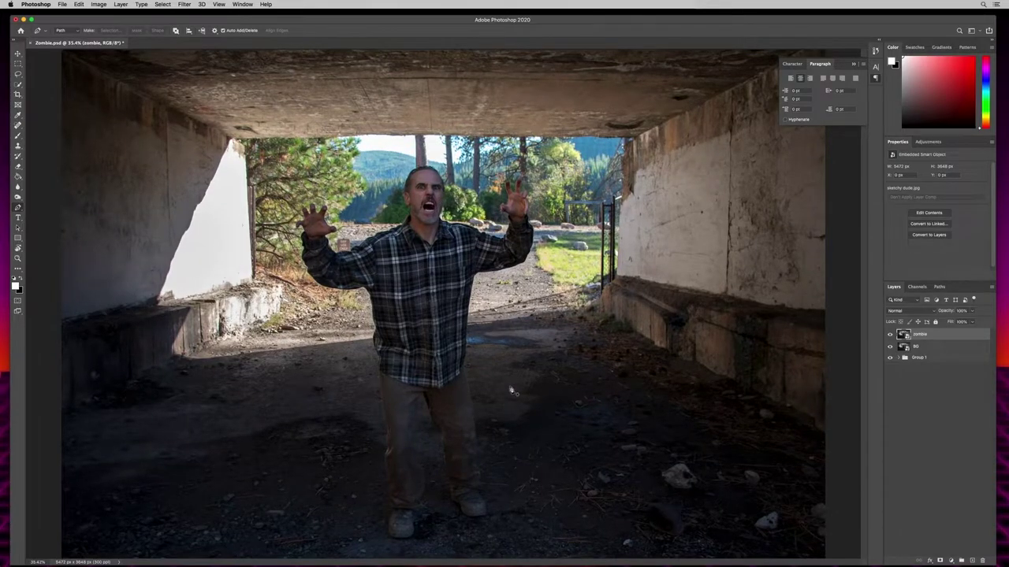
key("super+1")
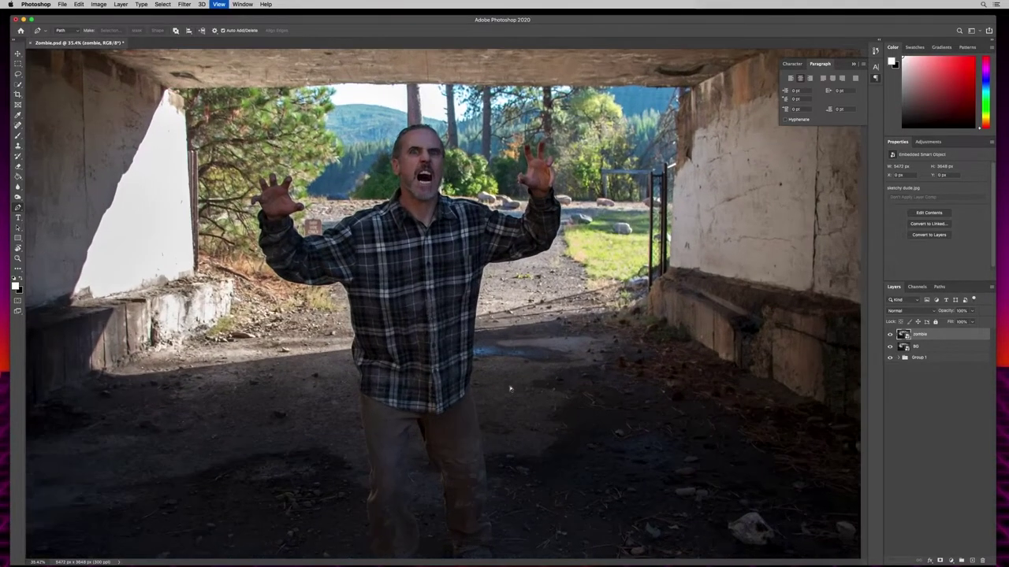
key("super+plus")
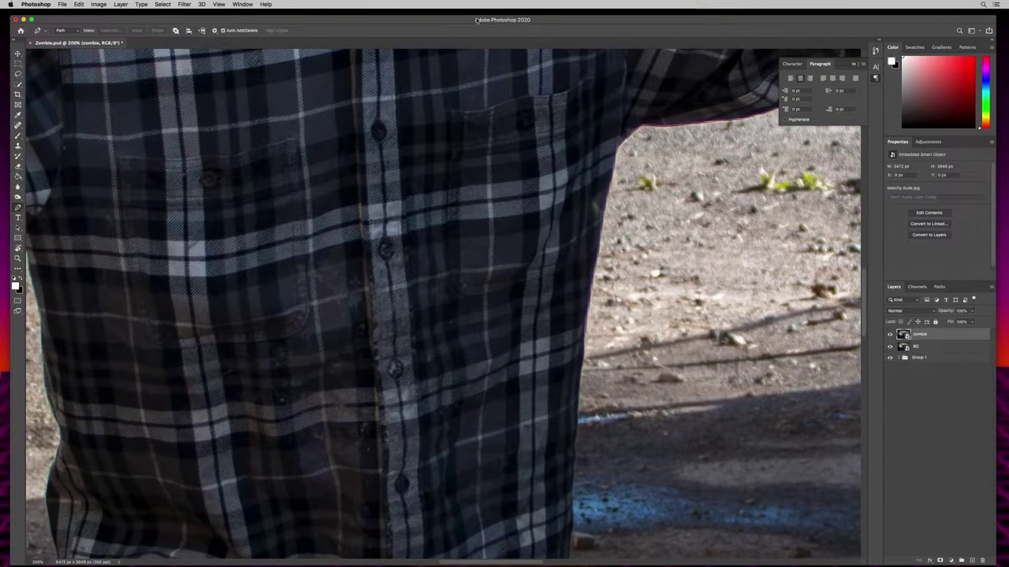
left_click_drag(596, 131, 239, 338)
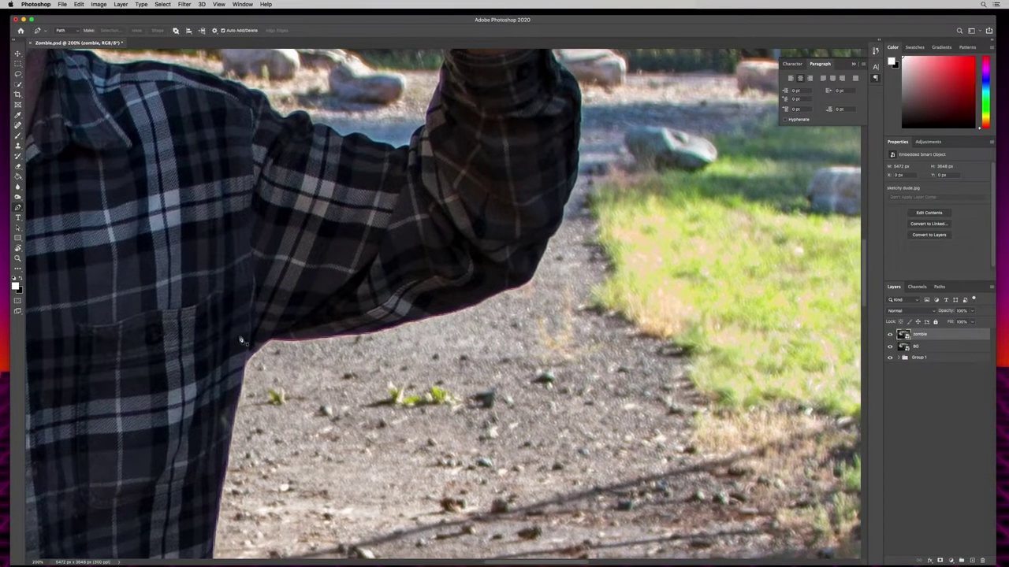
key("super+plus")
key("super+plus")
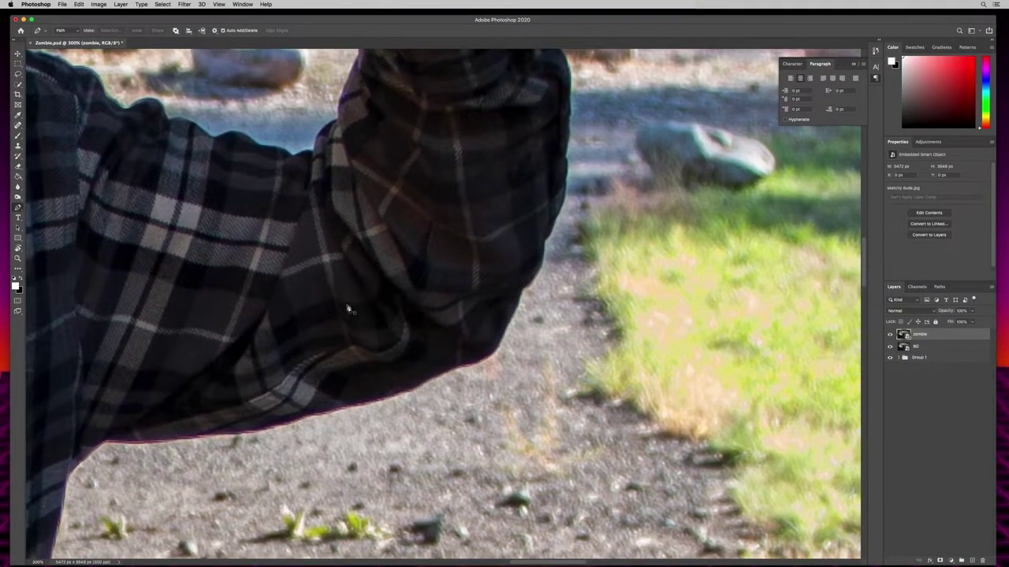
left_click(544, 245)
left_click(498, 302)
key("ctrl+z")
left_click(494, 306)
left_click_drag(494, 306, 497, 304)
left_click(524, 290, "alt")
Continue the Pen path around the elbow's lowest bulge and onto the underside of the sleeve.
left_click_drag(524, 292, 501, 342)
left_click_drag(461, 371, 424, 375)
left_click(460, 369, "alt")
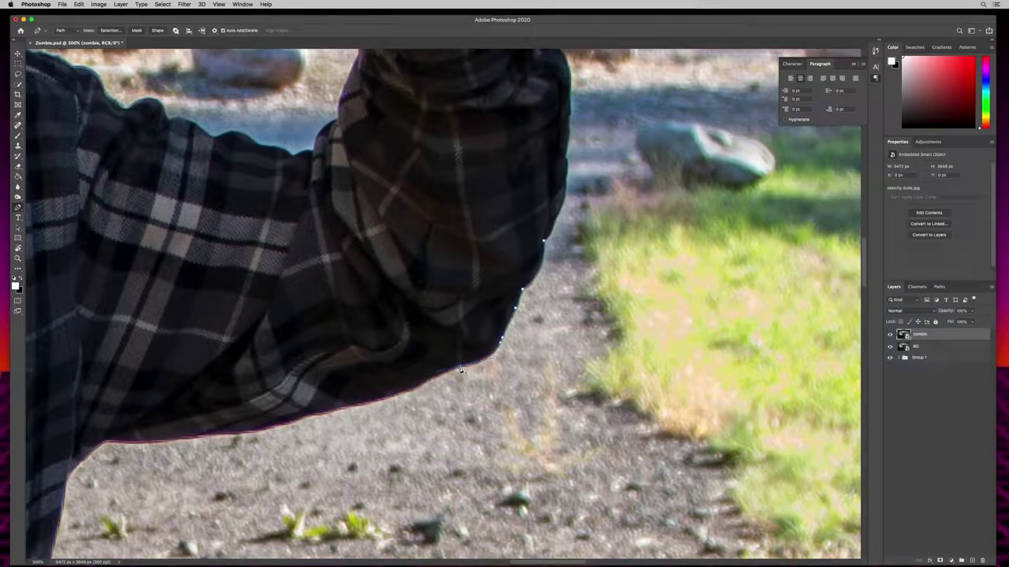
left_click(417, 387)
Extend the Pen path along the sleeve's underside toward the armpit.
left_click_drag(340, 373, 401, 274)
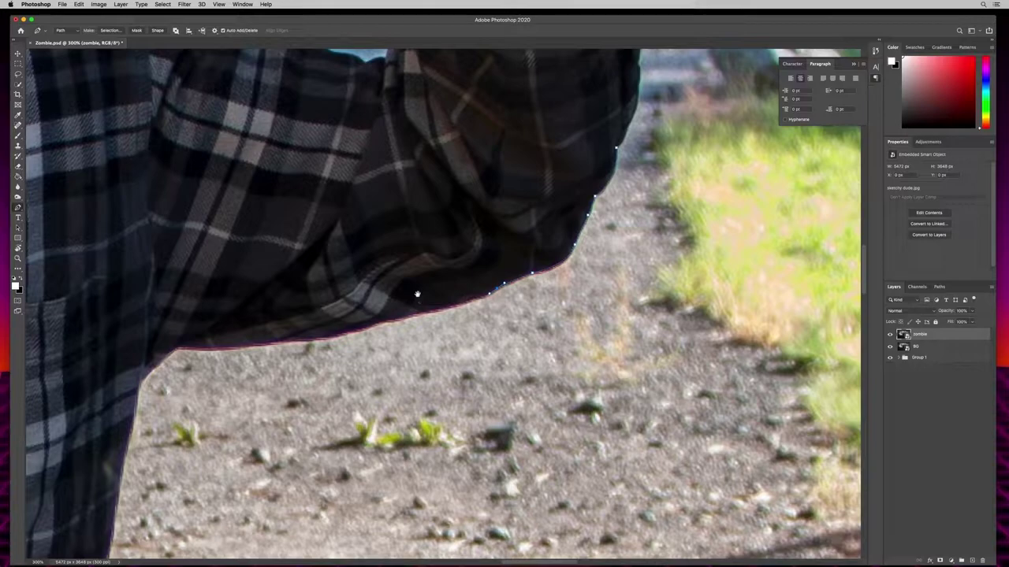
mouse_move(402, 317)
left_mouse_down()
mouse_move(417, 271)
mouse_move(388, 313)
left_mouse_up()
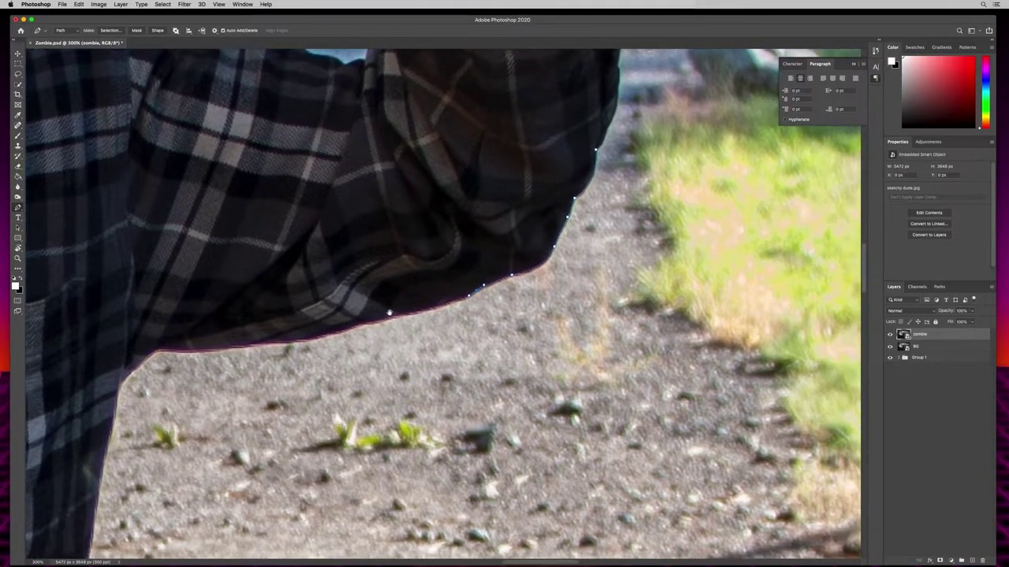
scroll(388, 313, "left", 5)
scroll(389, 313, "down", 2)
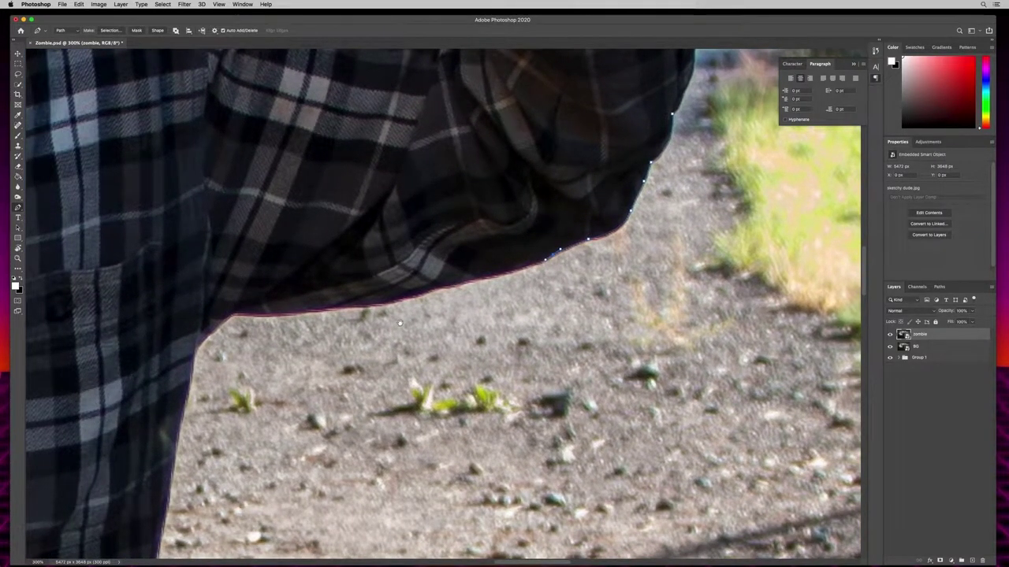
left_click(509, 268)
left_click(496, 274)
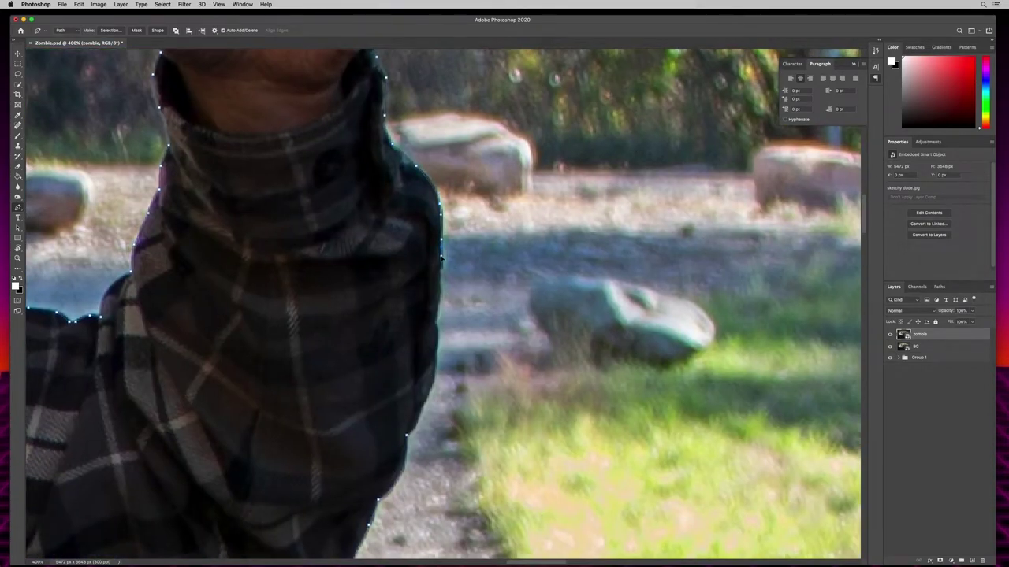
Close the path around the man at the sleeve's outer edge and convert it to a new anti-aliased selection with 0-pixel feather.
mouse_move(442, 257)
left_mouse_down()
mouse_move(434, 394)
mouse_move(436, 382)
mouse_move(431, 390)
mouse_move(379, 358)
mouse_move(426, 231)
left_mouse_up()
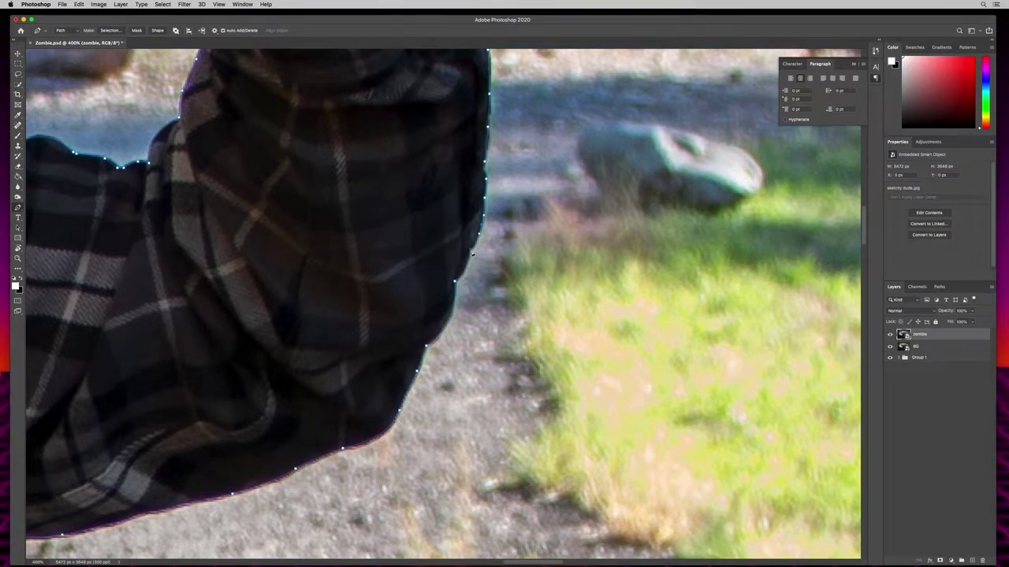
left_click_drag(472, 256, 457, 284)
left_click(109, 30)
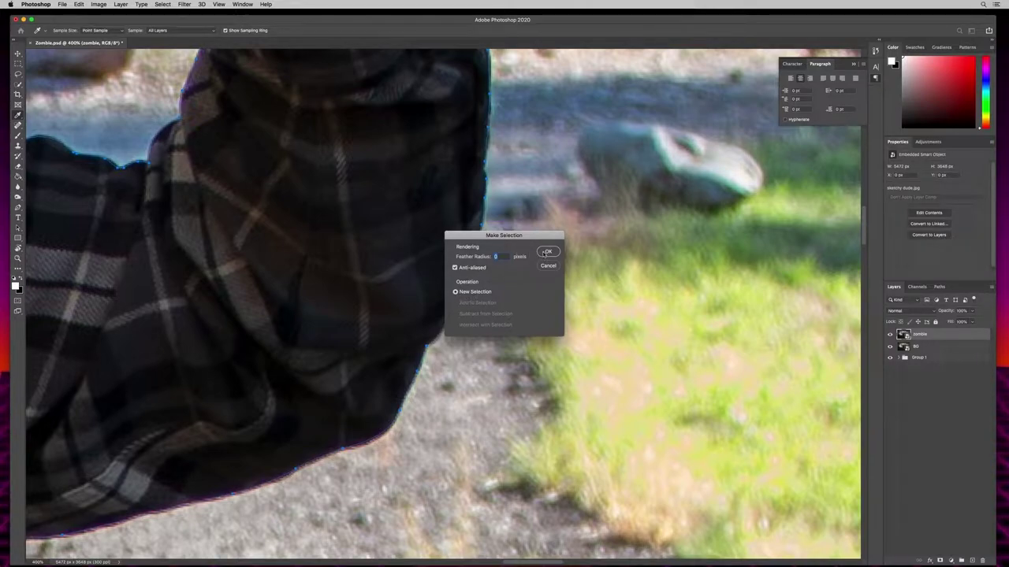
left_click(547, 252)
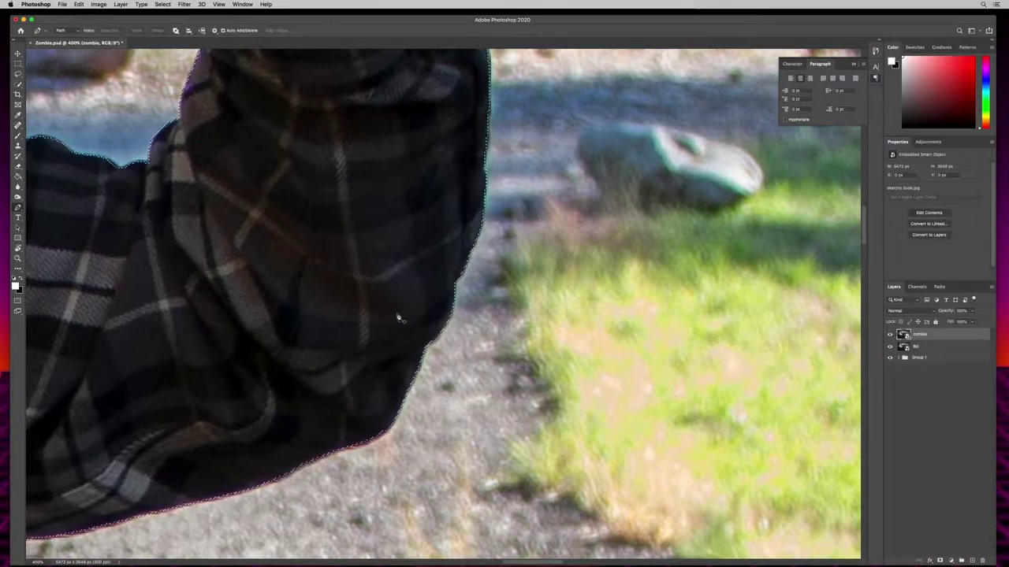
Add a layer mask to the zombie layer from the selection around the man.
key("super+equal")
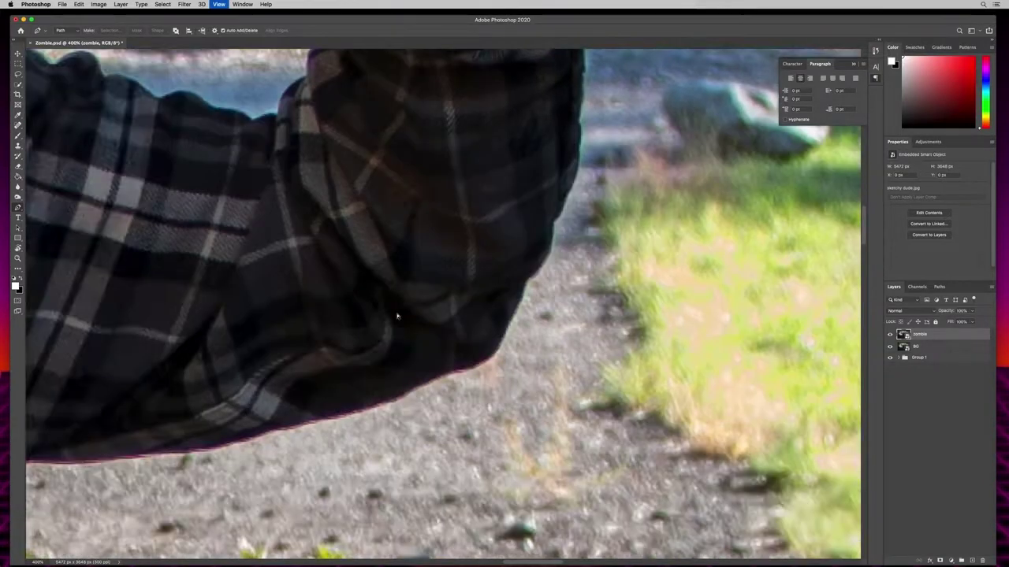
key("super+0")
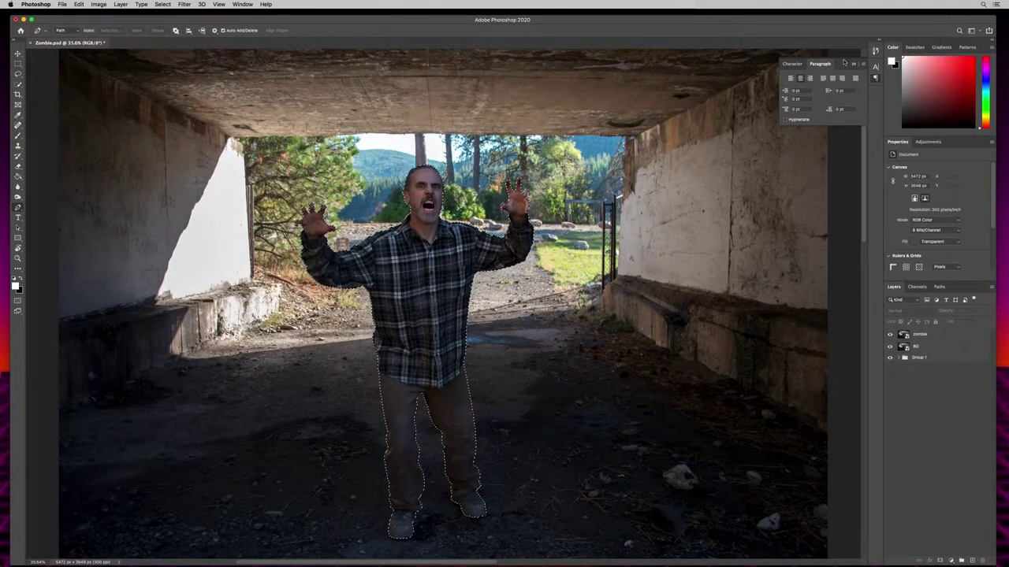
left_click(930, 335)
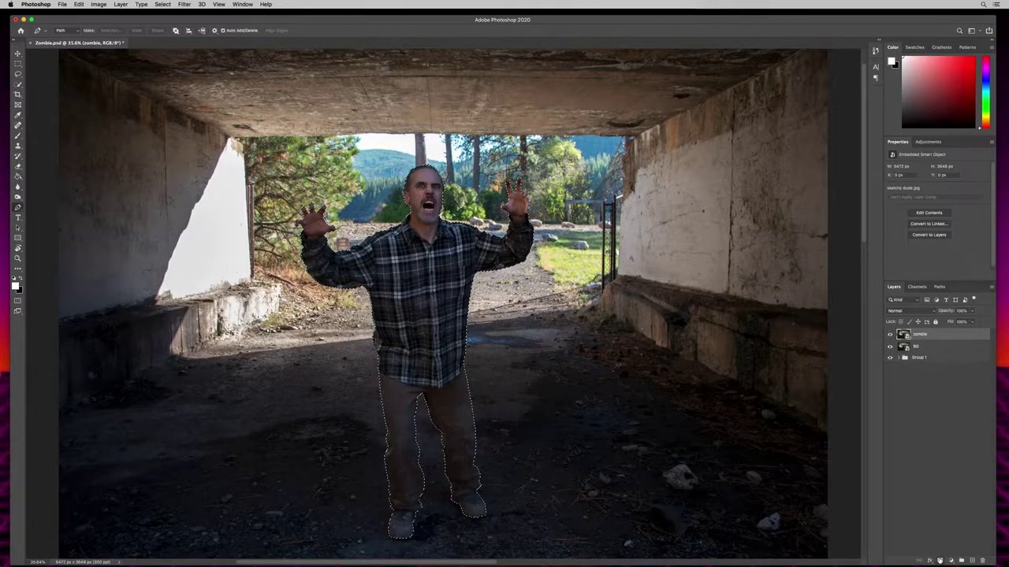
left_click(940, 561)
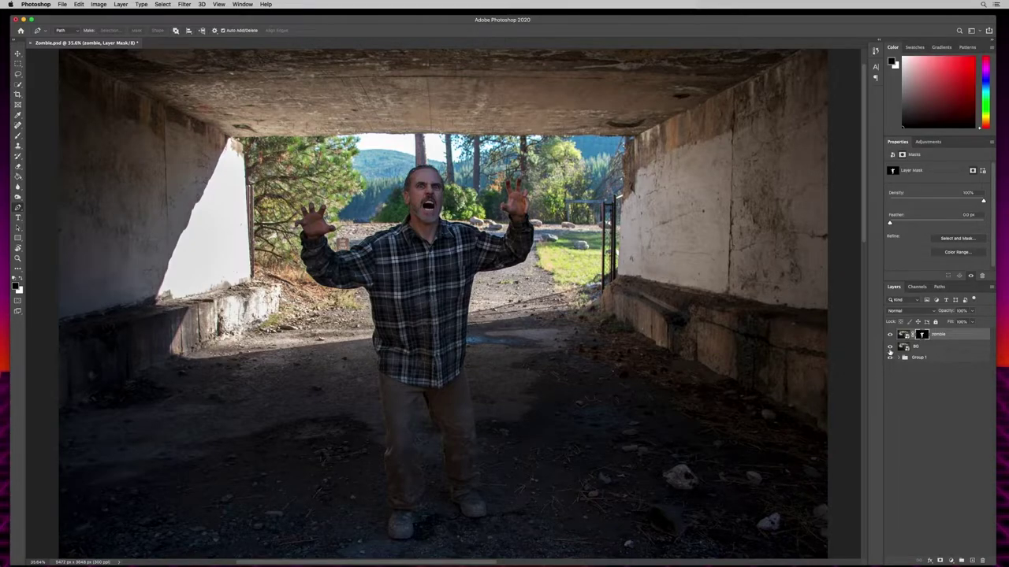
Hide BG and Group 1 to check the man's cutout, switch to the Brush tool, and show BG again.
left_click_drag(890, 350, 889, 359)
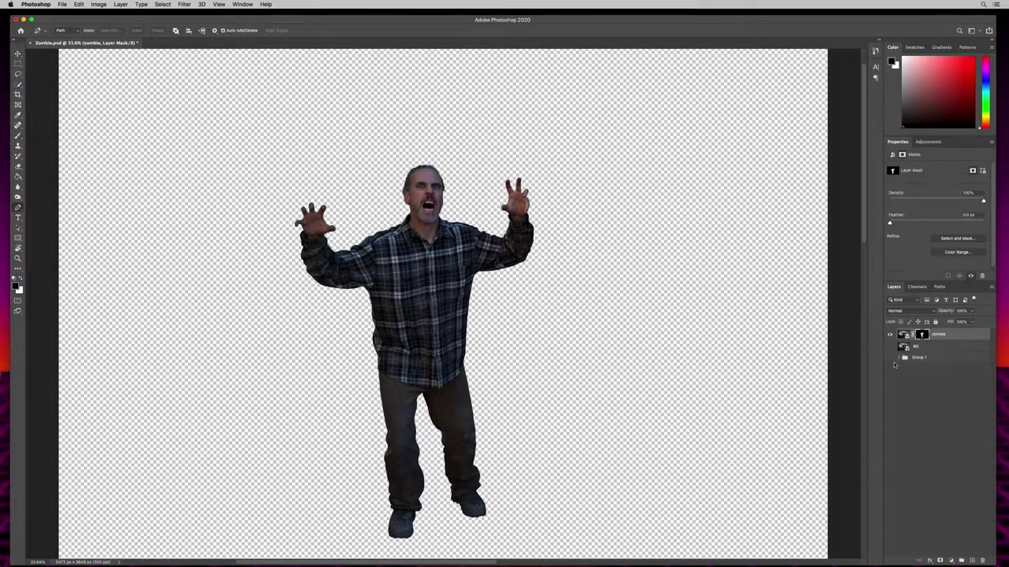
key("b")
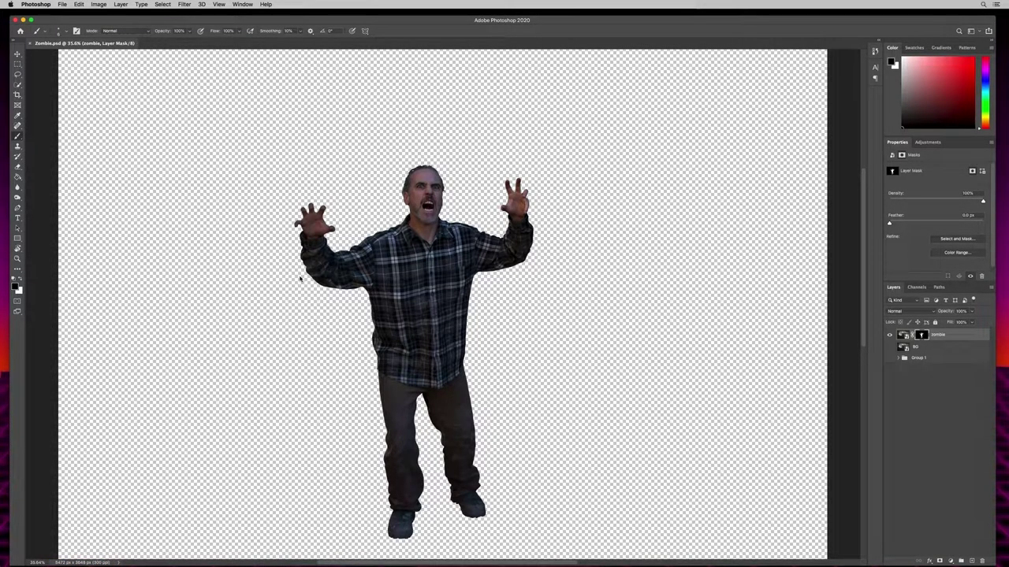
left_click(889, 348)
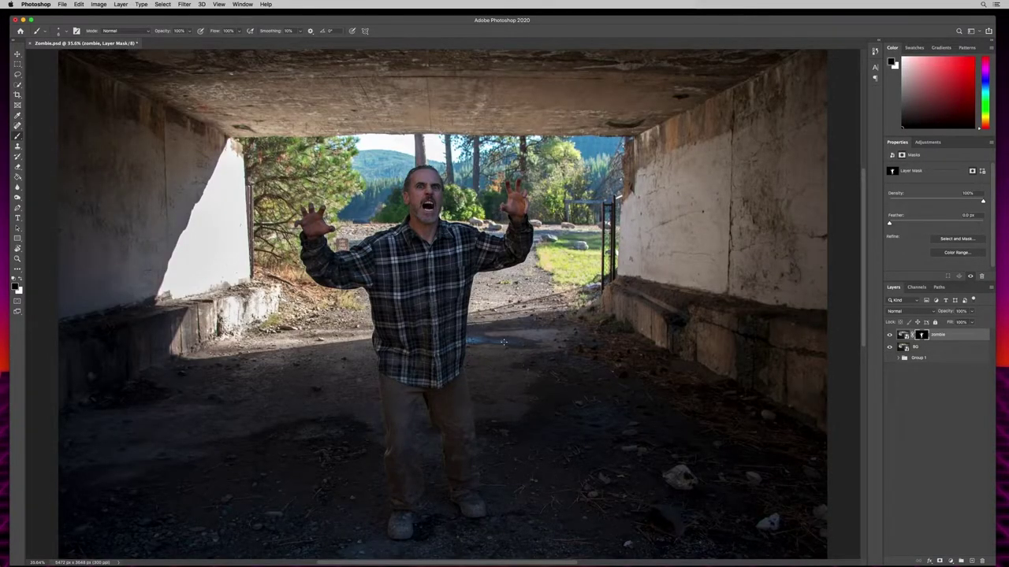
Duplicate the skull layer from Group 1 and move the copy to the top of the layer stack, above the zombie layer.
left_click(900, 360)
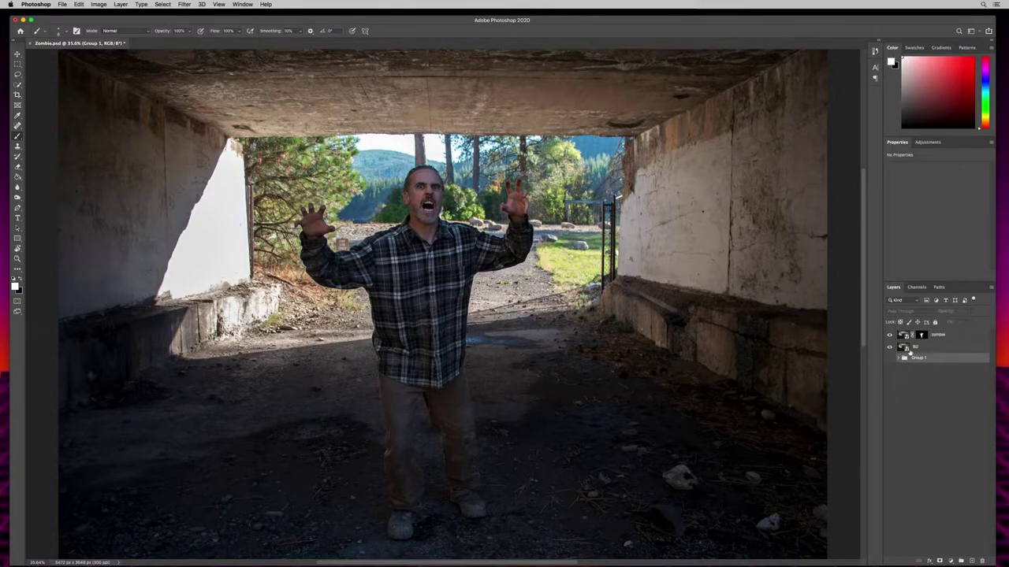
left_click(897, 359)
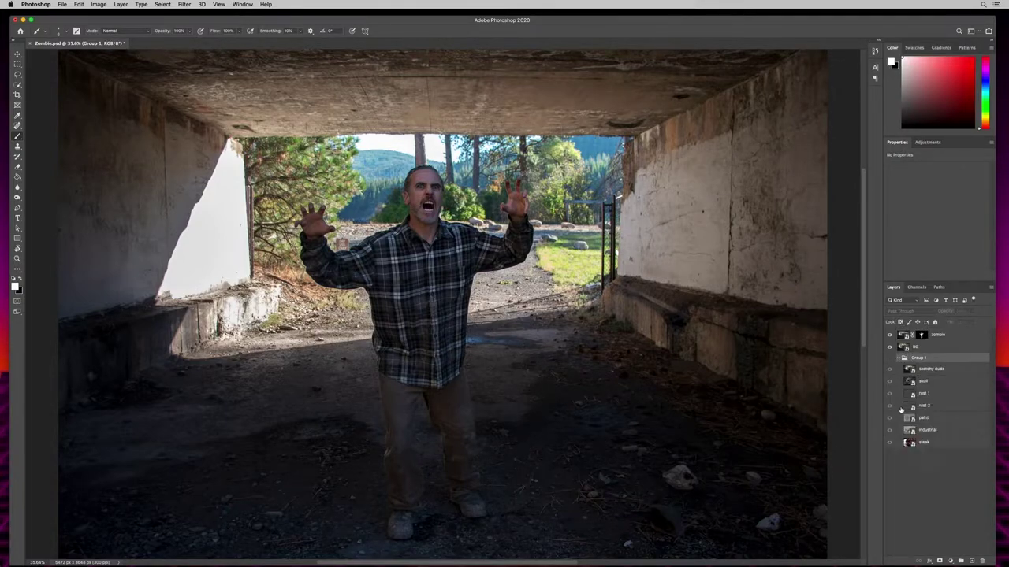
left_click(937, 386)
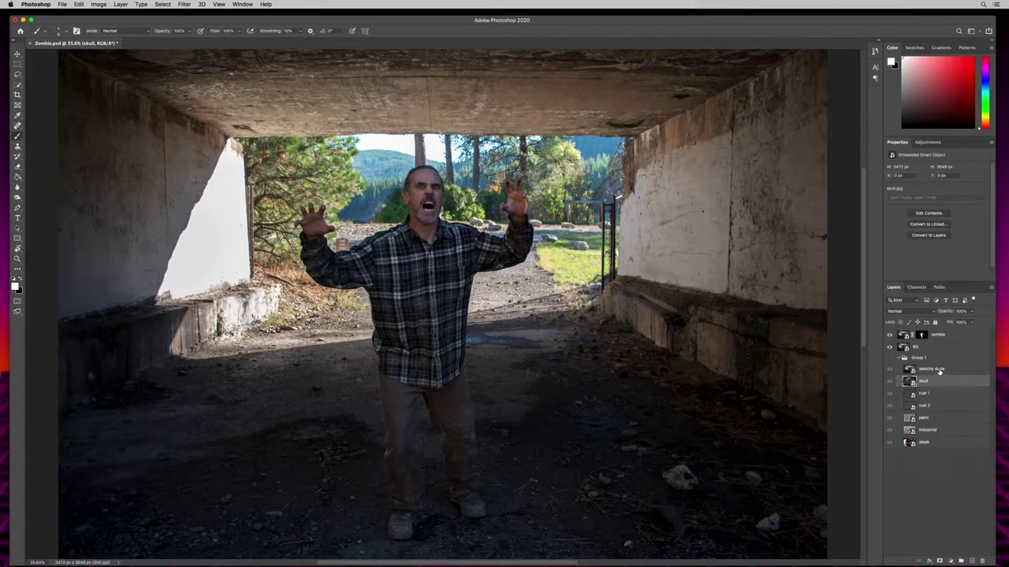
right_click(945, 383)
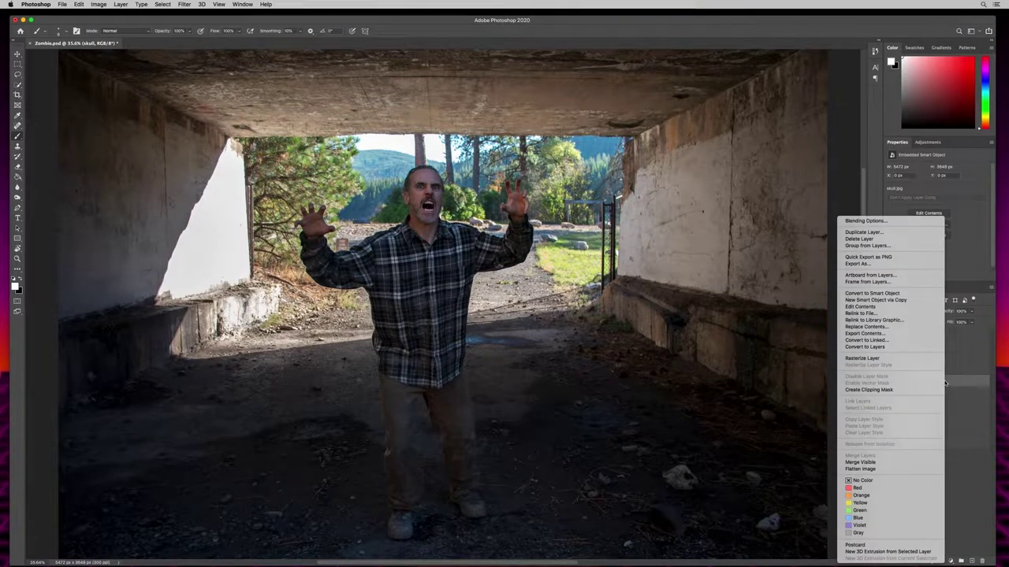
left_click(894, 235)
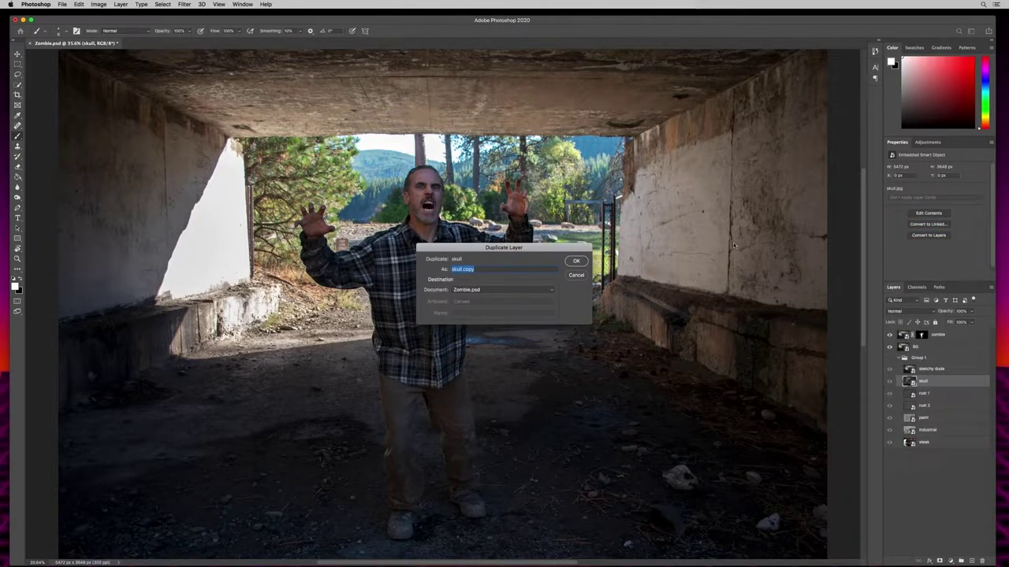
left_click(576, 262)
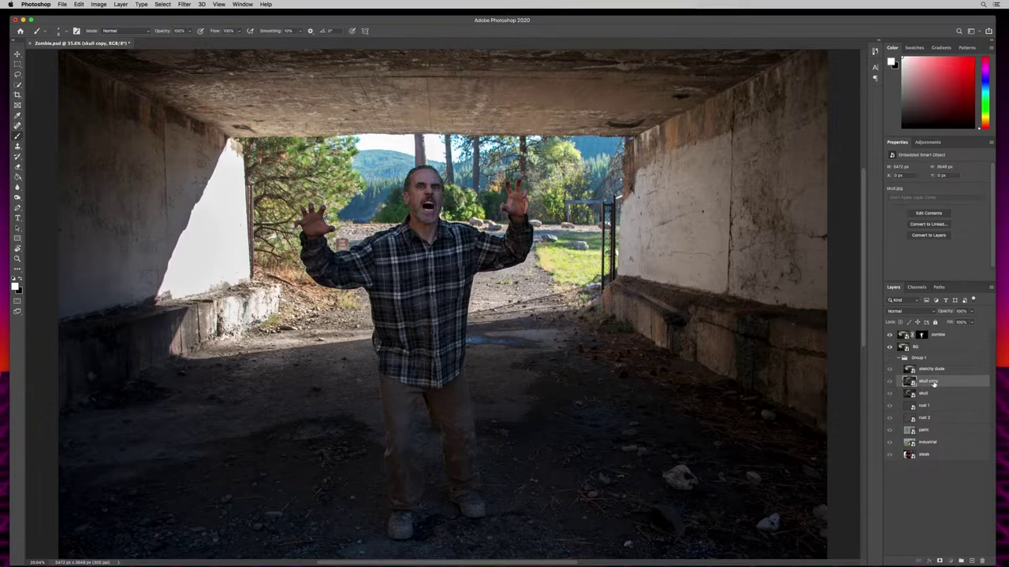
left_click_drag(934, 382, 930, 331)
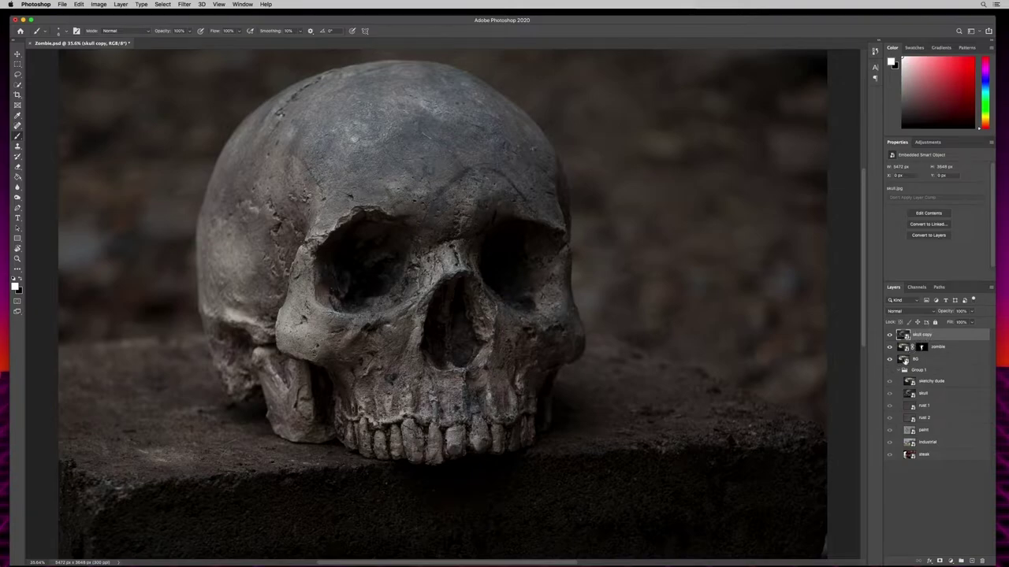
Collapse Group 1 and rename the skull copy above the zombie layer as skull.
left_click(901, 370)
left_click(898, 370)
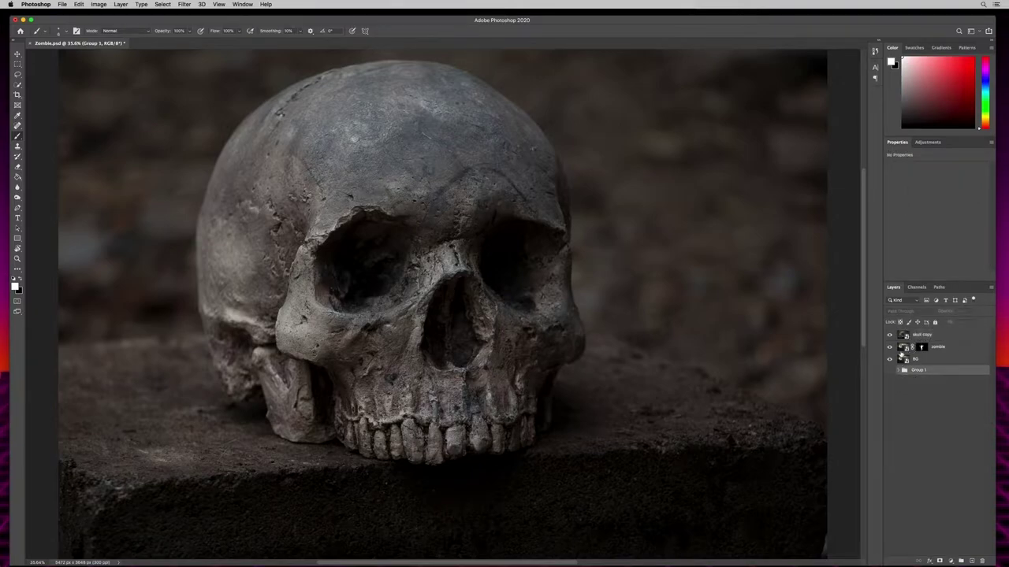
double_click(922, 335)
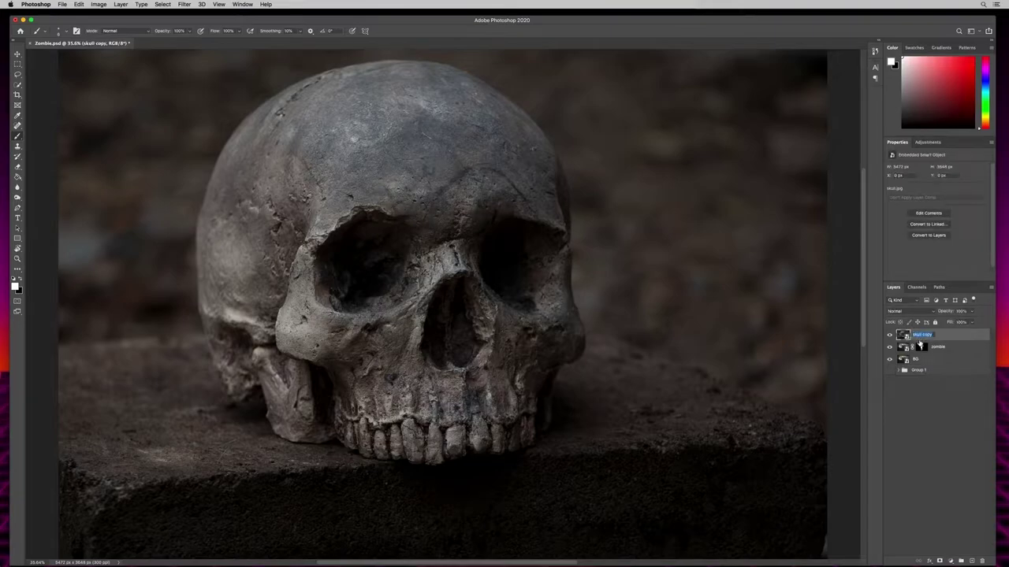
key("Right")
key("Return")
Turn on the Move tool's transform controls and lower the skull layer's opacity to about 66%.
key("super+minus")
key("super+minus")
key("super+minus")
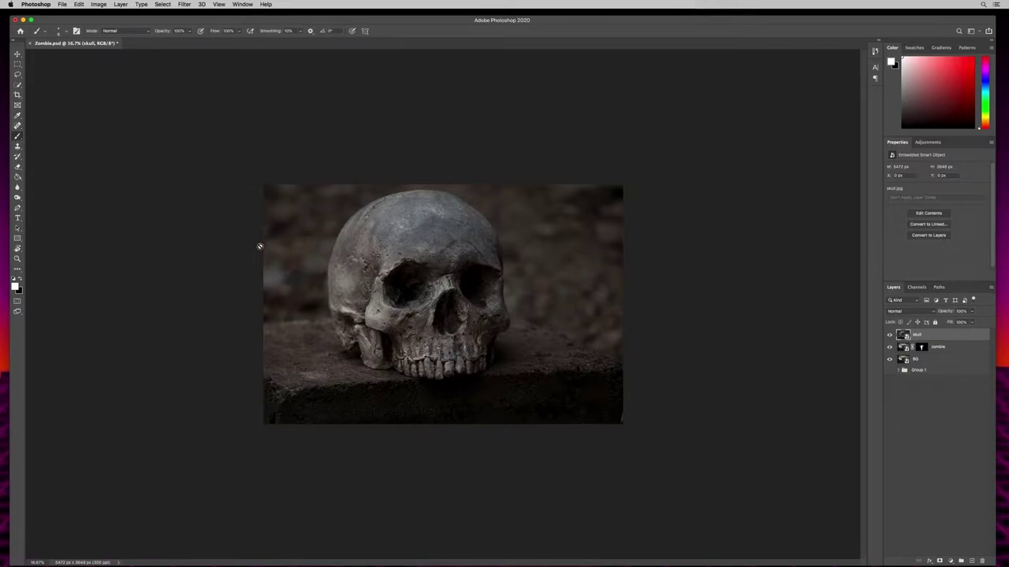
key("v")
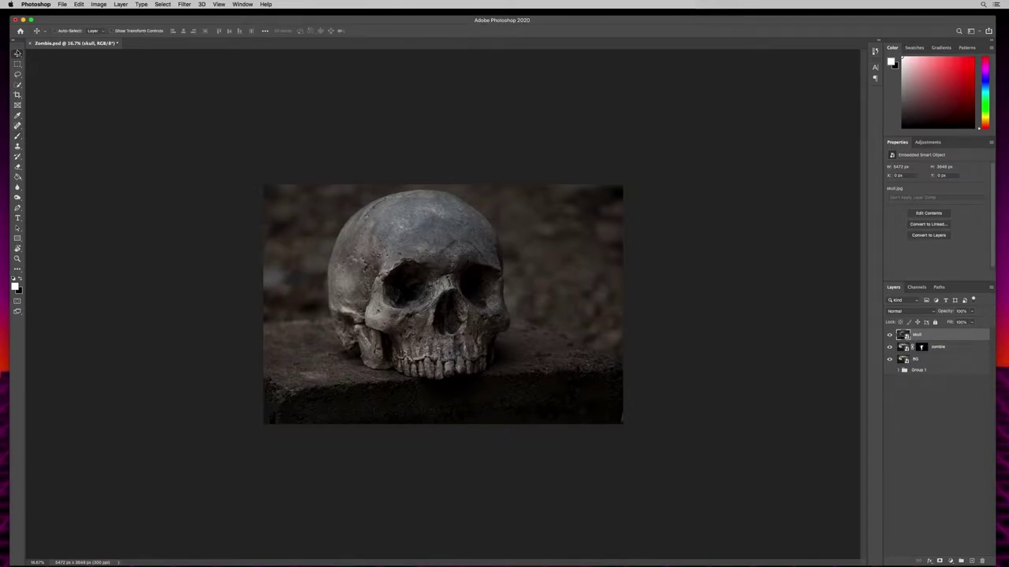
left_click(112, 31)
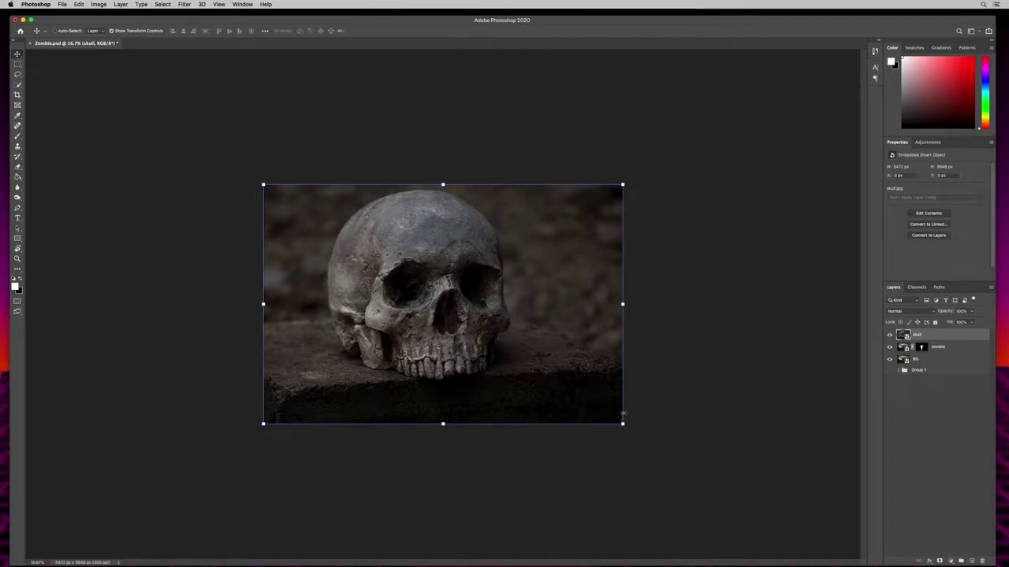
mouse_move(931, 313)
left_mouse_down()
mouse_move(944, 315)
mouse_move(930, 315)
mouse_move(943, 328)
left_mouse_up()
left_click(551, 281)
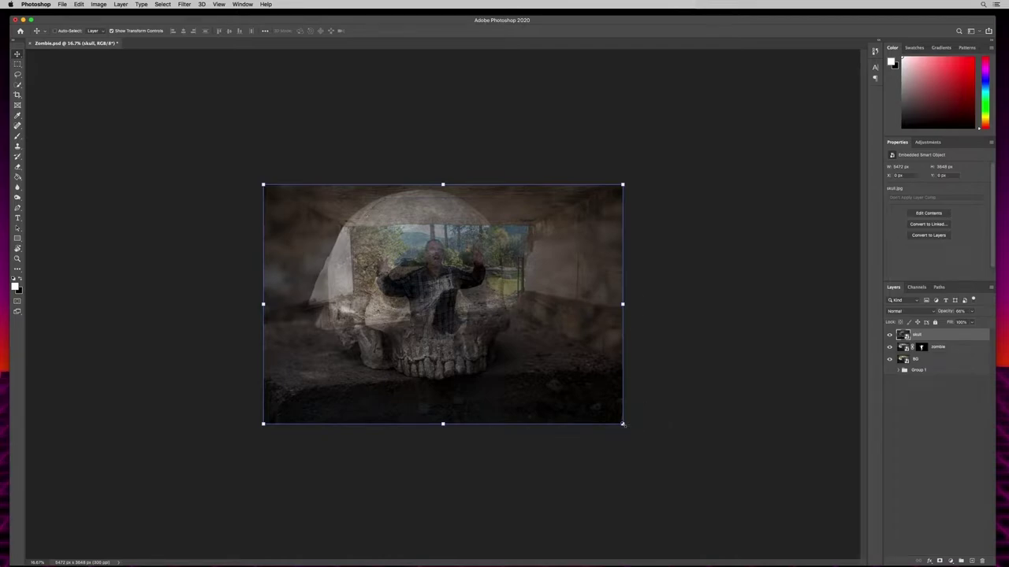
Scale the skull layer down proportionally to about 15% and position it over the man's head.
left_click_drag(623, 424, 414, 285)
left_click_drag(320, 203, 422, 231)
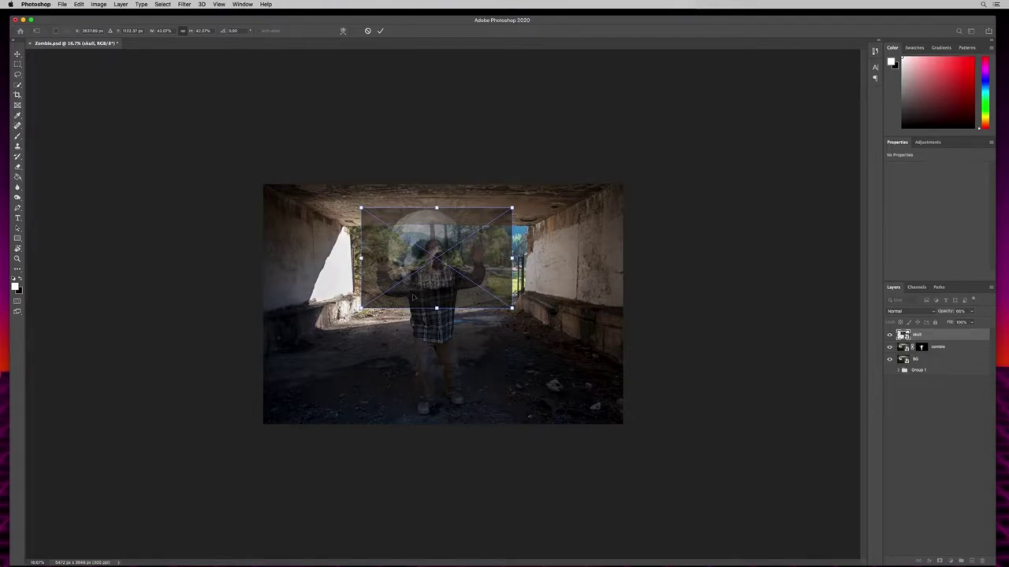
key("super+equal")
key("super+equal")
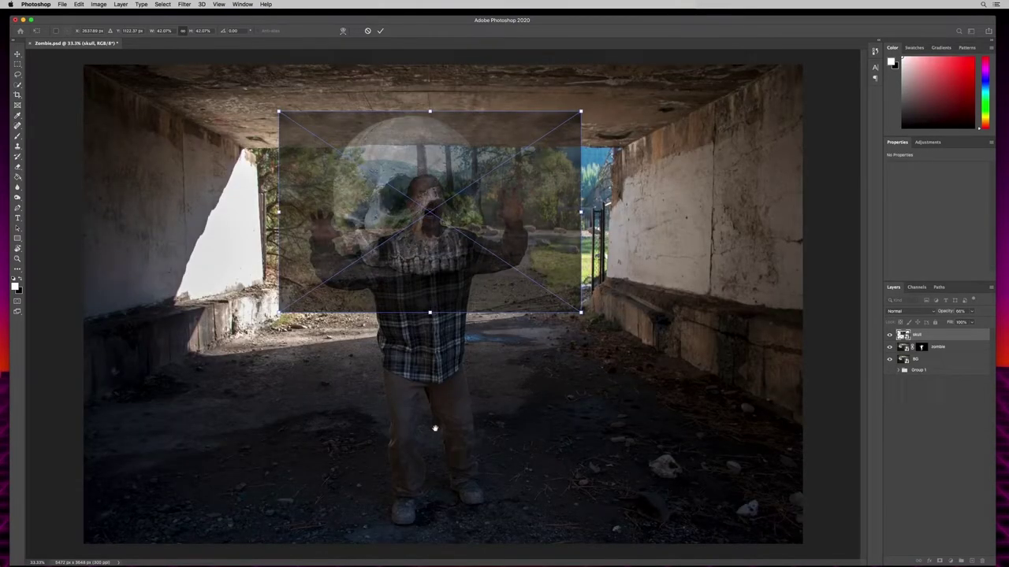
left_click_drag(581, 313, 429, 213)
left_click_drag(366, 142, 449, 181)
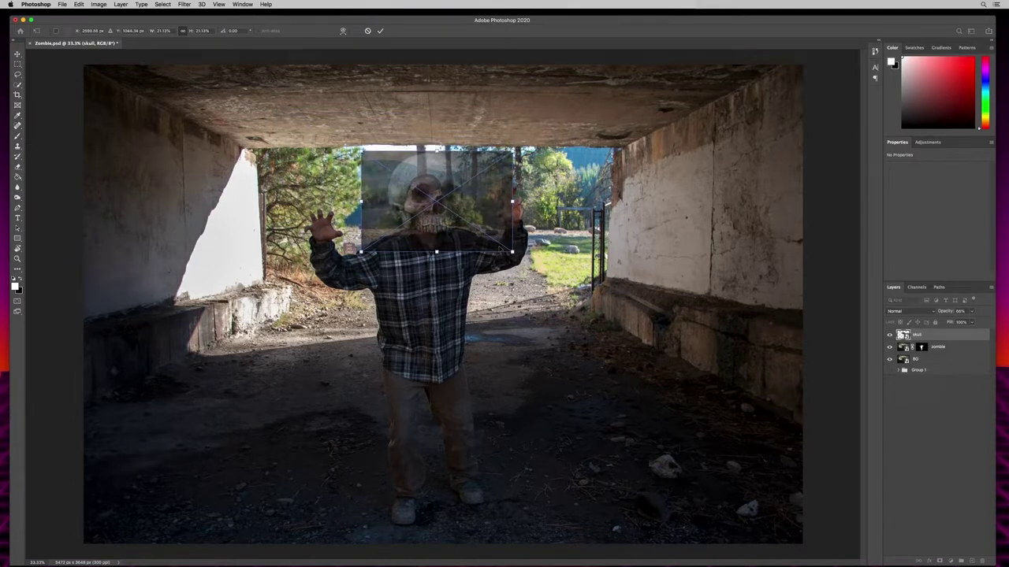
left_click_drag(512, 249, 468, 220)
left_click_drag(416, 167, 430, 186)
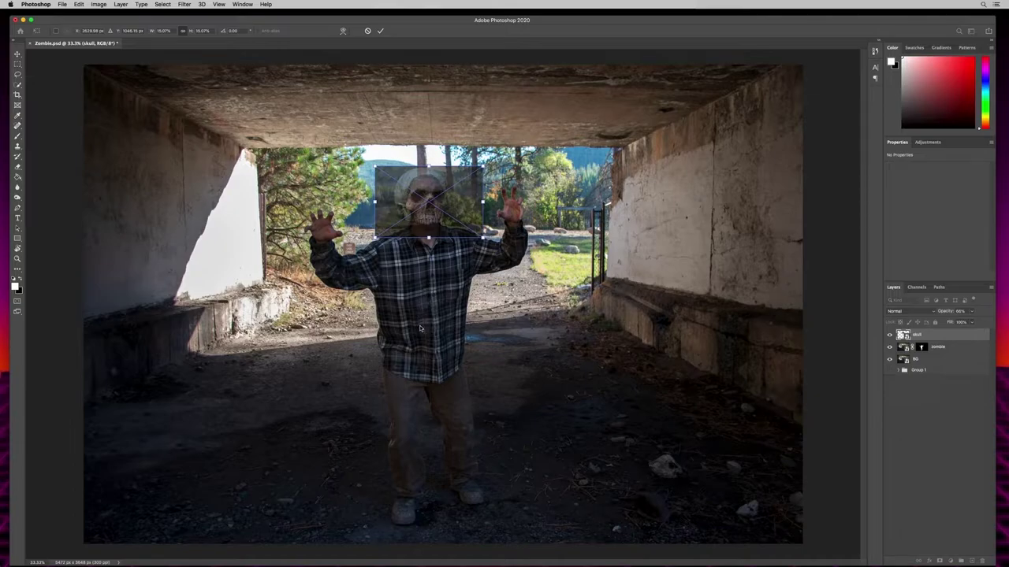
Shrink the skull further to about 10.7% and center it over the man's face.
key("super+1")
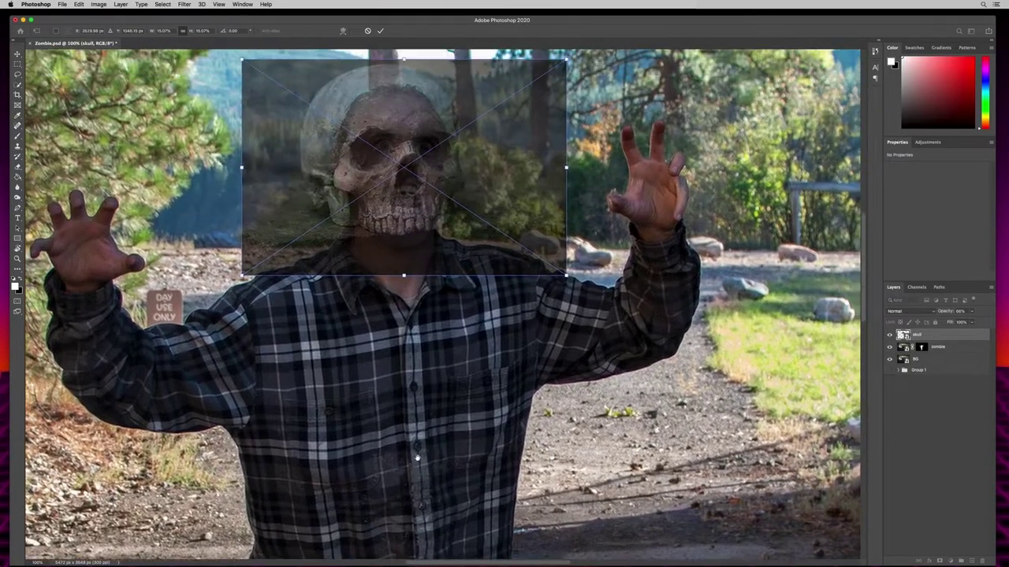
scroll(417, 458, "up", 3)
left_click_drag(568, 364, 504, 326)
left_click_drag(465, 247, 499, 264)
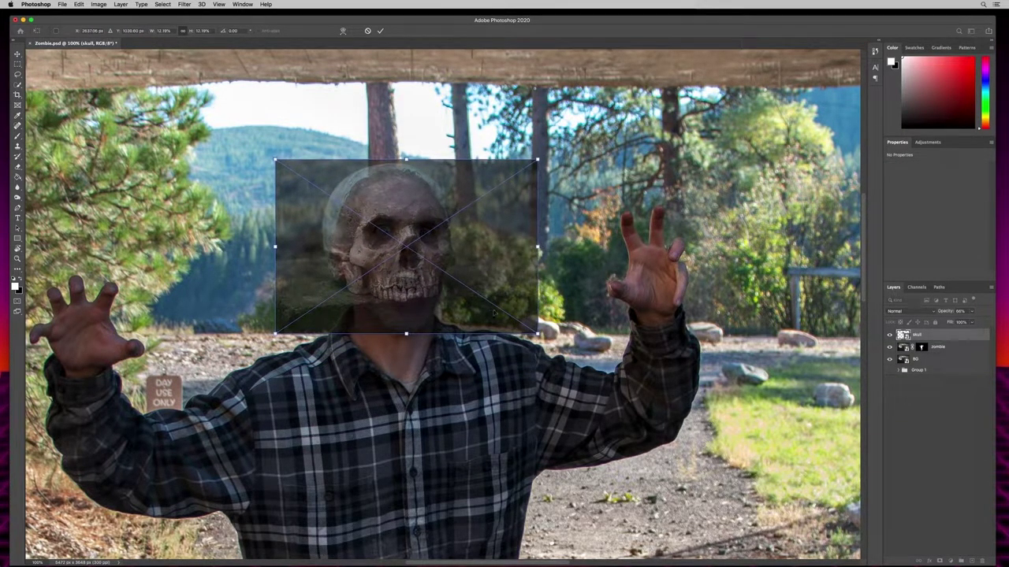
left_click_drag(538, 333, 504, 309)
left_click_drag(460, 256, 476, 266)
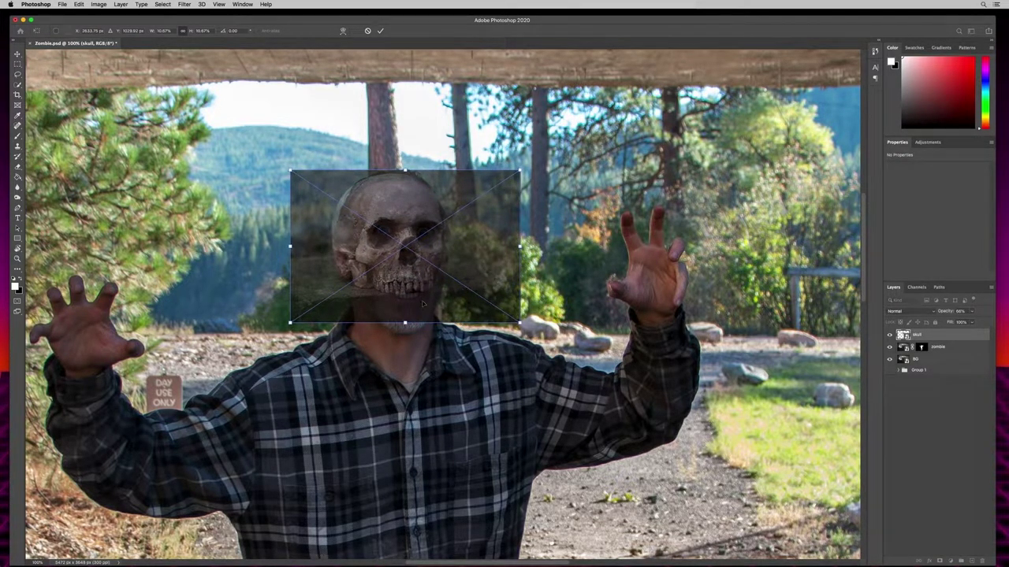
Fine-tune the skull's scale to about 9.9% and align its eye sockets with the man's eyes.
key("super+equal")
scroll(389, 264, "up", 3)
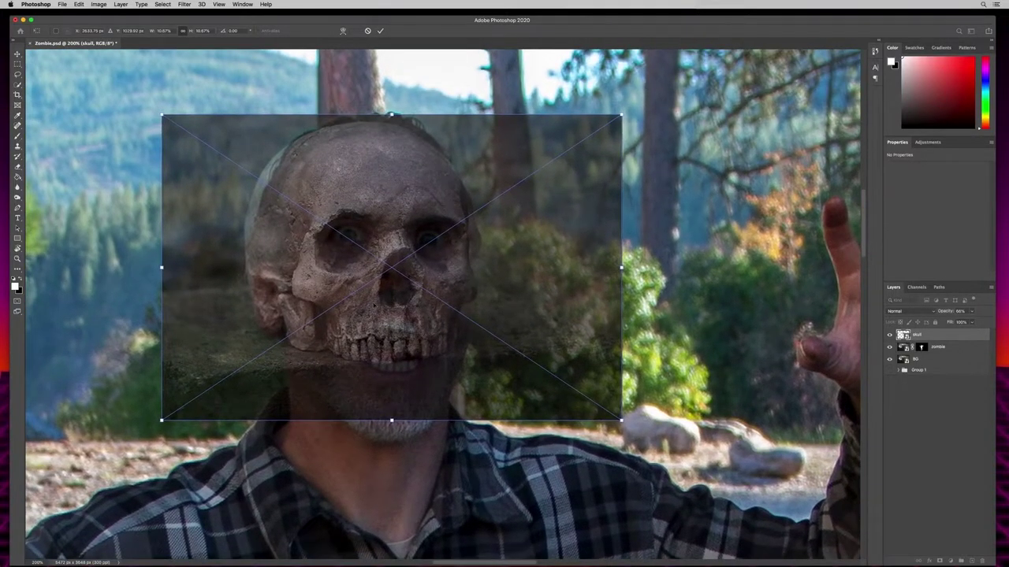
key("shift+Up")
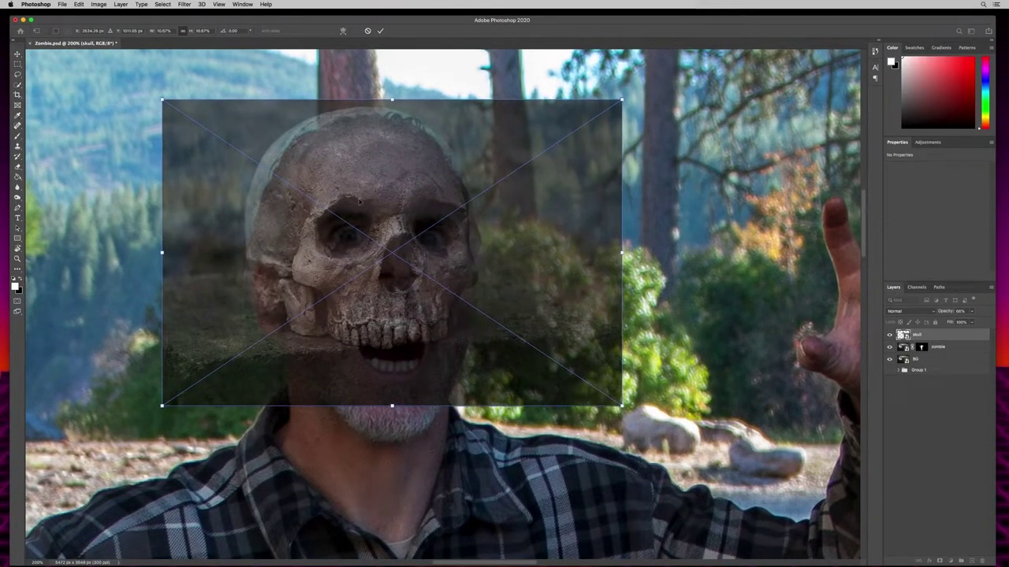
left_click_drag(368, 218, 365, 233)
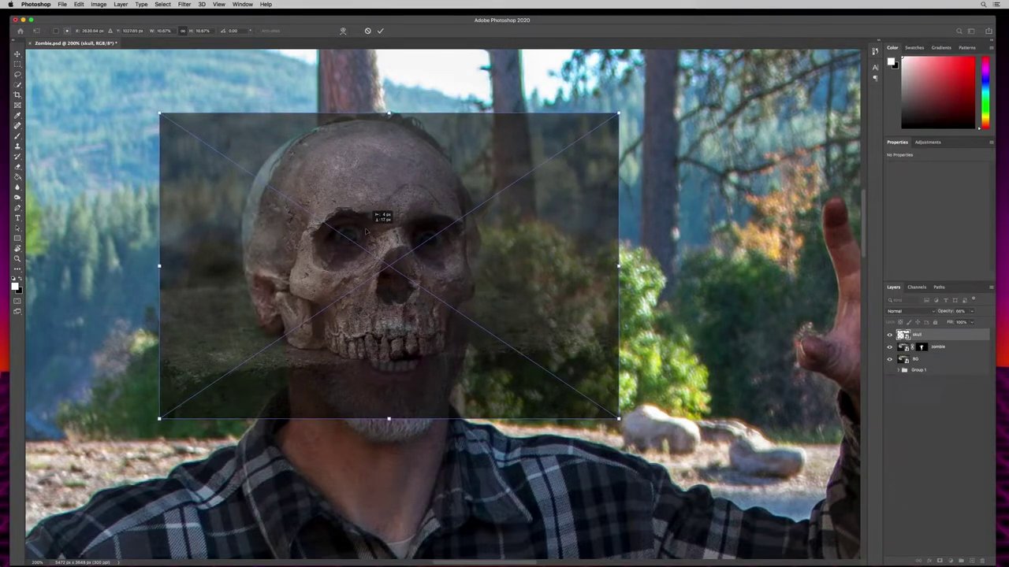
left_click_drag(618, 419, 564, 383)
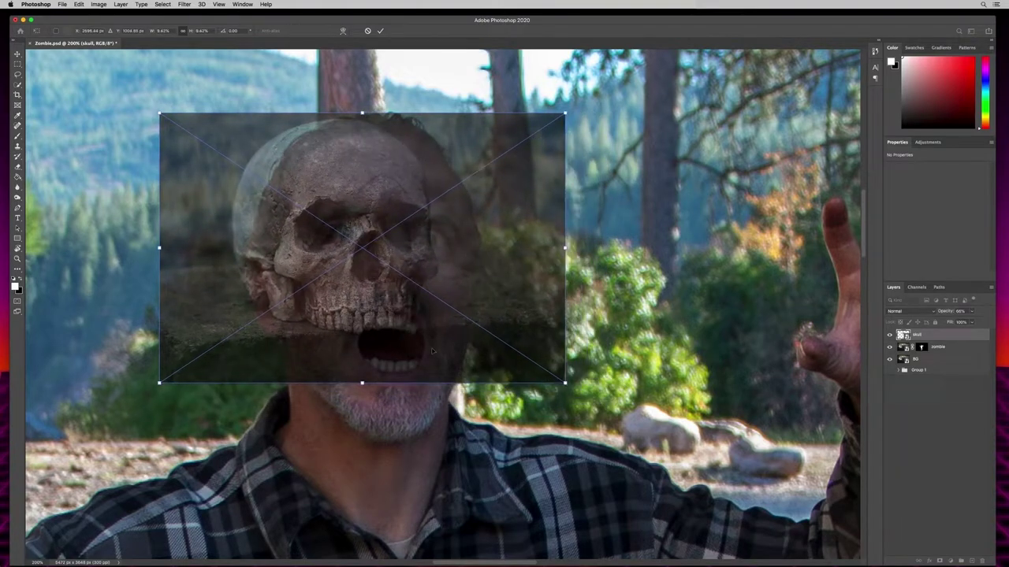
left_click_drag(329, 305, 353, 316)
left_click_drag(587, 391, 610, 408)
left_click_drag(388, 304, 385, 298)
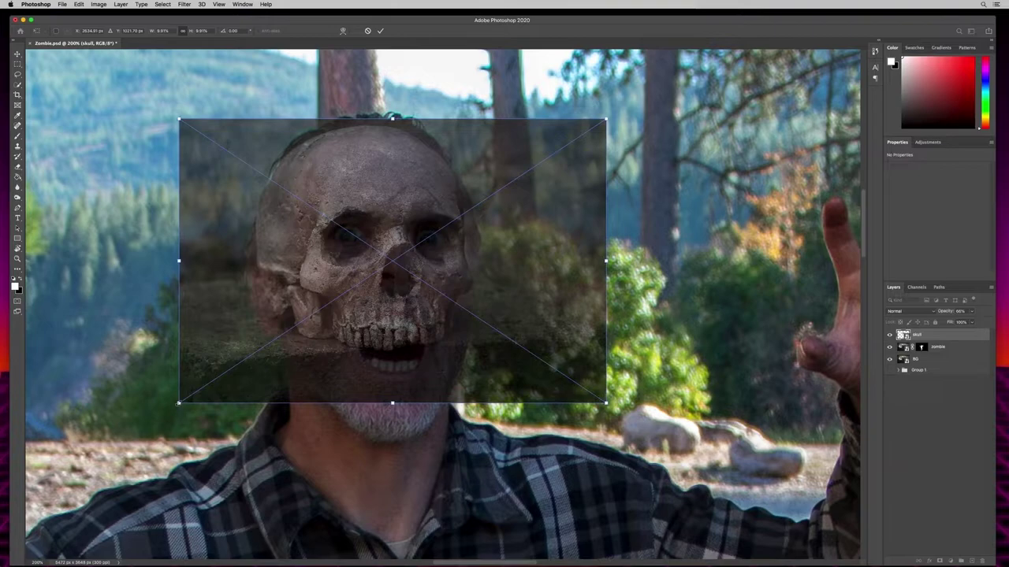
Distort the corners of the skull layer so the jaw and cheekbones fit the man's face, and apply the transform.
mouse_move(180, 403)
left_mouse_down()
mouse_move(170, 369)
mouse_move(184, 392)
mouse_move(188, 378)
mouse_move(170, 397)
left_mouse_up()
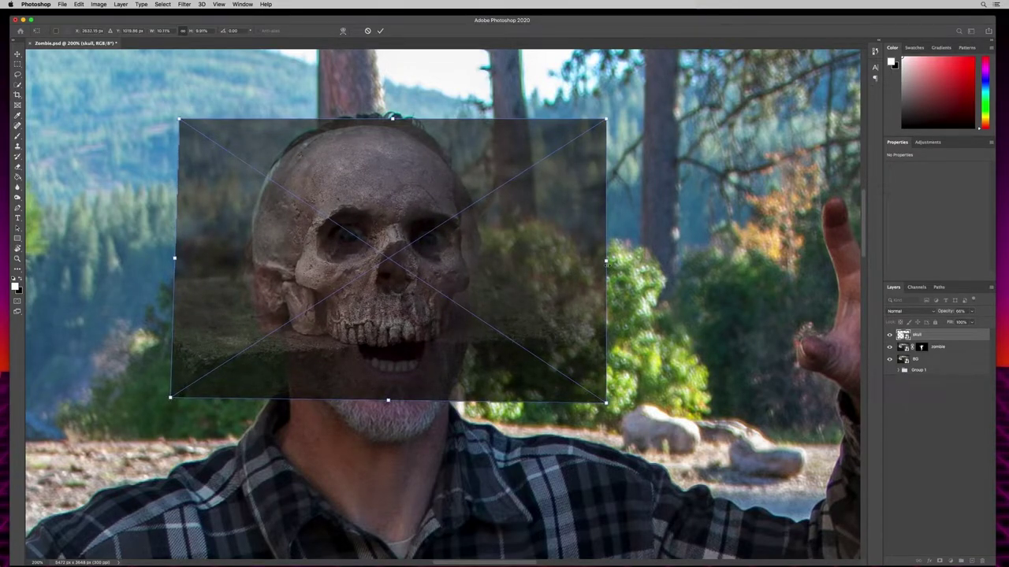
mouse_move(606, 261)
left_mouse_down()
mouse_move(582, 260)
mouse_move(615, 260)
mouse_move(580, 260)
mouse_move(607, 261)
left_mouse_up()
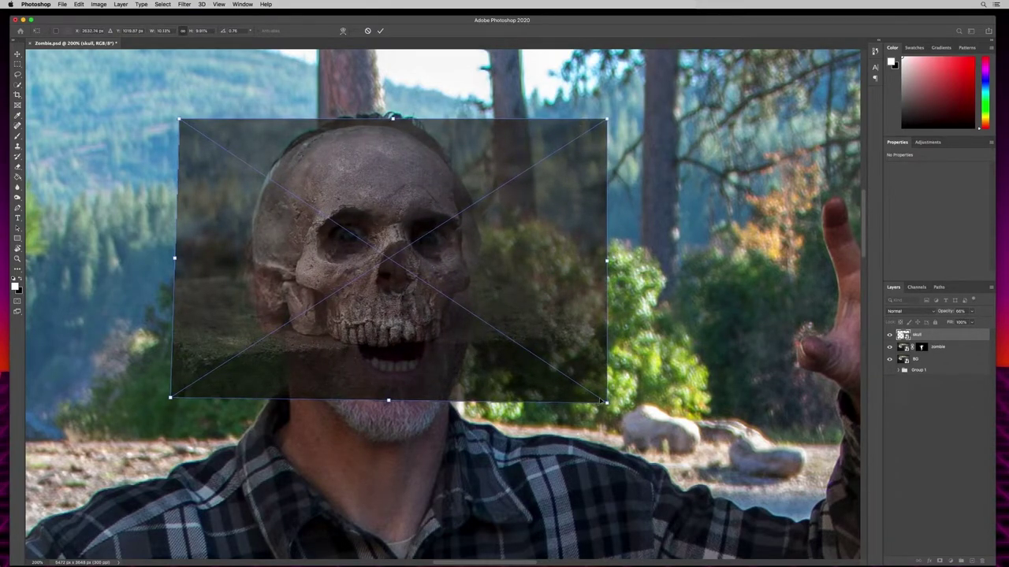
left_click_drag(606, 402, 633, 412)
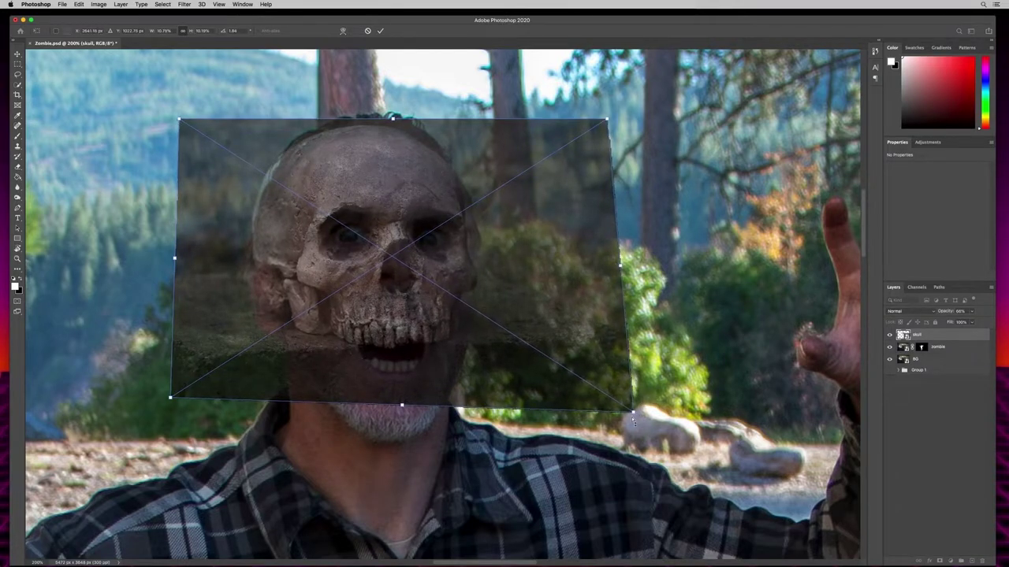
left_click_drag(606, 119, 612, 119)
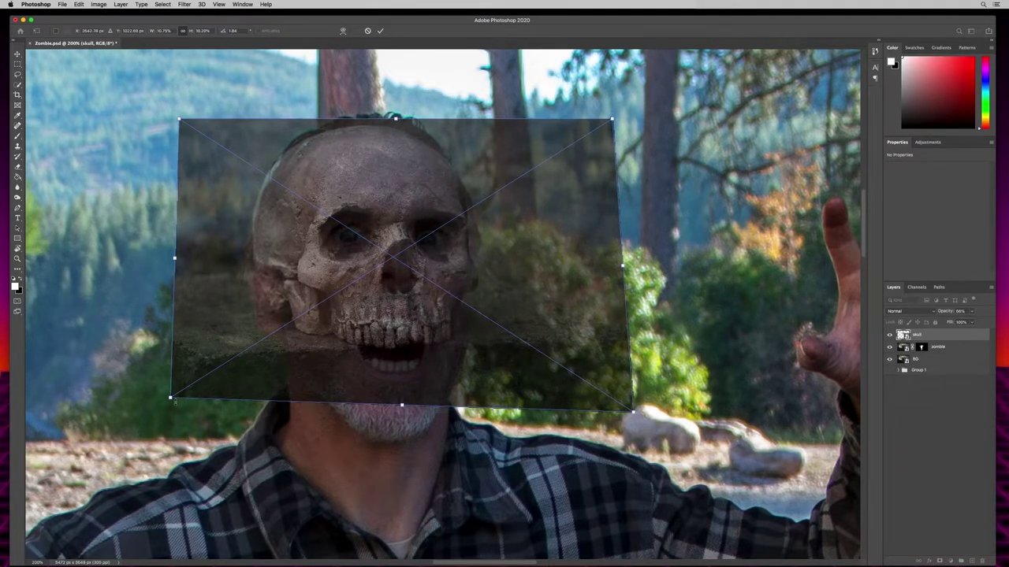
left_click_drag(171, 398, 158, 411)
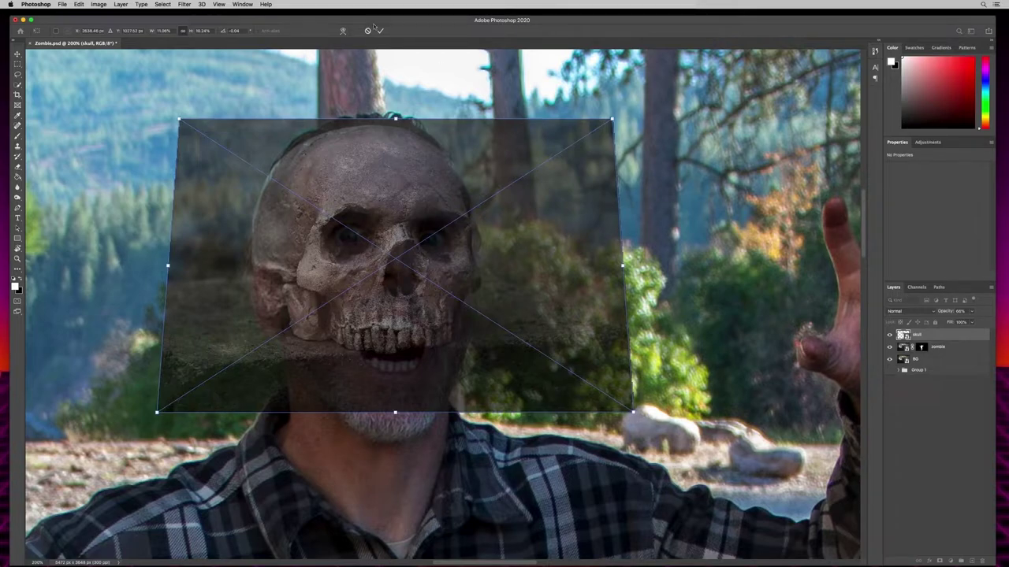
key("Return")
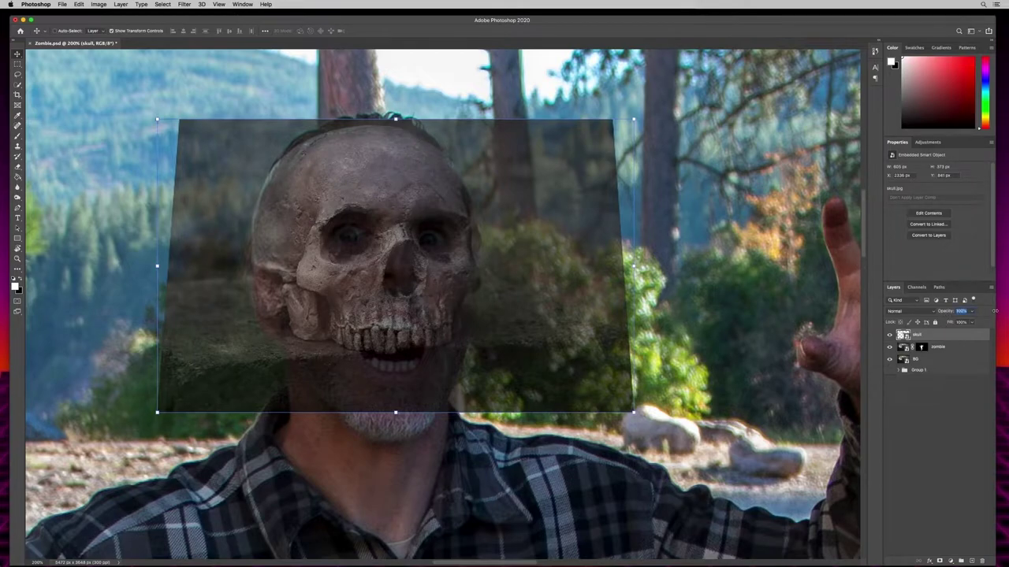
Set the skull layer's opacity to 100% and clip it to the zombie layer.
type("100")
key("Return")
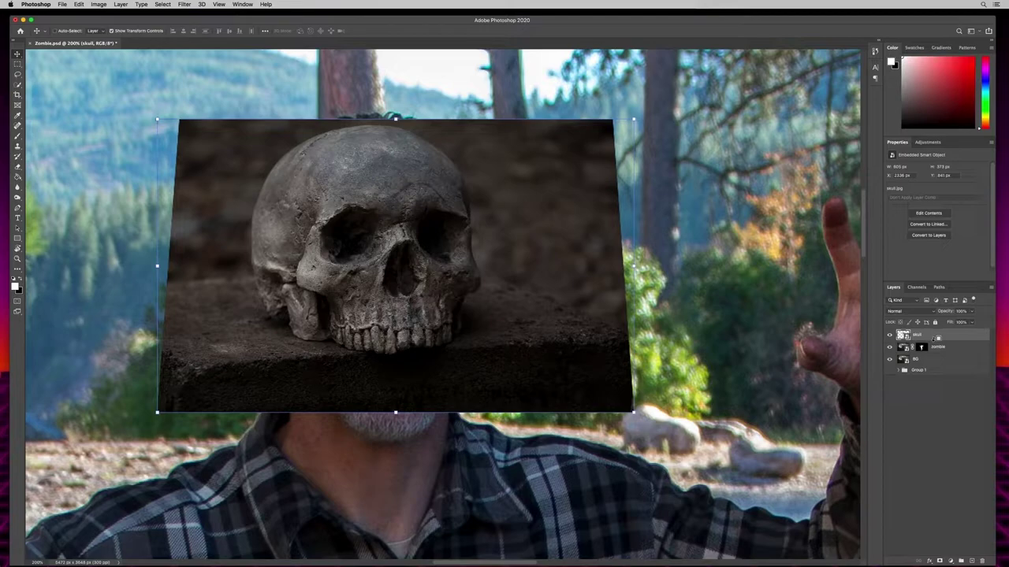
left_click_drag(937, 338, 937, 337)
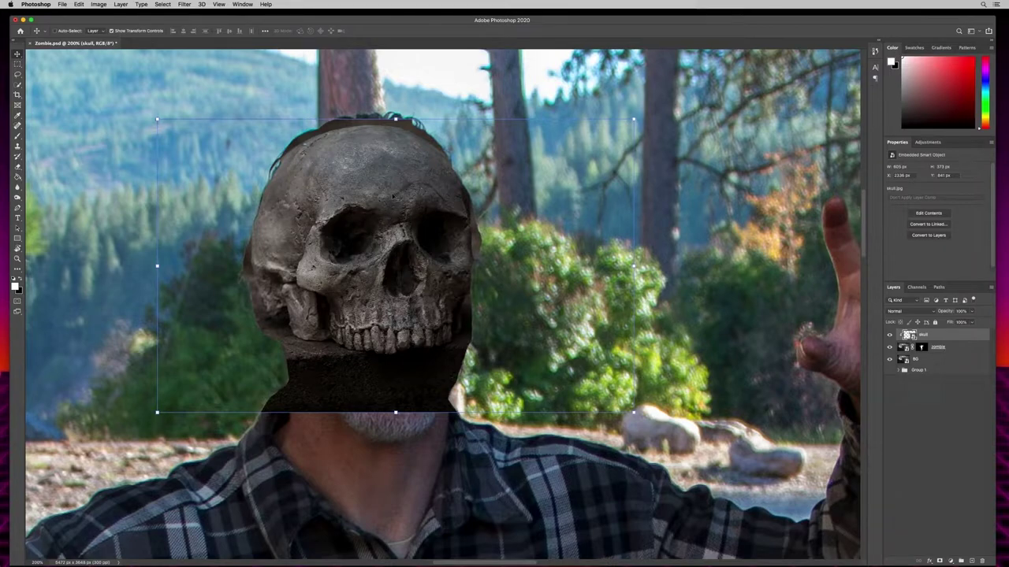
Move the clipped skull across the man's head to check the clipping mask, and undo the move.
left_click_drag(371, 221, 411, 245)
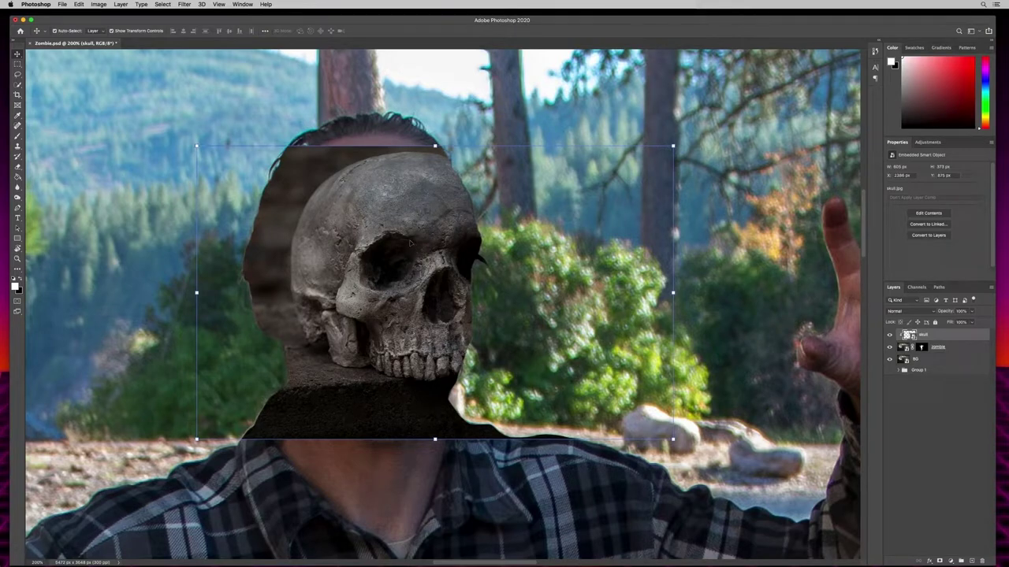
key("ctrl+z")
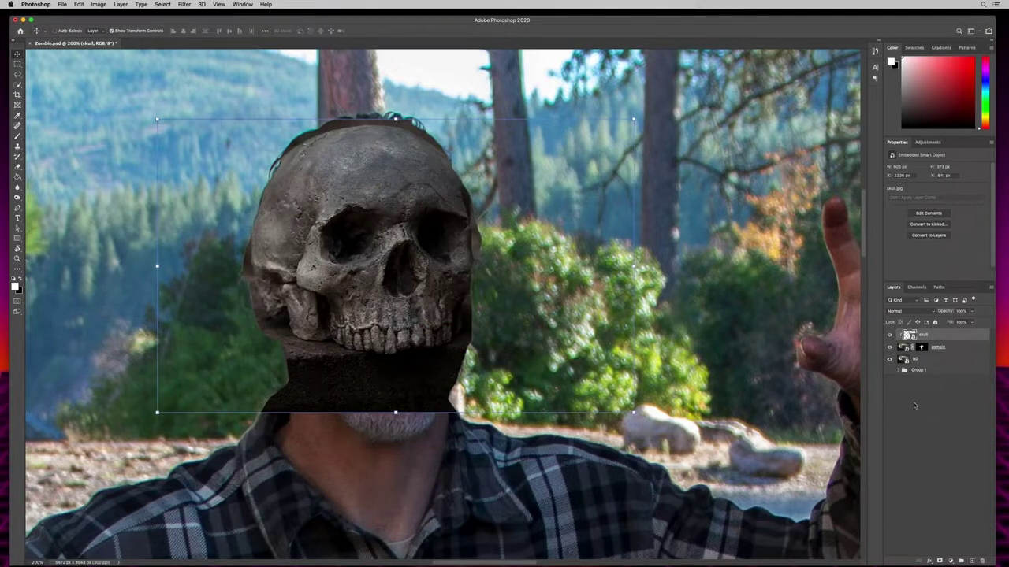
Add a layer mask to the skull layer, set its blend mode to Soft Light, and target the mask for painting.
left_click(939, 561)
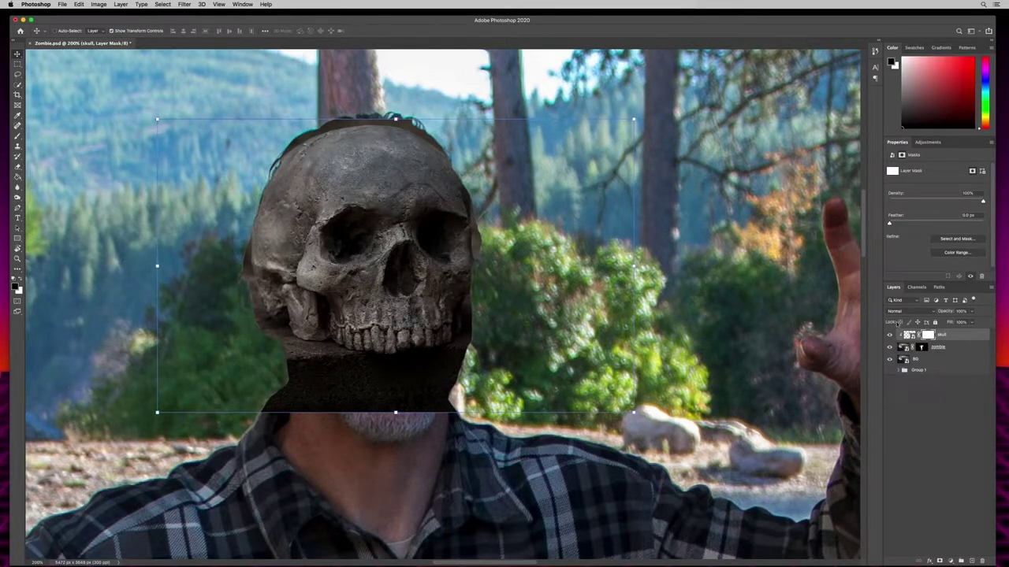
left_click(893, 313)
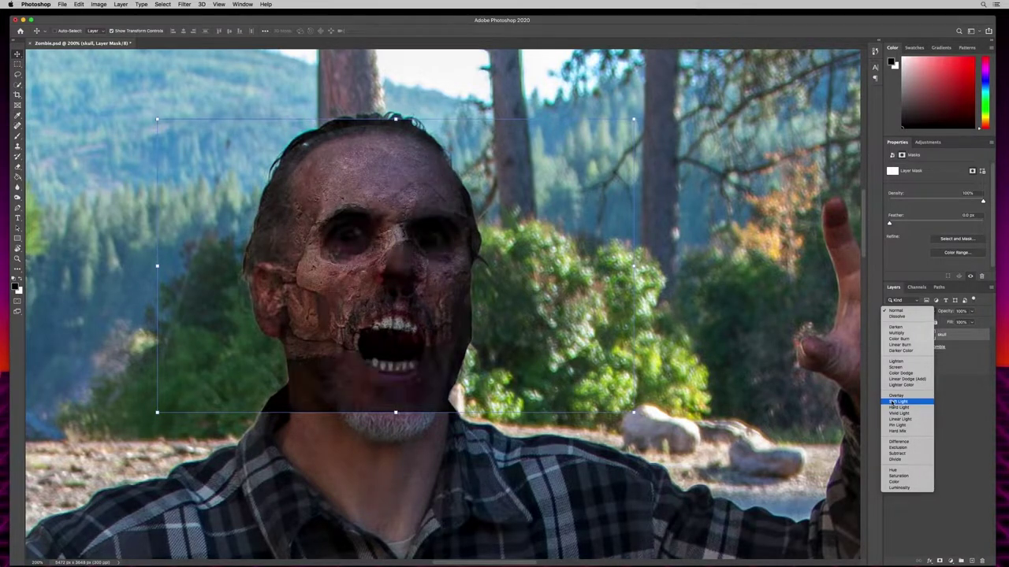
left_click(893, 402)
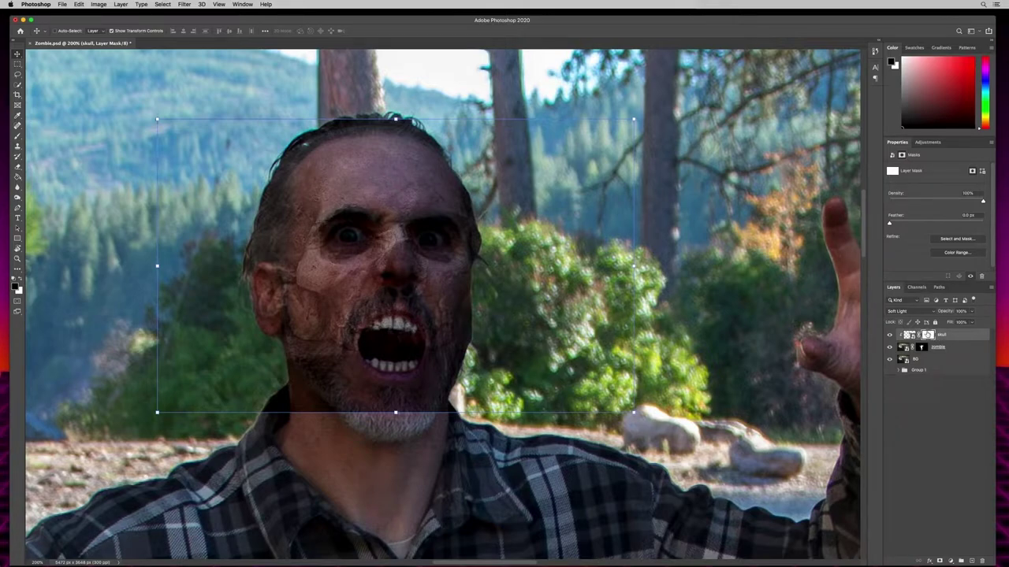
left_click(910, 337)
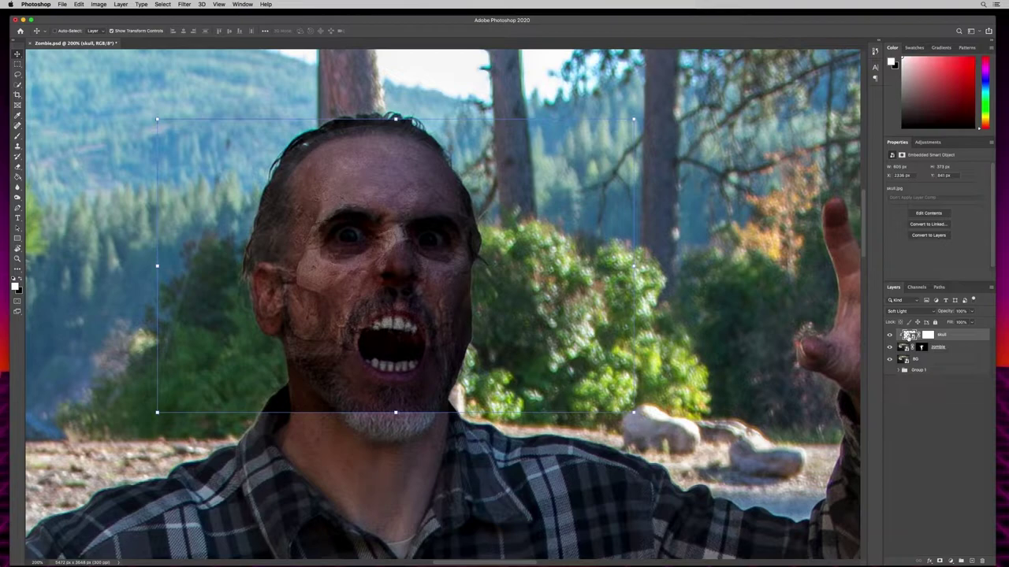
left_click(927, 335)
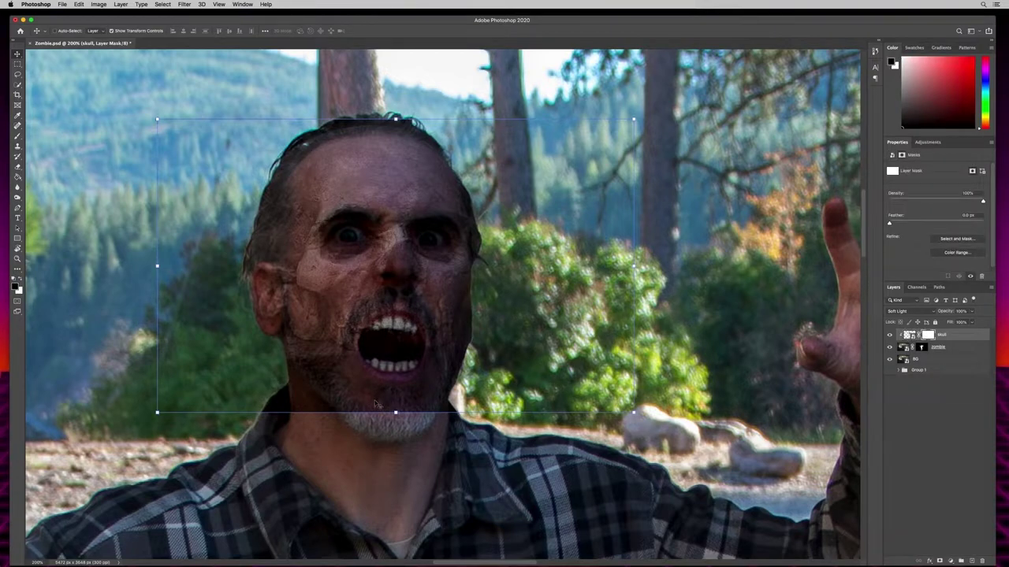
Paint black on the skull layer's mask with an enlarged brush to hide the texture over the ear, face edges, nose and mouth.
key("b")
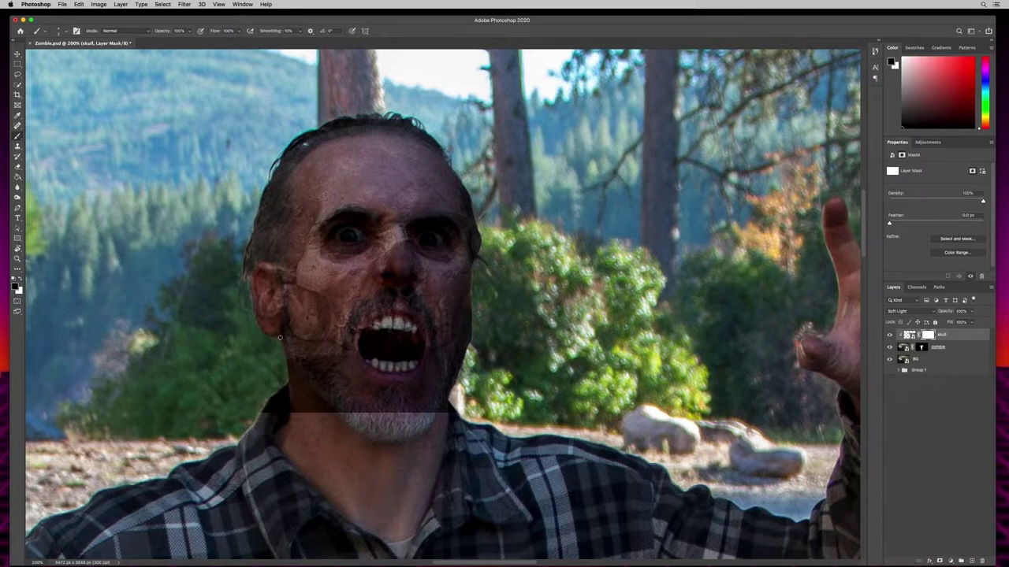
key("bracketright")
key("bracketright")
key("bracketright")
key("bracketright")
mouse_move(266, 418)
left_mouse_down()
mouse_move(287, 365)
mouse_move(312, 379)
mouse_move(287, 395)
mouse_move(240, 344)
mouse_move(250, 290)
mouse_move(262, 340)
mouse_move(245, 313)
mouse_move(256, 248)
left_mouse_up()
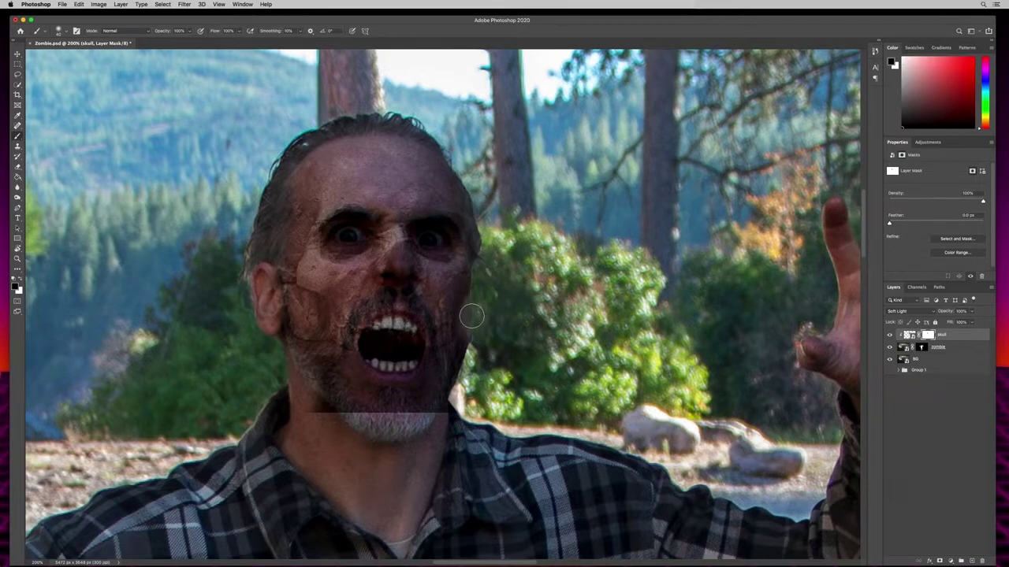
mouse_move(470, 355)
left_mouse_down()
mouse_move(388, 424)
mouse_move(334, 376)
mouse_move(328, 357)
mouse_move(370, 345)
mouse_move(367, 332)
mouse_move(402, 296)
mouse_move(395, 252)
mouse_move(412, 277)
mouse_move(379, 230)
mouse_move(413, 235)
mouse_move(335, 187)
mouse_move(415, 180)
mouse_move(369, 167)
mouse_move(411, 316)
mouse_move(379, 353)
left_mouse_up()
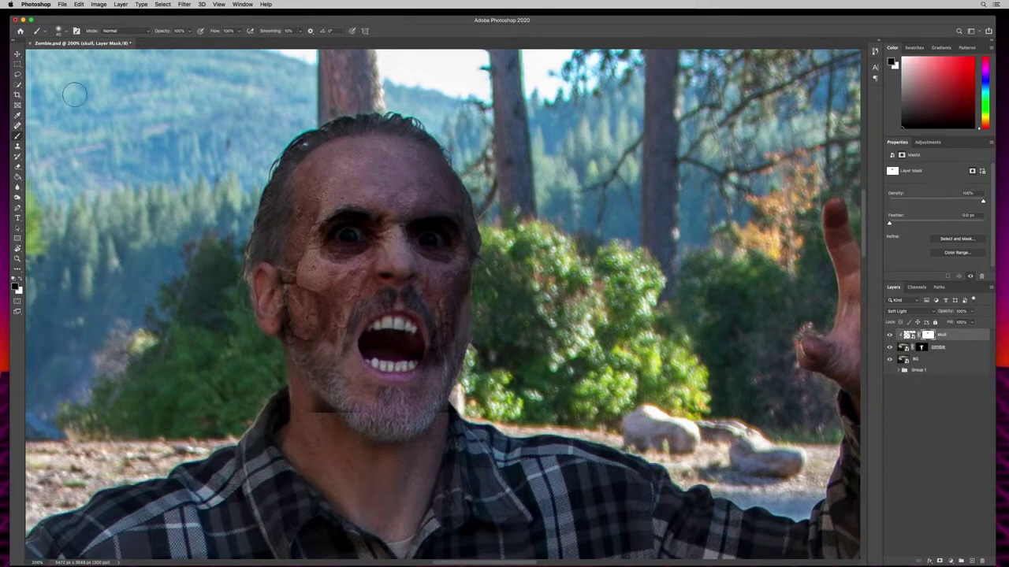
Adjust and enlarge the brush, and mask out more of the skull texture along both sides of the jaw and neck.
left_click(60, 32)
left_click_drag(68, 72, 50, 75)
left_click(147, 22)
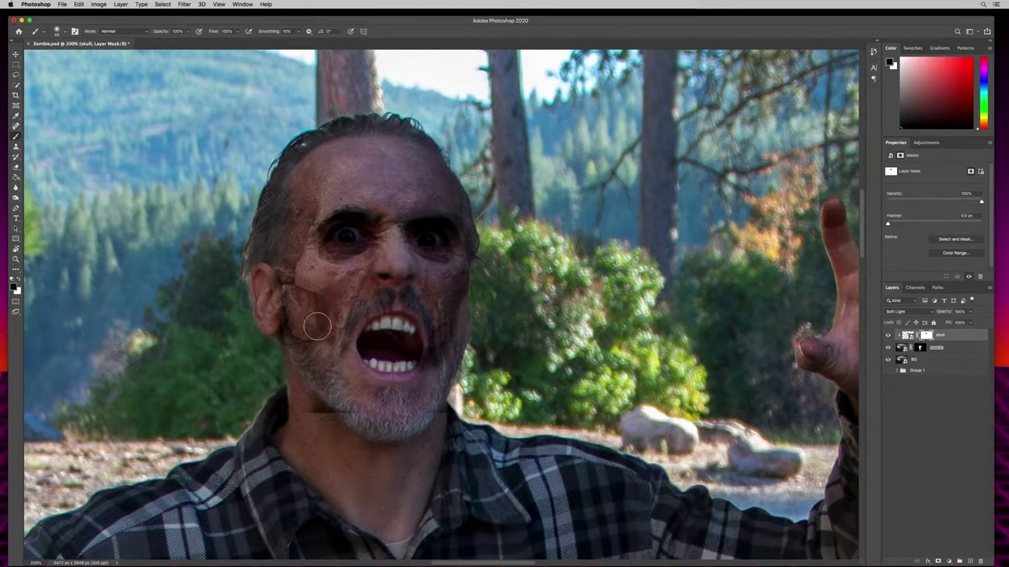
key("bracketright")
key("bracketright")
mouse_move(307, 377)
left_mouse_down()
mouse_move(295, 365)
mouse_move(276, 343)
mouse_move(299, 367)
left_mouse_up()
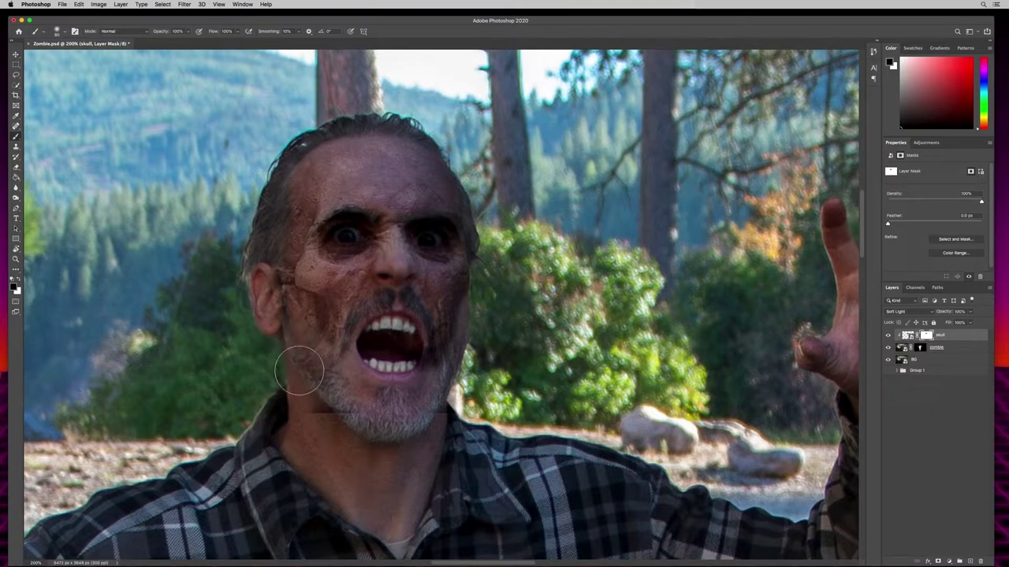
mouse_move(460, 388)
left_mouse_down()
mouse_move(446, 360)
mouse_move(439, 384)
mouse_move(491, 312)
left_mouse_up()
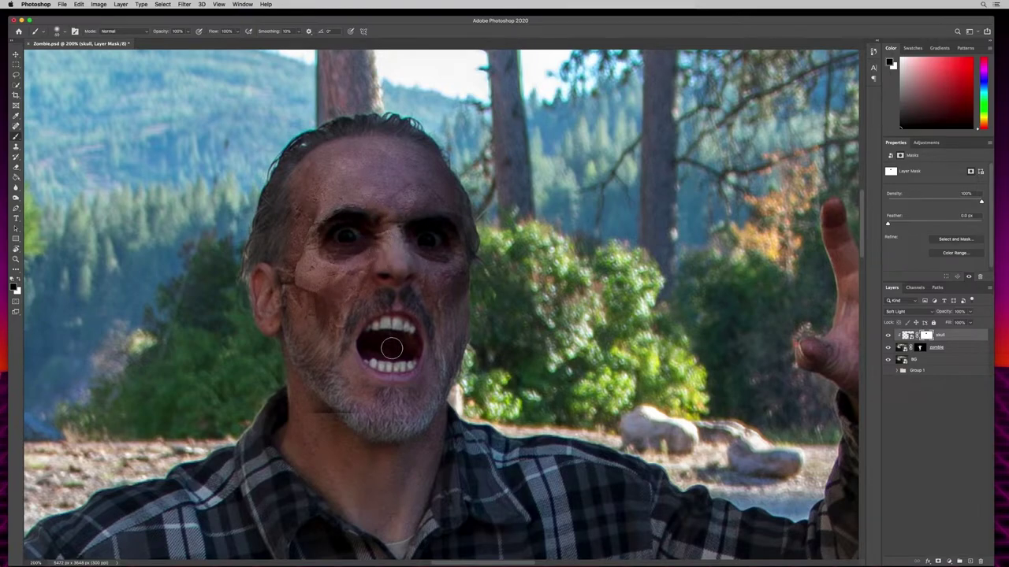
Set the brush opacity to 100% and mask the skull texture off both eyes and part of the cheek.
mouse_move(161, 34)
left_mouse_down()
mouse_move(150, 32)
mouse_move(163, 45)
left_mouse_up()
mouse_move(353, 228)
left_mouse_down()
mouse_move(378, 233)
mouse_move(363, 241)
mouse_move(378, 232)
mouse_move(359, 241)
mouse_move(353, 265)
mouse_move(372, 232)
mouse_move(346, 248)
mouse_move(335, 242)
mouse_move(437, 226)
mouse_move(425, 235)
mouse_move(436, 246)
mouse_move(414, 234)
mouse_move(324, 253)
mouse_move(348, 238)
left_mouse_up()
left_click(162, 32)
type("100")
key("Return")
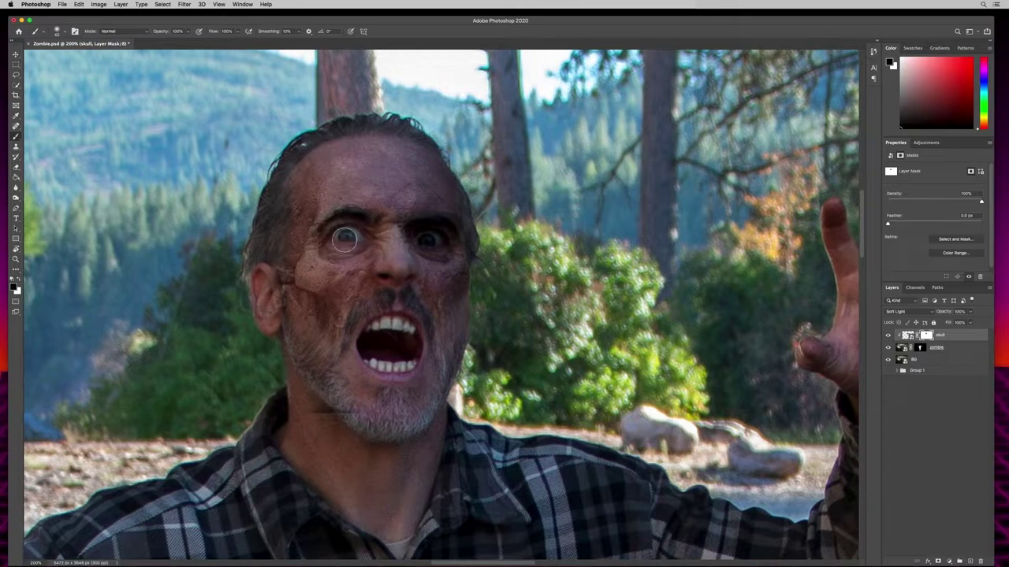
mouse_move(438, 244)
left_mouse_down()
mouse_move(442, 235)
mouse_move(419, 247)
left_mouse_up()
mouse_move(332, 301)
left_mouse_down()
mouse_move(306, 253)
mouse_move(306, 281)
mouse_move(329, 283)
mouse_move(309, 280)
mouse_move(306, 260)
mouse_move(361, 279)
left_mouse_up()
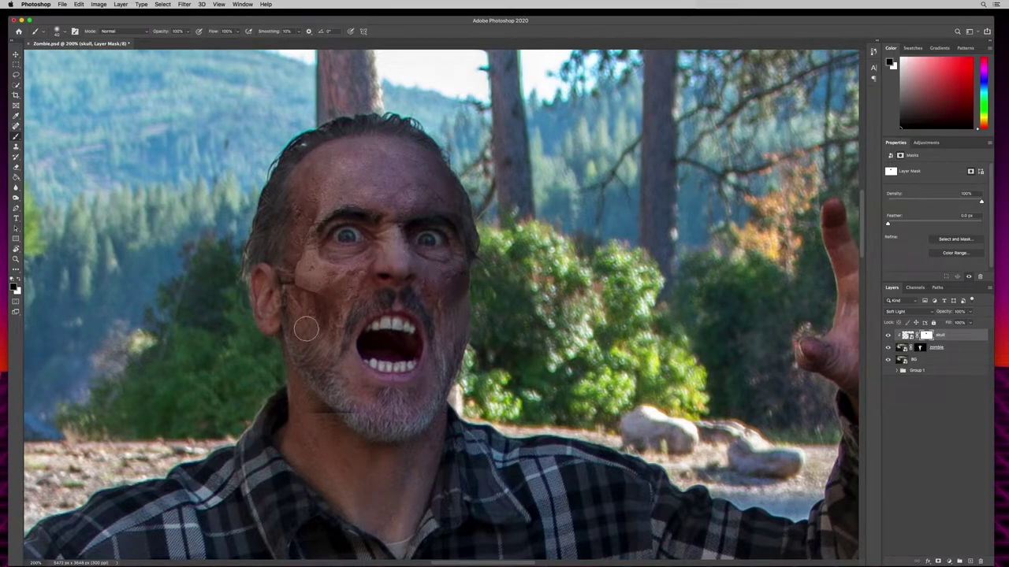
Duplicate the paint layer from Group 1 and place the copy above the skull layer at the top of the stack.
key("super+minus")
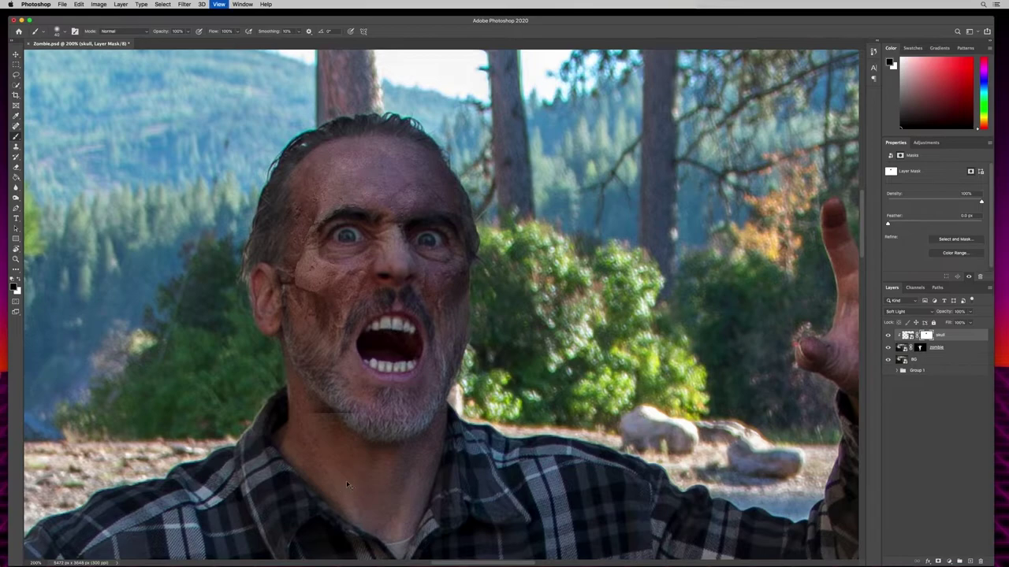
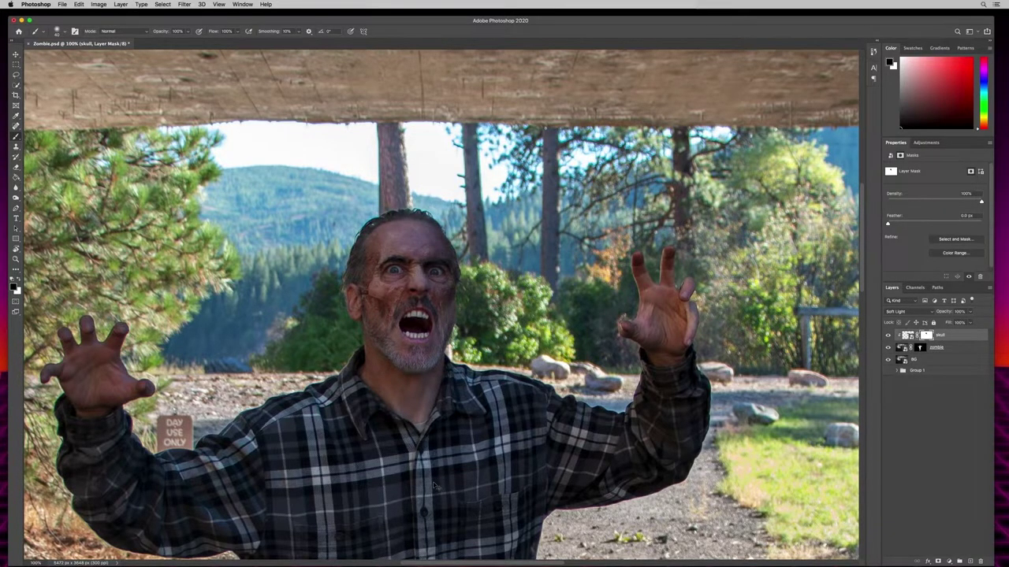
key("super+0")
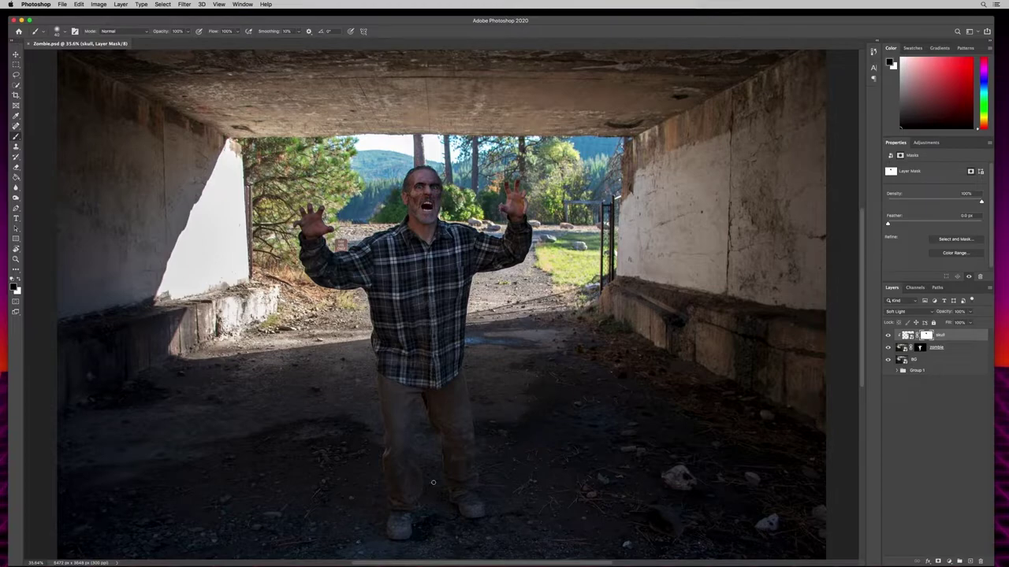
left_click(913, 372)
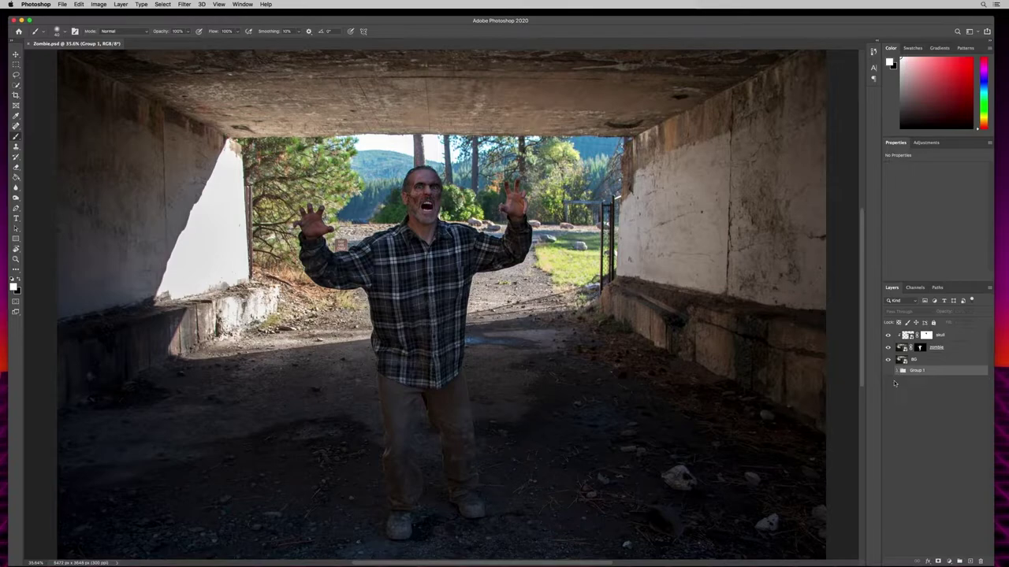
left_click(897, 371)
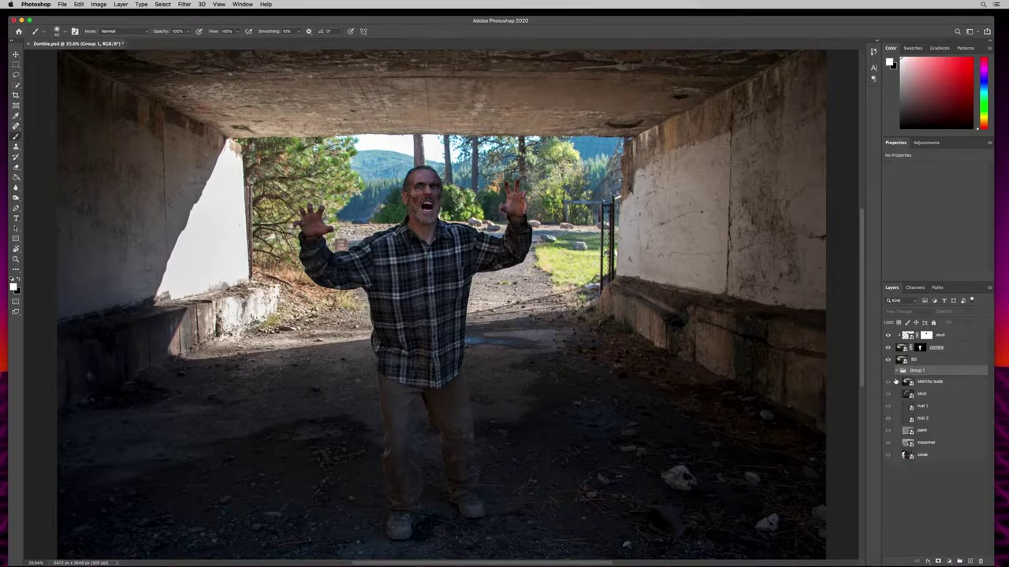
left_click(935, 433)
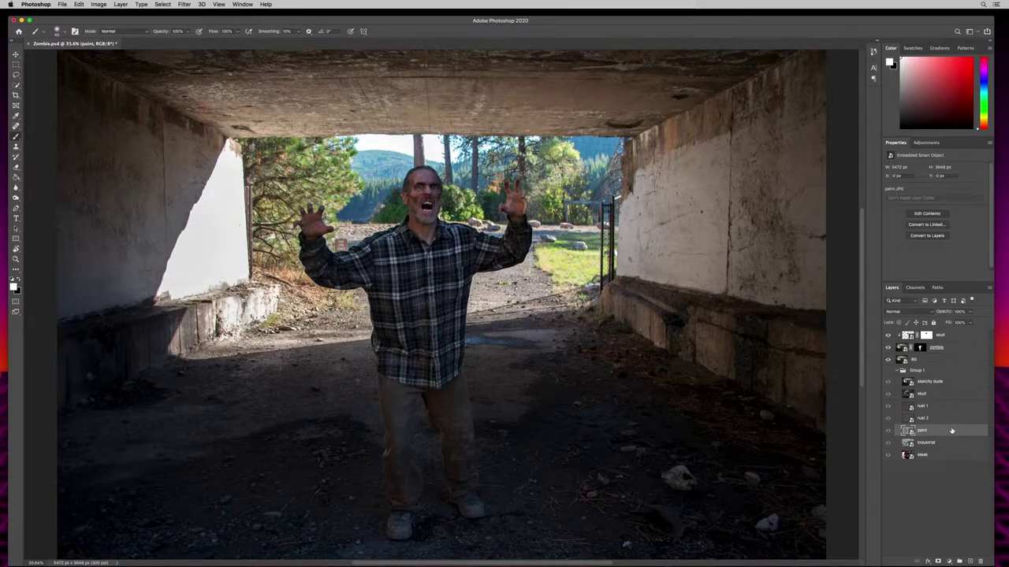
left_click_drag(952, 432, 971, 560)
left_click_drag(936, 432, 937, 336)
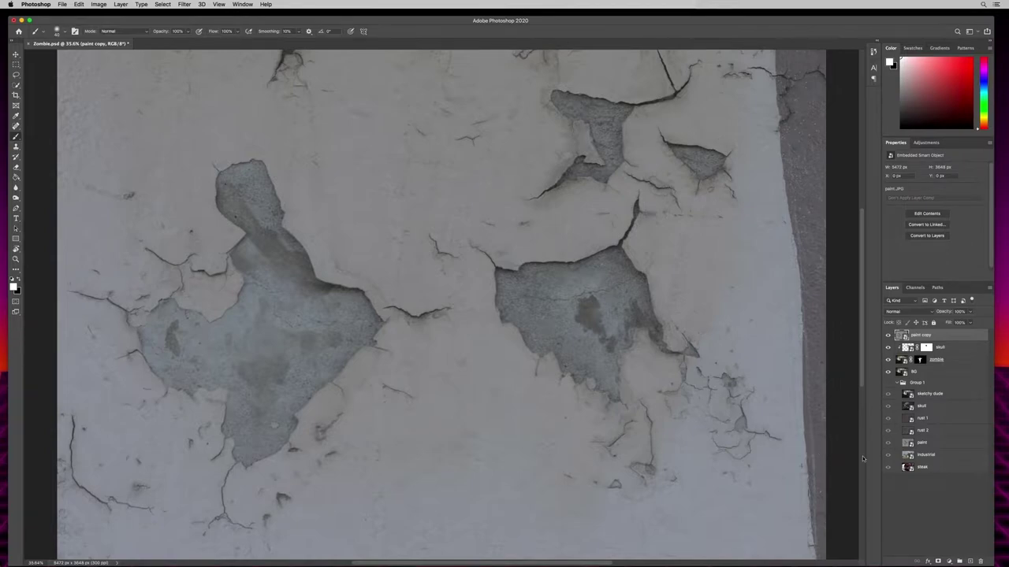
Duplicate the steak layer, place the copy directly beneath the paint copy layer, and collapse Group 1.
left_click(946, 468)
left_click_drag(946, 467, 968, 561)
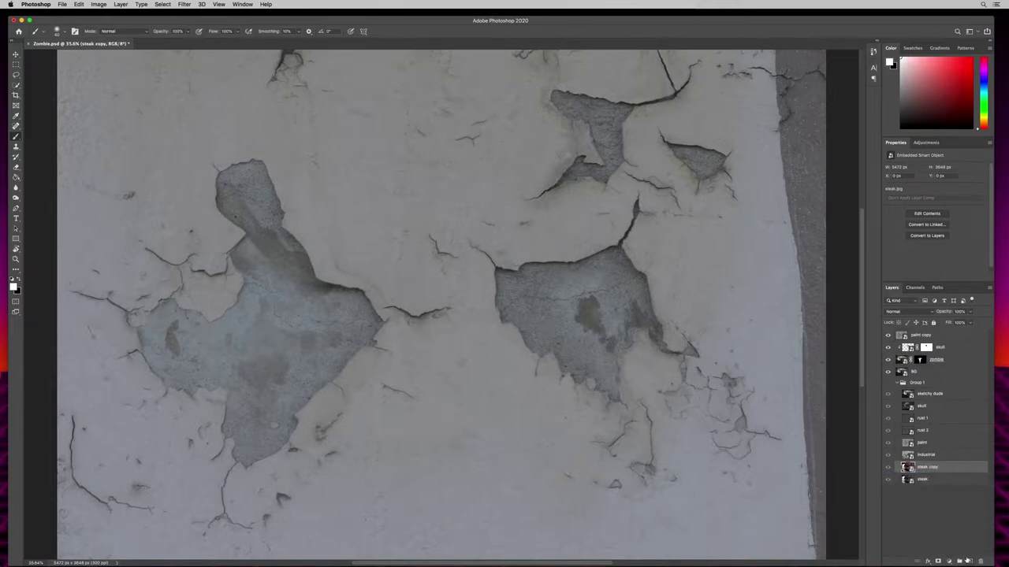
left_click_drag(952, 468, 954, 346)
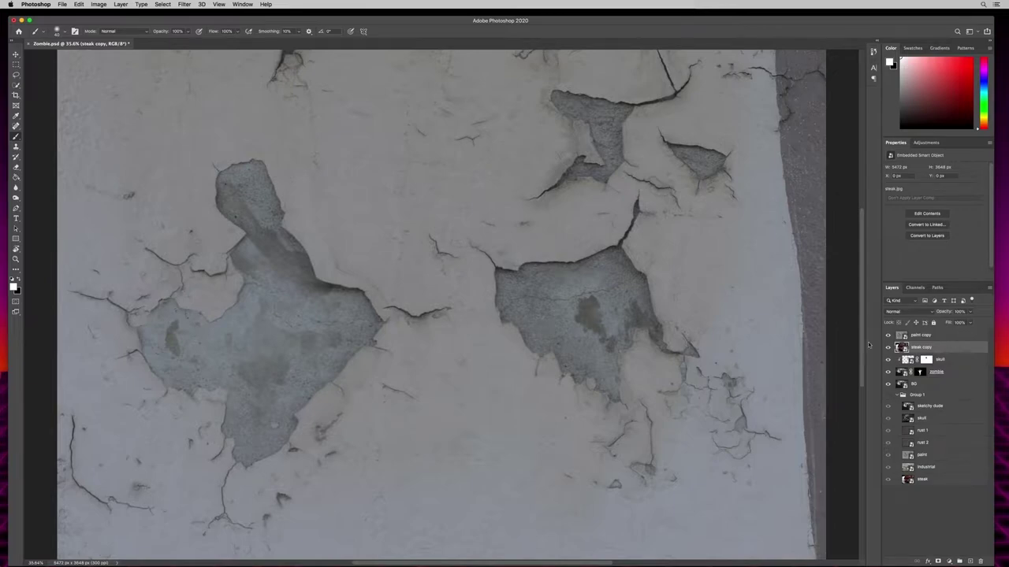
left_click(897, 398)
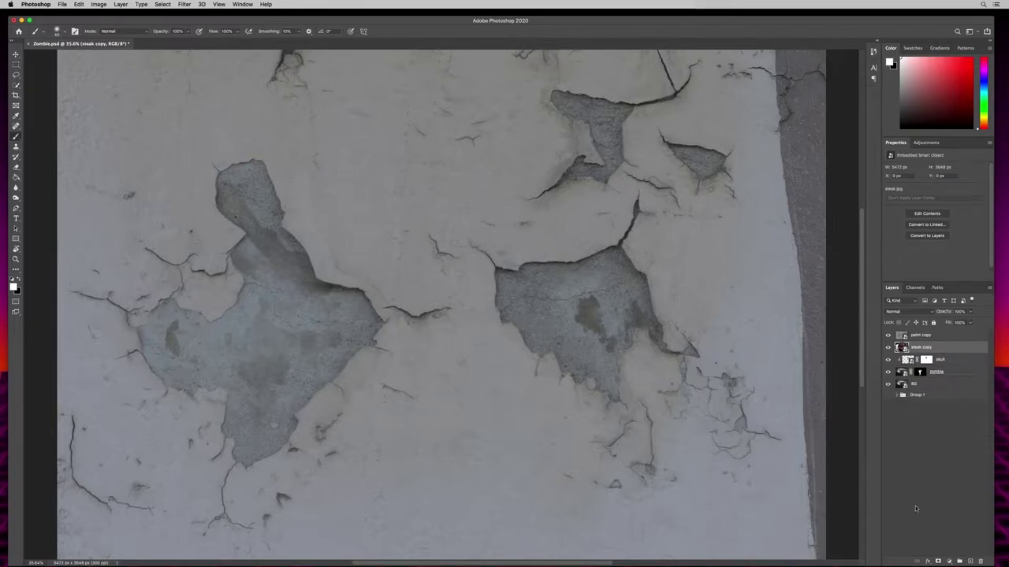
Trace the peeled patch right of centre and its cracks on the paint copy layer with the Pen tool, and convert the path to a new selection.
left_click(933, 338)
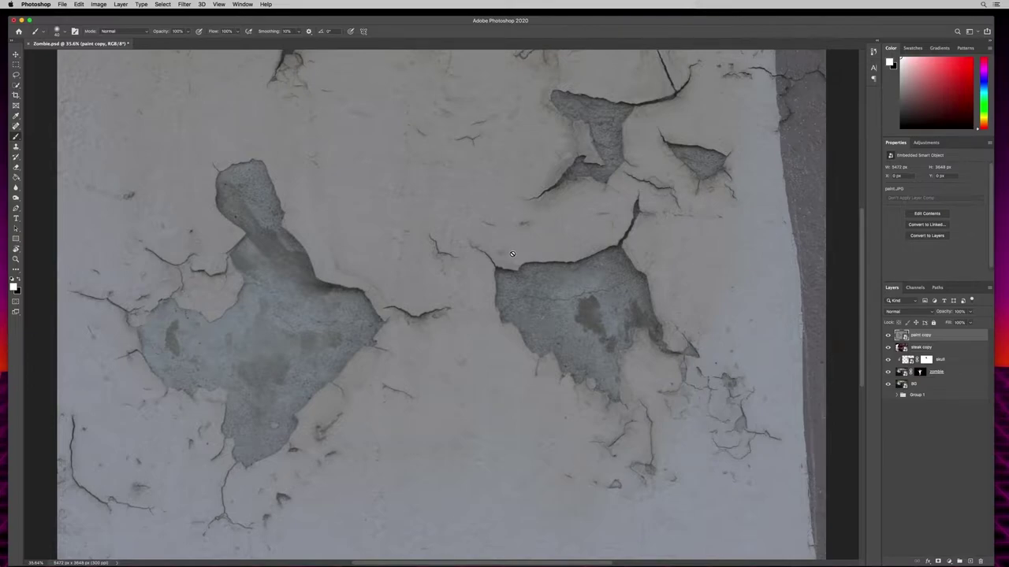
key("p")
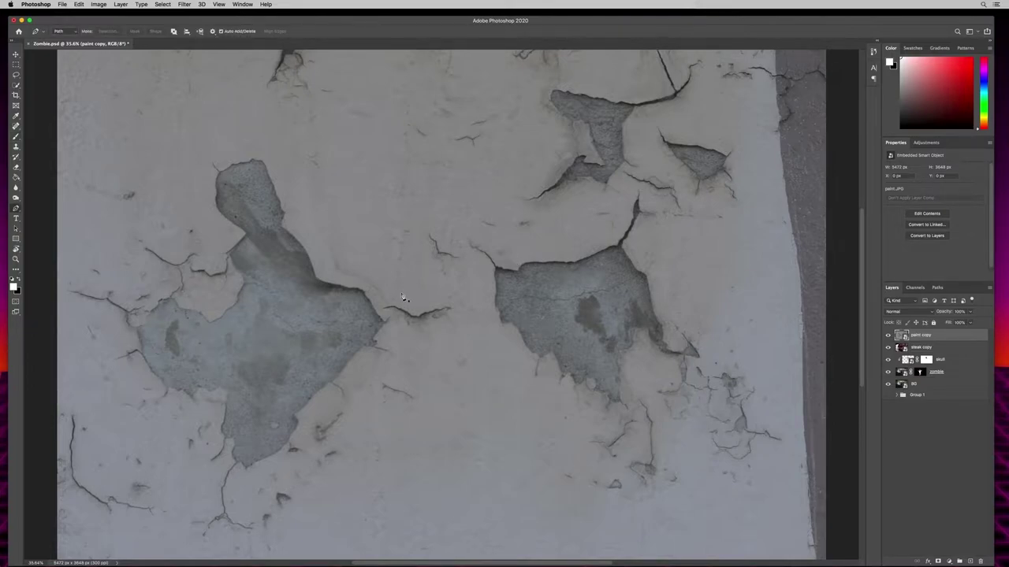
key("super+plus")
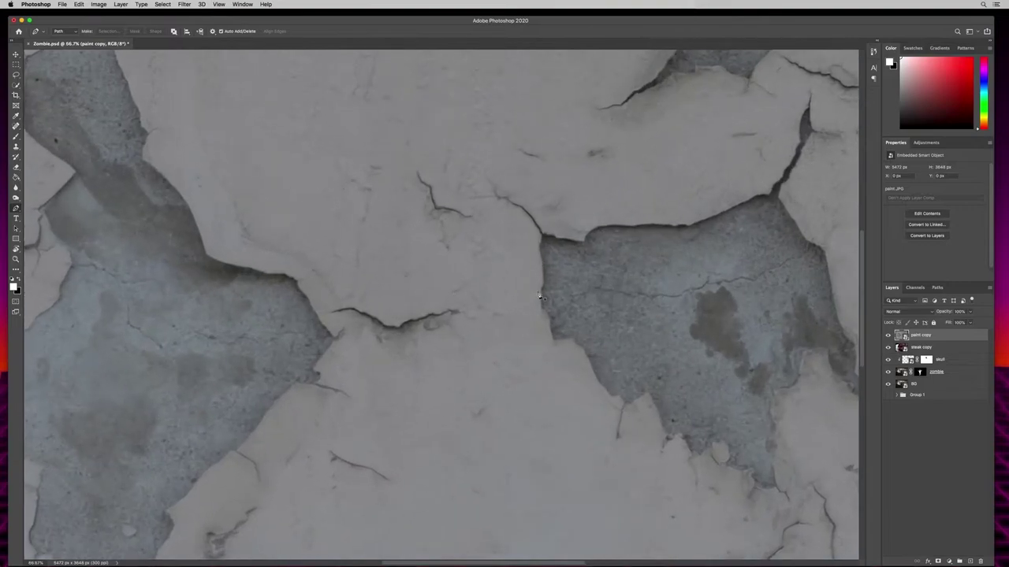
key("super+plus")
scroll(307, 239, "right", 5)
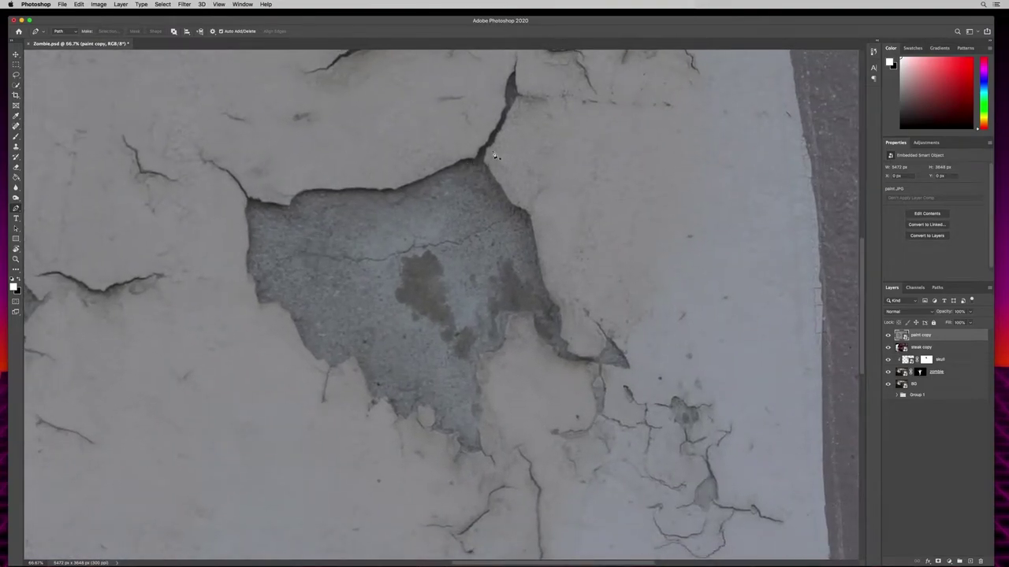
left_click(515, 77)
left_click(518, 95)
left_click(511, 106)
left_click(504, 125)
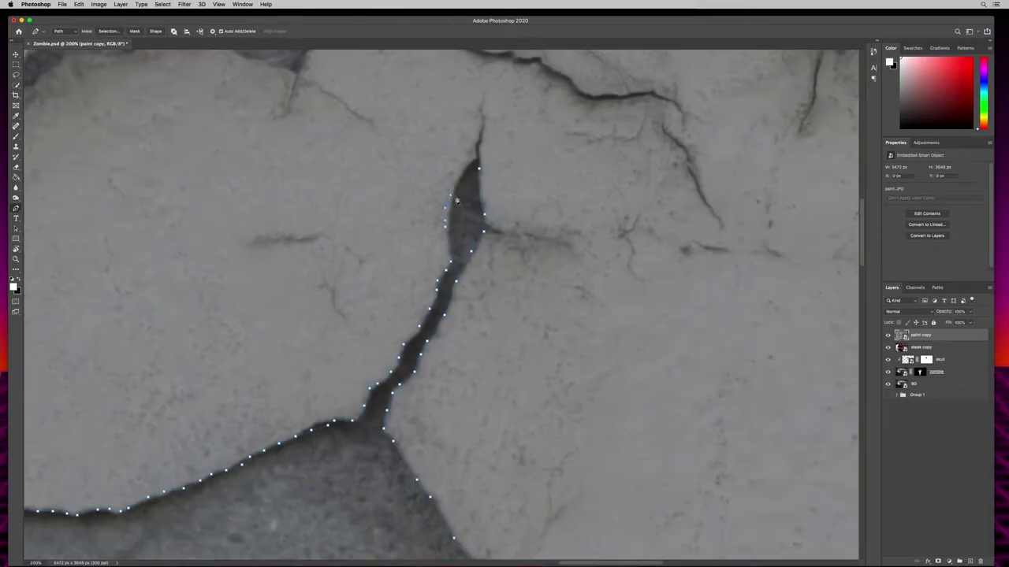
mouse_move(456, 201)
left_mouse_down()
mouse_move(483, 139)
mouse_move(480, 158)
left_mouse_up()
left_click(480, 172)
left_click(110, 32)
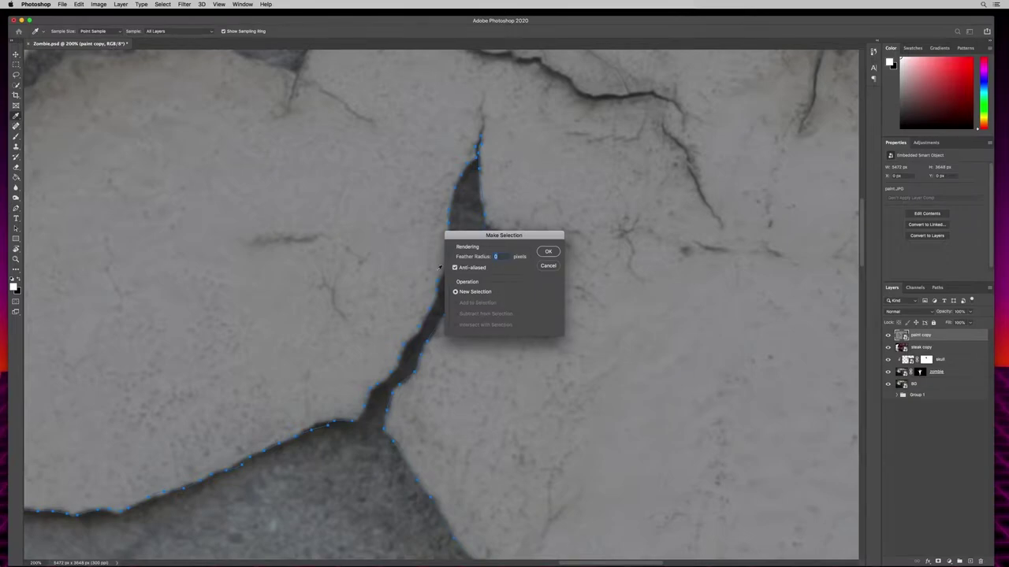
left_click(545, 252)
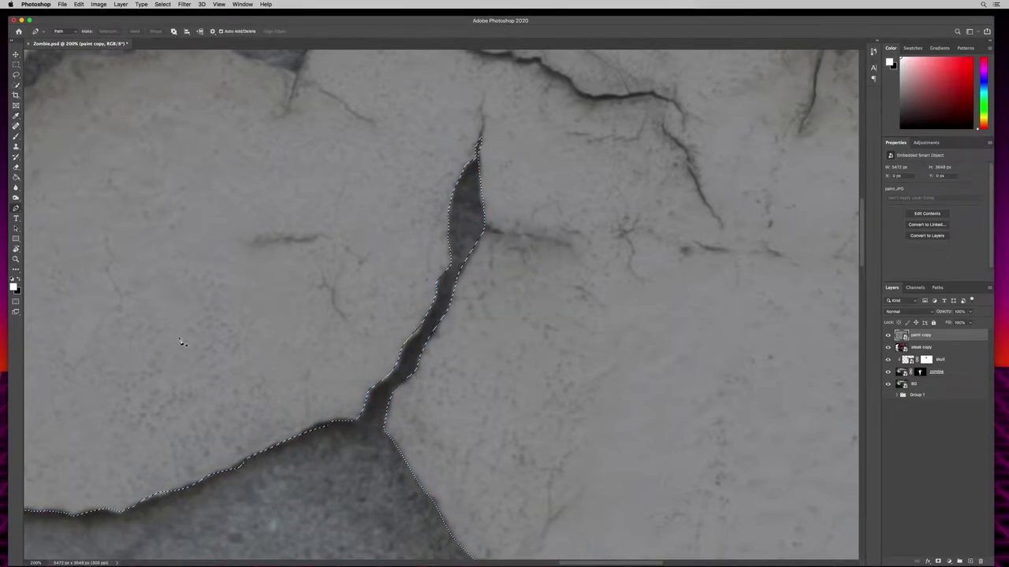
Add a layer mask to the paint copy layer from the patch selection and invert it to expose the steak through the patch.
key("super+minus")
key("super+minus")
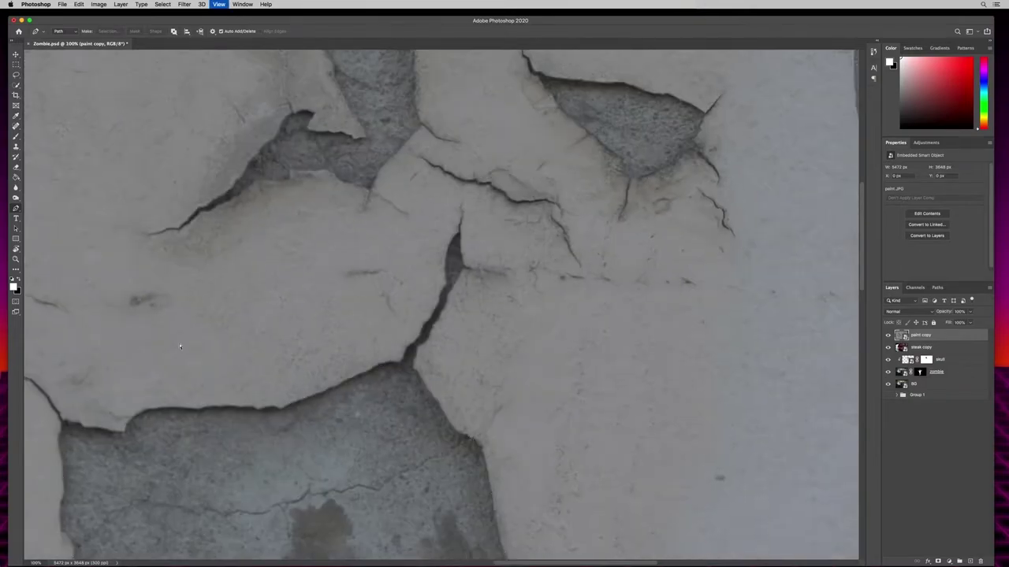
key("super+minus")
key("super+minus")
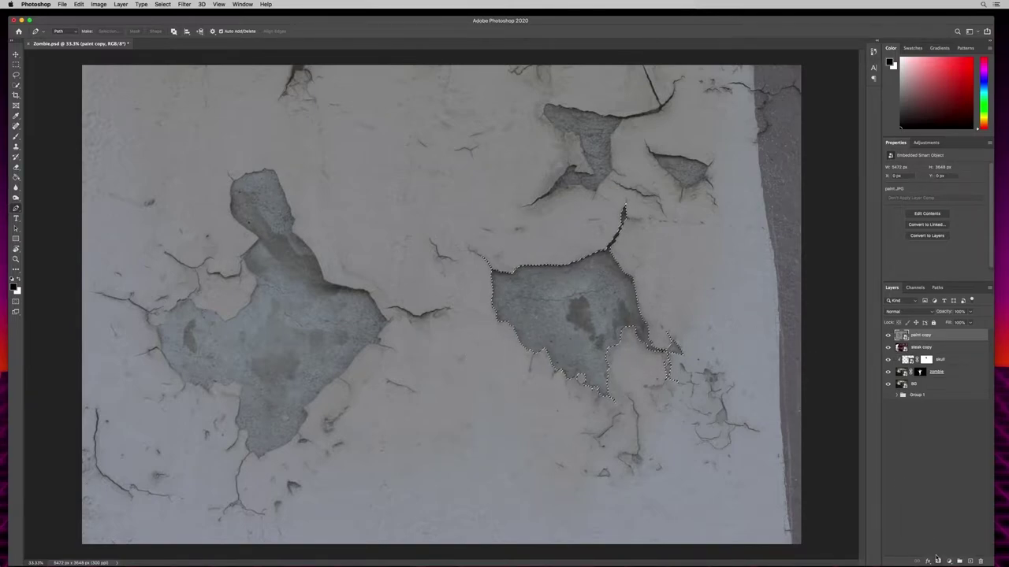
left_click(938, 561)
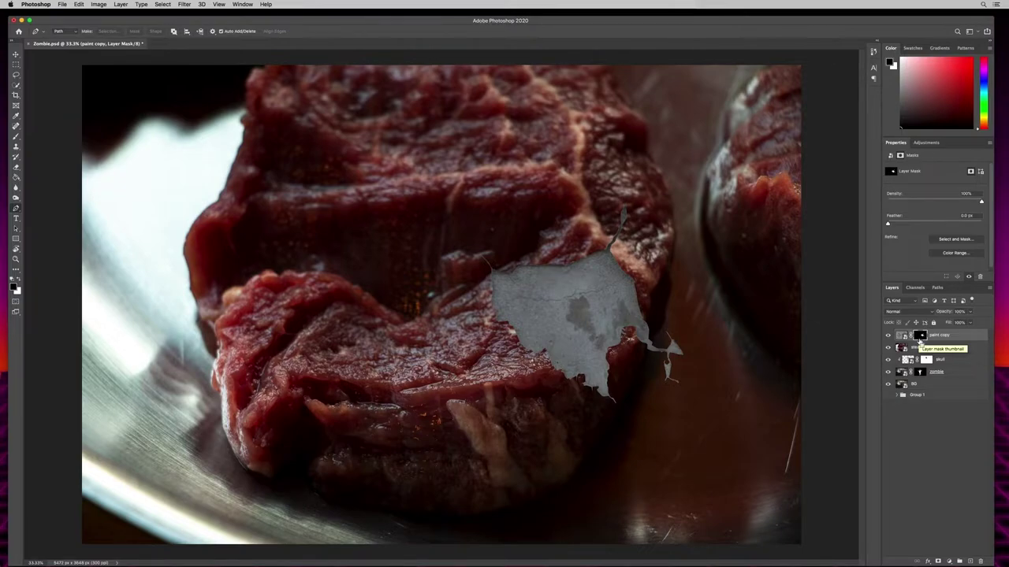
left_click(918, 339, "shift")
left_click(919, 339, "shift")
left_click(919, 339, "shift")
left_click(919, 339, "shift")
left_click(919, 339, "shift")
left_click(919, 338, "shift")
left_click(919, 339, "shift")
left_click(919, 339, "shift")
left_click(919, 339, "shift")
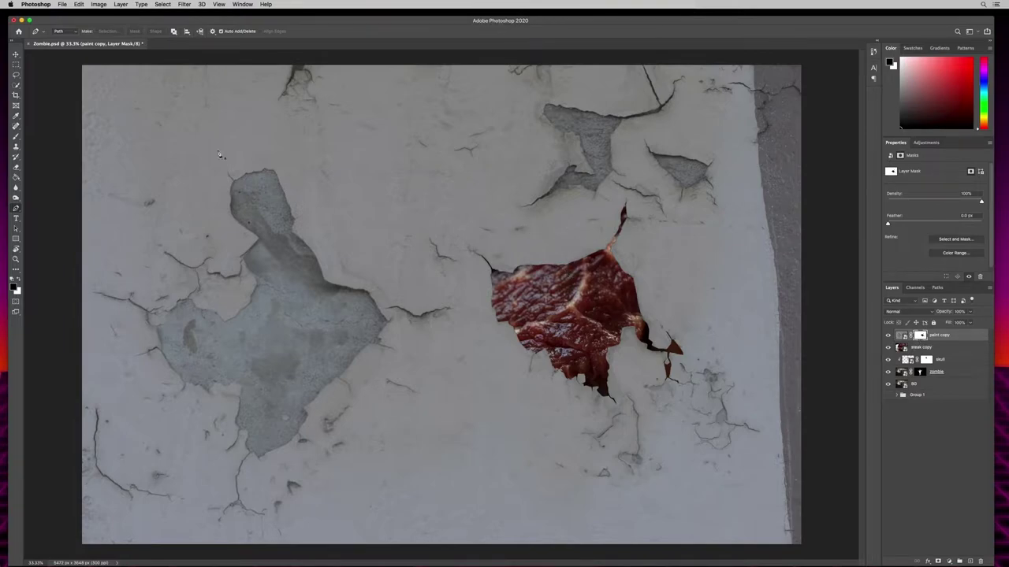
left_click(16, 55)
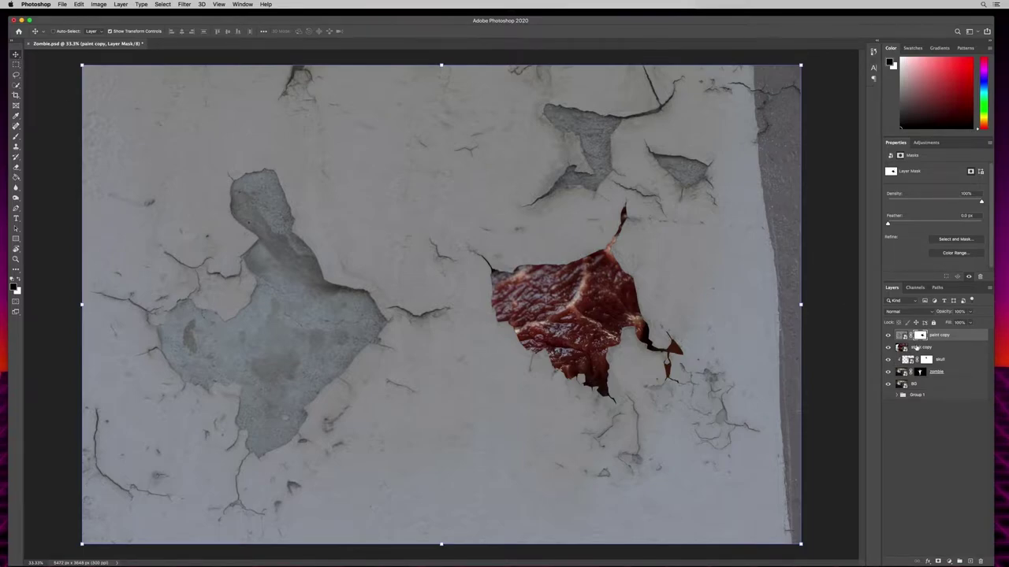
Reposition the steak copy layer behind the patch opening and scale the paint copy layer down to about 78%.
left_click(917, 347)
left_click_drag(539, 312, 503, 353)
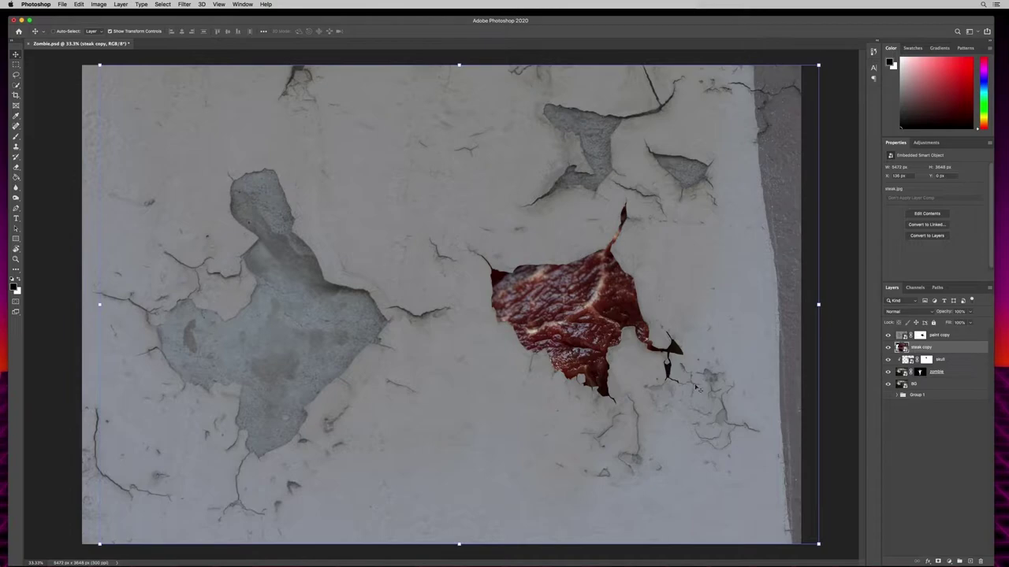
left_click(943, 337)
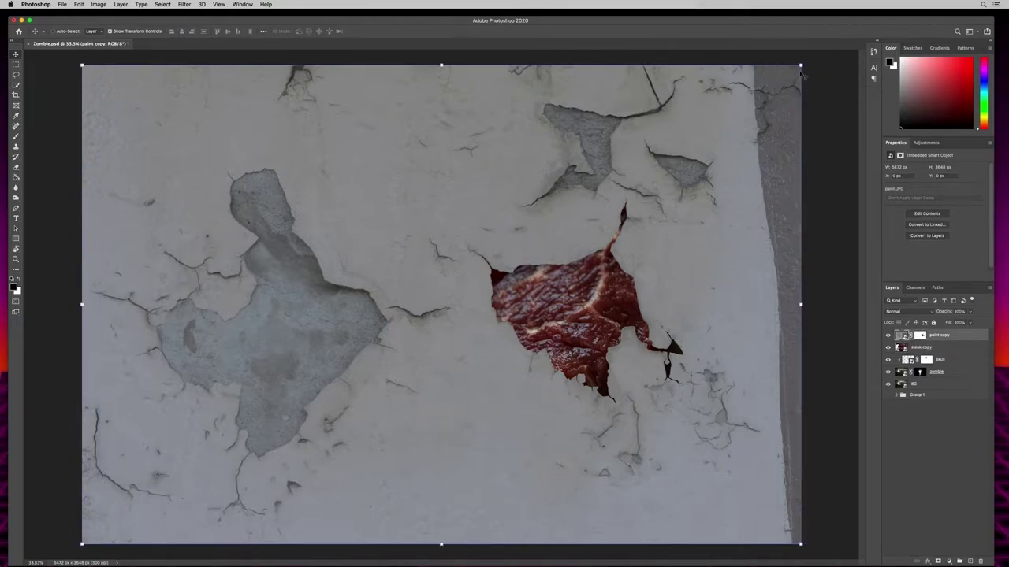
left_click_drag(801, 66, 642, 171)
mouse_move(297, 302)
left_mouse_down()
mouse_move(355, 218)
mouse_move(348, 272)
mouse_move(333, 266)
mouse_move(350, 264)
left_mouse_up()
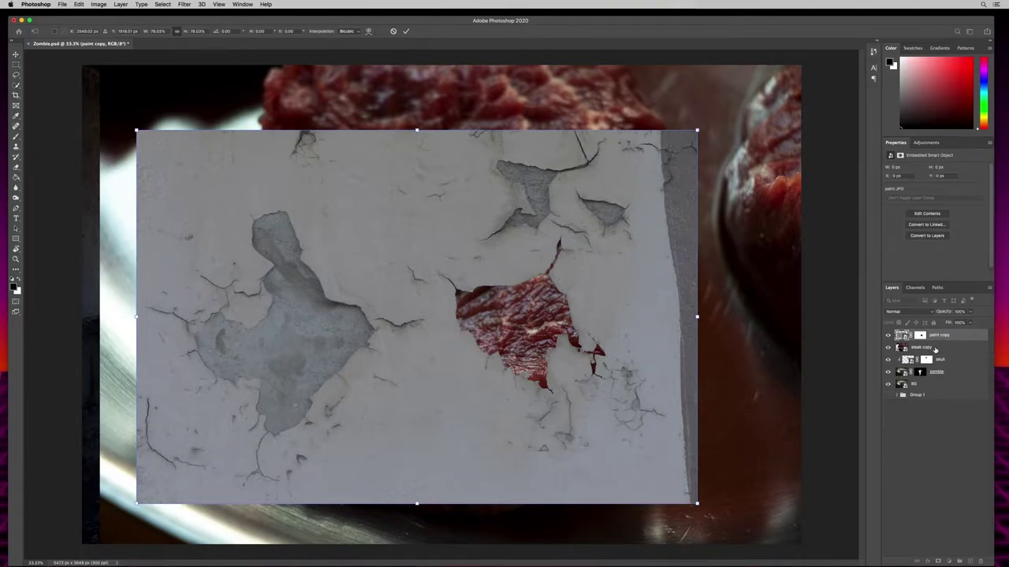
left_click(923, 349, "shift")
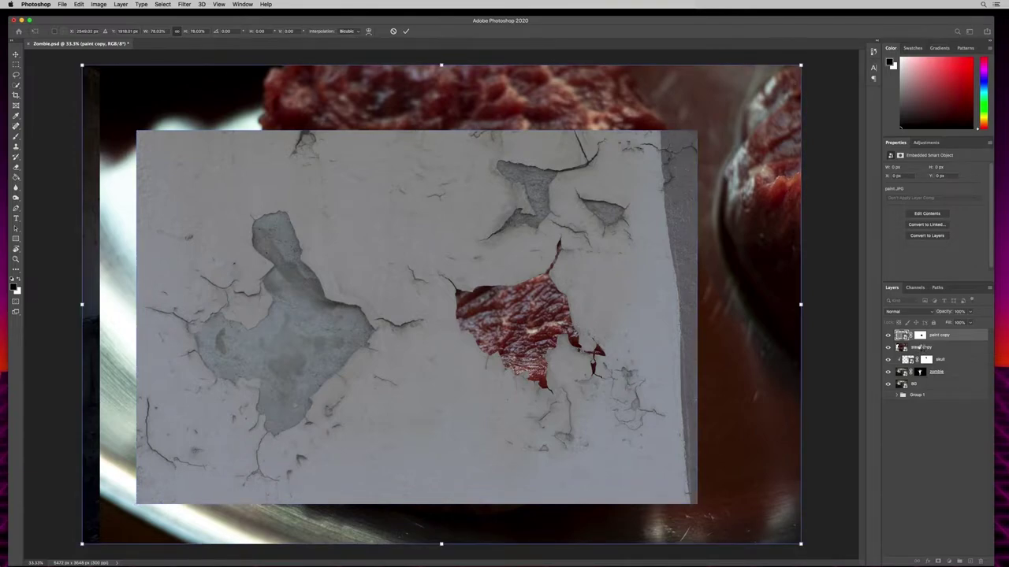
key("Return")
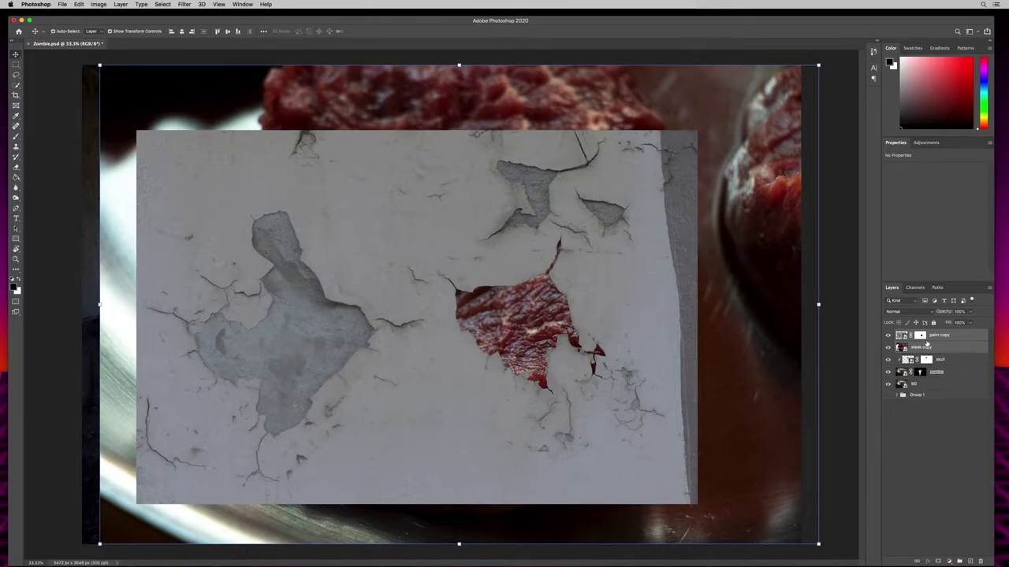
Group the paint copy and steak copy layers, name the group "head wound", and add a layer mask to it.
key("super+g")
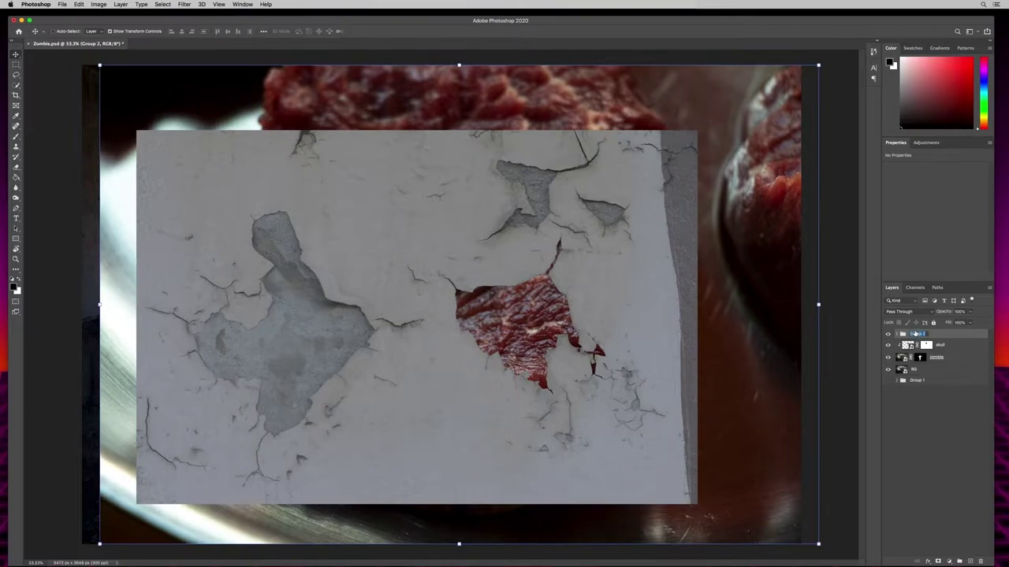
key("BackSpace")
type("head wound")
key("Return")
left_click(937, 561)
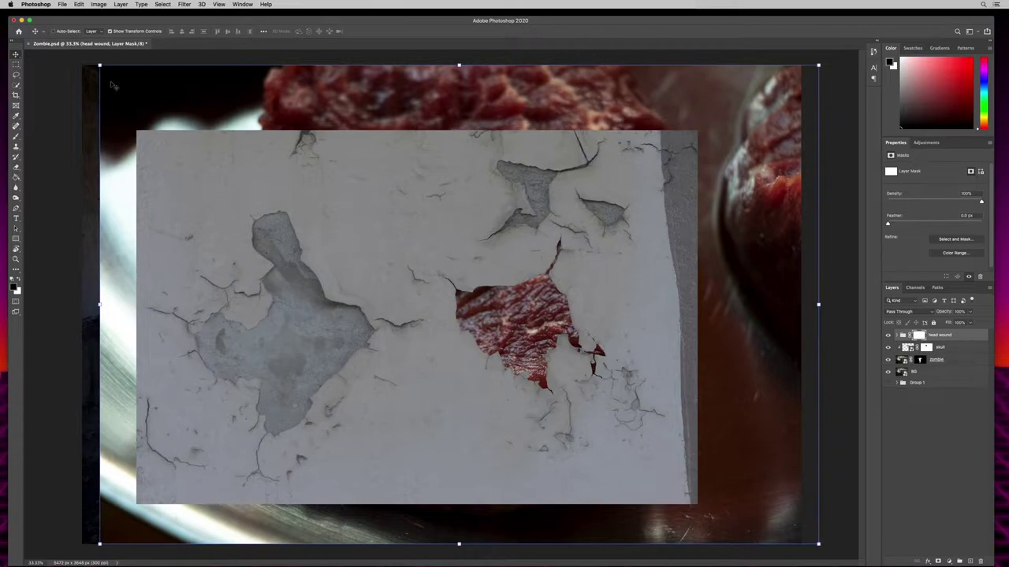
Scale the head wound group down to about 36.5% and place it beside the man over the wall.
left_click_drag(100, 66, 536, 415)
left_click_drag(647, 432, 597, 243)
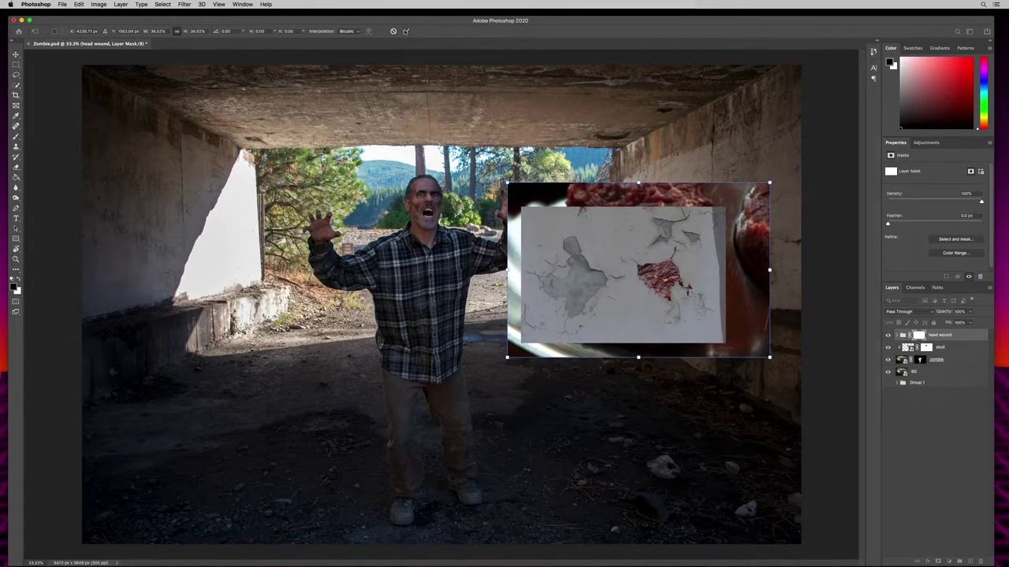
left_click(406, 31)
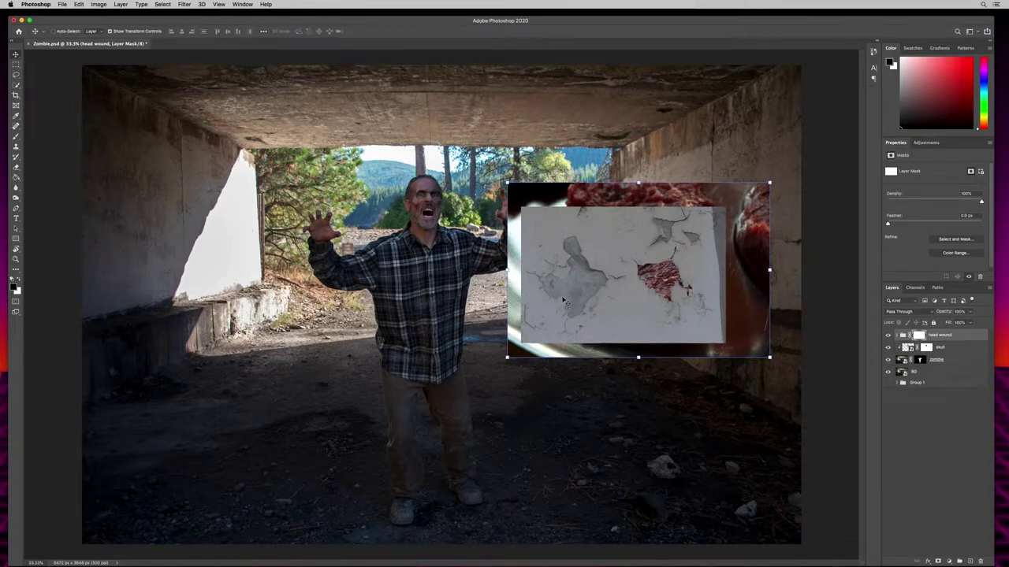
Paint black on the head wound group's mask with a large soft brush to hide everything except the meat patch and nearby paint.
key("b")
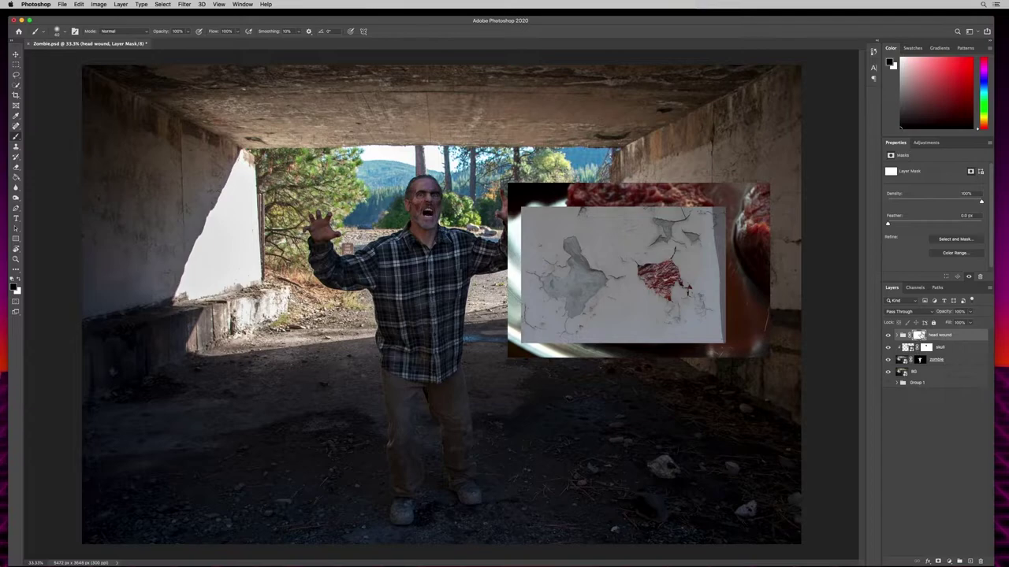
key("bracketright")
key("bracketright")
key("bracketright")
key("bracketright")
key("bracketright")
key("bracketright")
key("bracketright")
key("bracketright")
left_click(66, 33)
type("500")
key("Tab")
key("Return")
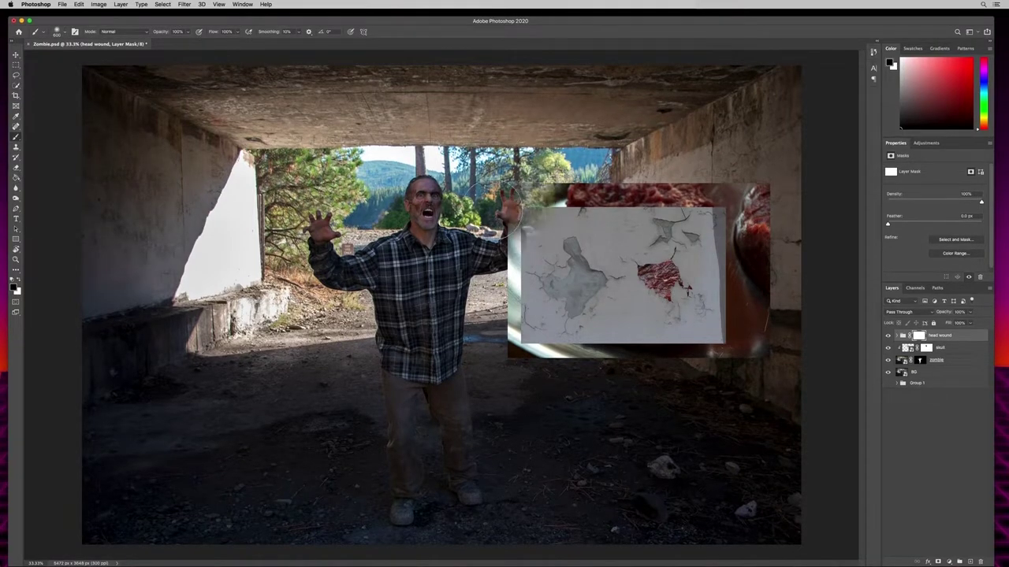
mouse_move(634, 166)
left_mouse_down()
mouse_move(679, 160)
mouse_move(722, 149)
mouse_move(786, 223)
mouse_move(773, 360)
mouse_move(723, 406)
mouse_move(705, 391)
mouse_move(741, 371)
mouse_move(776, 284)
mouse_move(770, 245)
mouse_move(762, 272)
mouse_move(729, 192)
mouse_move(735, 236)
mouse_move(709, 175)
mouse_move(684, 212)
mouse_move(657, 180)
mouse_move(658, 163)
mouse_move(620, 219)
mouse_move(534, 208)
mouse_move(513, 249)
mouse_move(527, 387)
mouse_move(505, 355)
mouse_move(505, 319)
mouse_move(572, 392)
mouse_move(535, 352)
mouse_move(587, 363)
mouse_move(654, 355)
mouse_move(630, 347)
mouse_move(562, 286)
mouse_move(664, 213)
mouse_move(661, 234)
mouse_move(702, 213)
mouse_move(721, 275)
mouse_move(717, 323)
mouse_move(693, 360)
mouse_move(666, 364)
mouse_move(612, 344)
mouse_move(587, 300)
mouse_move(609, 265)
mouse_move(597, 223)
mouse_move(597, 312)
mouse_move(609, 340)
mouse_move(637, 340)
mouse_move(674, 376)
left_mouse_up()
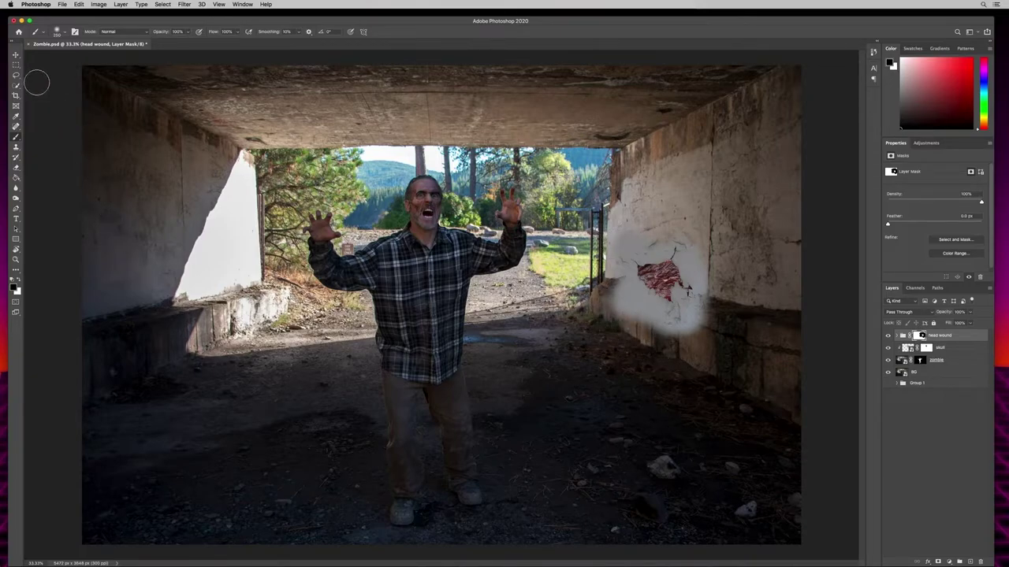
Move the masked head wound group over the man's face and scale it down to about 61%.
left_click(15, 55)
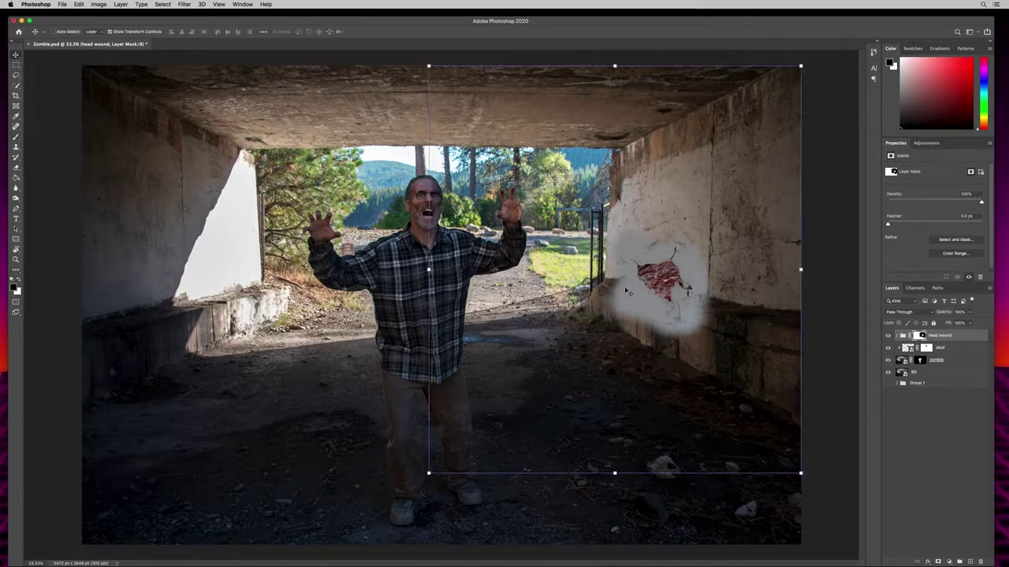
left_click_drag(654, 292, 411, 262)
key("b")
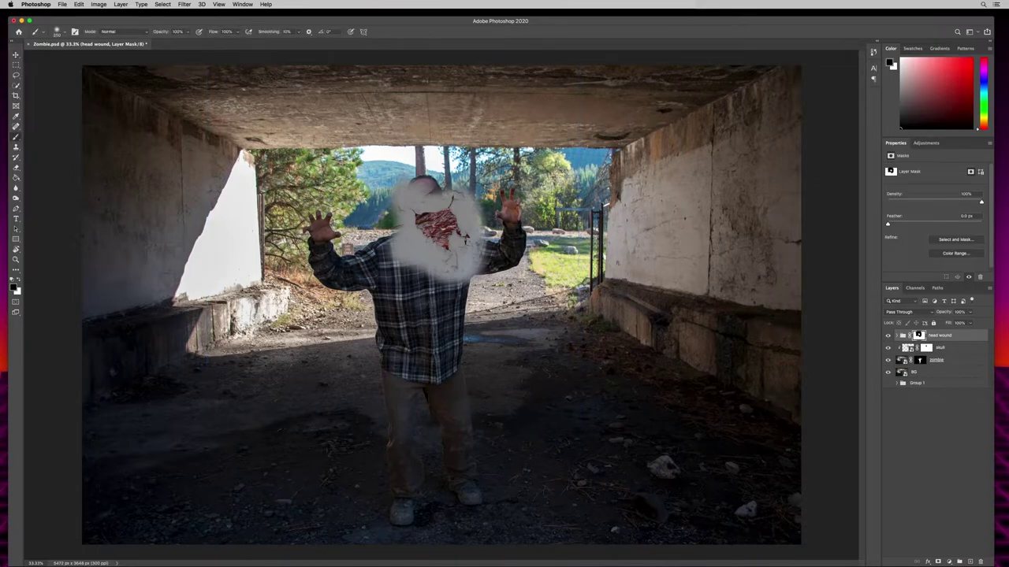
left_click(15, 54)
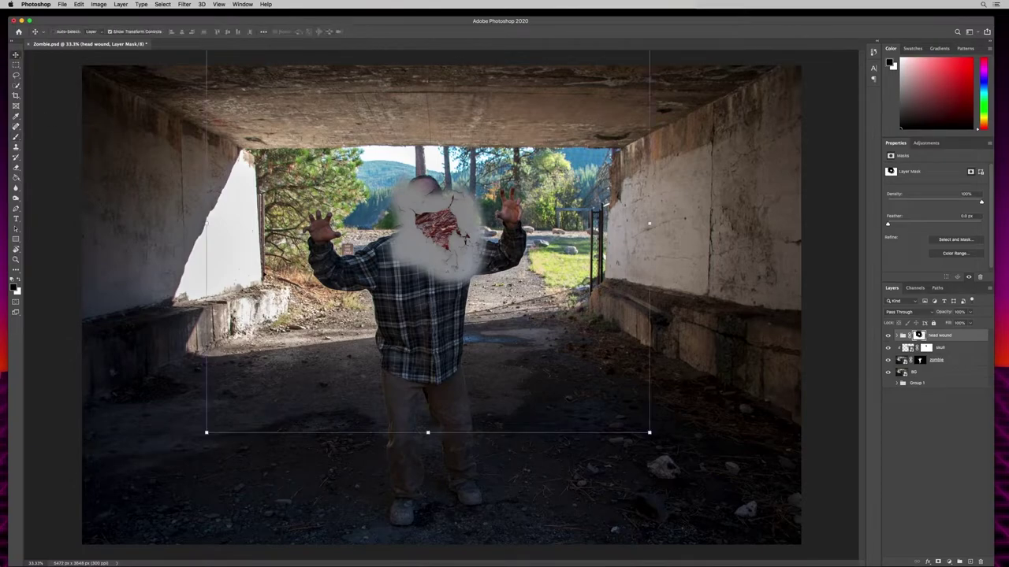
left_click_drag(649, 433, 475, 268)
left_click_drag(305, 175, 374, 232)
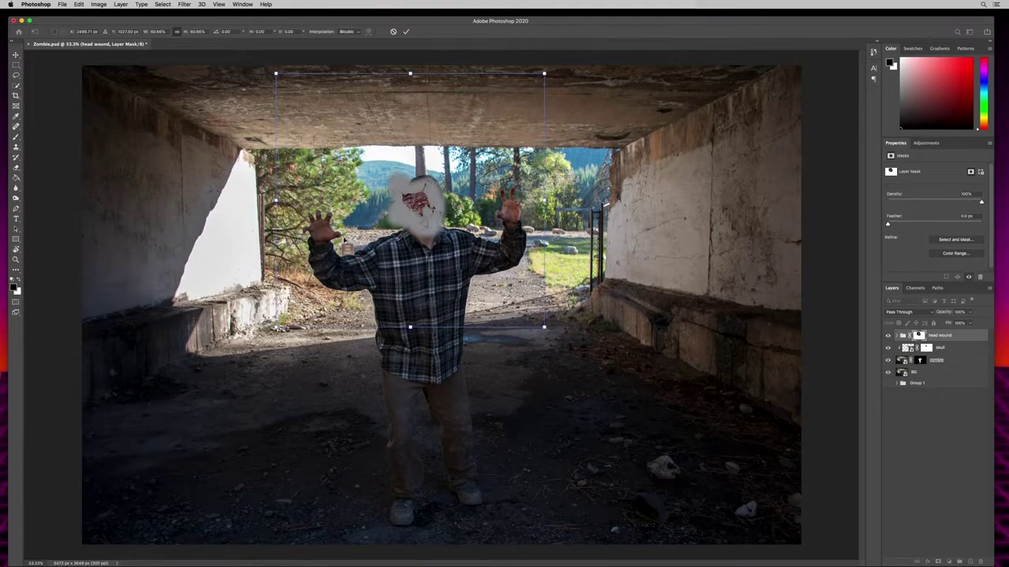
Shrink the head wound group to about 20.6% and position it on the man's forehead.
scroll(345, 241, "up", 5)
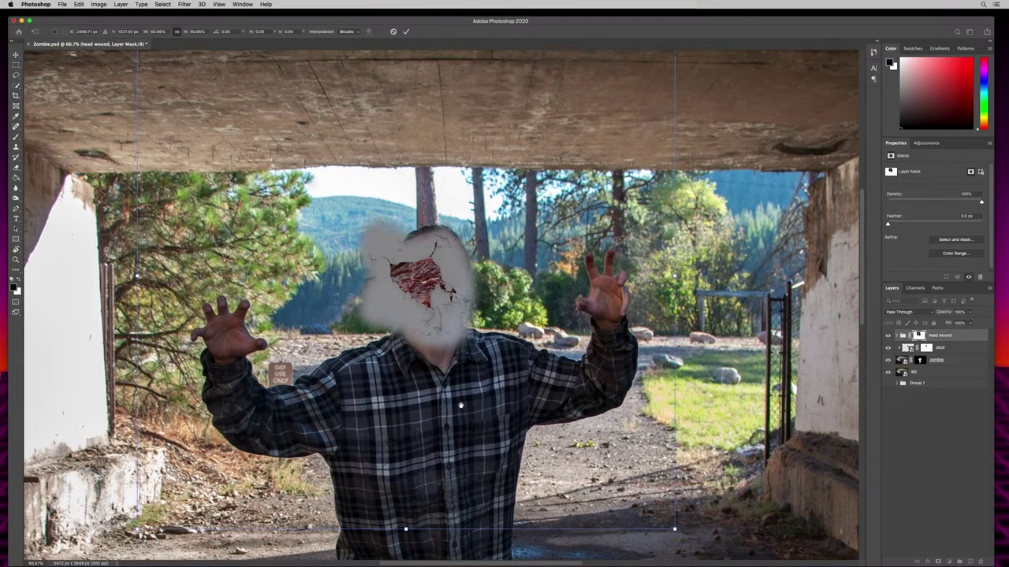
left_click_drag(674, 530, 410, 280)
left_click_drag(268, 163, 410, 254)
left_click_drag(553, 370, 492, 313)
left_click_drag(391, 209, 430, 242)
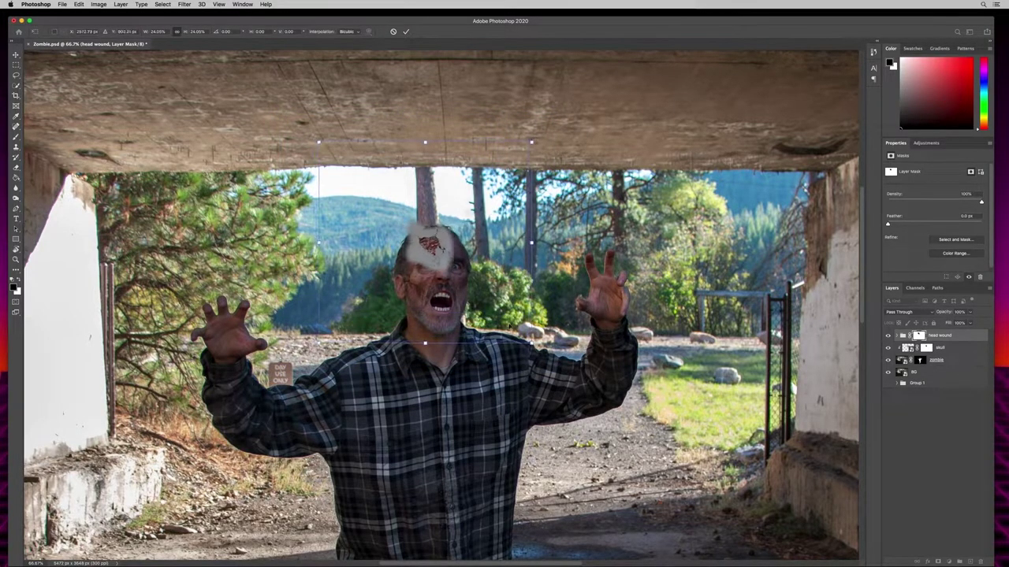
left_click_drag(532, 344, 504, 315)
left_click_drag(410, 234, 426, 250)
key("super+1")
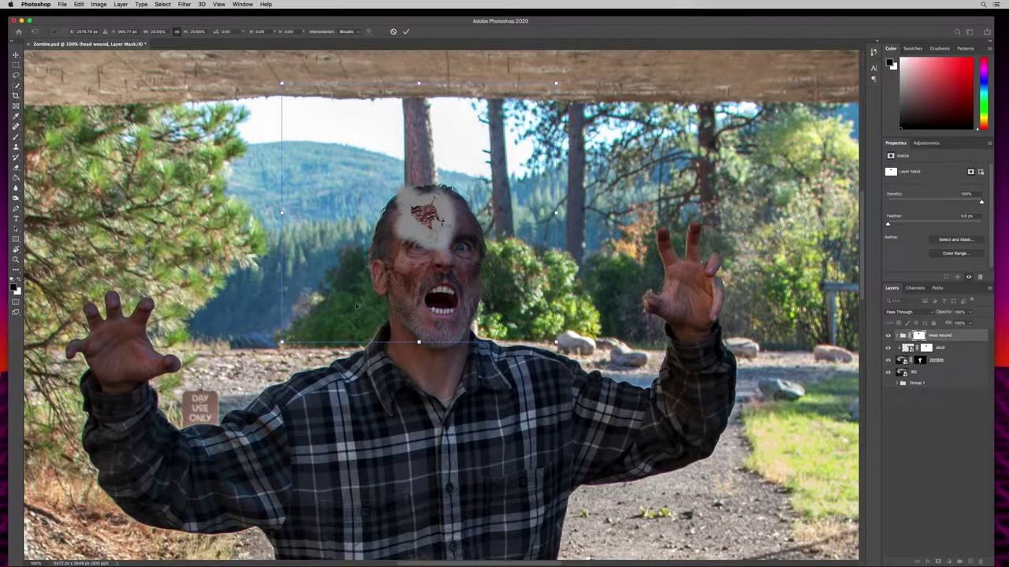
left_click(406, 31)
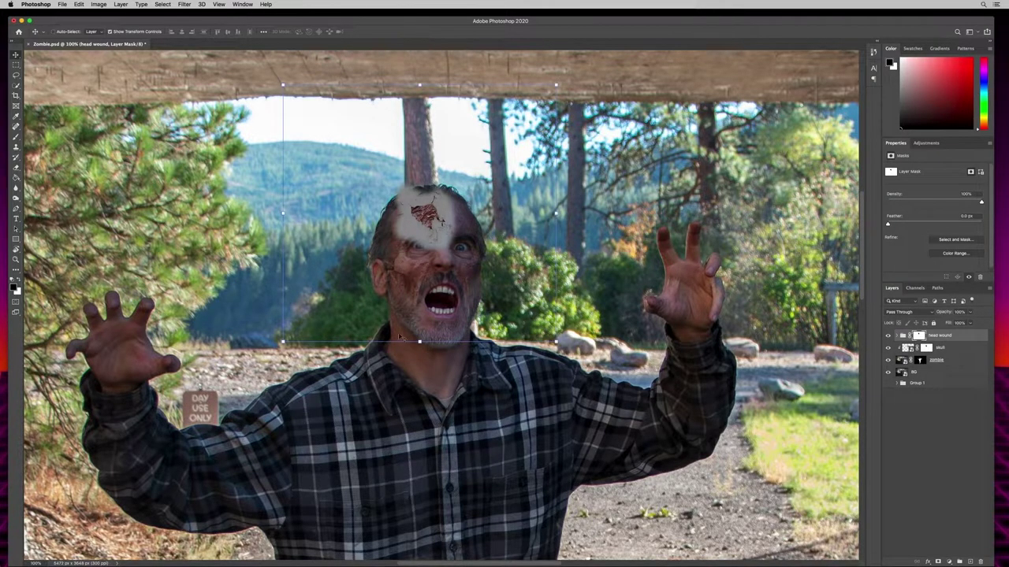
Brush away the excess pale paint around the forehead wound on the group's mask and set the group's blend mode to Overlay.
key("b")
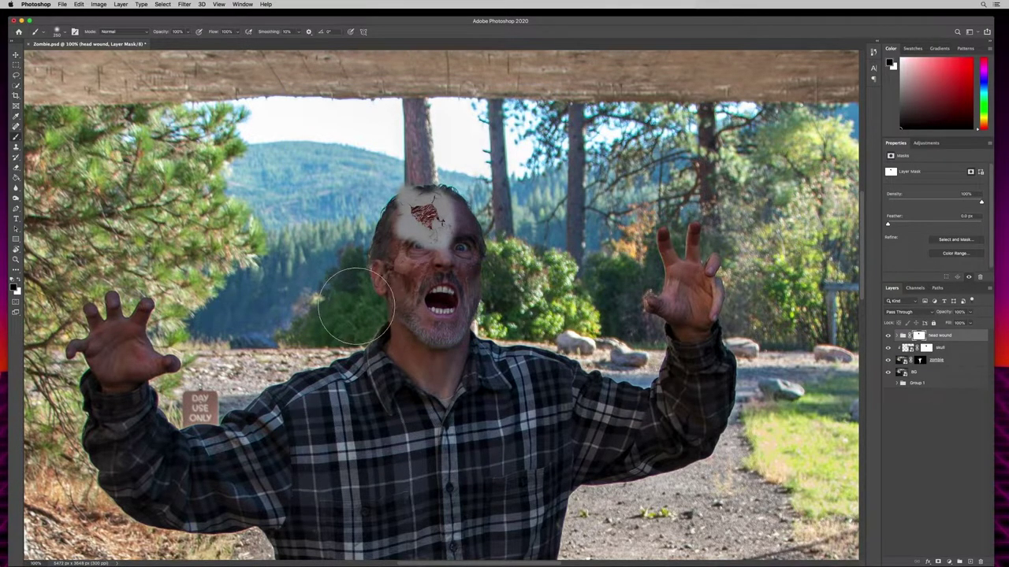
key("bracketright")
key("bracketright")
key("bracketright")
key("bracketright")
key("bracketright")
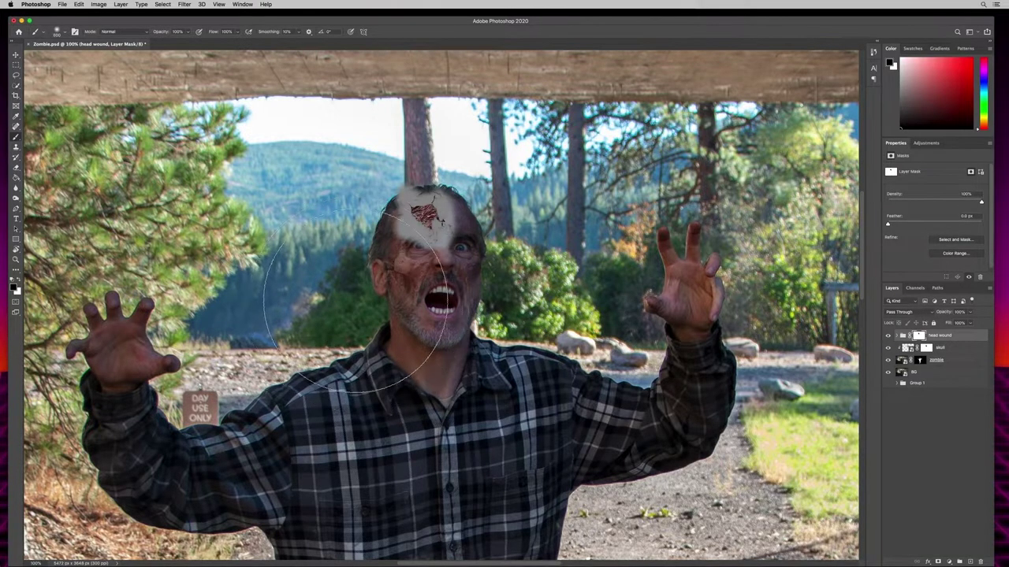
key("bracketleft")
key("bracketleft")
key("bracketleft")
key("bracketleft")
key("bracketleft")
key("bracketleft")
key("bracketleft")
key("bracketleft")
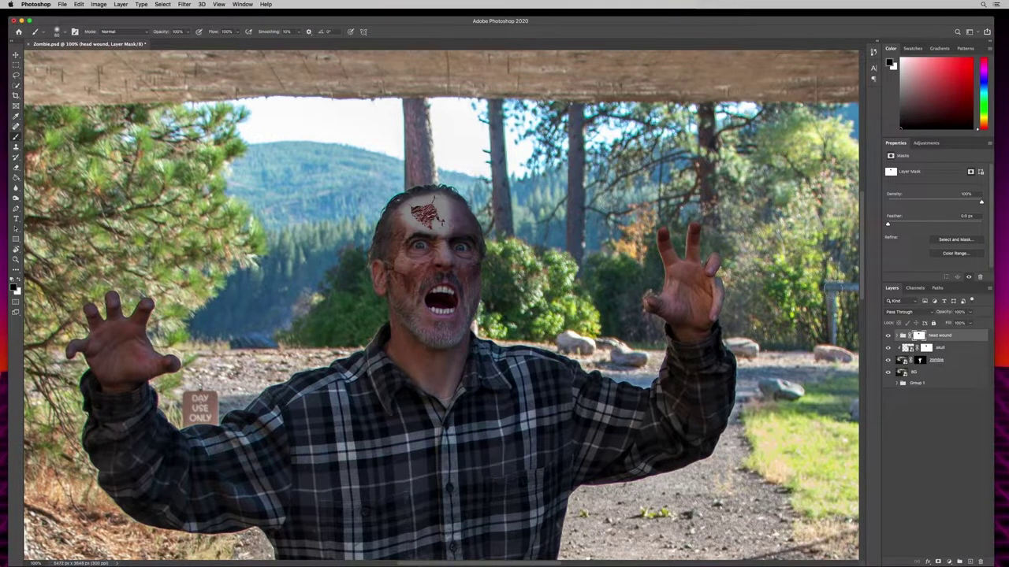
left_click(896, 313)
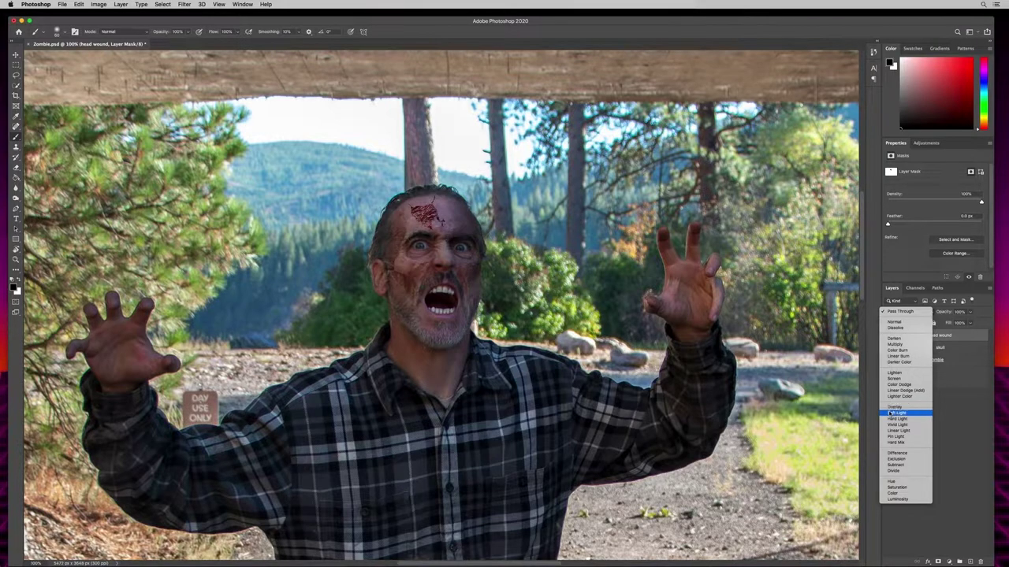
left_click(892, 407)
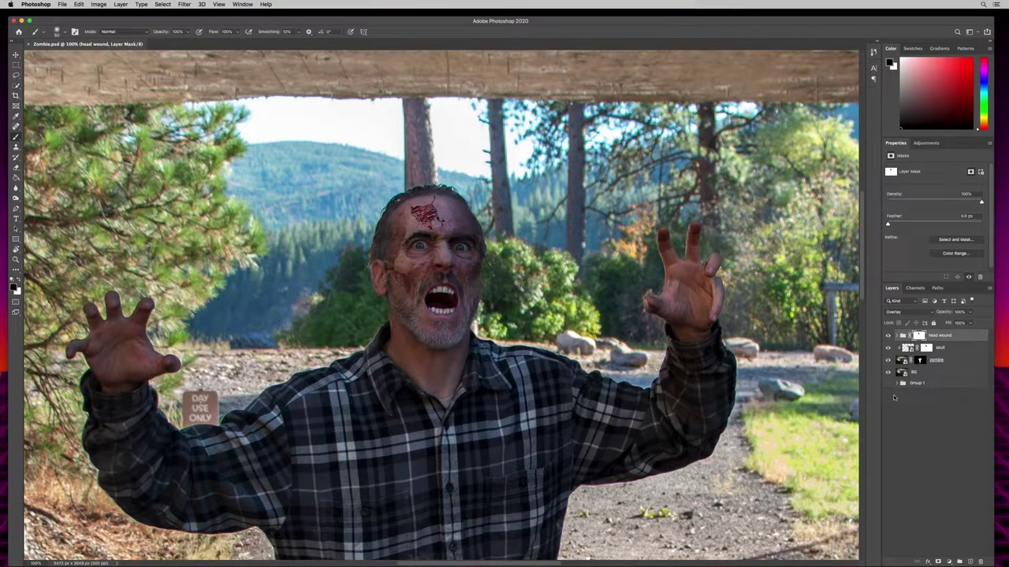
Expand Group 1 and compare its two rust textures with the composite layers temporarily hidden, restoring the composite's visibility.
left_click(917, 384)
left_click(898, 384)
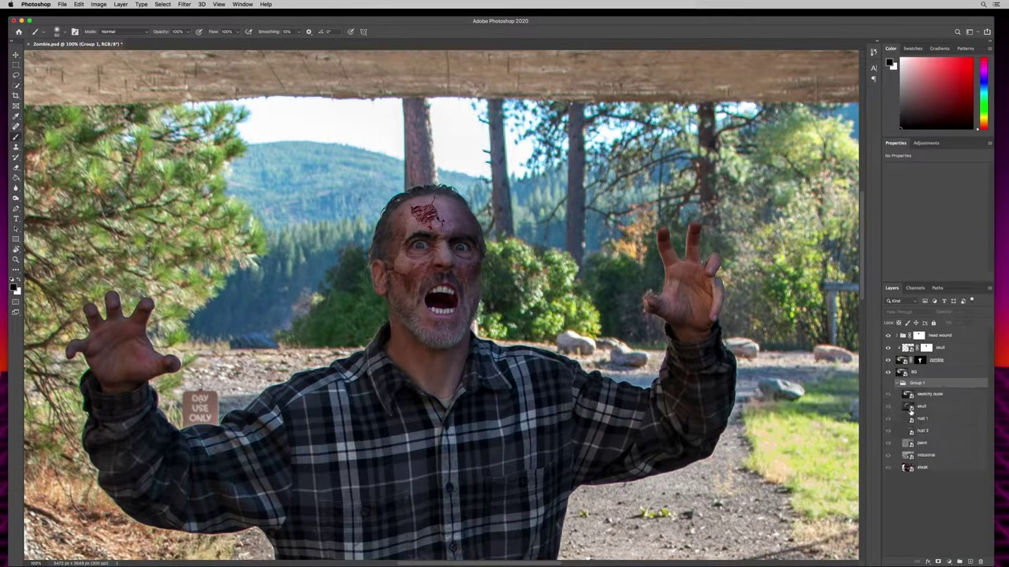
left_click(889, 373)
left_click_drag(888, 335, 887, 391)
left_click(888, 385)
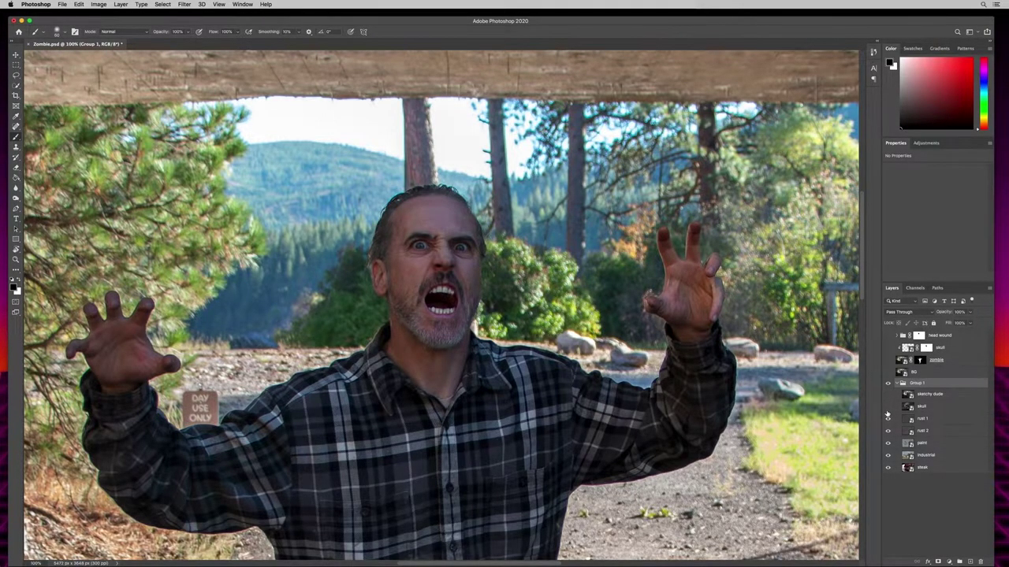
left_click(887, 418)
left_click(888, 420)
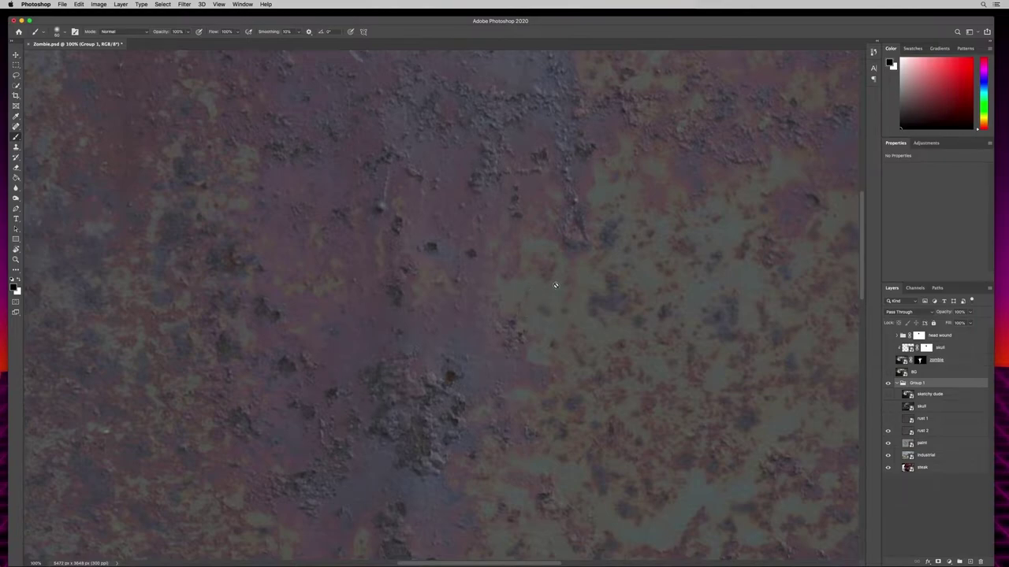
left_click(888, 421)
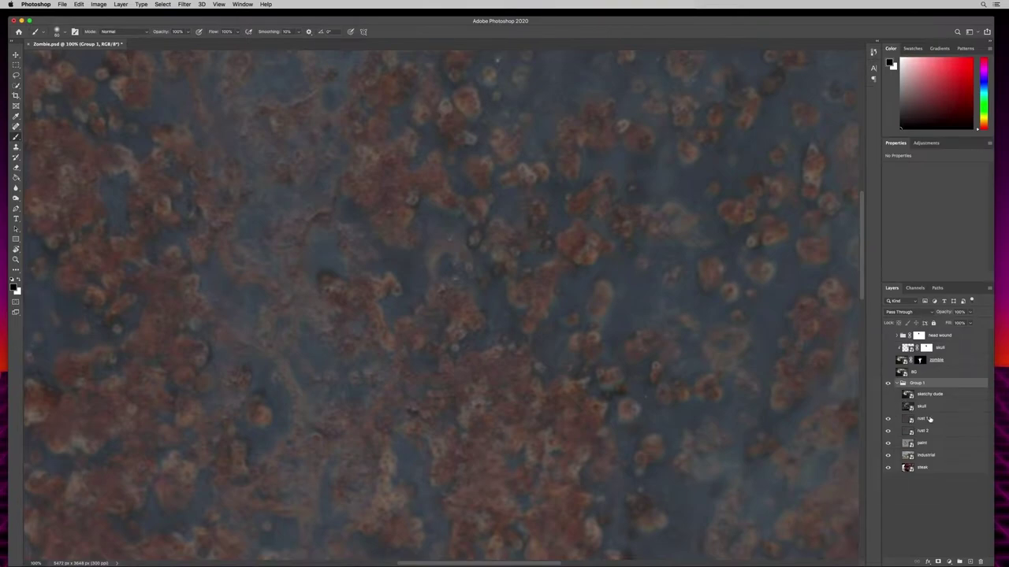
left_click_drag(888, 374, 888, 349)
left_click(888, 418)
left_click_drag(889, 408, 888, 396)
left_click(889, 384)
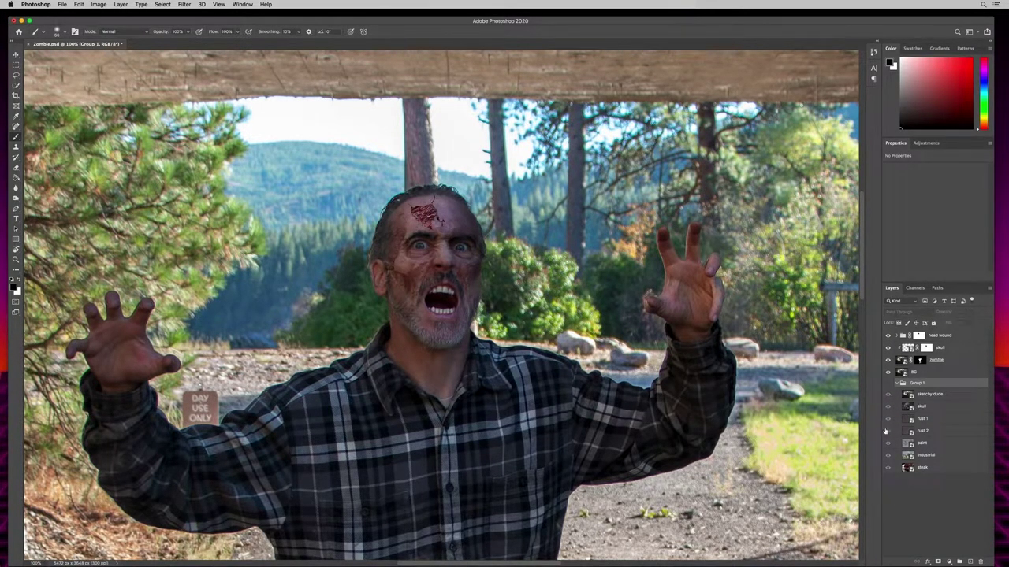
Duplicate the rust 1 layer from Group 1 and place the copy at the top of the layer stack.
left_click(941, 421)
left_click_drag(951, 419, 968, 560)
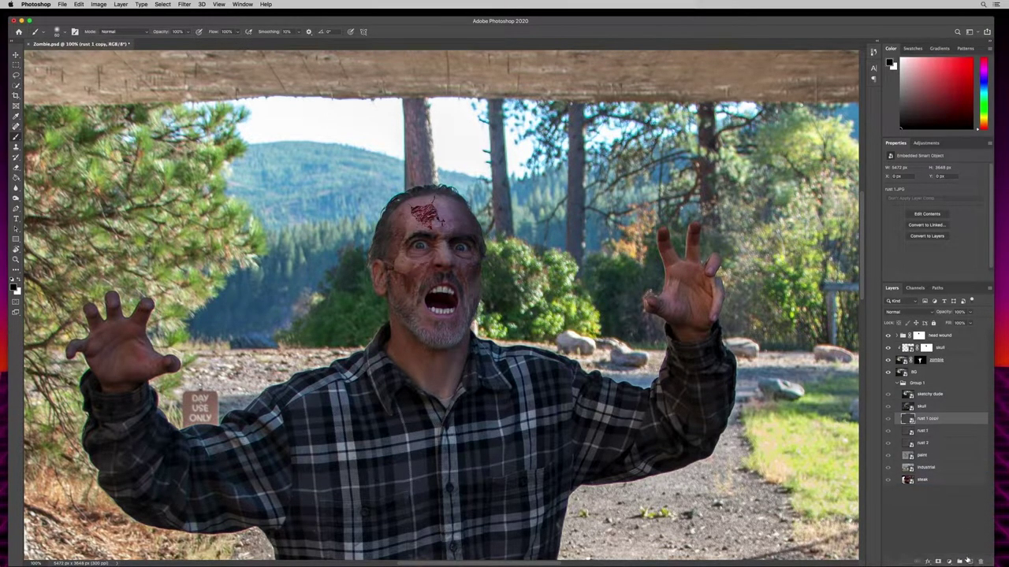
left_click_drag(944, 420, 934, 331)
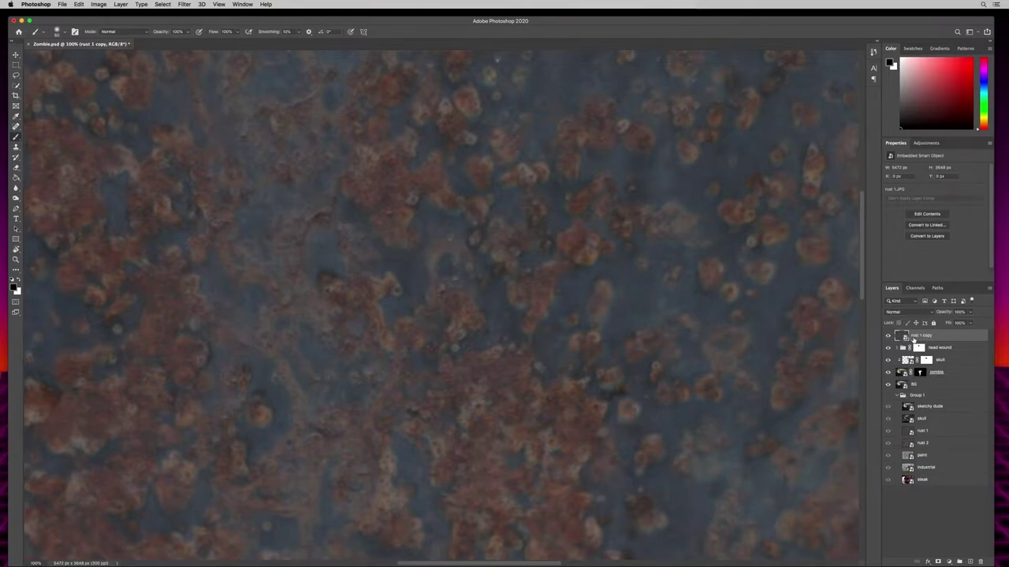
Shrink the rust 1 copy to about 950 px wide and position it so it covers the man's whole head.
scroll(361, 392, "down", 5)
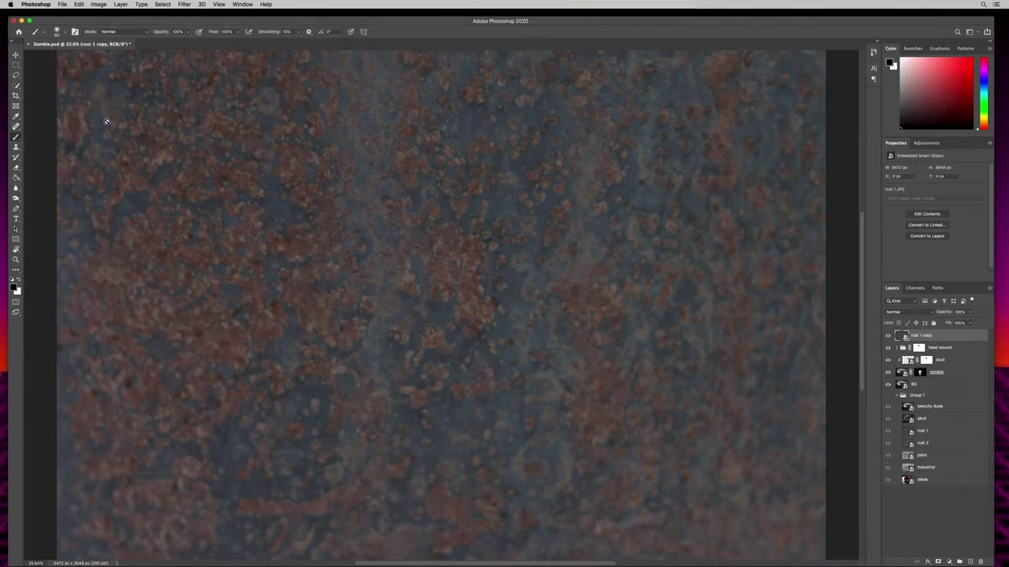
left_click(17, 59)
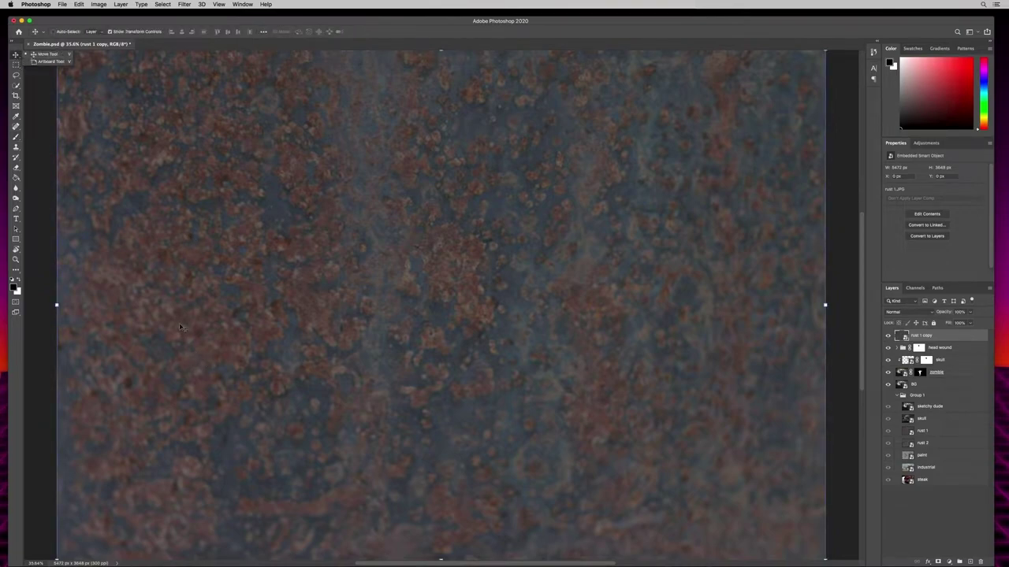
key("super+minus")
key("super+minus")
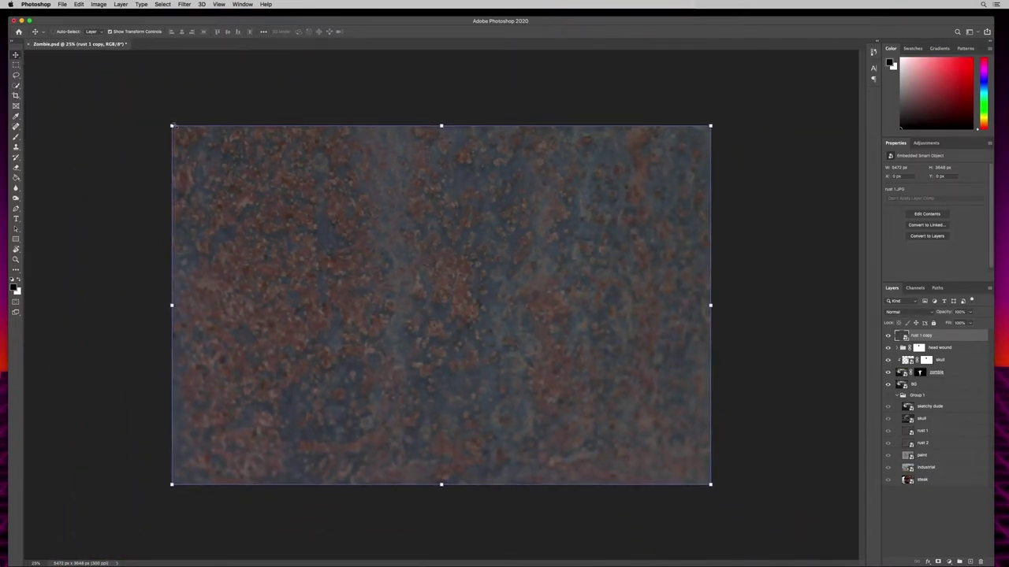
left_click_drag(172, 126, 378, 223)
left_click_drag(347, 165, 405, 227)
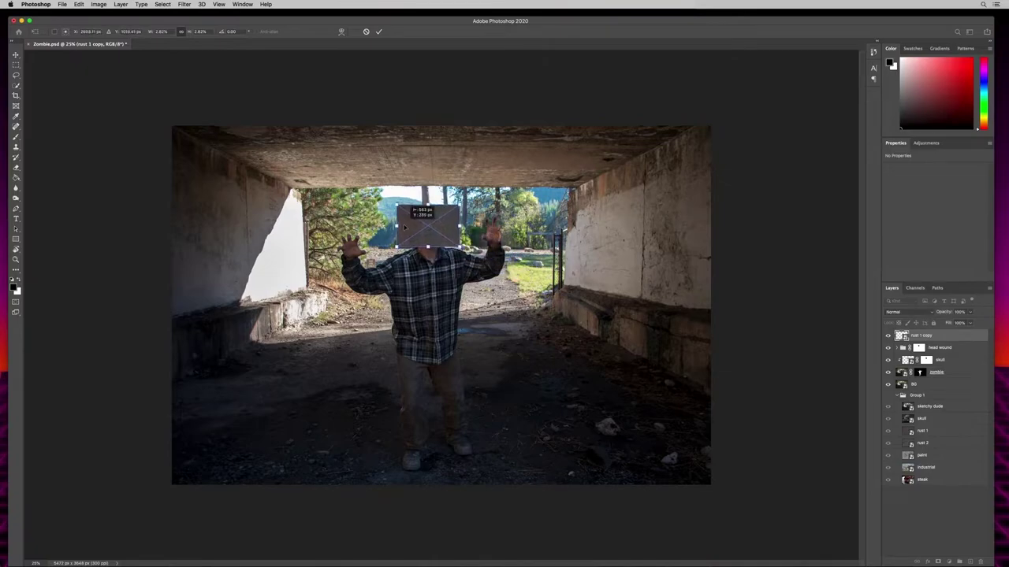
key("super+equal")
key("super+equal")
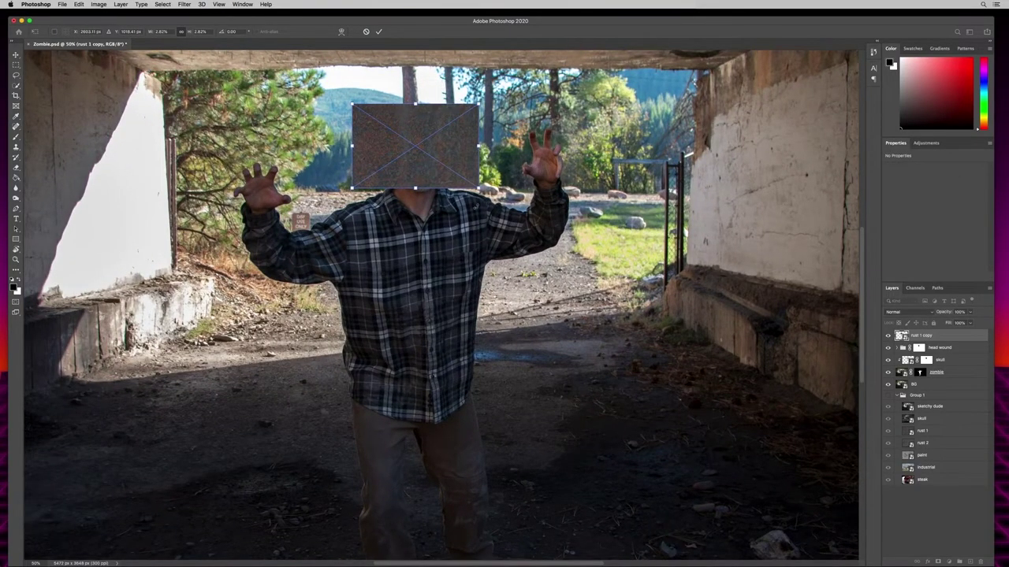
left_click_drag(478, 190, 531, 223)
left_click_drag(370, 175, 339, 166)
left_click_drag(506, 218, 509, 220)
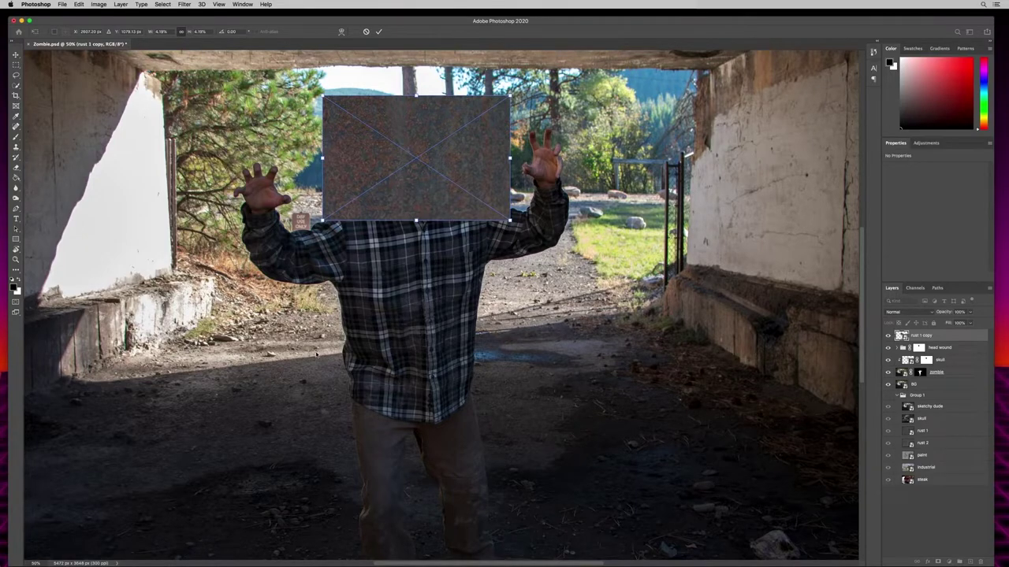
key("Return")
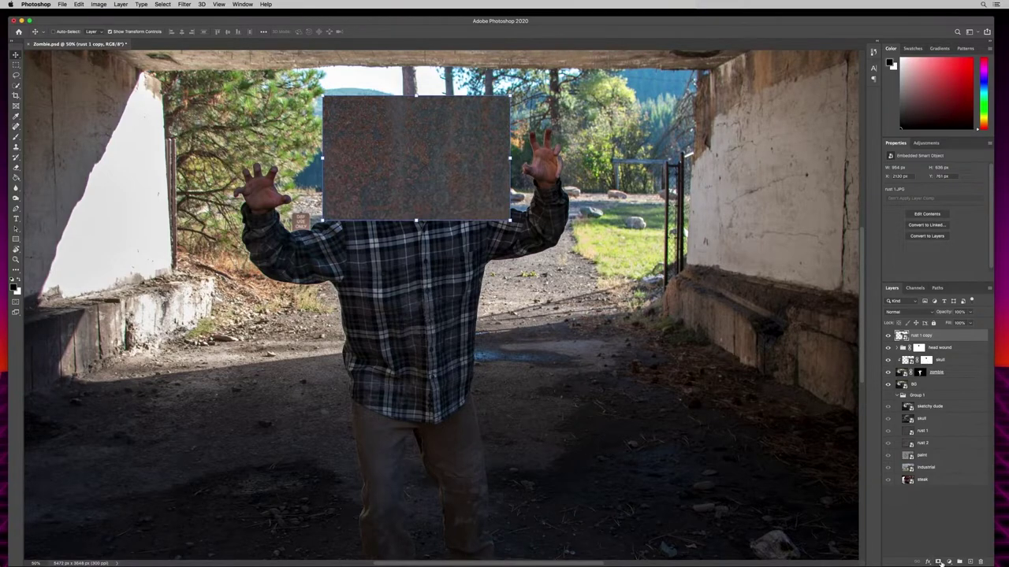
Add an inverted black mask to the rust 1 copy and paint the texture in with white over the nose, mouth and chin.
left_click(938, 562)
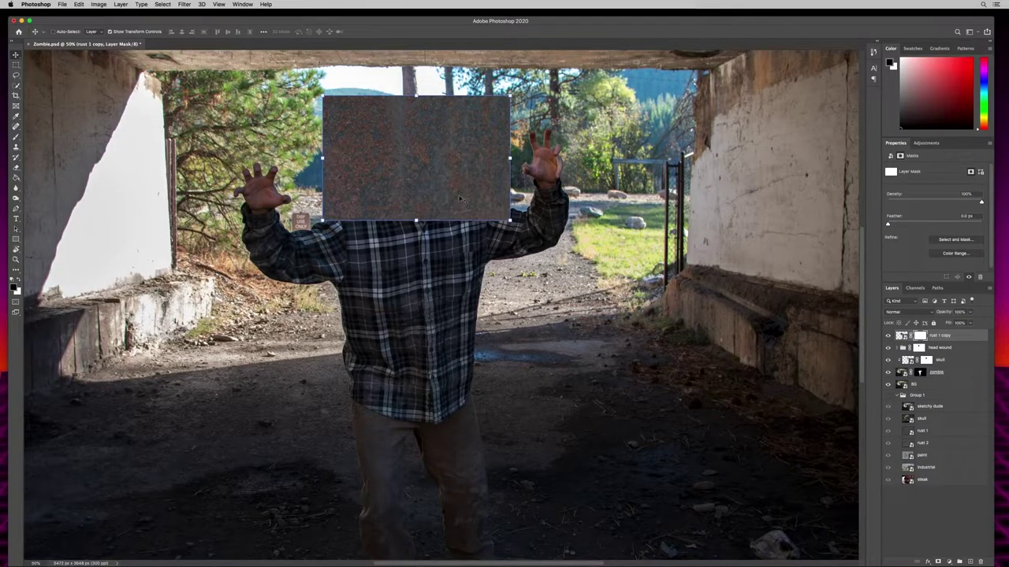
key("super+i")
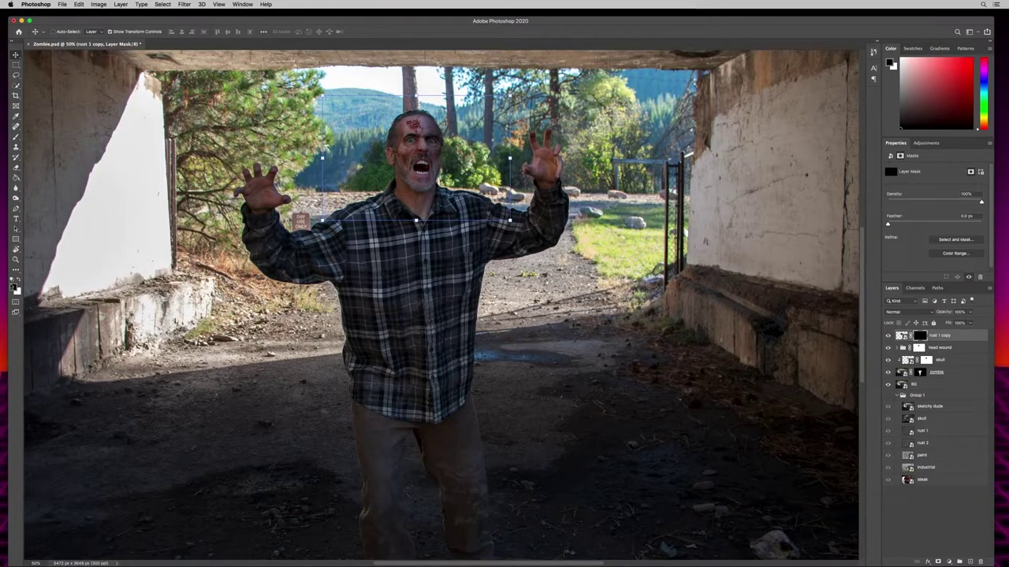
scroll(458, 299, "up", 5)
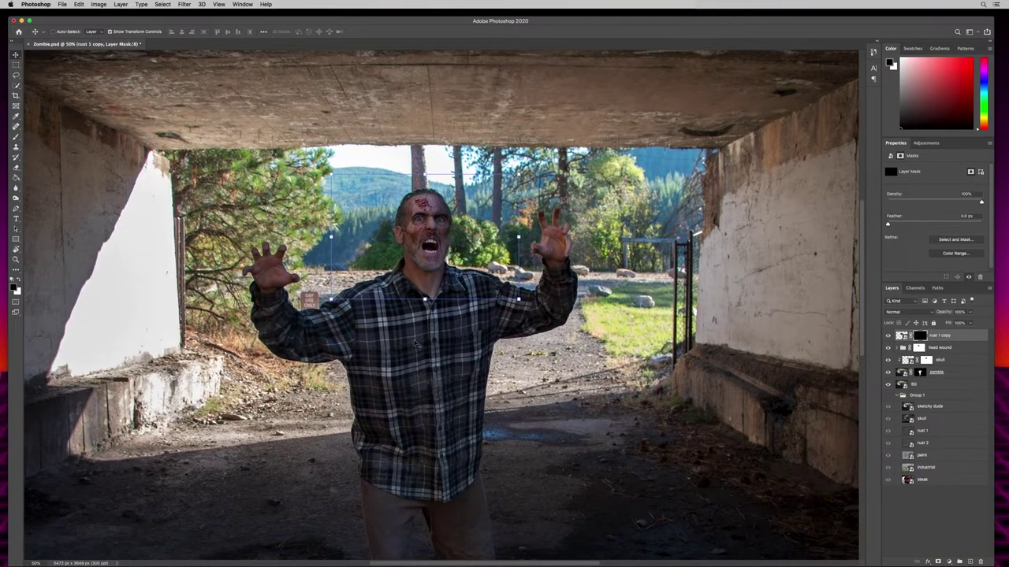
key("super+equal")
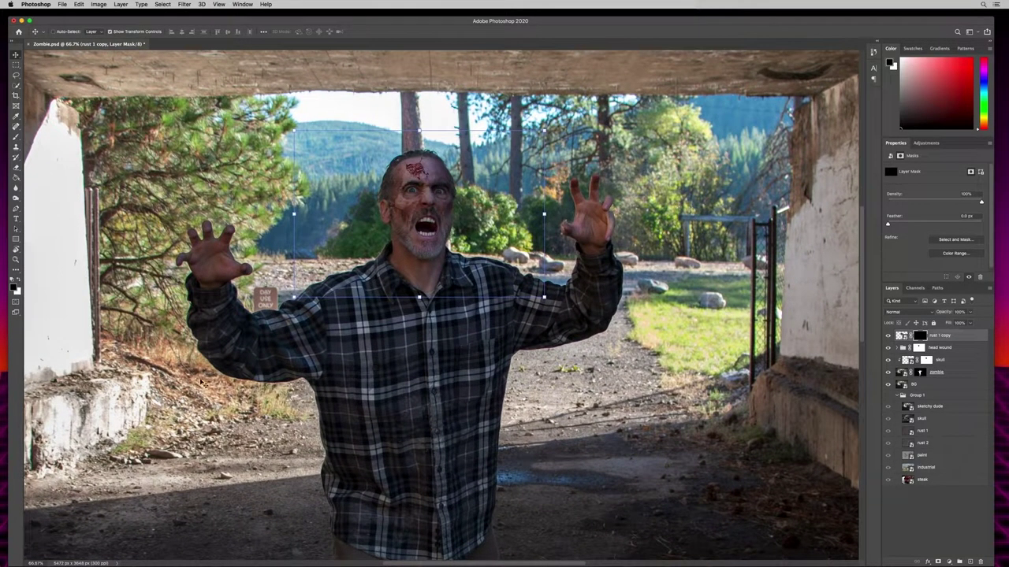
key("b")
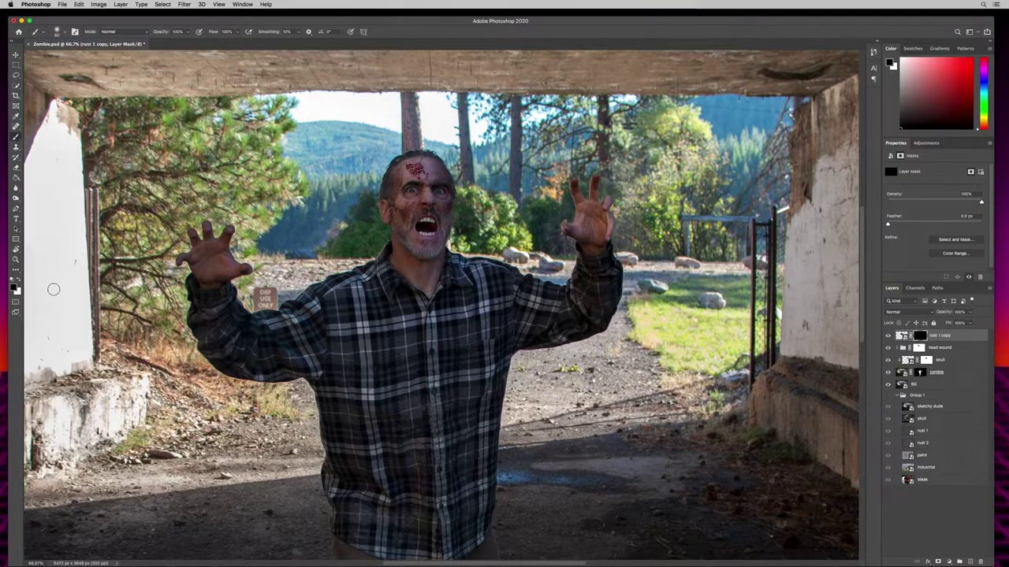
key("x")
left_click(18, 281)
left_click(19, 280)
left_click(19, 281)
left_click(19, 281)
key("super+plus")
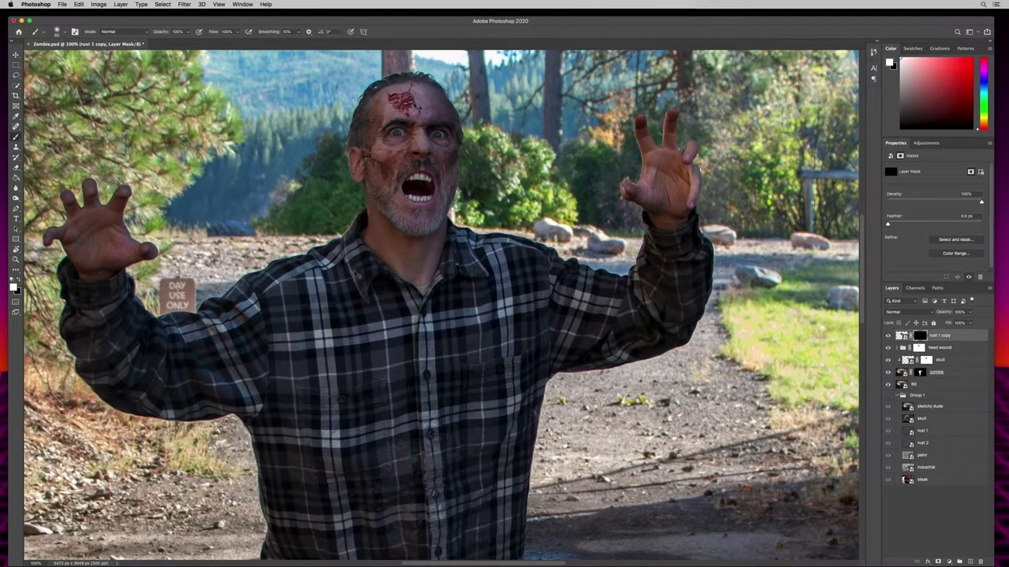
left_click_drag(439, 263, 445, 360)
key("super+plus")
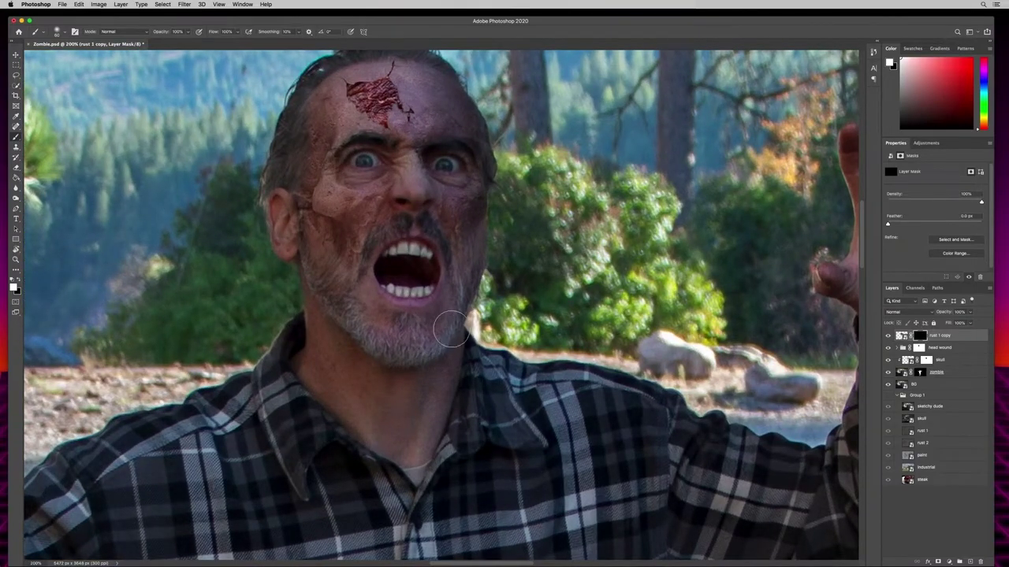
mouse_move(410, 260)
left_mouse_down()
mouse_move(383, 293)
mouse_move(369, 259)
mouse_move(394, 249)
mouse_move(385, 277)
mouse_move(399, 264)
mouse_move(409, 178)
mouse_move(390, 226)
mouse_move(372, 208)
mouse_move(362, 228)
mouse_move(363, 274)
mouse_move(386, 324)
mouse_move(400, 309)
mouse_move(415, 329)
mouse_move(414, 345)
mouse_move(383, 322)
mouse_move(373, 242)
mouse_move(401, 311)
left_mouse_up()
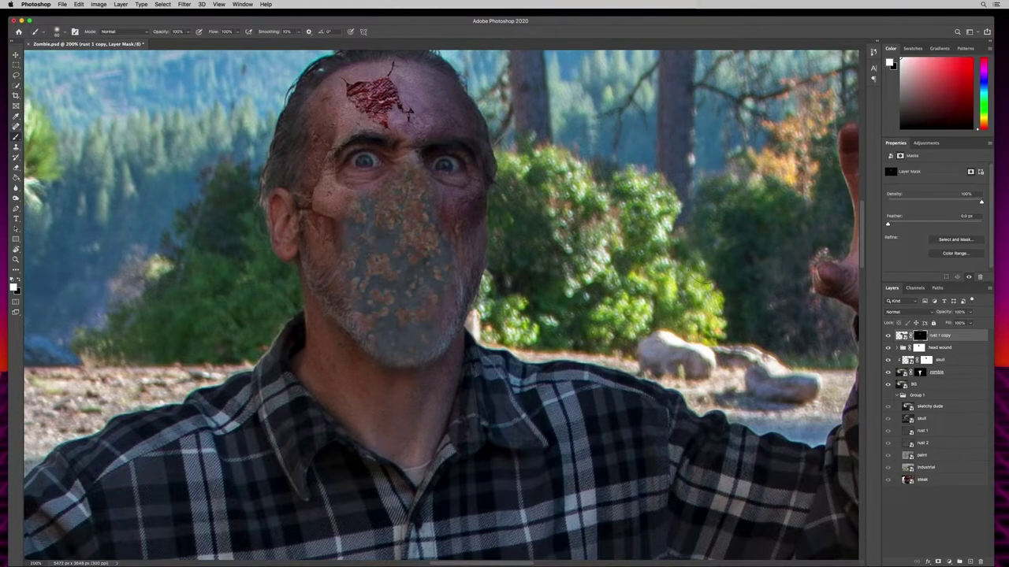
Set the rust 1 copy's blend mode to Soft Light and paint its mask white over the rest of the face and neck.
left_click(893, 313)
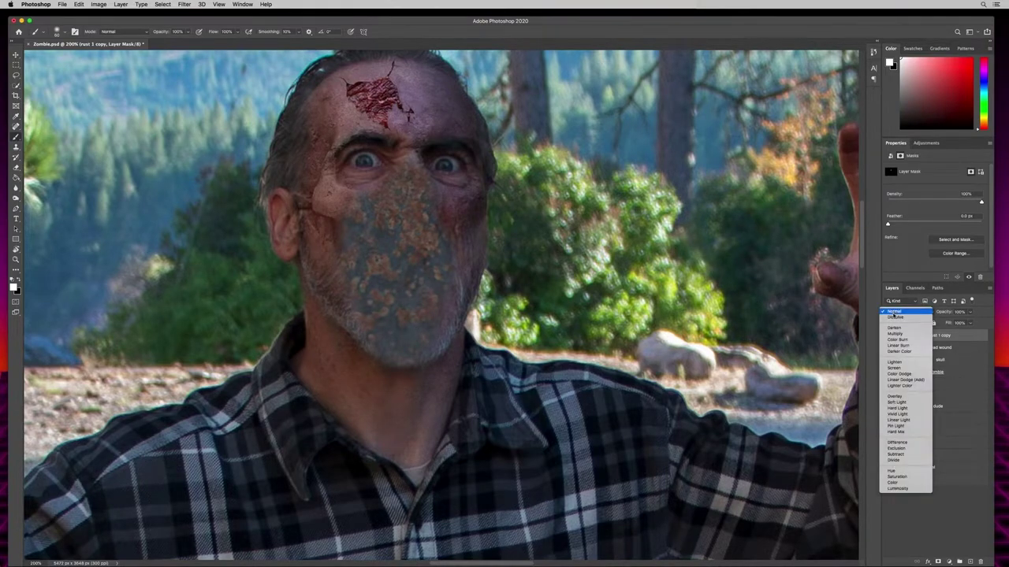
left_click(895, 403)
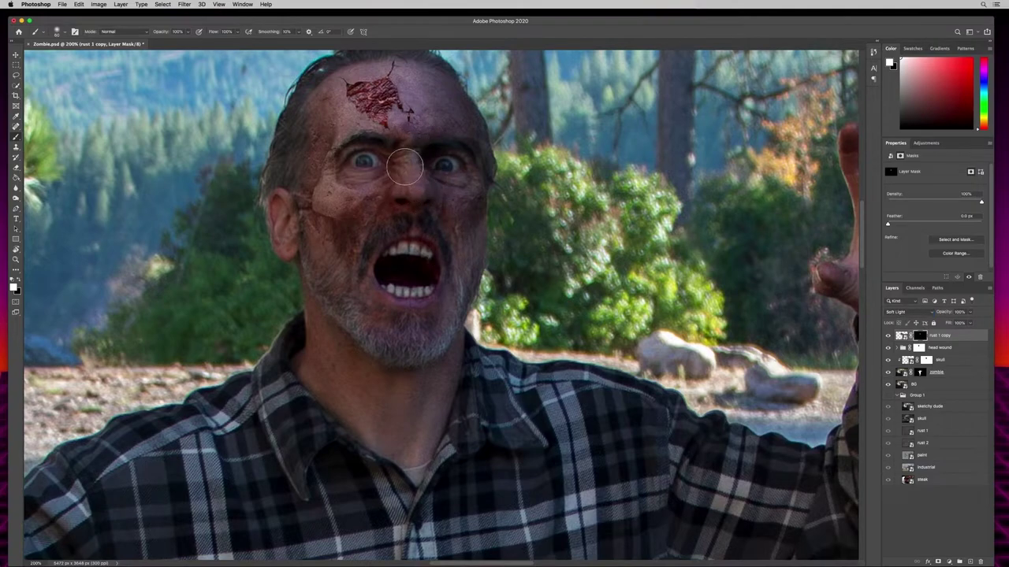
mouse_move(400, 376)
left_mouse_down()
mouse_move(400, 429)
mouse_move(330, 358)
mouse_move(329, 378)
mouse_move(398, 381)
mouse_move(433, 365)
mouse_move(413, 454)
mouse_move(328, 350)
left_mouse_up()
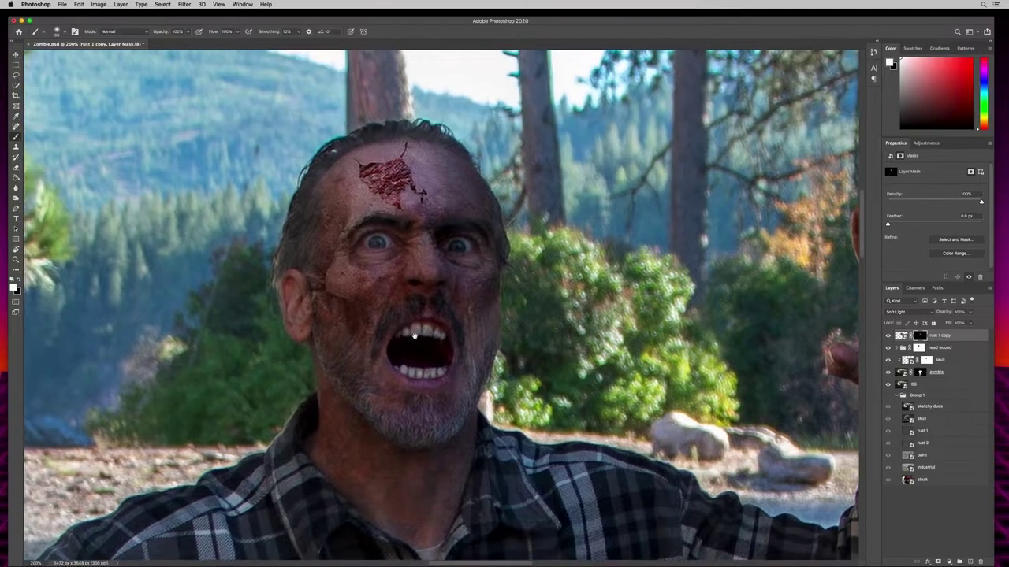
scroll(392, 269, "up", 3)
mouse_move(309, 314)
left_mouse_down()
mouse_move(293, 278)
mouse_move(301, 302)
mouse_move(315, 236)
mouse_move(322, 247)
mouse_move(341, 233)
mouse_move(360, 162)
mouse_move(404, 154)
mouse_move(433, 171)
mouse_move(433, 215)
mouse_move(441, 207)
mouse_move(473, 218)
mouse_move(476, 278)
mouse_move(455, 292)
mouse_move(457, 317)
mouse_move(467, 306)
mouse_move(465, 343)
mouse_move(470, 324)
mouse_move(444, 419)
mouse_move(419, 424)
mouse_move(421, 374)
mouse_move(437, 363)
mouse_move(393, 318)
mouse_move(385, 259)
mouse_move(357, 298)
mouse_move(334, 283)
mouse_move(423, 282)
mouse_move(409, 254)
mouse_move(422, 218)
mouse_move(333, 215)
mouse_move(412, 198)
mouse_move(357, 179)
mouse_move(348, 164)
mouse_move(318, 264)
mouse_move(338, 327)
mouse_move(299, 278)
mouse_move(329, 184)
mouse_move(378, 390)
mouse_move(419, 413)
mouse_move(474, 350)
mouse_move(401, 376)
mouse_move(385, 334)
mouse_move(413, 351)
mouse_move(395, 471)
mouse_move(414, 486)
mouse_move(414, 514)
left_mouse_up()
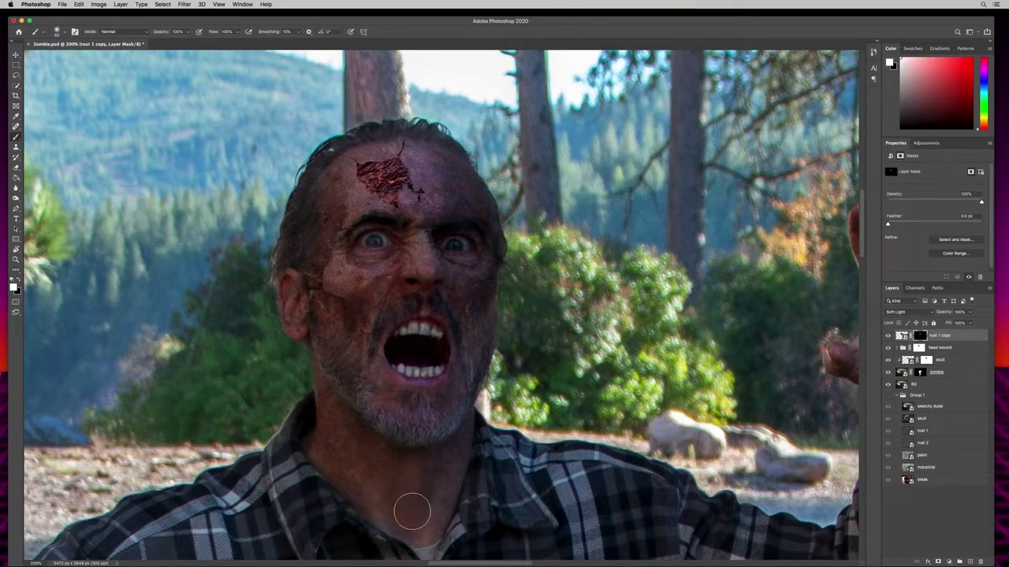
Extend the rust 1 texture along the edges of the neck beside the collar with a smaller brush on the mask.
scroll(408, 462, "down", 4)
key("bracketleft")
key("bracketleft")
key("bracketleft")
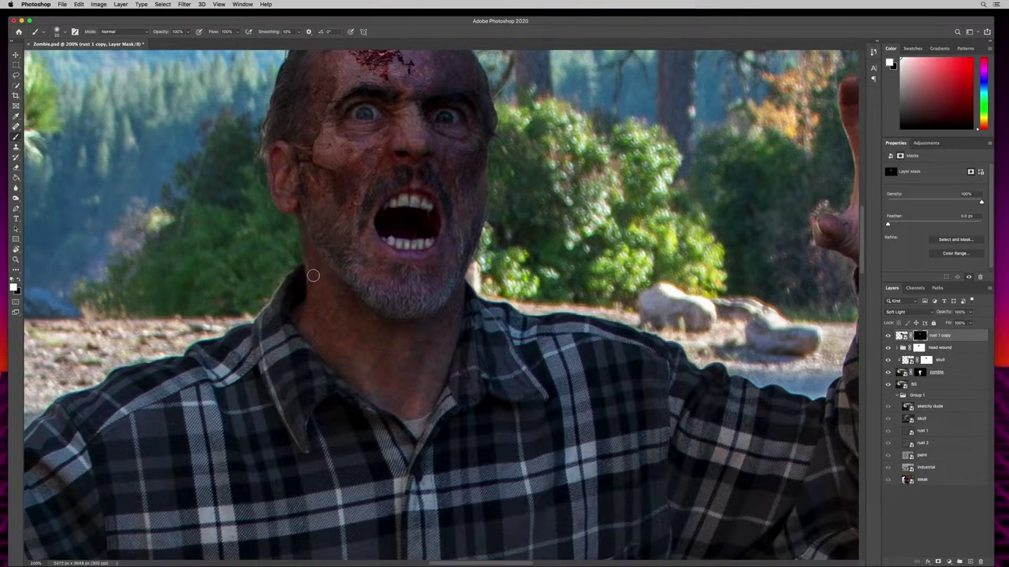
scroll(364, 211, "up", 5)
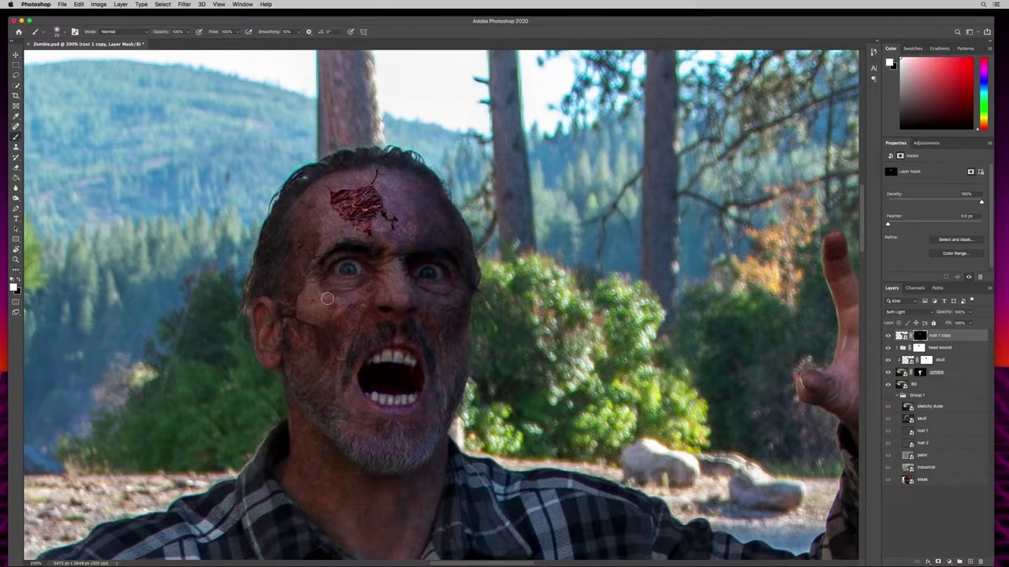
Soften the skull texture on the man's cheek by painting the skull layer's mask with black at reduced brush opacity.
left_click(944, 360)
left_click(926, 360)
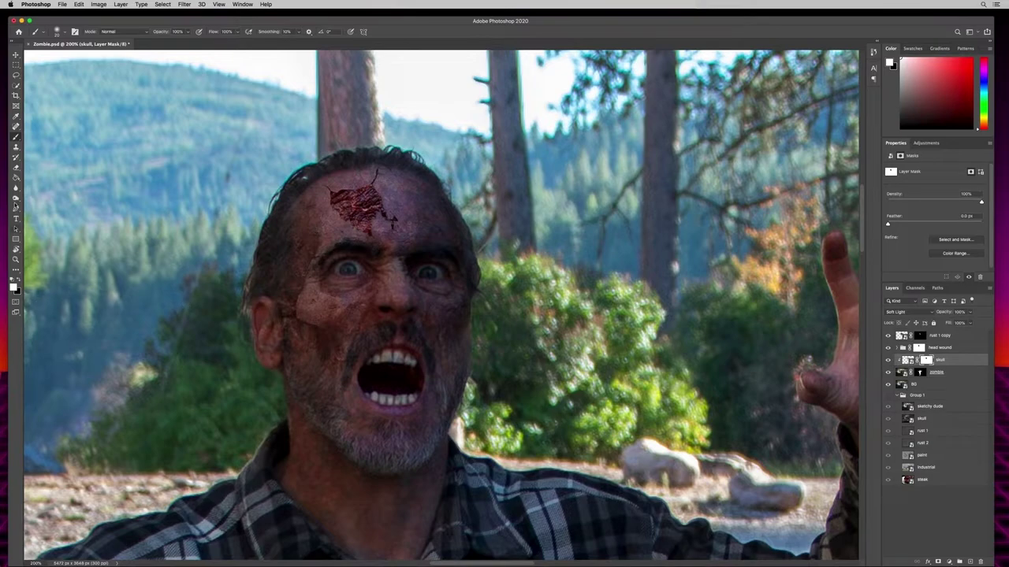
left_click(18, 281)
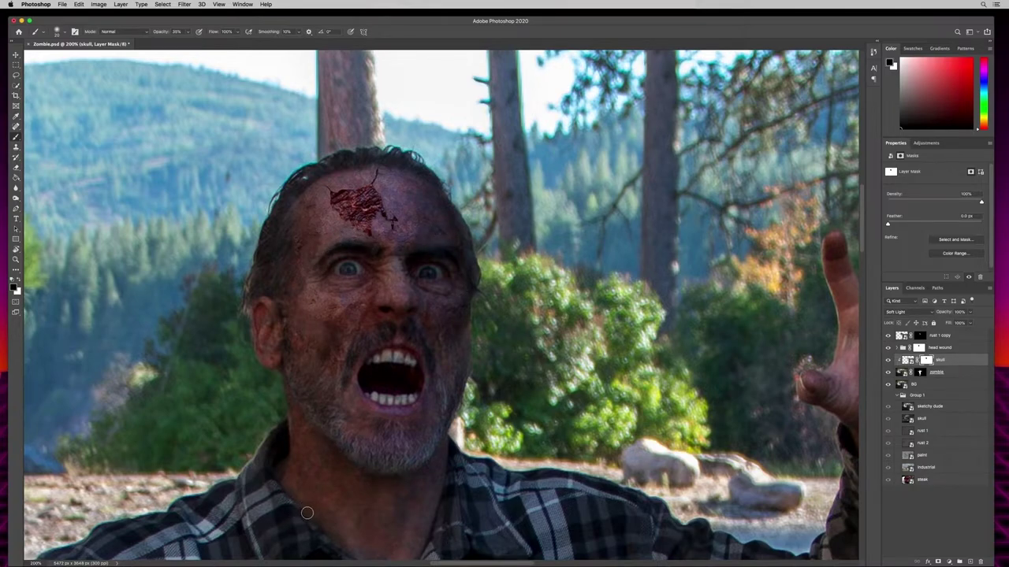
Duplicate the rust 2 layer from Group 1 and place the copy at the top of the layer stack.
left_click(935, 444)
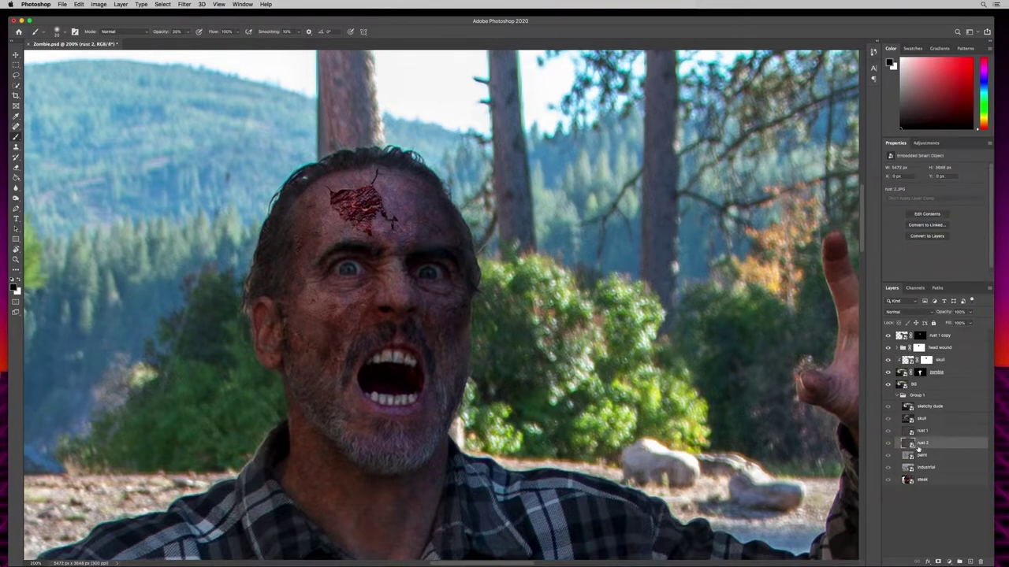
left_click_drag(955, 447, 968, 559)
left_click_drag(944, 446, 939, 336)
Scale down the rust 2 copy, place it over the man's torso and lower its opacity to 84%.
scroll(459, 375, "down", 5)
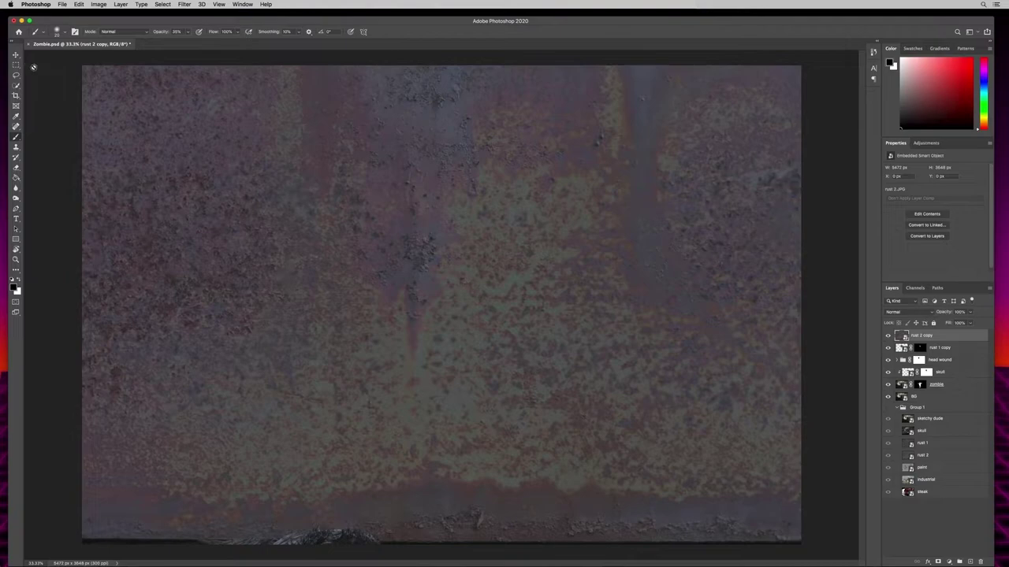
left_click(15, 55)
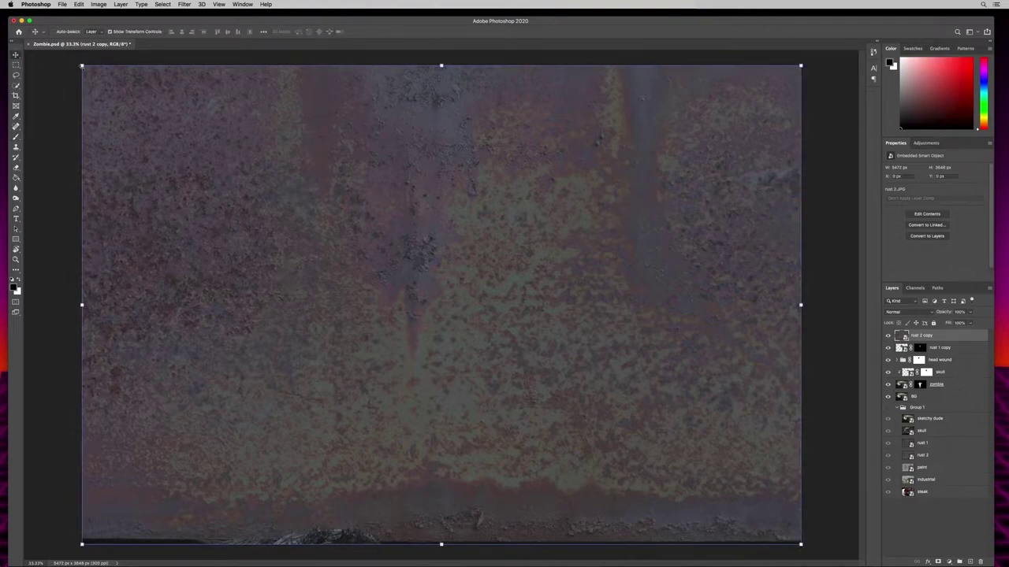
left_click_drag(82, 66, 595, 408)
left_click_drag(613, 473, 333, 319)
key("super+equal")
key("super+equal")
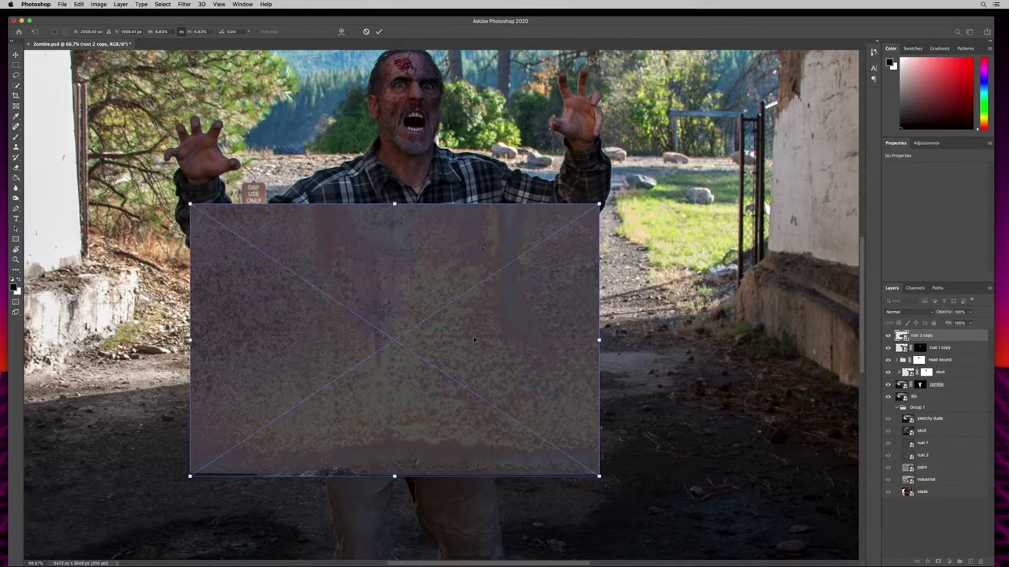
left_click_drag(945, 313, 885, 324)
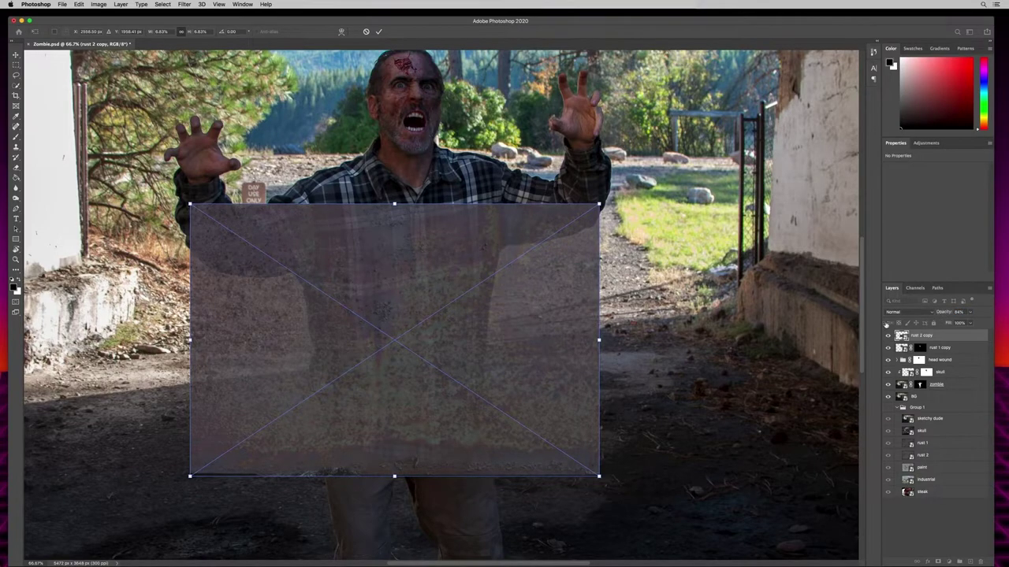
Shrink the rust 2 copy further to about 1100 px wide and move it up over the man's head and shoulders.
key("super+1")
left_click_drag(678, 154, 498, 275)
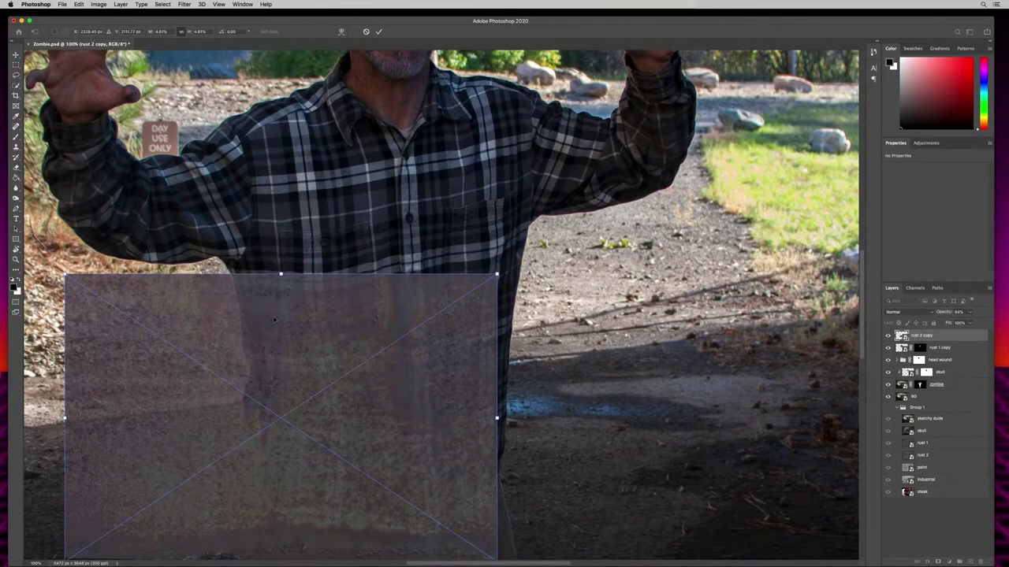
left_click_drag(301, 334, 466, 74)
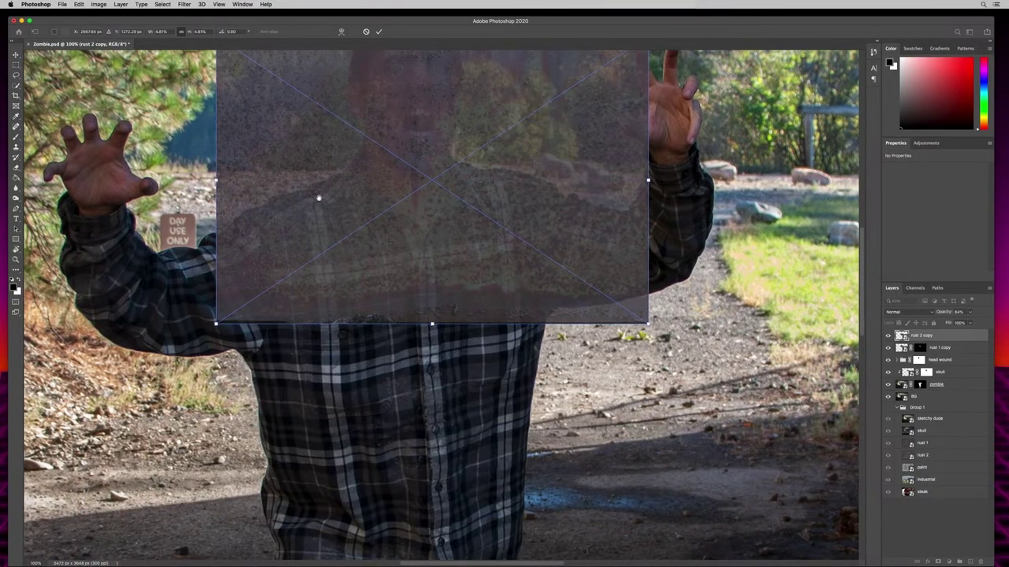
left_click_drag(320, 200, 268, 388)
left_click_drag(355, 296, 327, 266)
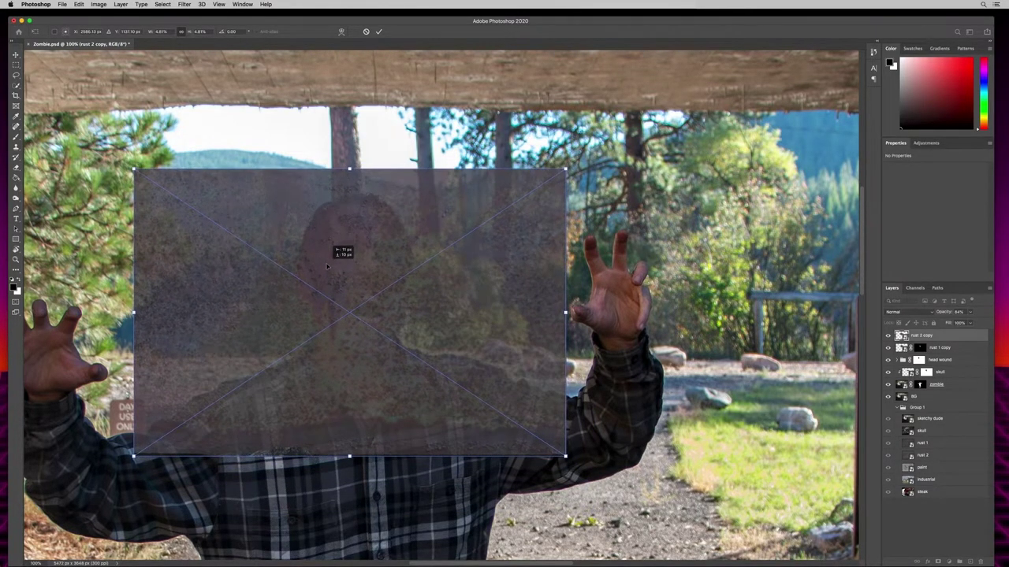
Align the rust 2 copy's dark rough patch with the man's mouth and add a layer mask to the copy.
key("super+equal")
key("super+minus")
key("super+equal")
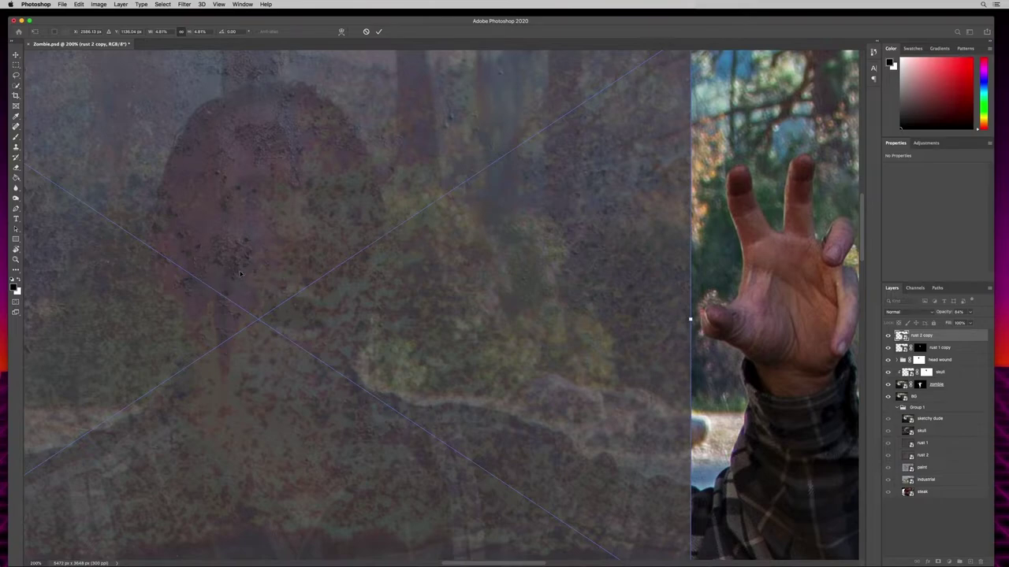
left_click_drag(235, 236, 308, 284)
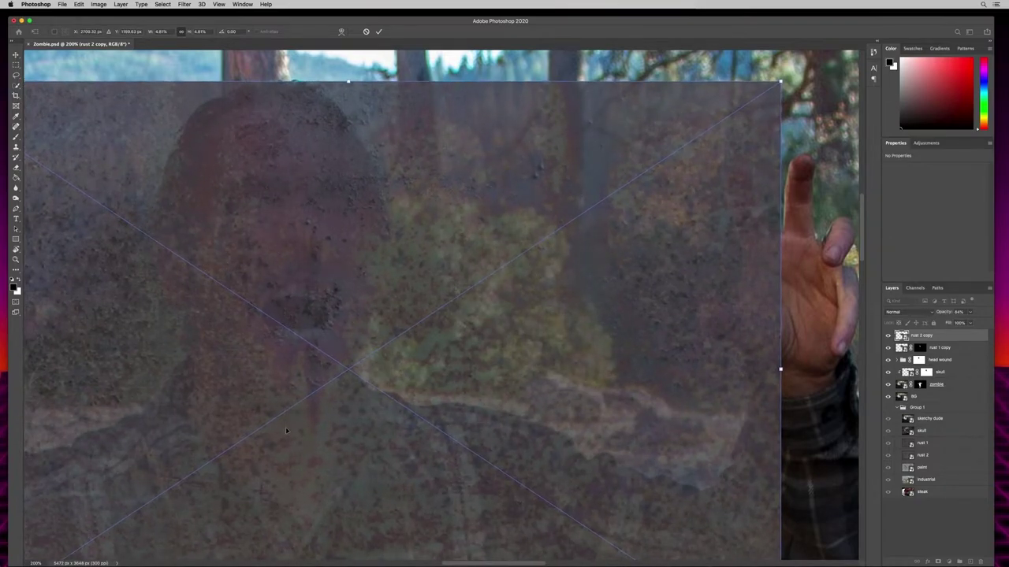
key("Return")
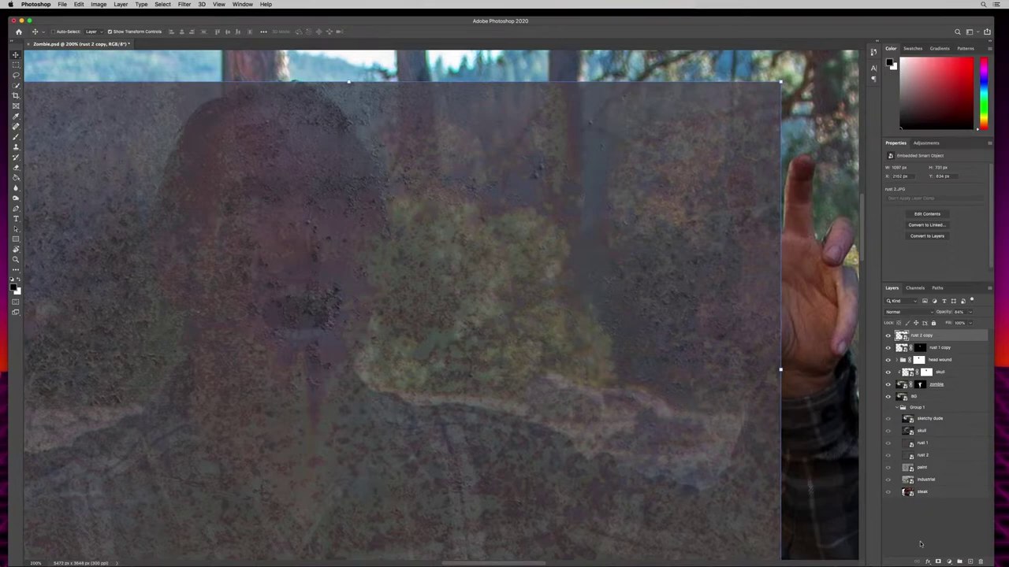
left_click(938, 561)
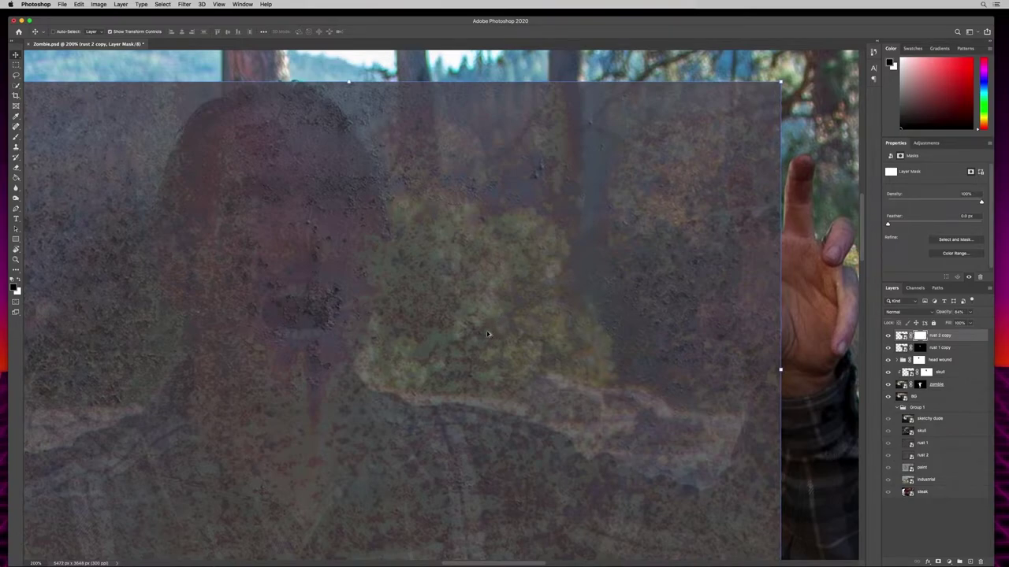
Invert the rust 2 copy's mask to black and paint the texture onto the man's cheek with white at 100% brush opacity.
key("super+i")
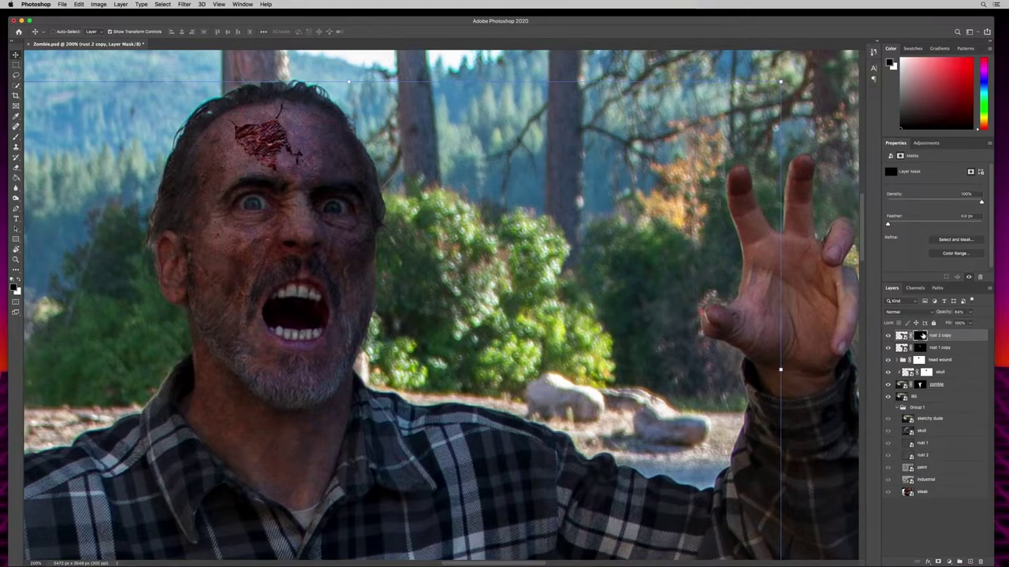
key("b")
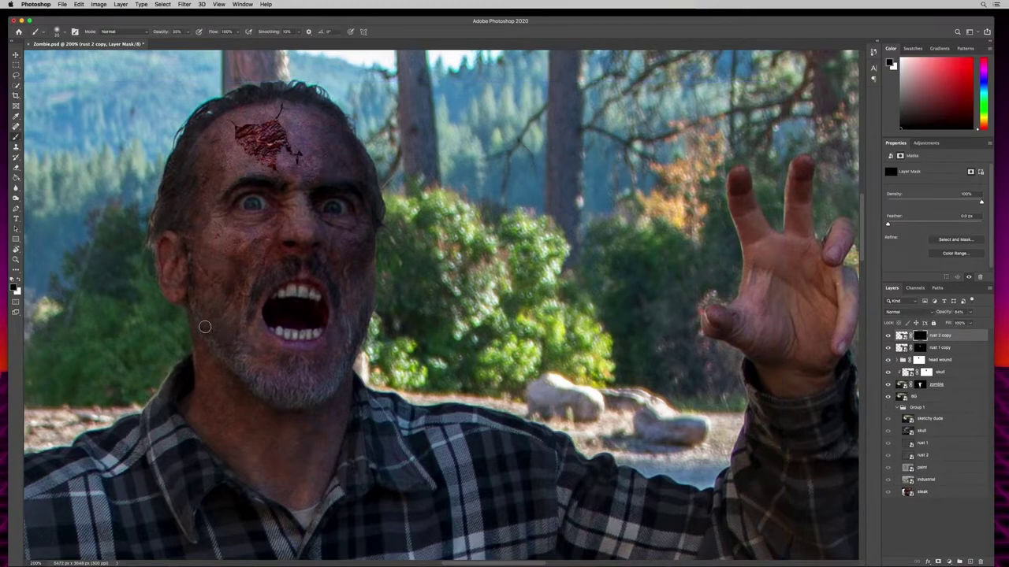
left_click(19, 281)
left_click_drag(157, 30, 166, 31)
mouse_move(229, 253)
left_mouse_down()
mouse_move(253, 285)
mouse_move(233, 283)
mouse_move(219, 254)
mouse_move(237, 290)
mouse_move(269, 288)
left_mouse_up()
Set the rust 2 copy to Overlay and paint more of its texture onto the forehead, jaw and nose, varying brush opacity from 26% to 100%.
left_click(903, 313)
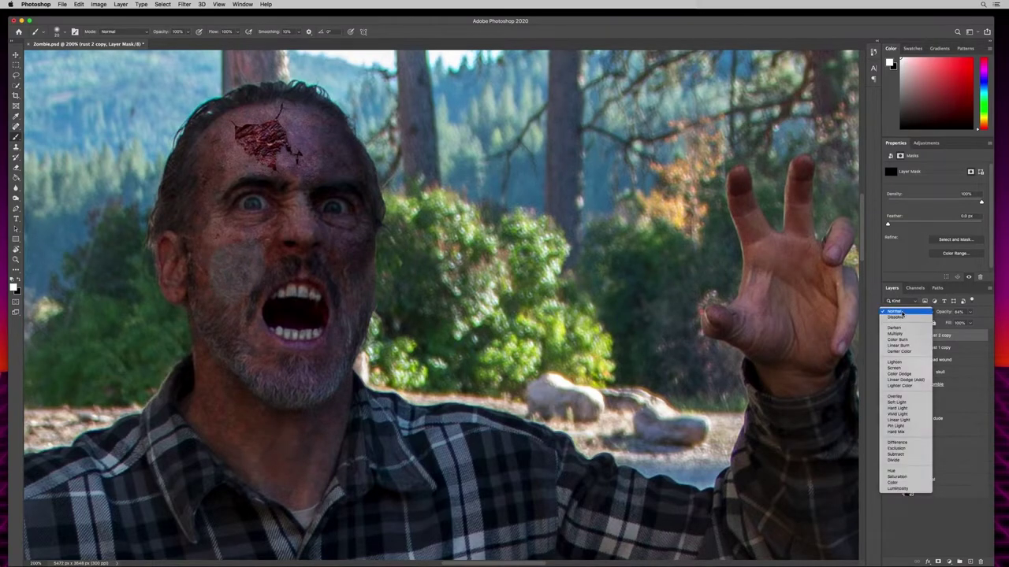
left_click(896, 396)
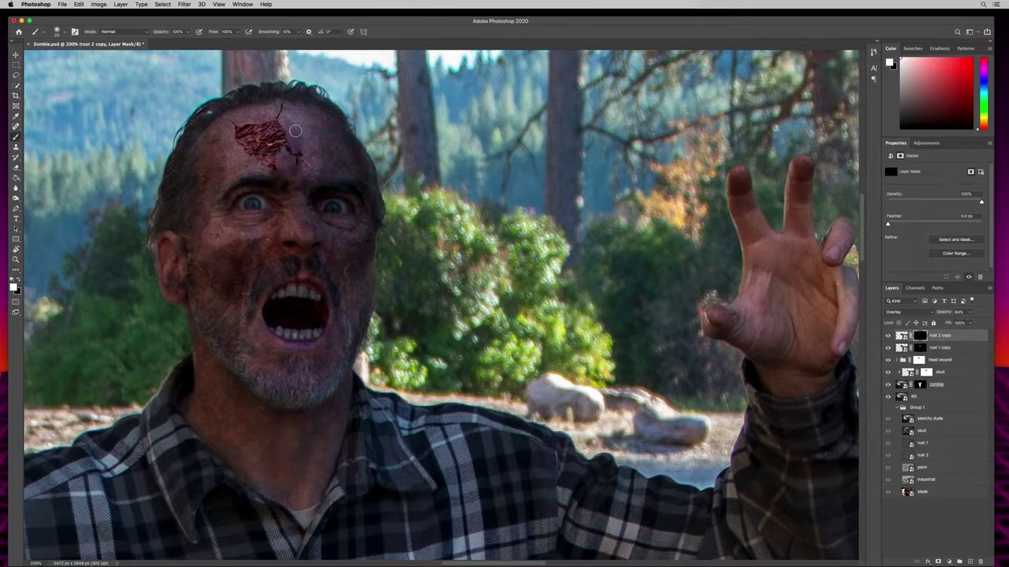
mouse_move(244, 103)
left_mouse_down()
mouse_move(271, 112)
mouse_move(225, 123)
mouse_move(234, 149)
left_mouse_up()
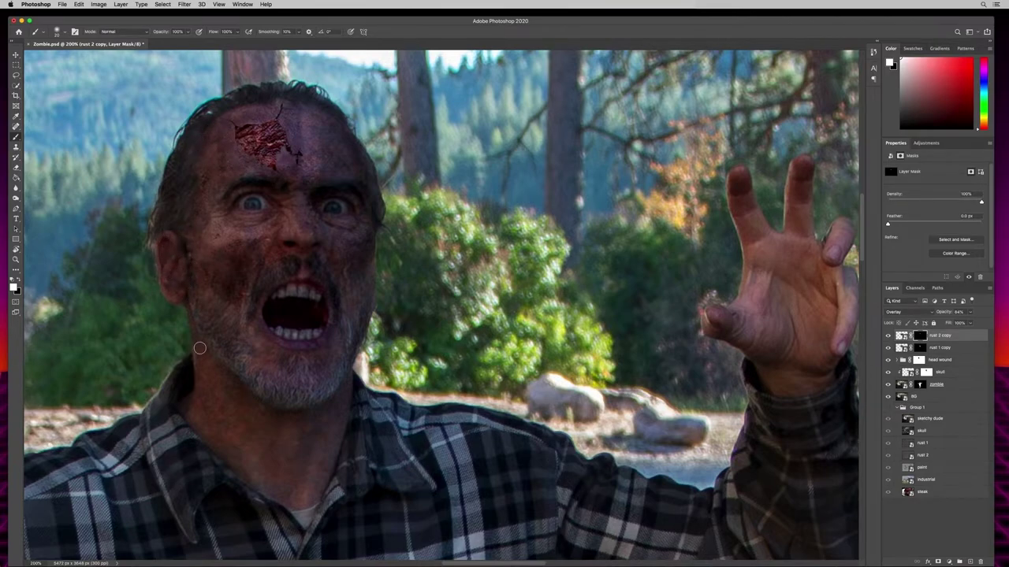
mouse_move(203, 334)
left_mouse_down()
mouse_move(196, 295)
mouse_move(200, 312)
left_mouse_up()
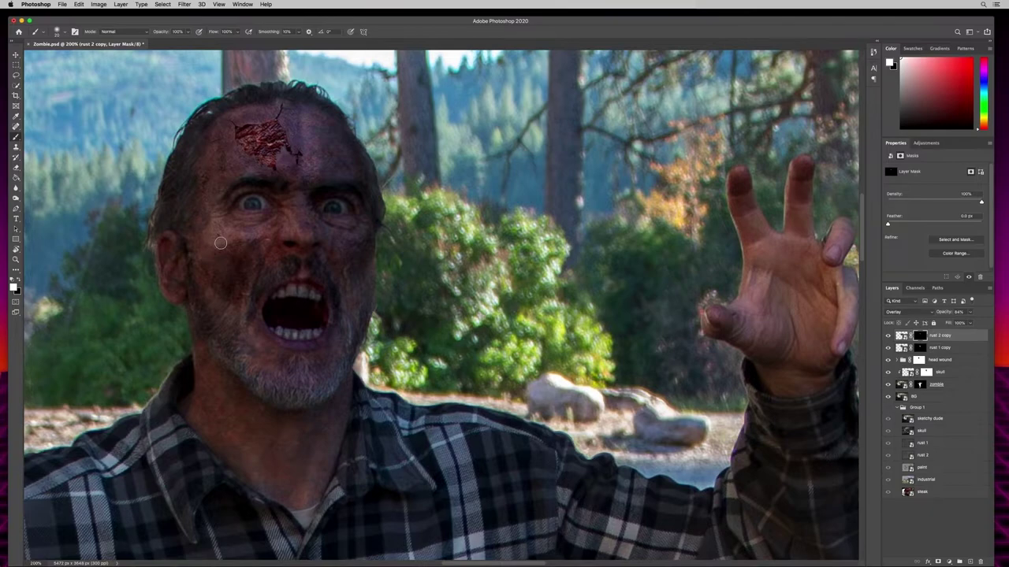
left_click_drag(163, 35, 137, 30)
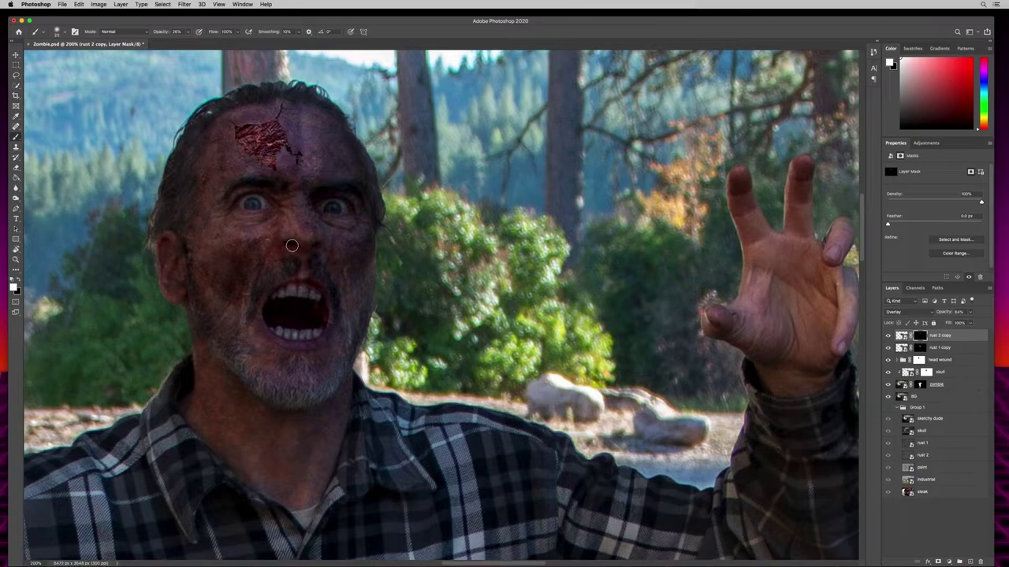
left_click_drag(160, 31, 179, 31)
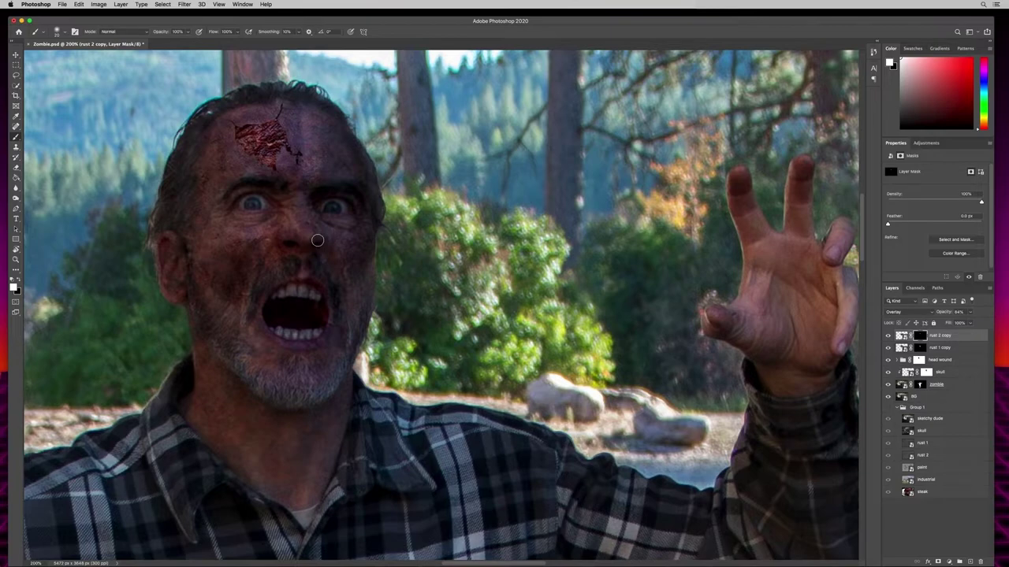
Hide all the layers above BG, duplicate the BG layer and rename the copy eyes.
left_click(928, 397)
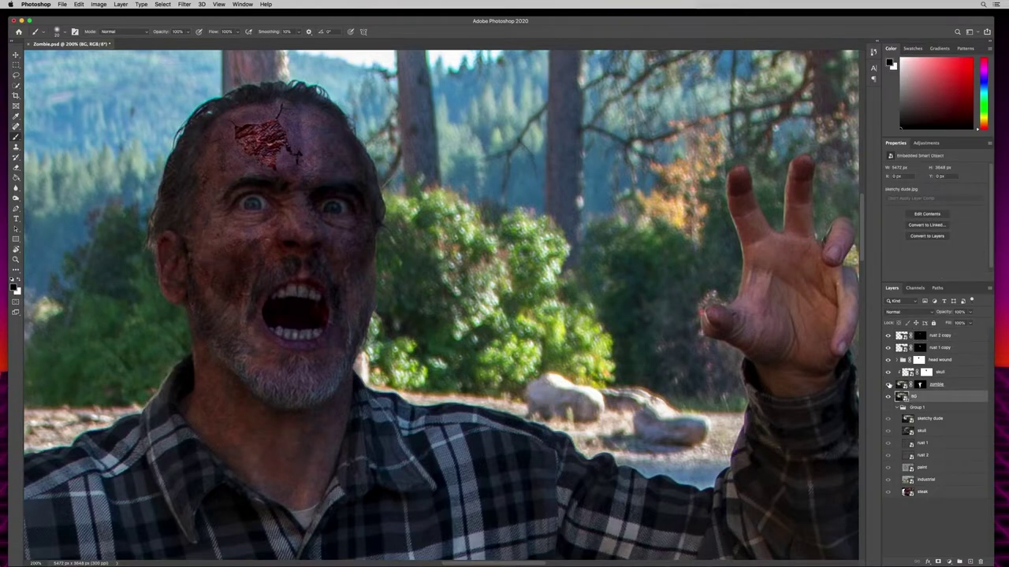
left_click(889, 336)
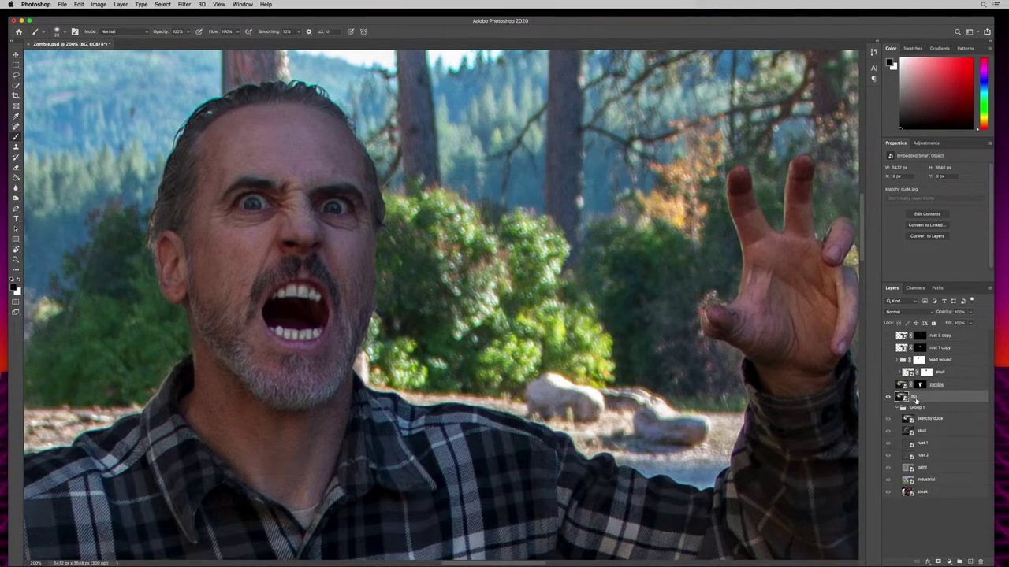
key("super+j")
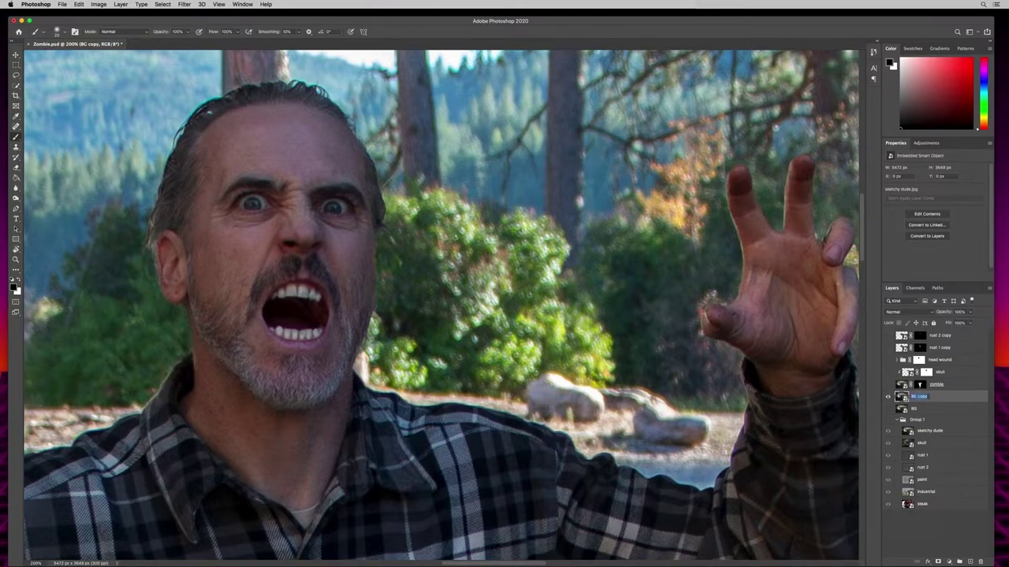
type("sk")
key("Return")
Lasso a loose area around both eyes and turn it into a layer mask on the eyes layer.
left_click(16, 76)
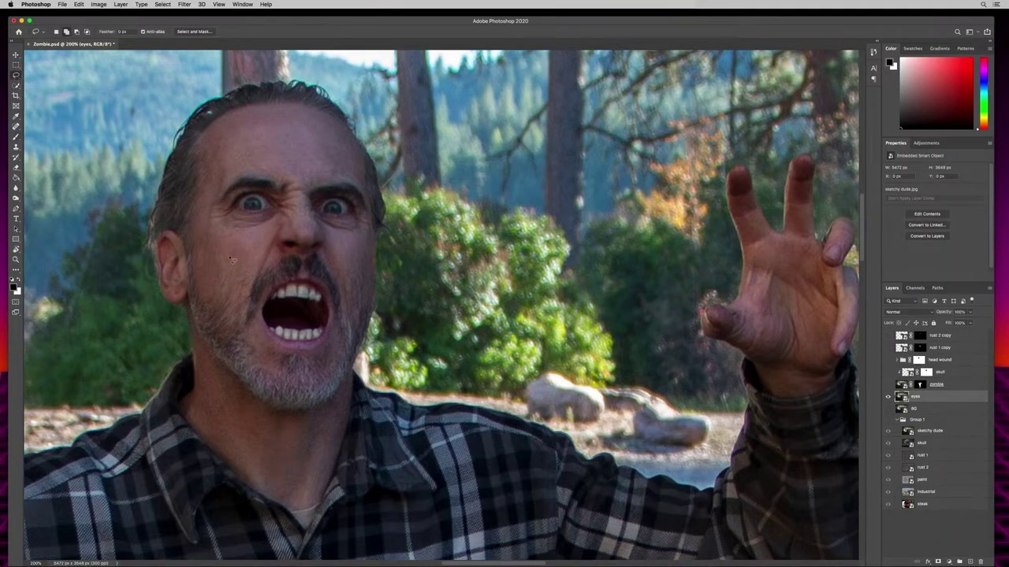
mouse_move(223, 250)
left_mouse_down()
mouse_move(258, 261)
mouse_move(347, 252)
mouse_move(376, 226)
mouse_move(368, 189)
mouse_move(331, 164)
mouse_move(268, 153)
mouse_move(217, 168)
mouse_move(201, 203)
mouse_move(226, 251)
left_mouse_up()
left_click(937, 561)
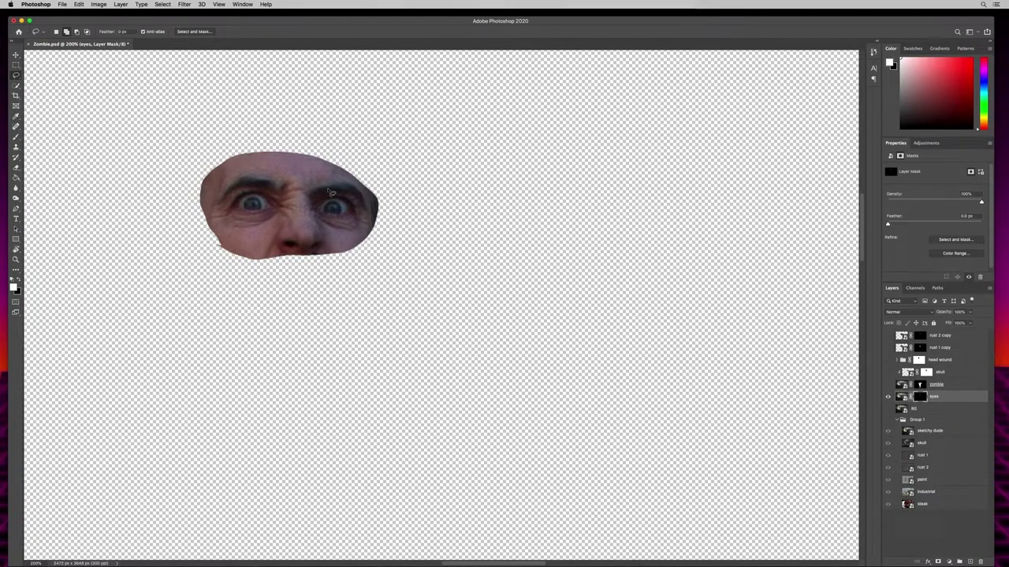
Add a new layer above the eyes layer and fill it with 50% Gray.
left_click(970, 562)
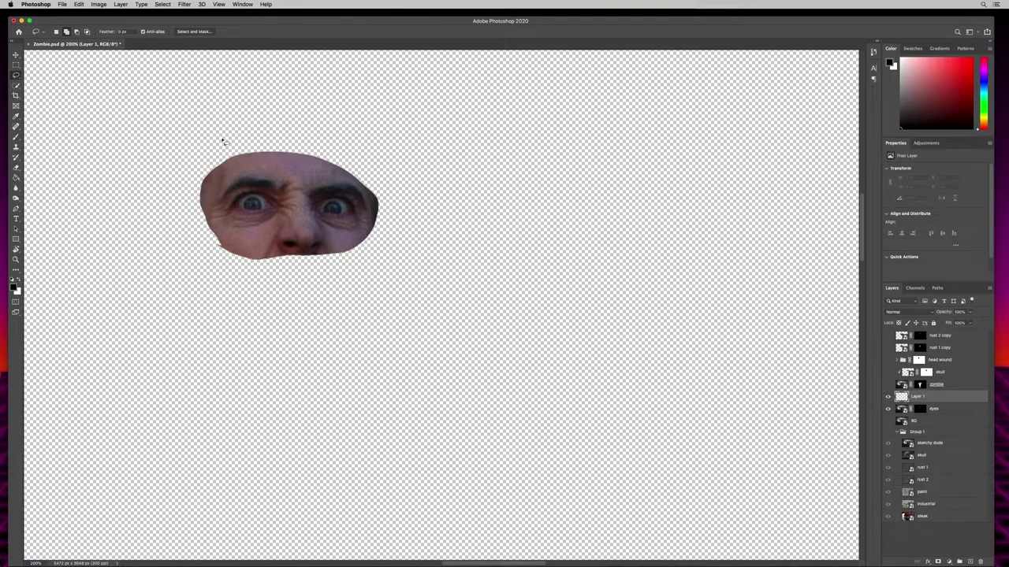
left_click(80, 5)
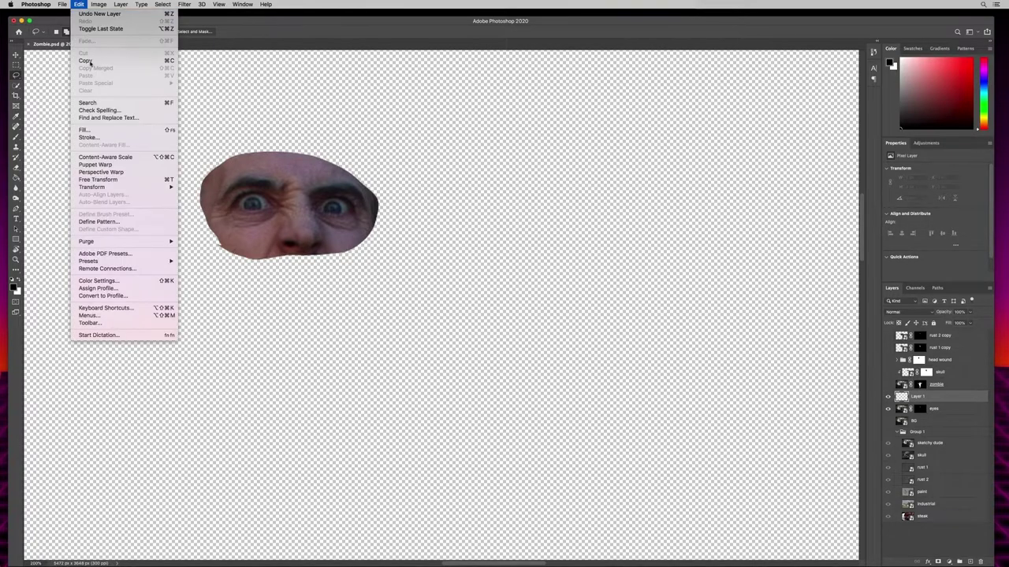
left_click(85, 129)
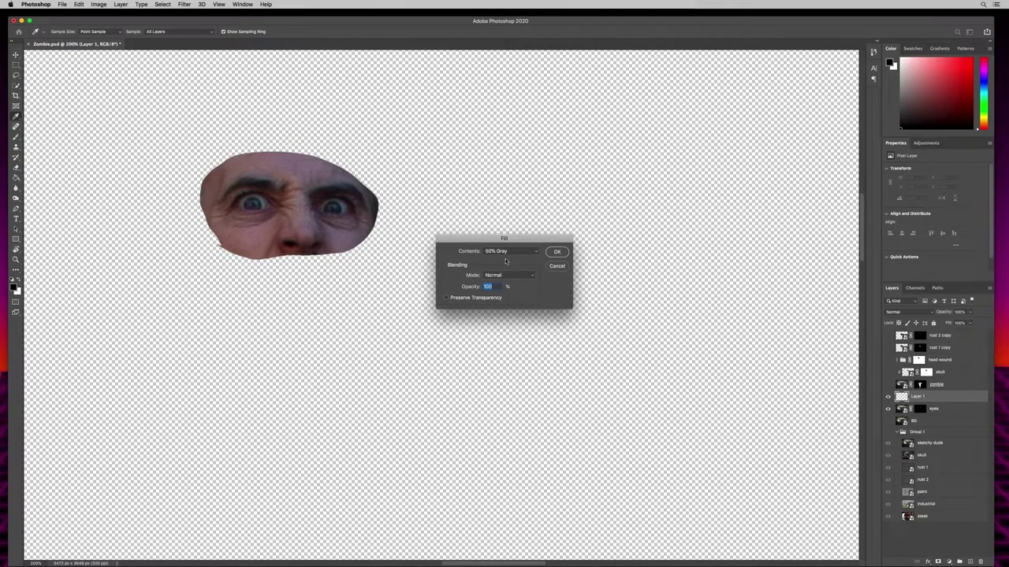
left_click(555, 252)
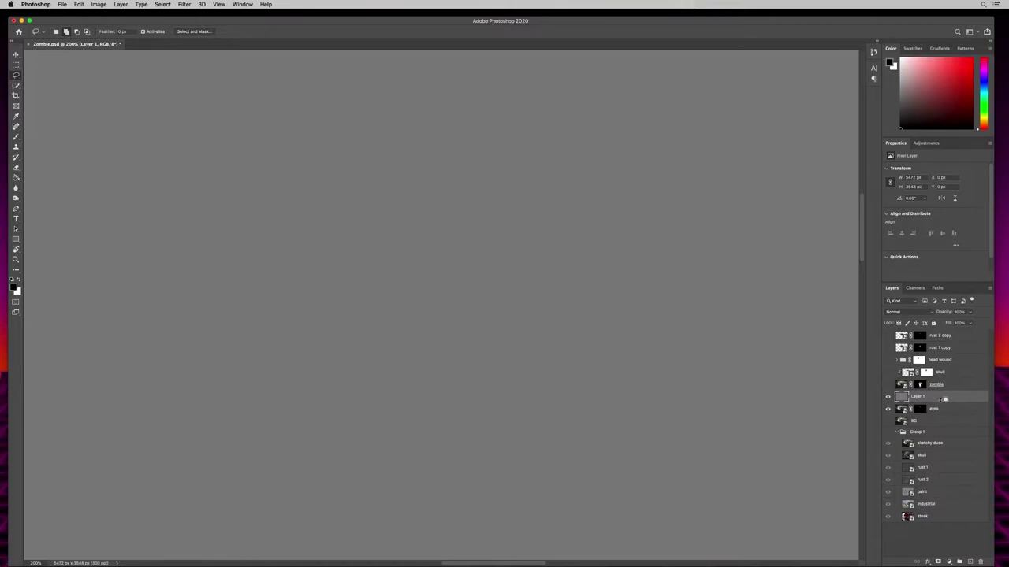
Clip the gray layer to the eyes layer and set its blend mode to Overlay.
left_click(944, 399, "alt")
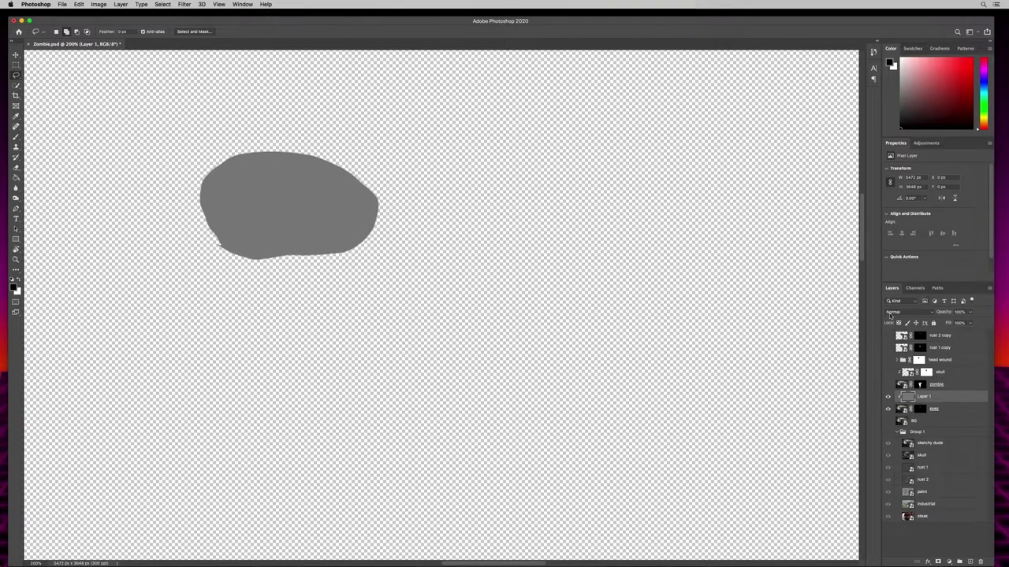
left_click(891, 313)
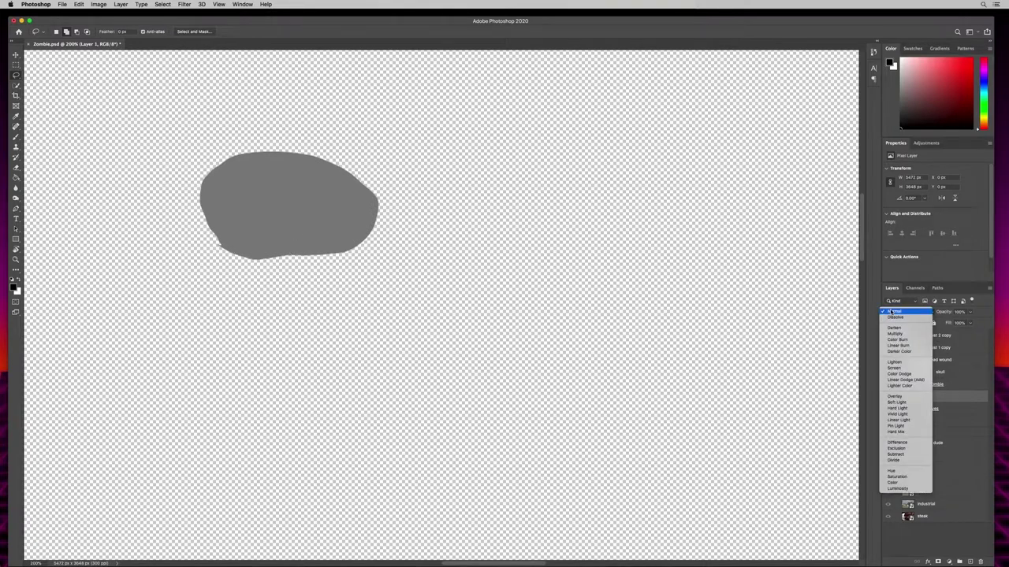
left_click(895, 396)
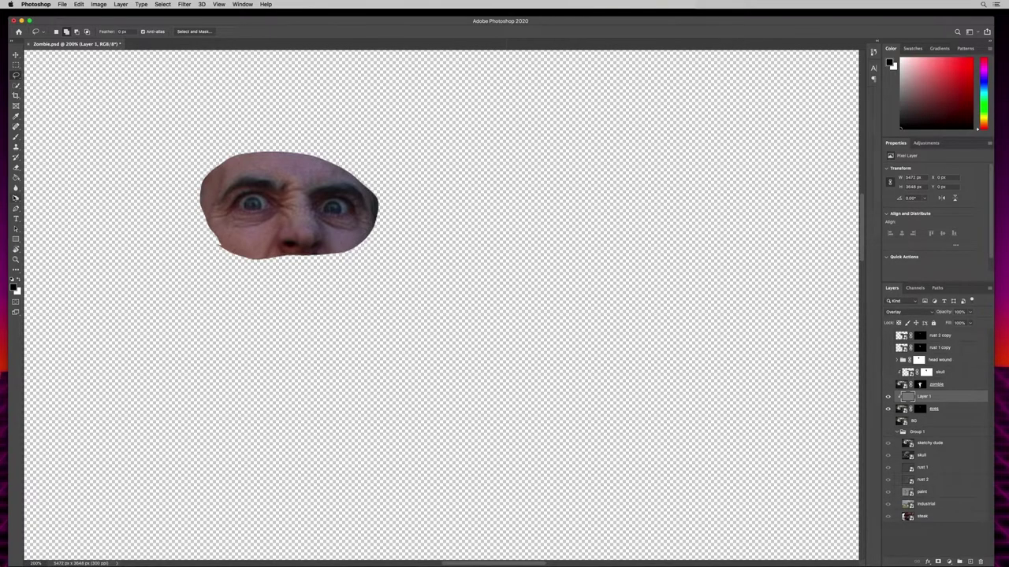
Cycle through the Dodge, Burn and Sponge tools and settle on the Dodge tool.
left_click(16, 199)
left_click(16, 199)
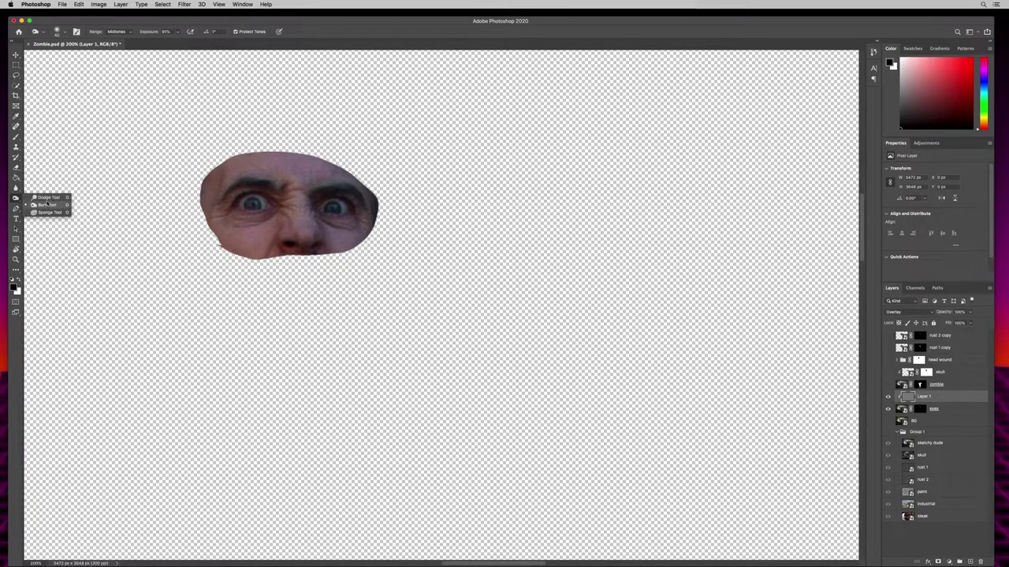
left_click(15, 198)
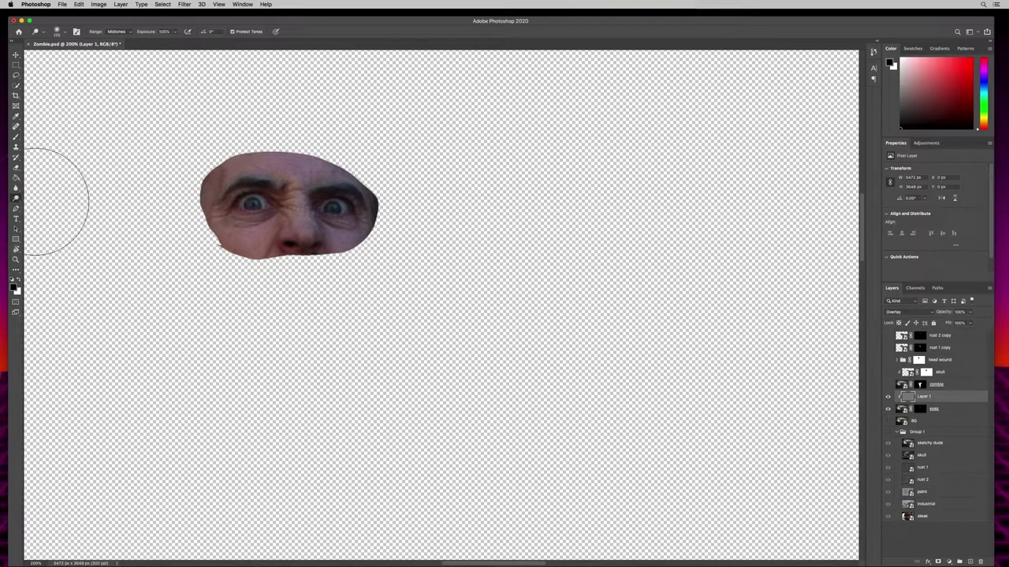
key("shift+o")
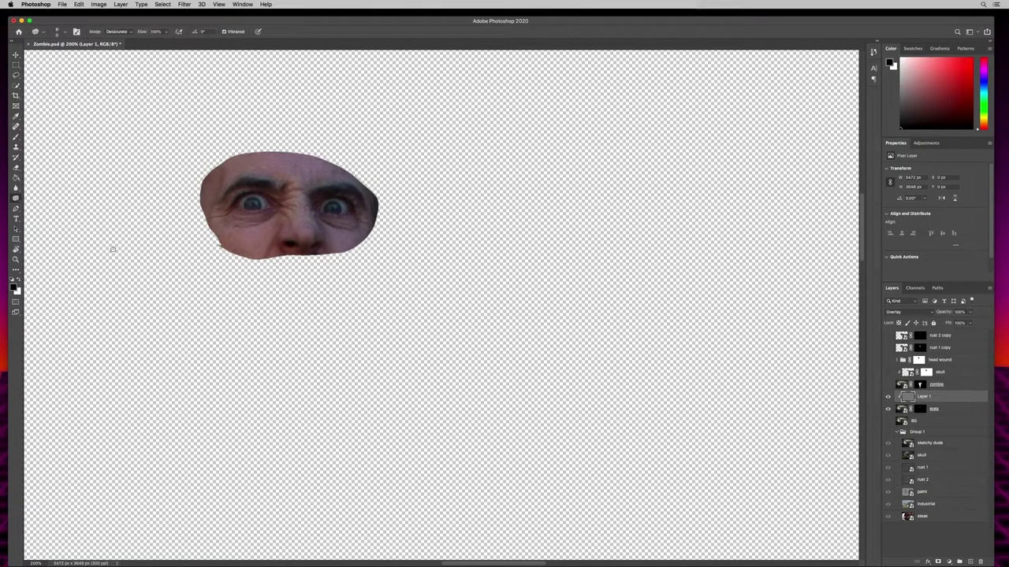
key("shift+o")
key("shift+o")
key("shift+o")
key("shift+o")
key("shift+o")
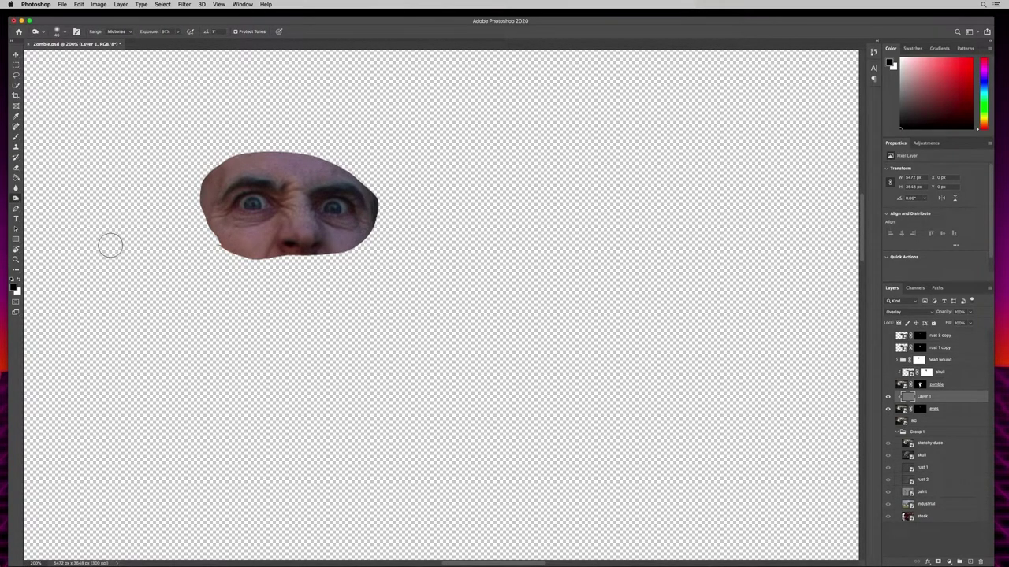
key("shift+o")
key("shift+o")
key("shift+o")
Brighten the centres of both eyes on the gray layer using the Dodge tool with a small brush.
key("bracketleft")
key("bracketleft")
key("bracketleft")
key("bracketleft")
key("bracketleft")
key("super+equal")
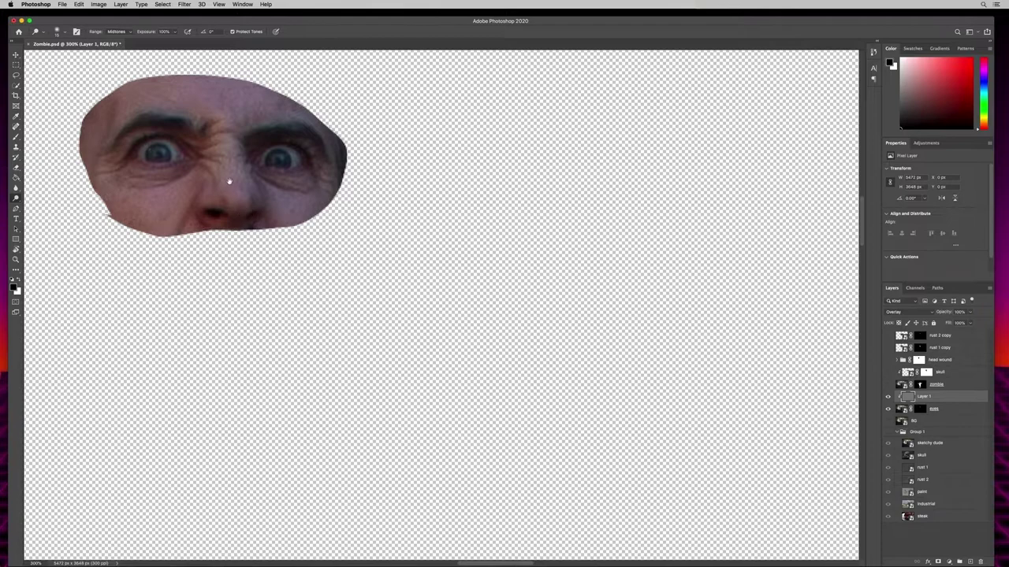
scroll(241, 205, "up", 3)
scroll(241, 205, "left", 2)
left_click_drag(244, 260, 251, 260)
left_click_drag(363, 271, 372, 268)
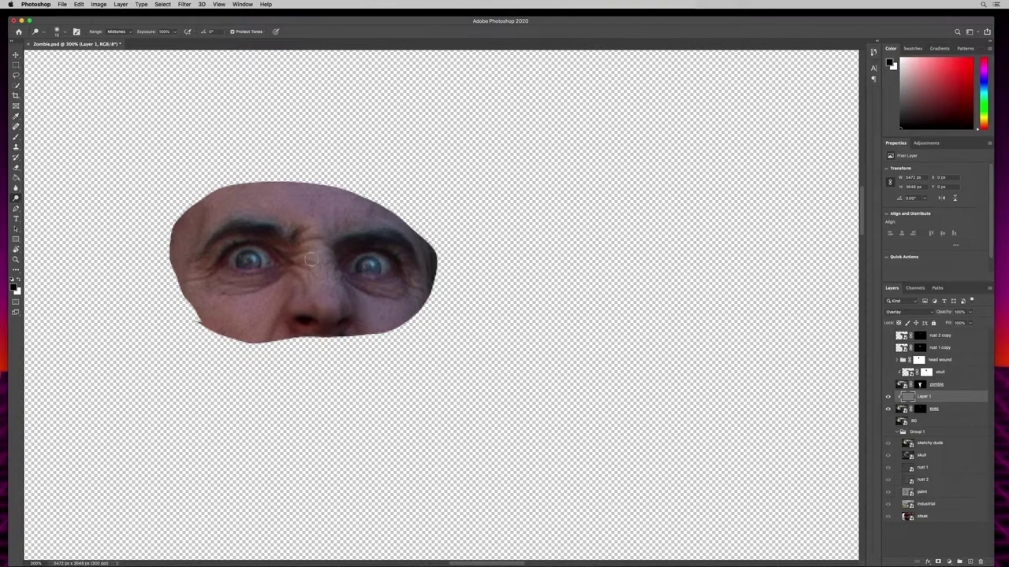
left_click_drag(252, 261, 249, 260)
Darken the whites and irises of both eyes on the gray layer using the Burn tool with a smaller brush.
key("shift+o")
key("shift+o")
key("shift+o")
key("shift+o")
key("shift+o")
key("shift+o")
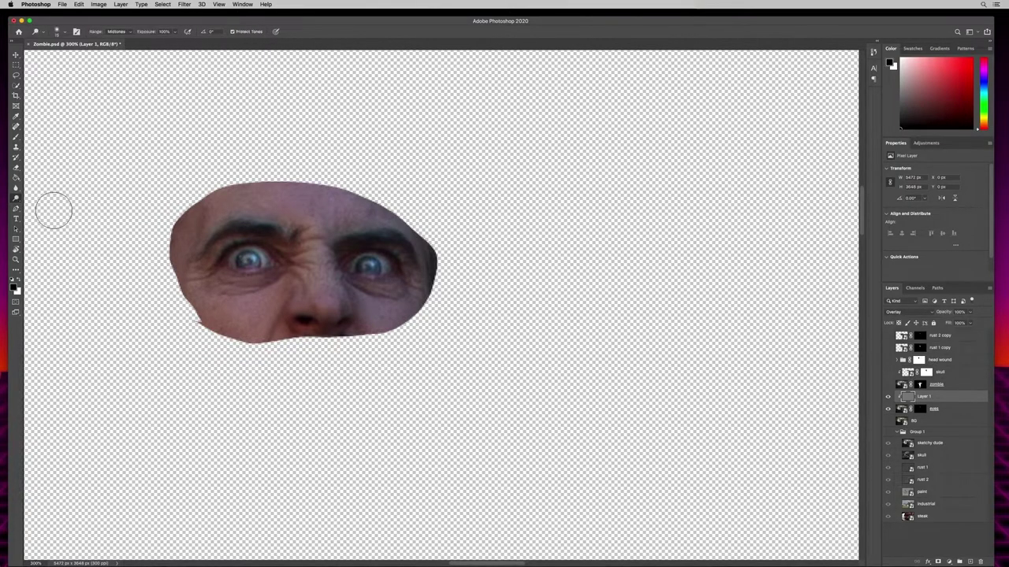
key("shift+o")
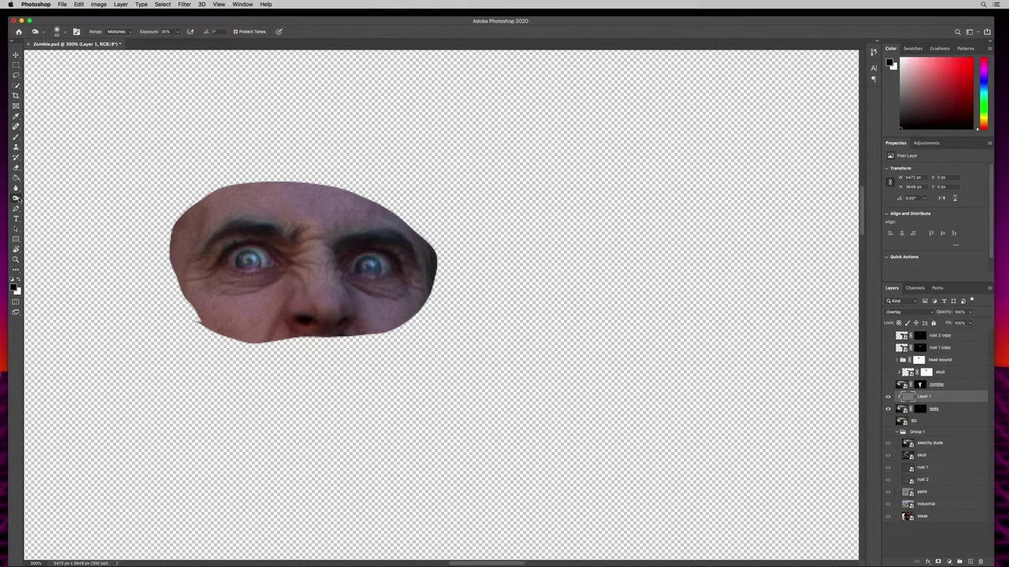
right_click(15, 198)
left_click(41, 207)
key("bracketleft")
key("bracketleft")
key("bracketleft")
mouse_move(254, 251)
left_mouse_down()
mouse_move(257, 266)
mouse_move(234, 250)
mouse_move(223, 257)
mouse_move(244, 266)
mouse_move(237, 254)
mouse_move(266, 252)
left_mouse_up()
mouse_move(388, 254)
left_mouse_down()
mouse_move(364, 267)
mouse_move(381, 265)
mouse_move(365, 261)
mouse_move(375, 266)
left_mouse_up()
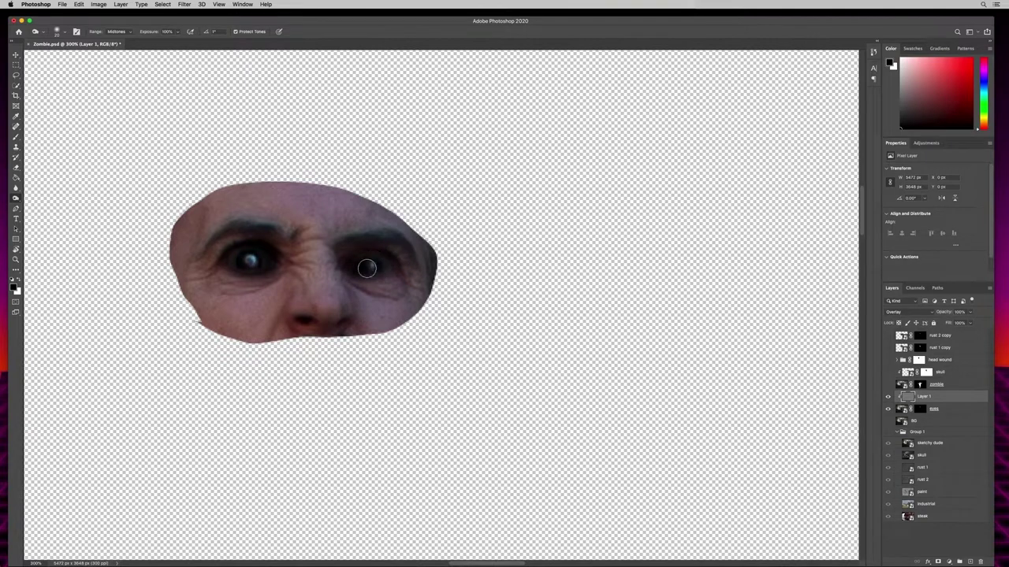
Burn both eyes and the skin around them further on the gray layer with the exposure at 100%.
left_click_drag(246, 256, 253, 258)
key("bracketleft")
key("bracketright")
mouse_move(225, 255)
left_mouse_down()
mouse_move(257, 239)
mouse_move(237, 253)
left_mouse_up()
mouse_move(366, 256)
left_mouse_down()
mouse_move(392, 250)
mouse_move(364, 272)
mouse_move(335, 258)
mouse_move(406, 260)
left_mouse_up()
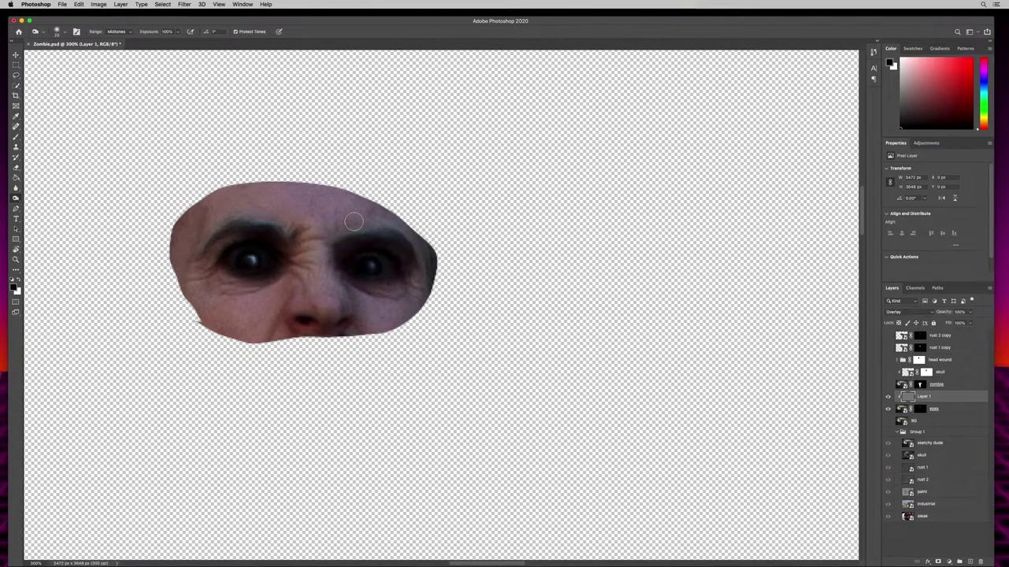
mouse_move(199, 247)
left_mouse_down()
mouse_move(248, 243)
mouse_move(272, 255)
mouse_move(268, 274)
mouse_move(210, 248)
mouse_move(269, 257)
mouse_move(293, 275)
left_mouse_up()
Show the zombie layer and paint black on its mask over both eyes to reveal the darkened eyes beneath.
left_click(888, 384)
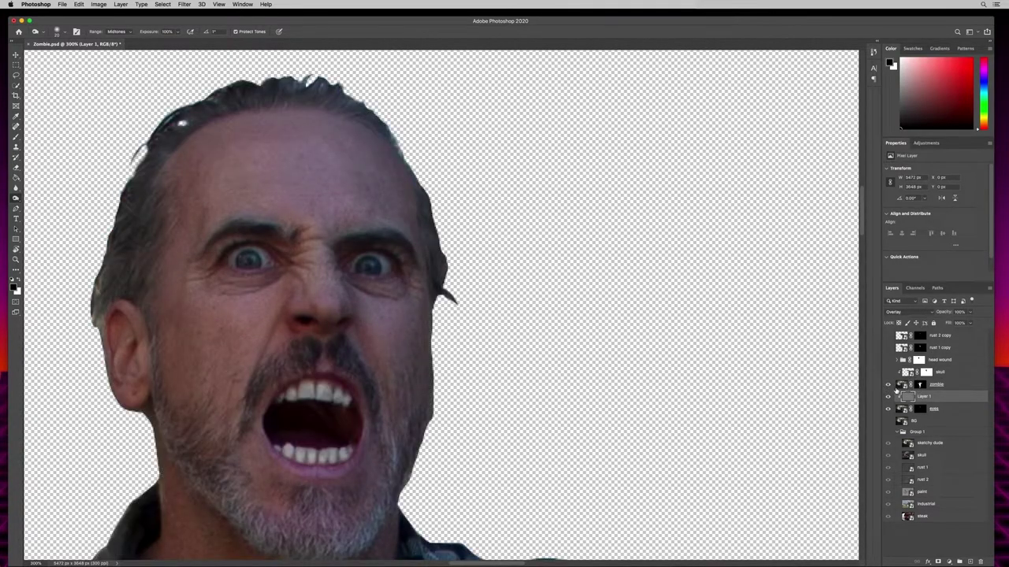
left_click(920, 385)
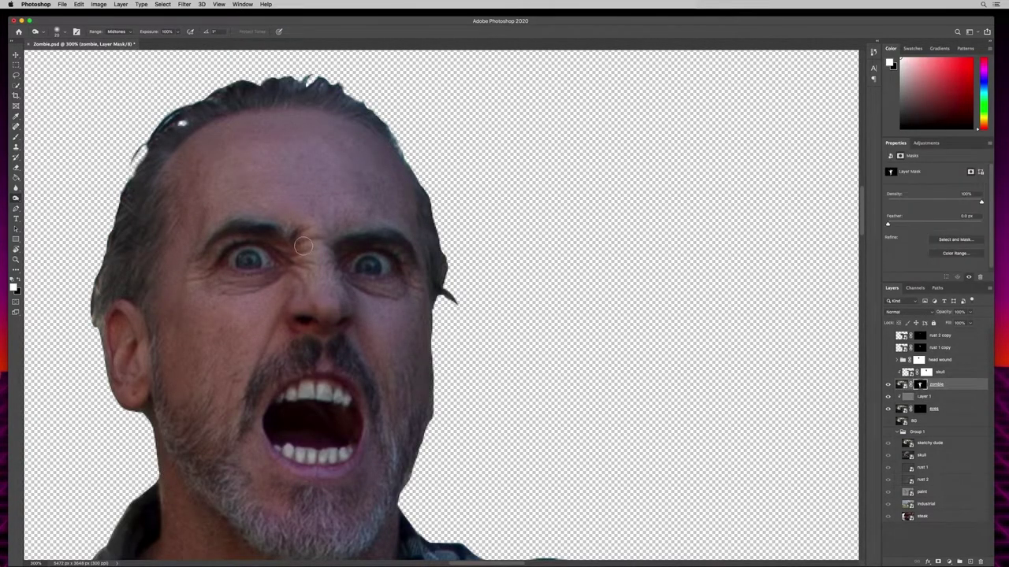
key("b")
left_click(19, 285)
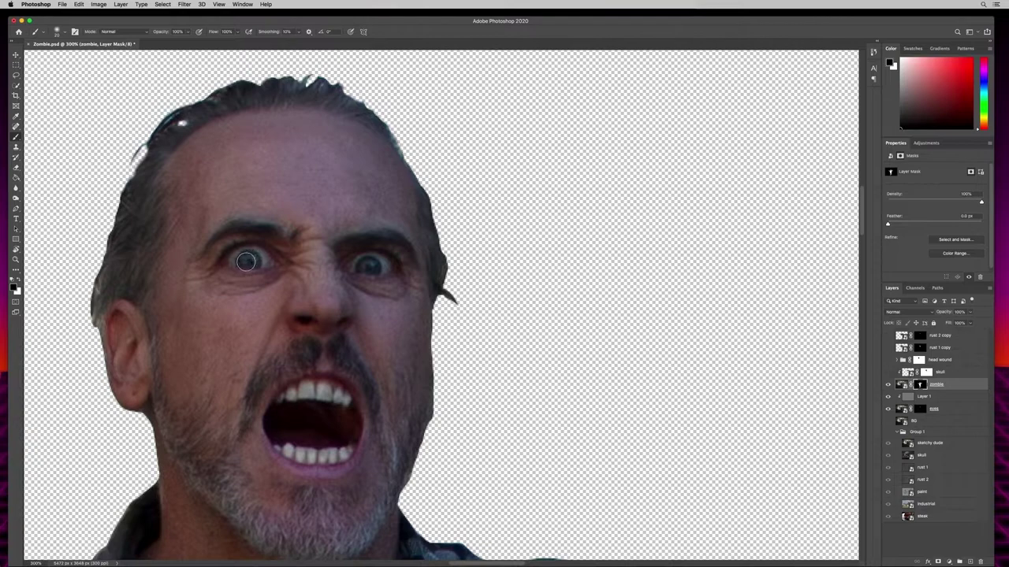
mouse_move(238, 257)
left_mouse_down()
mouse_move(267, 260)
mouse_move(234, 261)
mouse_move(245, 260)
left_mouse_up()
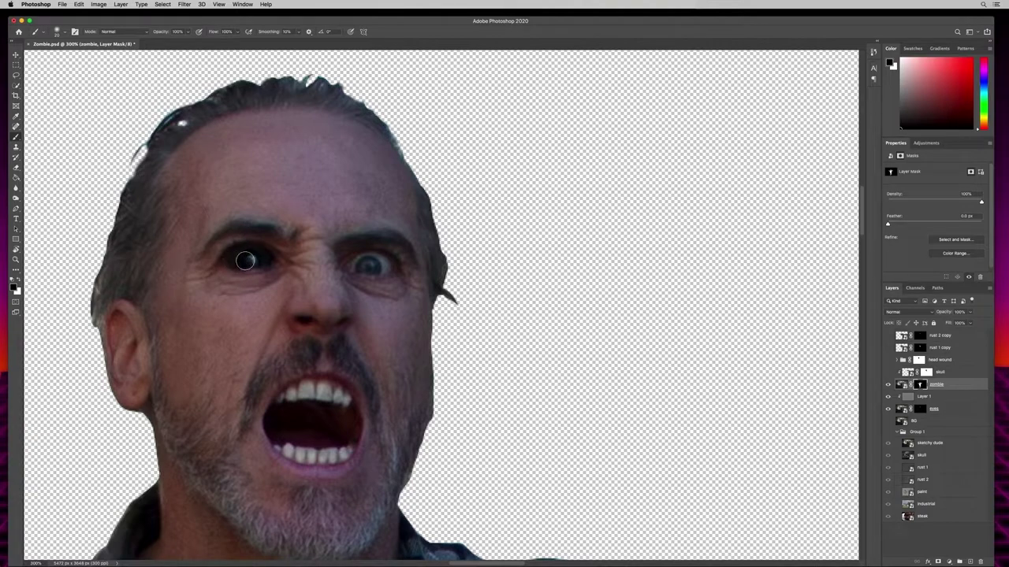
mouse_move(360, 272)
left_mouse_down()
mouse_move(386, 264)
mouse_move(364, 264)
mouse_move(391, 267)
mouse_move(367, 268)
left_mouse_up()
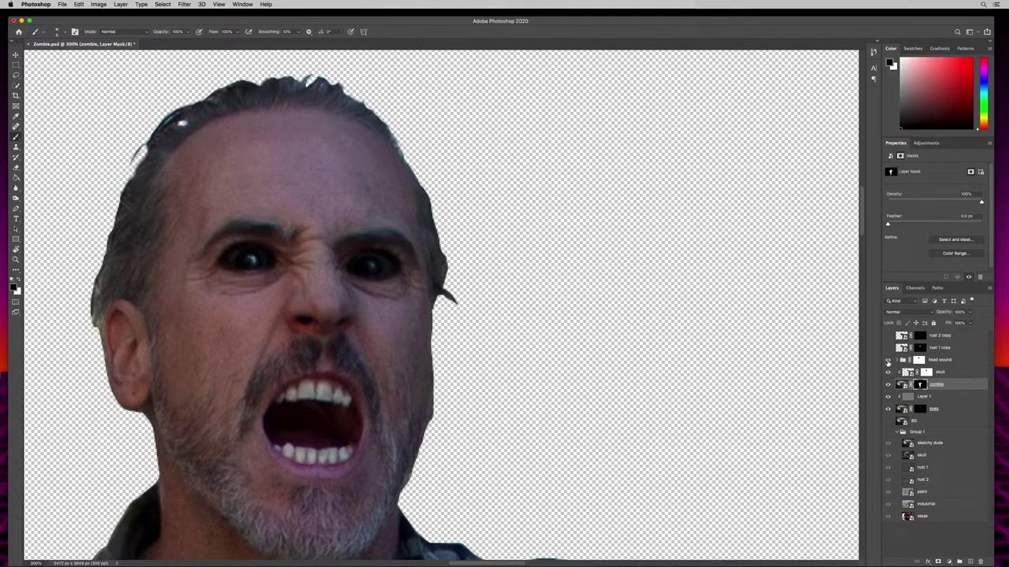
Show the head wound, rust 1 copy and rust 2 copy layers on the face.
left_click(887, 337)
key("super+minus")
key("super+minus")
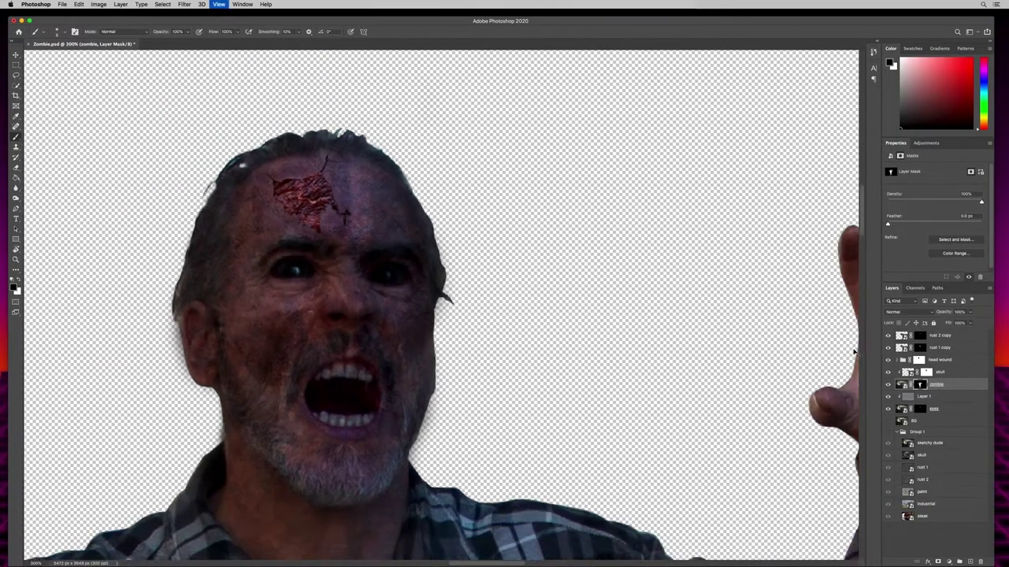
key("super+1")
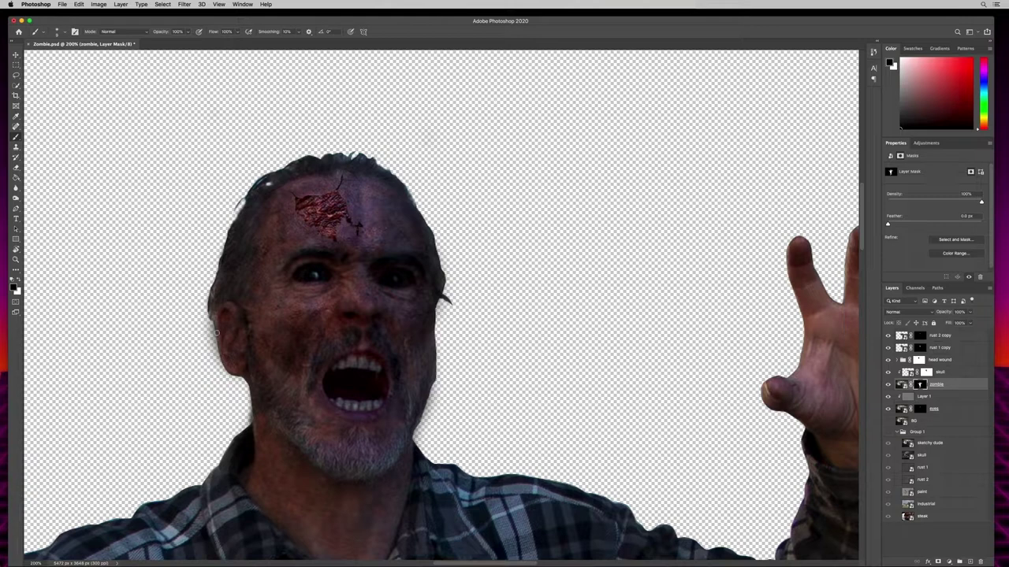
Set the brush to 64% opacity and adjust its size for touching up the zombie layer's mask around the eyes.
key("x")
key("bracketright")
key("bracketright")
key("bracketright")
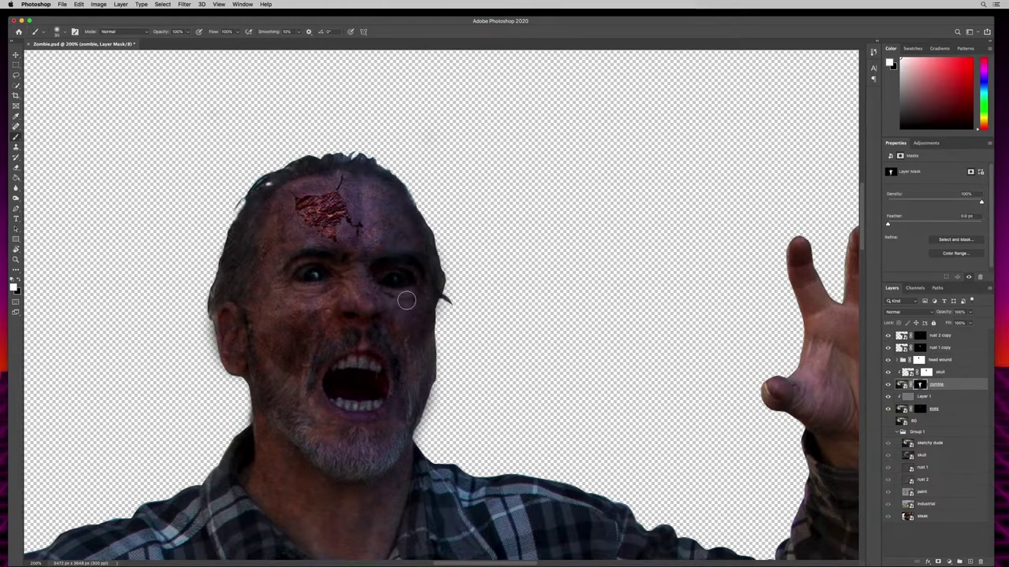
key("6")
key("4")
key("bracketleft")
key("bracketleft")
key("bracketleft")
key("super+0")
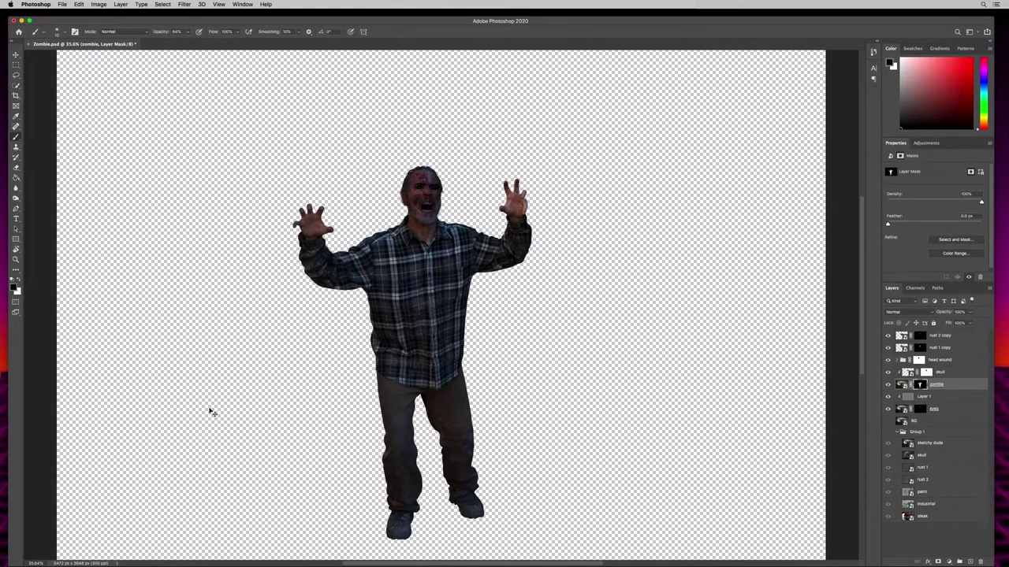
Paint white at low opacity over both eyes on the zombie layer's mask to bring back a hint of the original eyes.
key("super+equal")
key("super+equal")
scroll(391, 115, "up", 10)
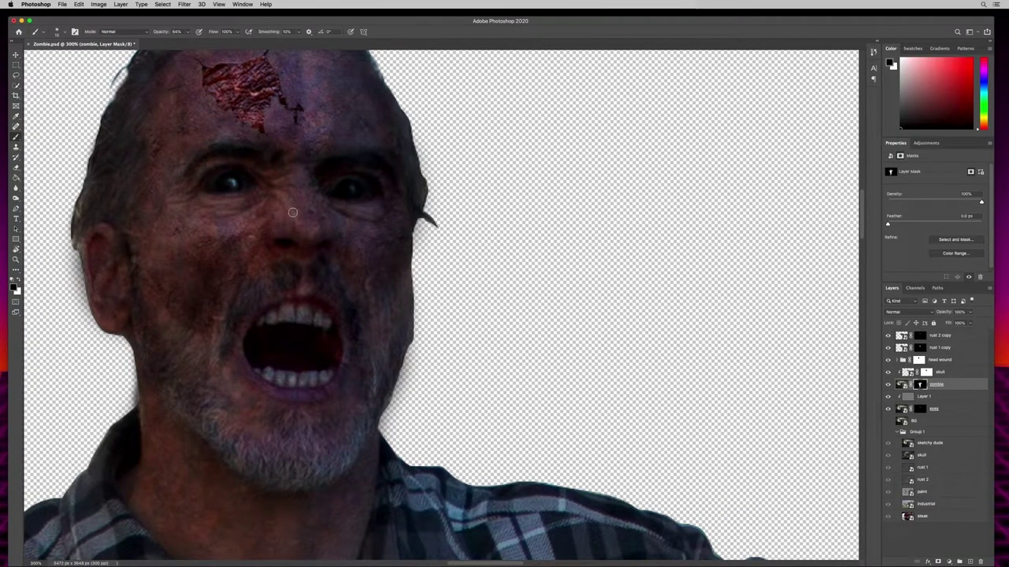
left_click(19, 279)
left_click_drag(156, 32, 144, 34)
key("bracketright")
mouse_move(346, 188)
left_mouse_down()
mouse_move(354, 181)
mouse_move(354, 190)
left_mouse_up()
mouse_move(212, 186)
left_mouse_down()
mouse_move(238, 183)
mouse_move(197, 198)
mouse_move(232, 182)
mouse_move(212, 200)
left_mouse_up()
key("super+minus")
key("super+minus")
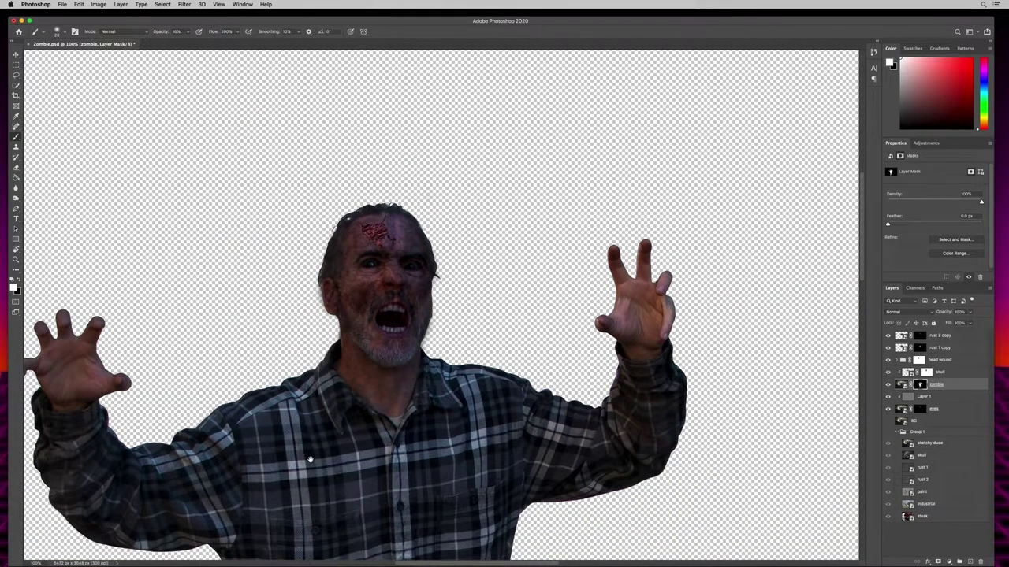
Duplicate the steak layer and place the copy directly above the skull layer.
left_click_drag(310, 459, 316, 368)
key("super+minus")
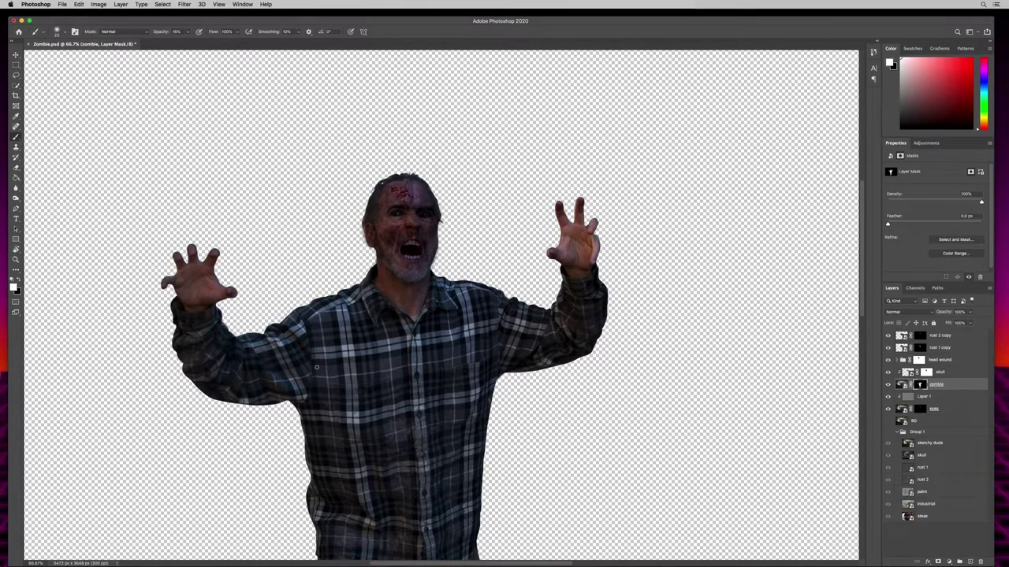
key("super+plus")
key("super+plus")
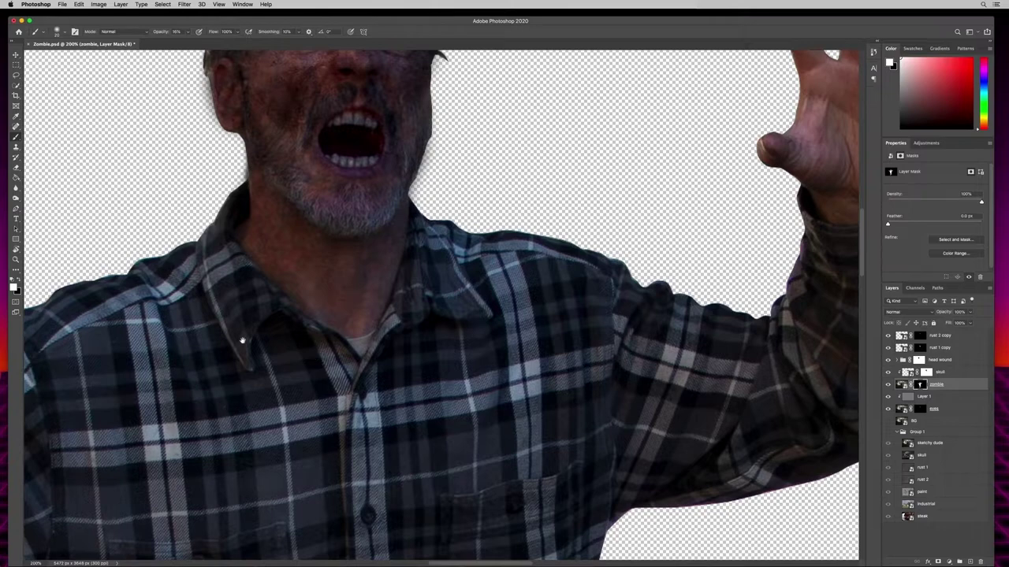
key("super+plus")
left_click_drag(355, 430, 340, 445)
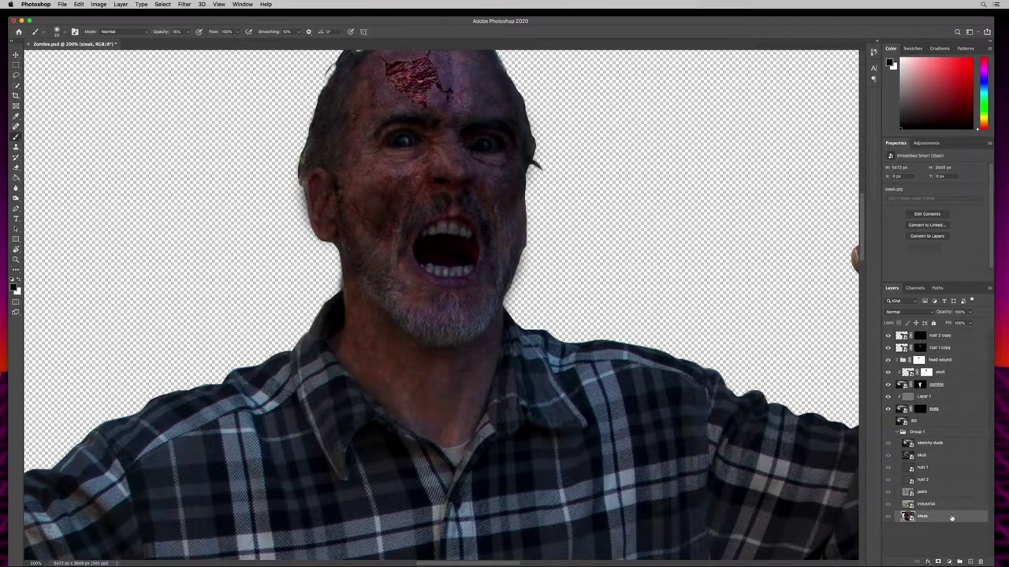
left_click_drag(947, 519, 970, 562)
left_click_drag(933, 519, 933, 372)
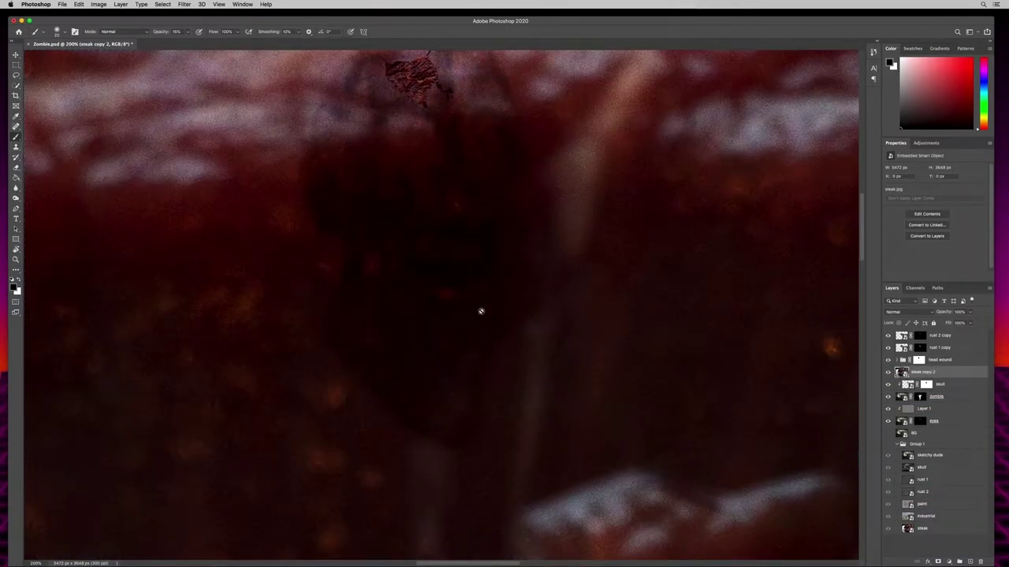
Scale the steak copy down to about 21% and position it over the man's head.
scroll(481, 310, "down", 5)
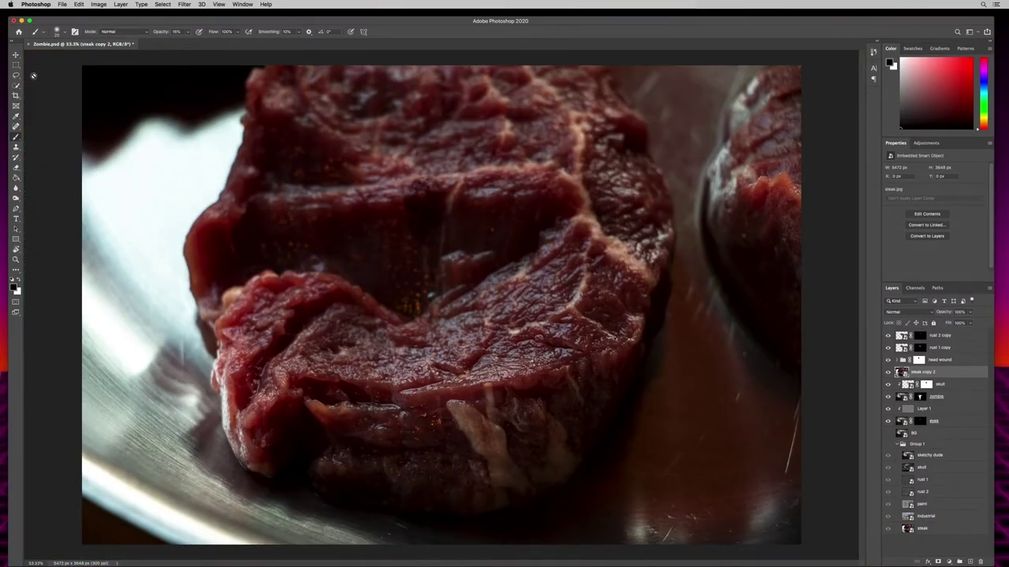
left_click(15, 55)
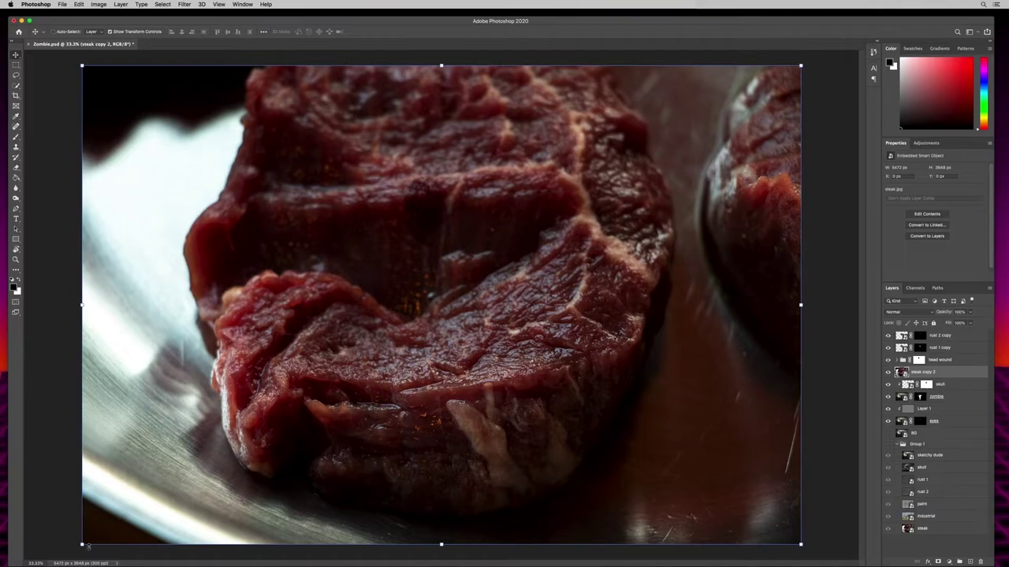
left_click_drag(81, 544, 257, 423)
left_click_drag(520, 326, 336, 295)
left_click_drag(620, 389, 325, 197)
left_click_drag(226, 167, 430, 209)
left_click_drag(538, 278, 494, 249)
left_click_drag(436, 205, 439, 208)
key("super+equal")
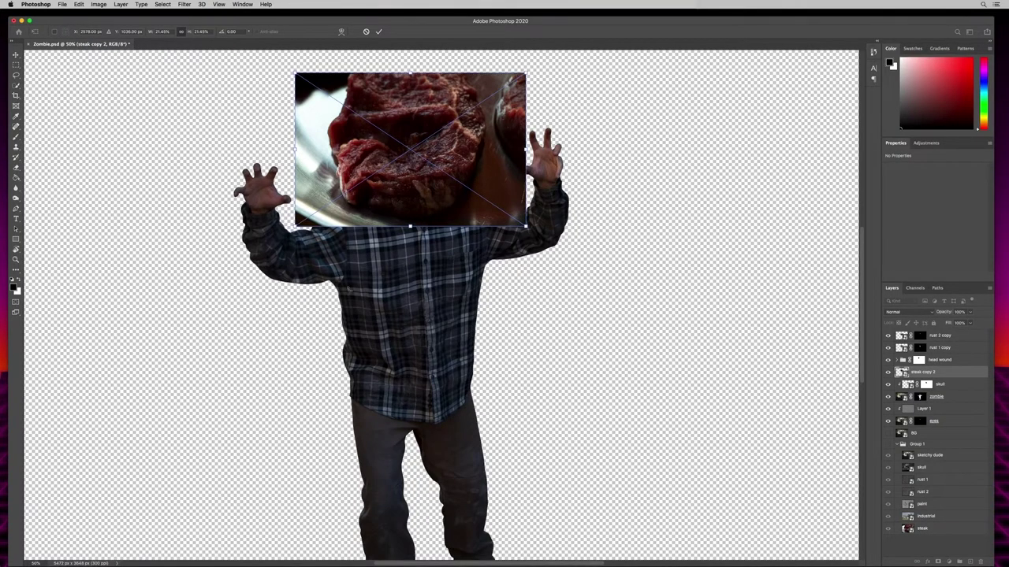
key("super+equal")
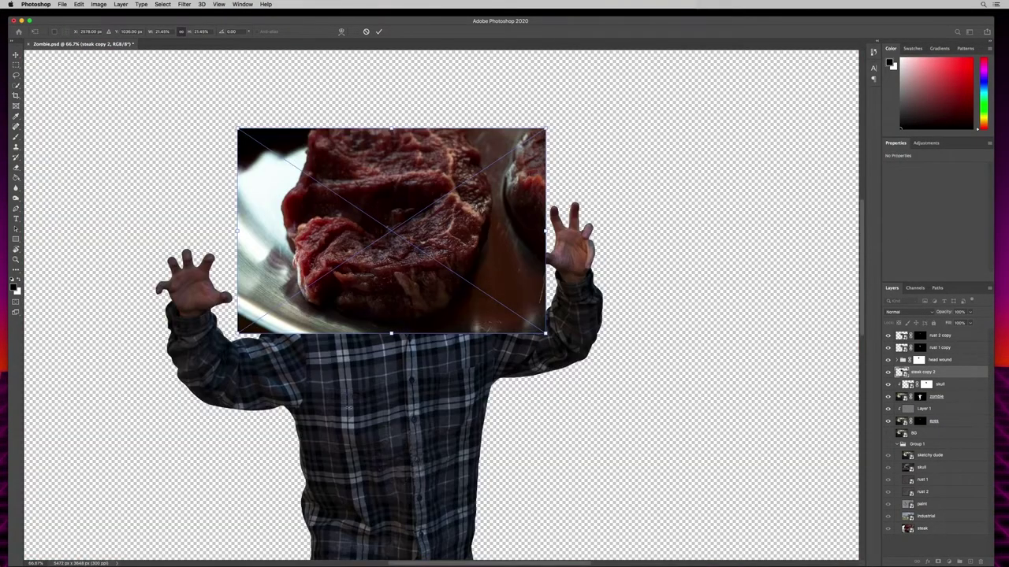
key("Return")
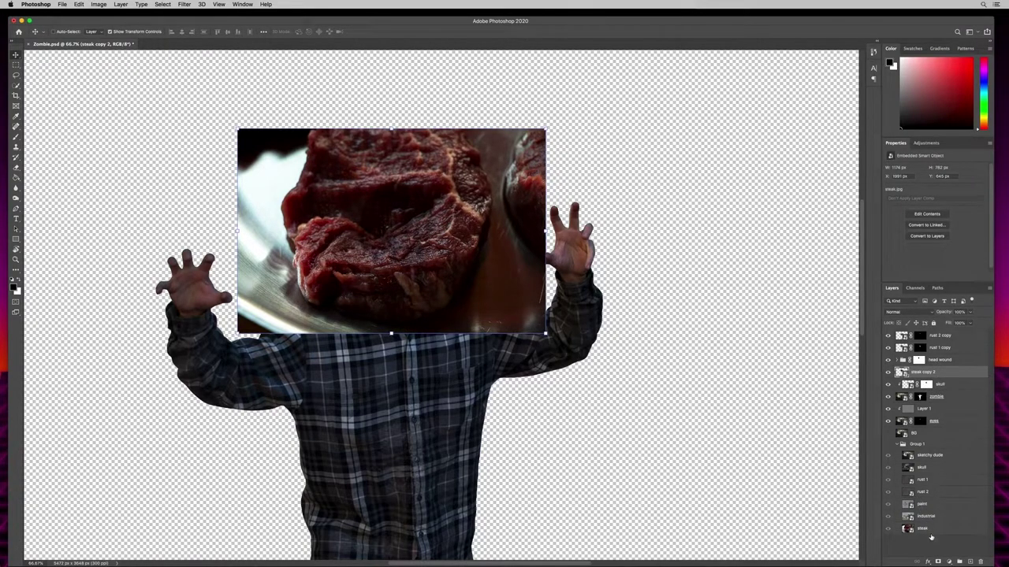
Add a layer mask to the steak copy and fill it with black to hide the meat texture.
left_click(938, 561)
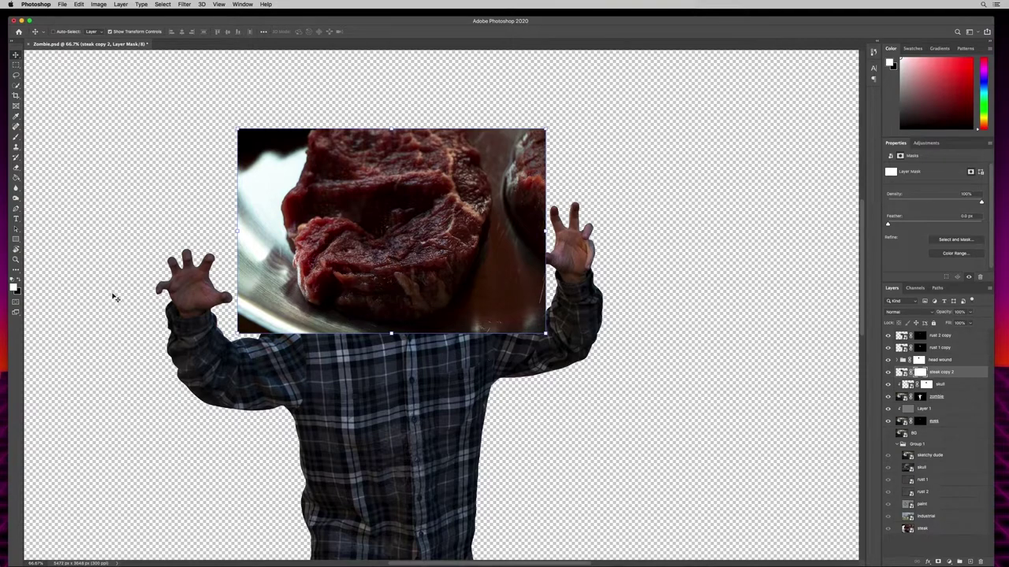
key("x")
key("x")
key("x")
key("x")
key("x")
key("x")
key("x")
key("x")
key("x")
key("alt+BackSpace")
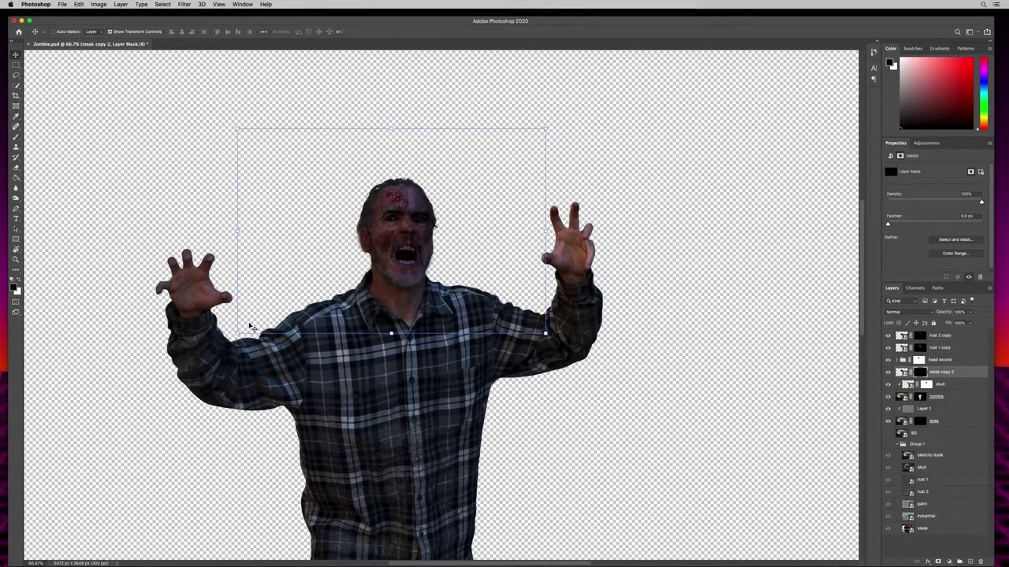
Paint white on the steak mask around the corners of the mouth at 100% opacity and set the layer's blend mode to Soft Light.
key("super+plus")
key("super+plus")
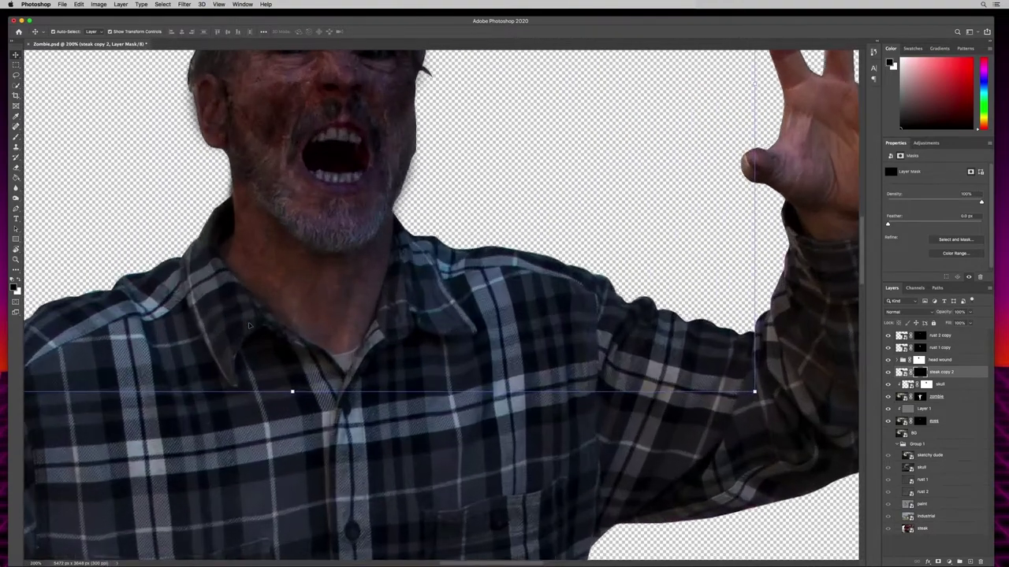
key("super+plus")
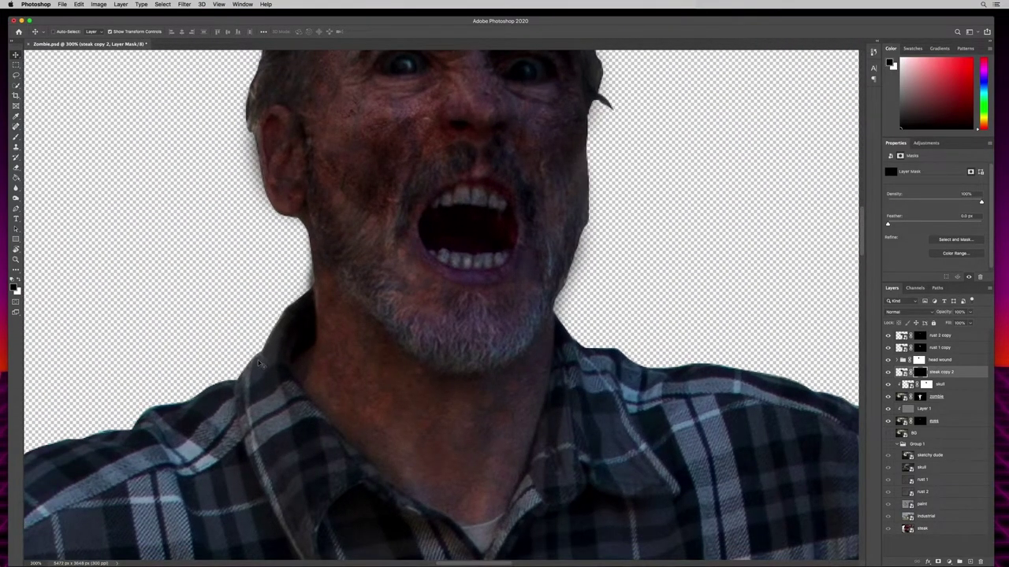
left_click(16, 137)
left_click(19, 281)
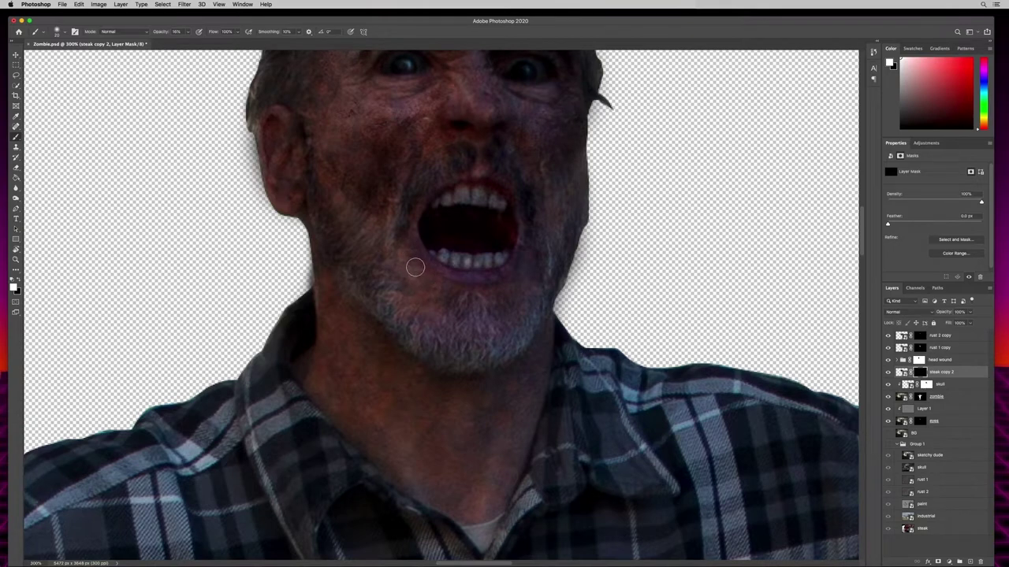
left_click_drag(415, 268, 407, 260)
mouse_move(416, 259)
left_mouse_down()
mouse_move(435, 277)
mouse_move(409, 249)
mouse_move(412, 278)
mouse_move(400, 257)
mouse_move(414, 278)
left_mouse_up()
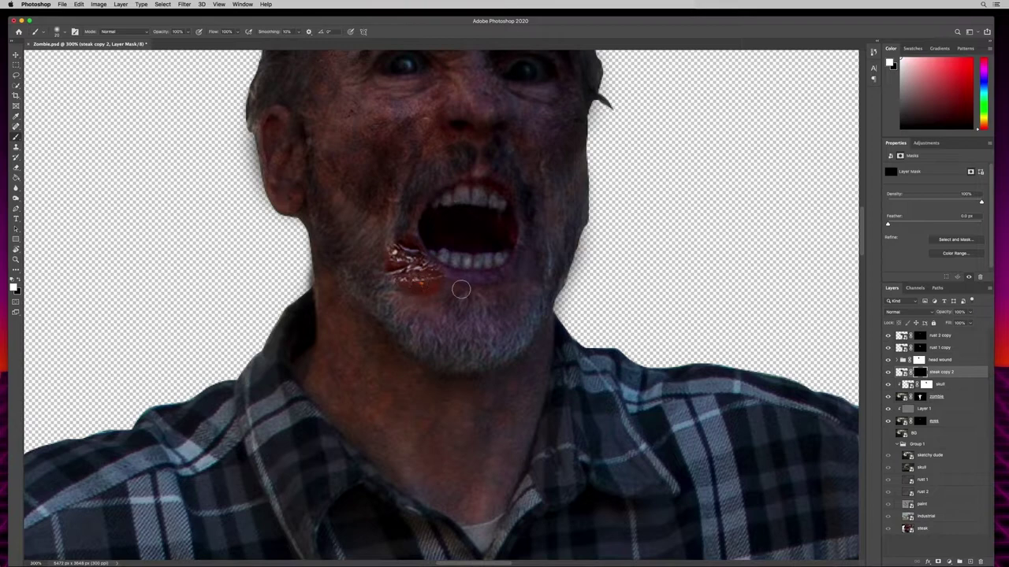
left_click(897, 313)
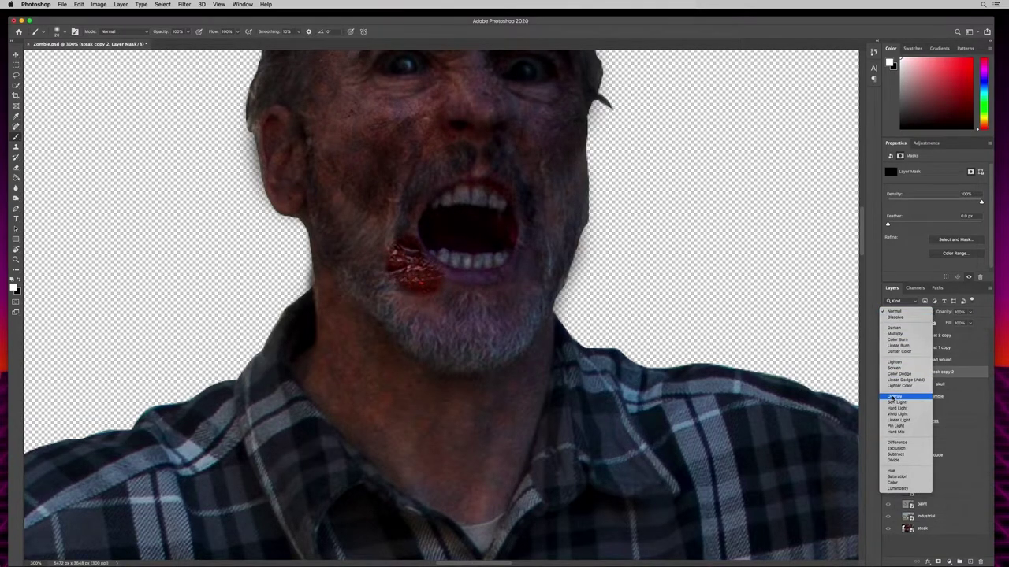
left_click(897, 402)
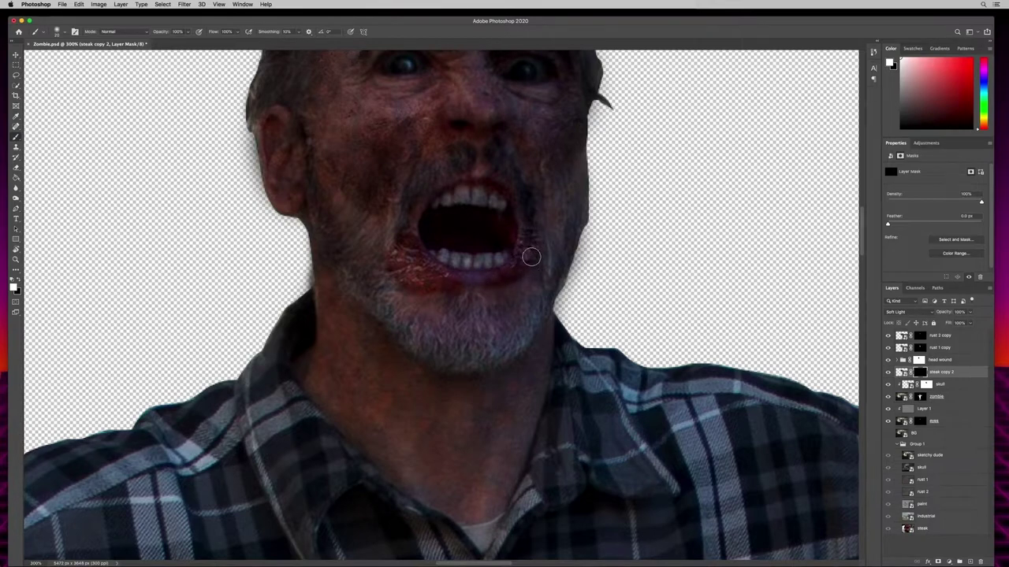
Paint more of the meat texture onto both cheeks and around the nose on the steak mask.
left_click_drag(370, 273, 344, 406)
left_click_drag(397, 300, 381, 383)
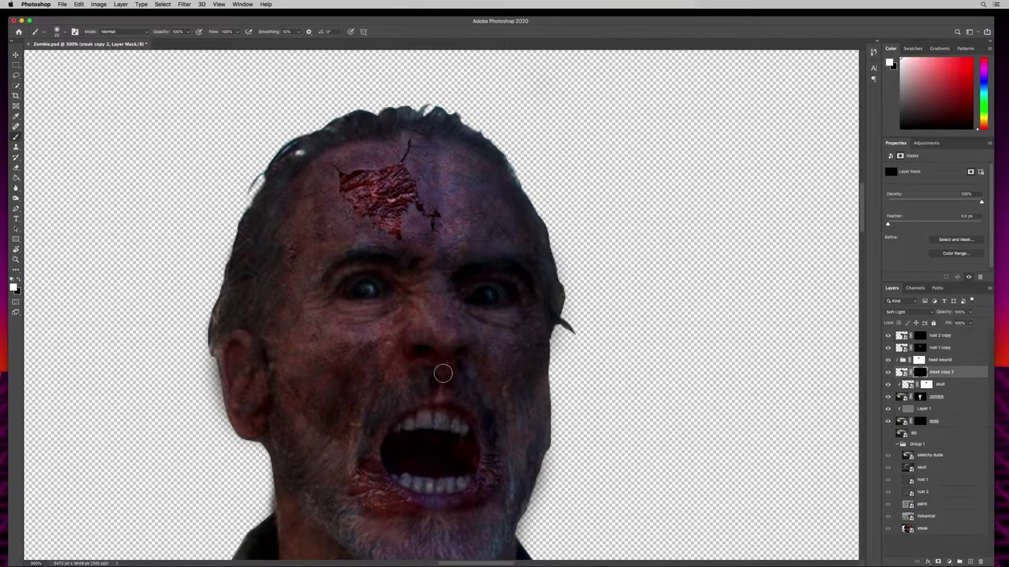
mouse_move(489, 362)
left_mouse_down()
mouse_move(509, 367)
mouse_move(522, 333)
mouse_move(511, 336)
mouse_move(534, 336)
left_mouse_up()
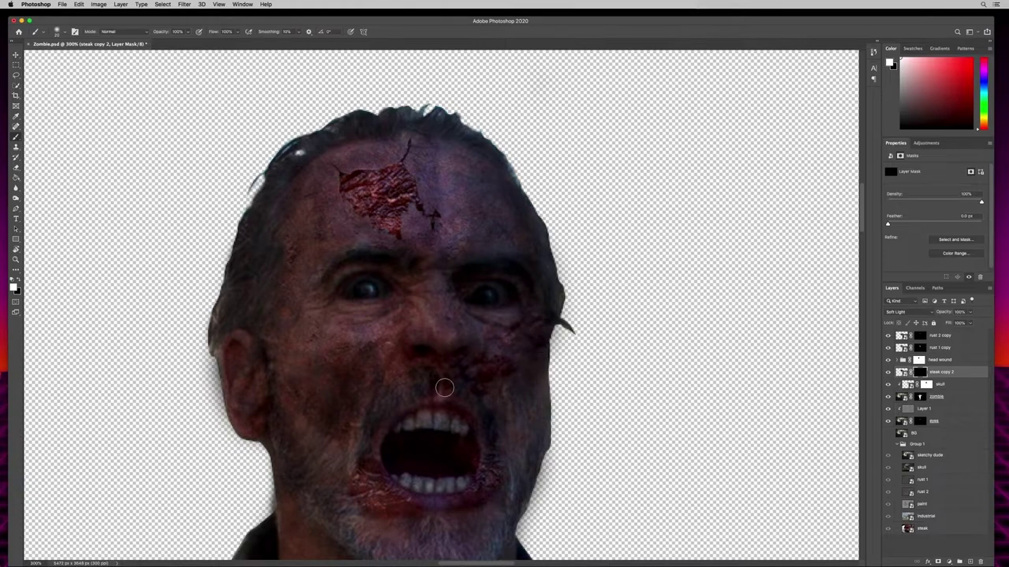
mouse_move(360, 349)
left_mouse_down()
mouse_move(385, 343)
mouse_move(360, 362)
mouse_move(373, 383)
left_mouse_up()
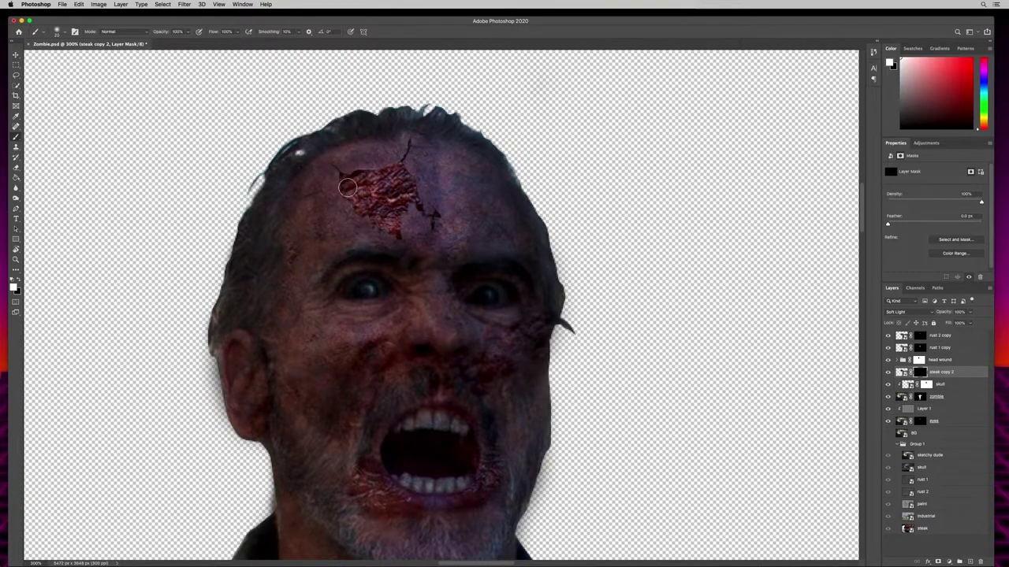
Lower the brush opacity to 28% and paint the meat texture along the upper edge of the forehead wound.
left_click_drag(167, 36, 144, 35)
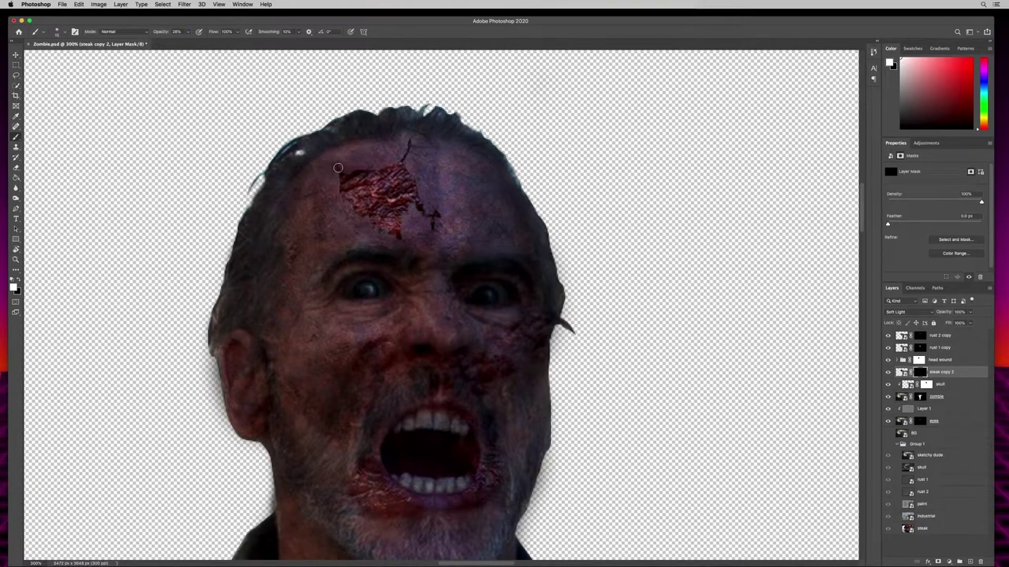
mouse_move(343, 188)
left_mouse_down()
mouse_move(379, 233)
mouse_move(400, 234)
mouse_move(403, 213)
mouse_move(429, 217)
mouse_move(397, 162)
mouse_move(408, 148)
left_mouse_up()
scroll(198, 450, "down", 5)
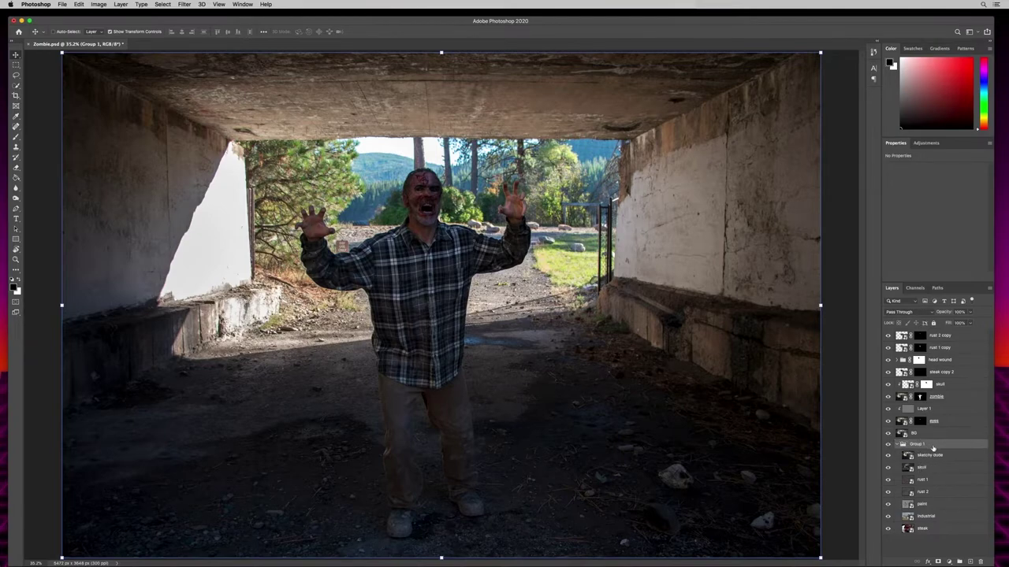
Duplicate the rust 2 layer and place the copy between the skull and steak copy 2 layers.
left_click(940, 495)
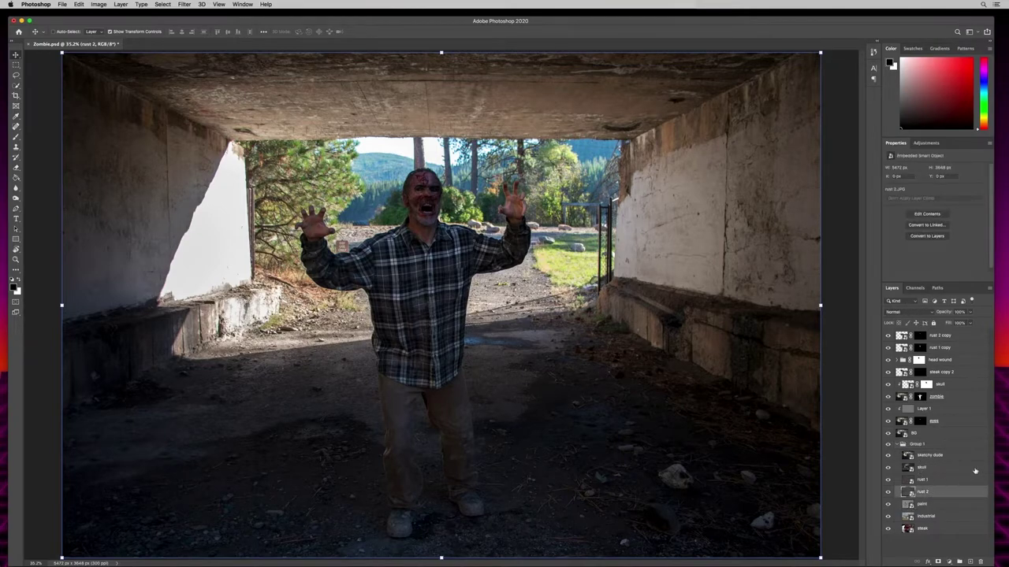
left_click_drag(951, 495, 969, 561)
left_click_drag(935, 492, 926, 386)
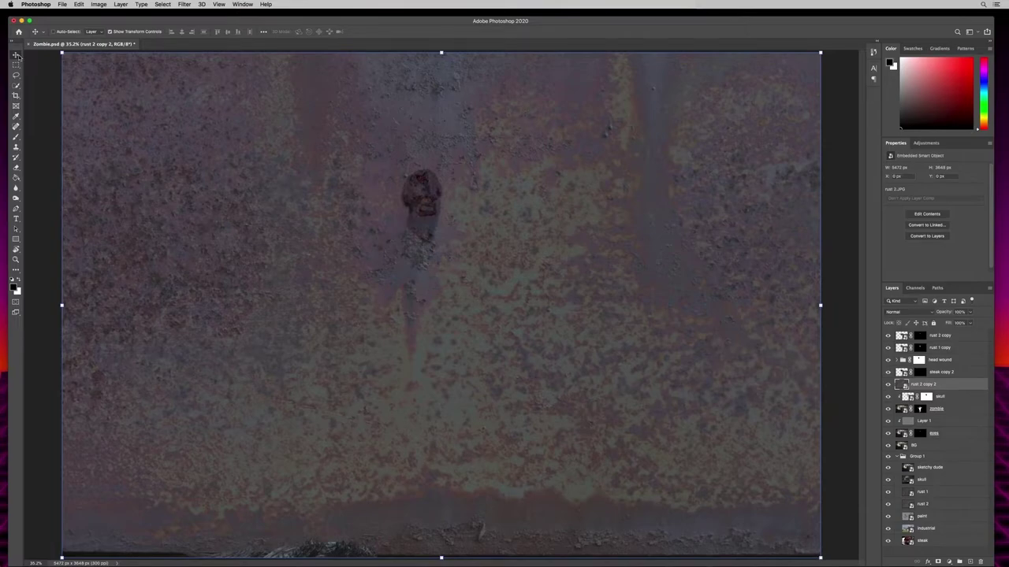
Scale the rust copy to about 2060 px wide so it covers the upper body and both hands, and rename it hand rot.
left_click_drag(61, 52, 468, 322)
left_click_drag(506, 429, 277, 230)
left_click_drag(587, 354, 489, 285)
left_click_drag(367, 242, 444, 247)
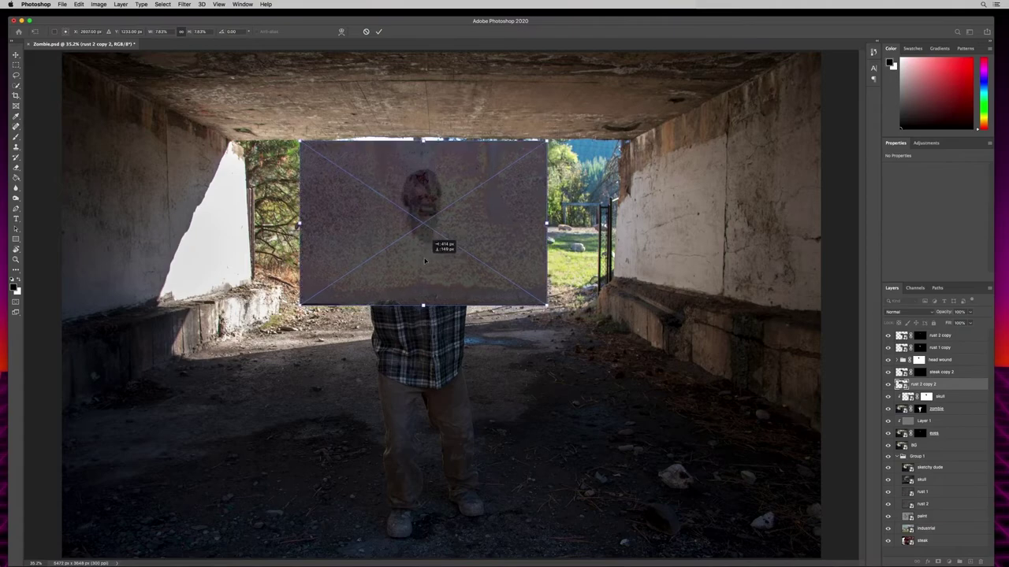
left_click_drag(301, 306, 304, 271)
key("Return")
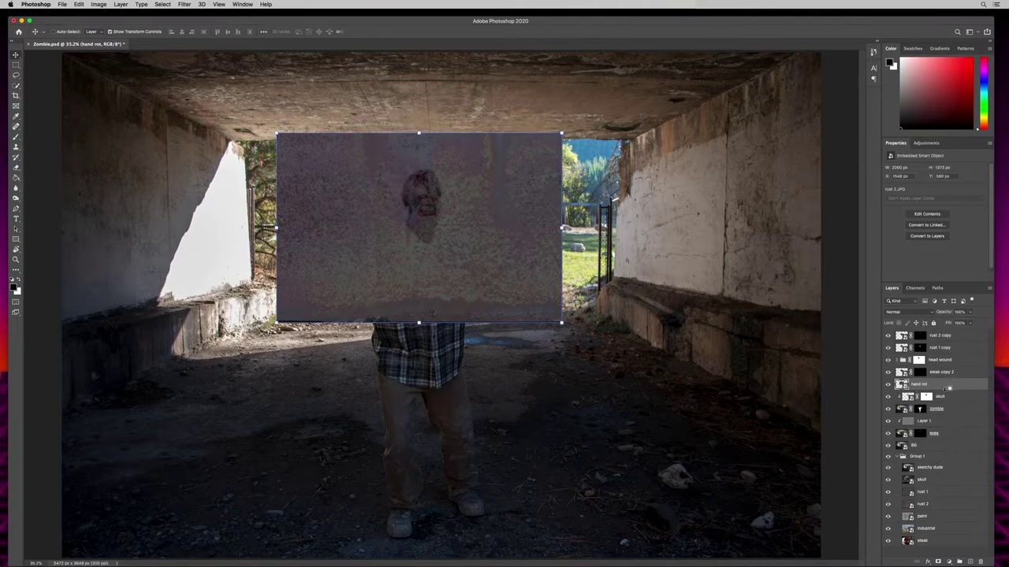
Clip the hand rot layer to the zombie layer, add a layer mask and fill the mask with black.
left_click(947, 390, "alt")
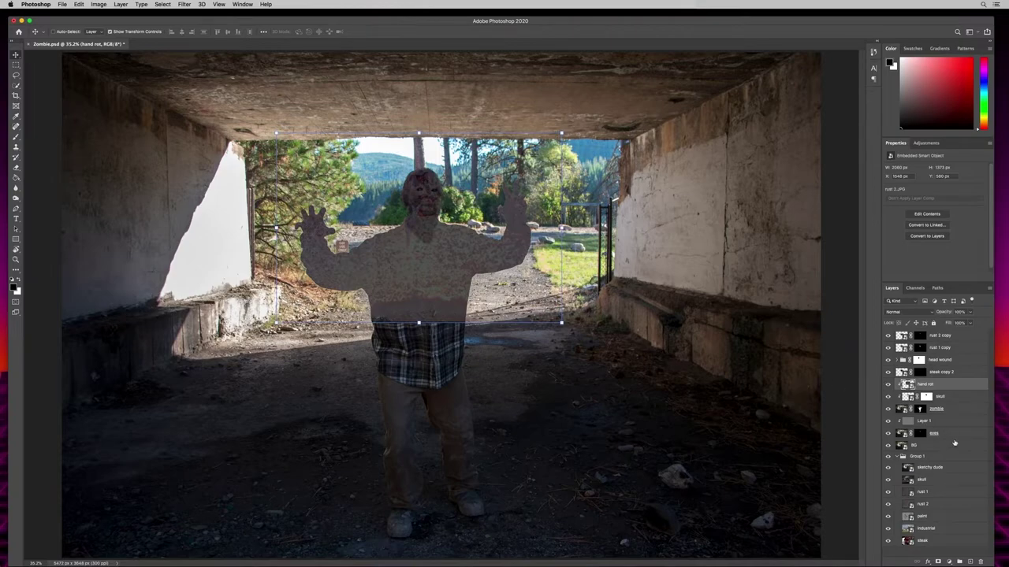
left_click(937, 561)
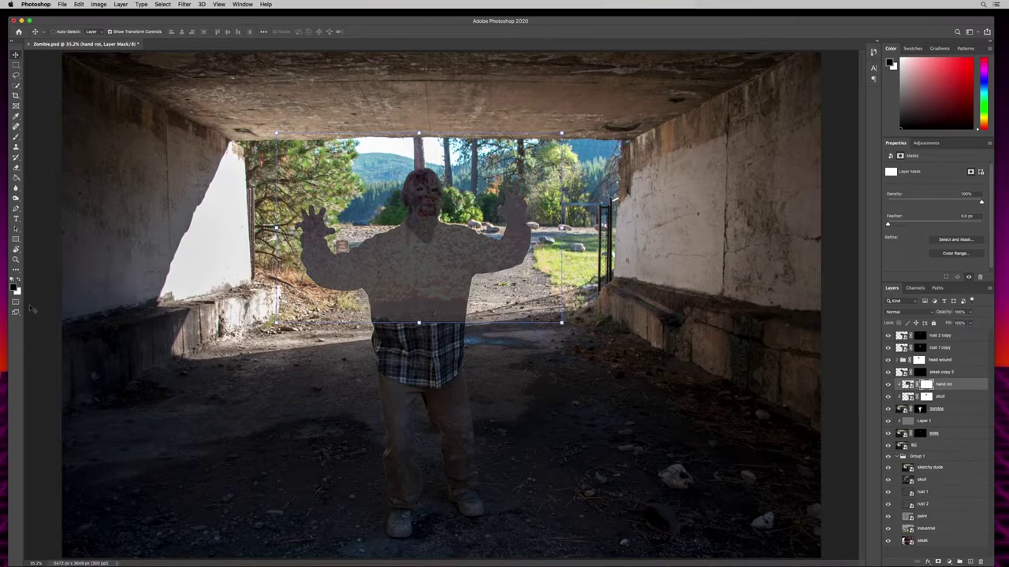
left_click(19, 280)
left_click(19, 281)
key("alt+BackSpace")
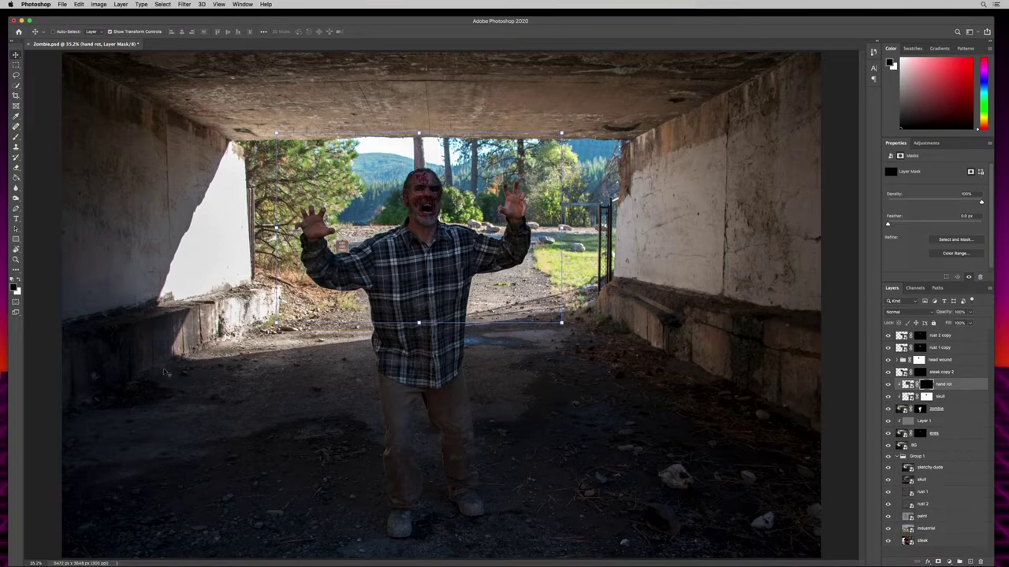
Make white the painting colour and set the hand rot layer's blend mode to Soft Light.
key("x")
left_click(899, 314)
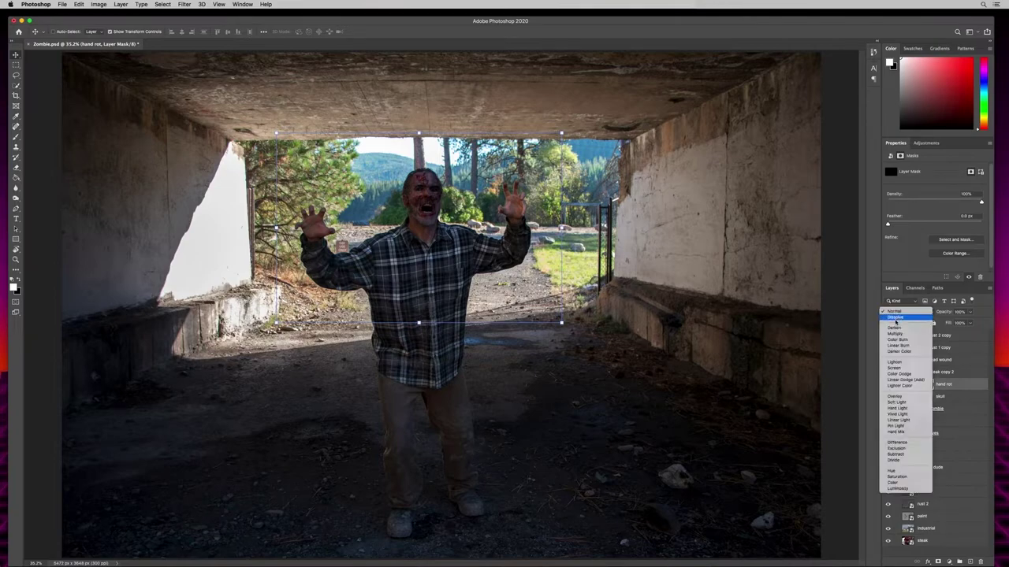
left_click(896, 403)
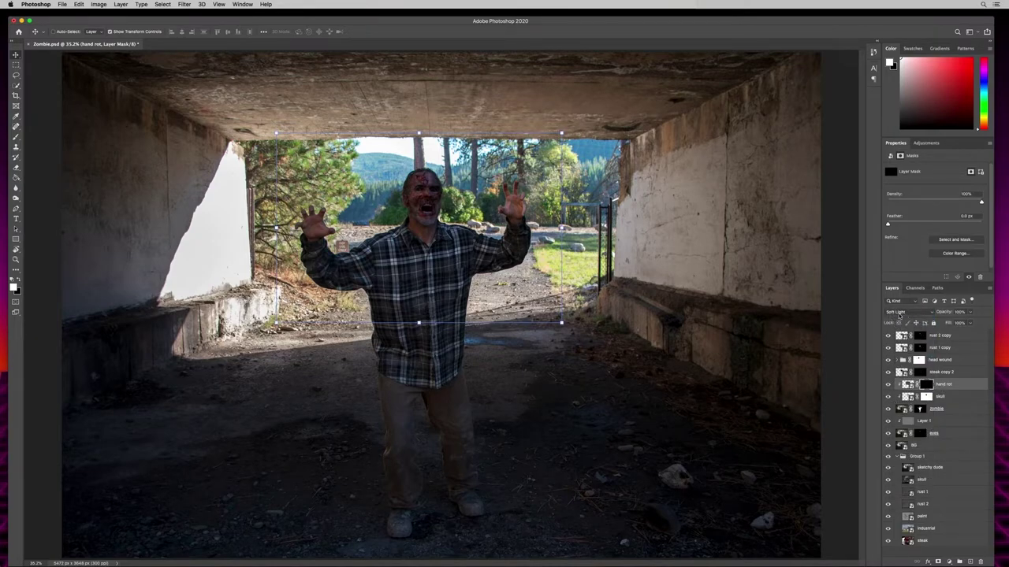
Enlarge the brush, raise its opacity to 100% and paint white over both hands on the hand rot mask to reveal the texture.
key("super+equal")
key("super+equal")
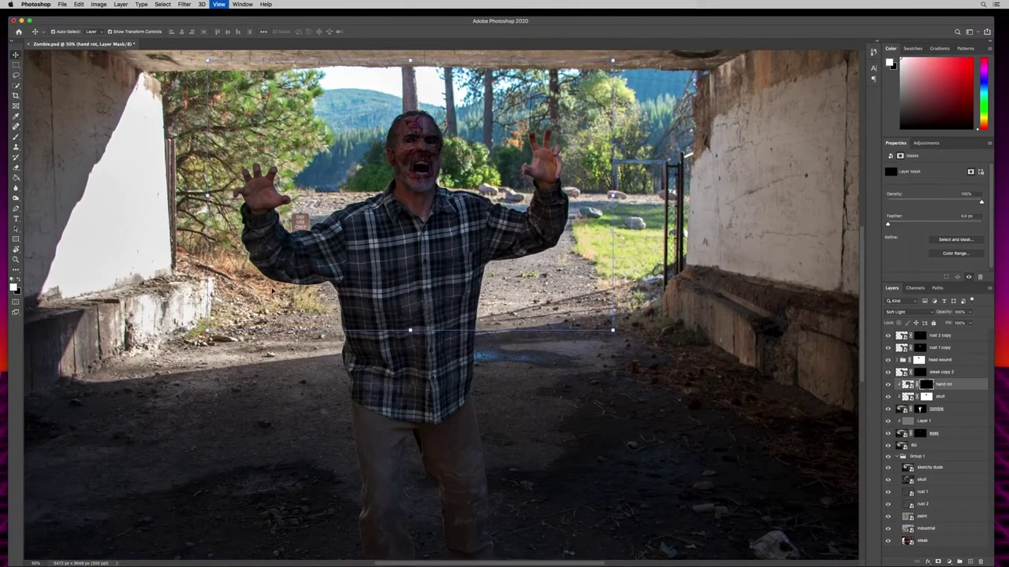
scroll(270, 219, "up", 3)
scroll(270, 219, "left", 3)
key("super+equal")
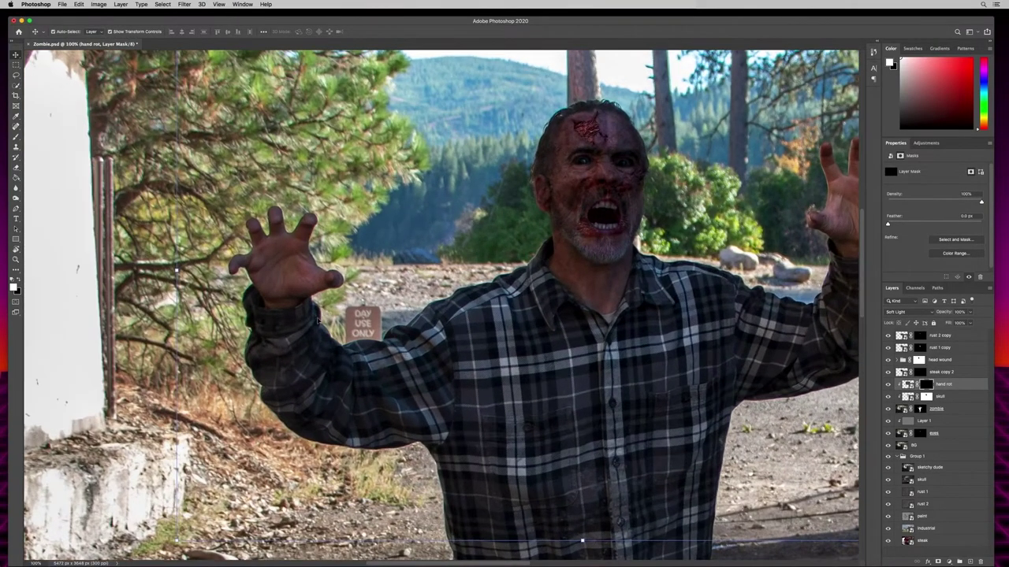
key("b")
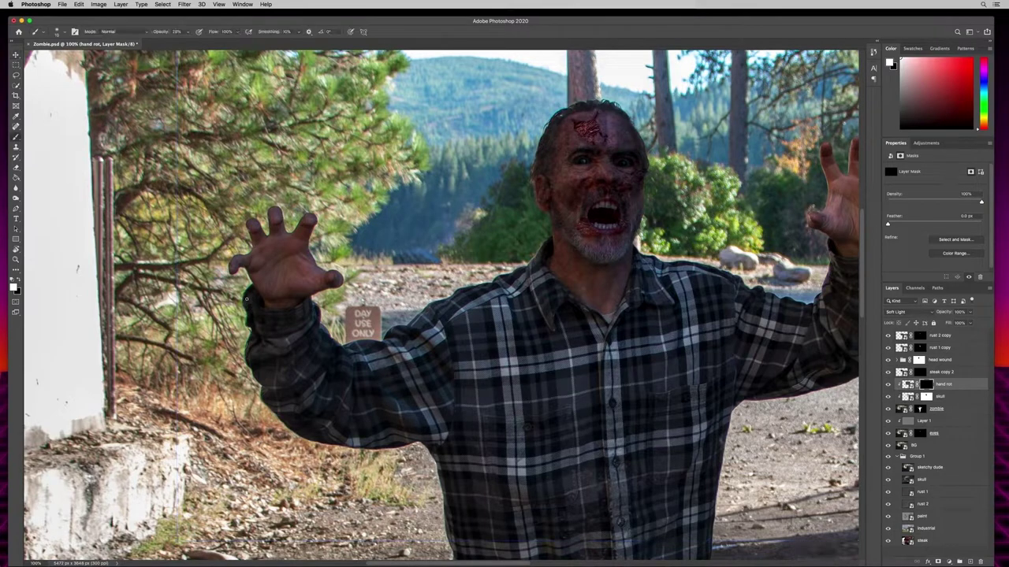
key("bracketright")
key("bracketright")
key("bracketright")
key("bracketright")
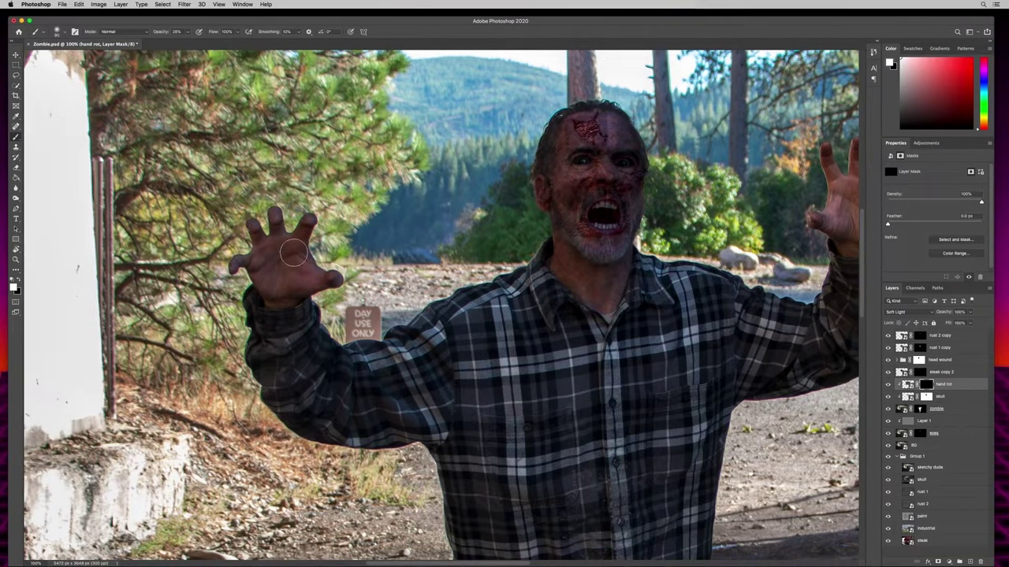
left_click_drag(158, 34, 193, 31)
mouse_move(306, 275)
left_mouse_down()
mouse_move(318, 249)
mouse_move(309, 282)
mouse_move(265, 280)
mouse_move(253, 230)
left_mouse_up()
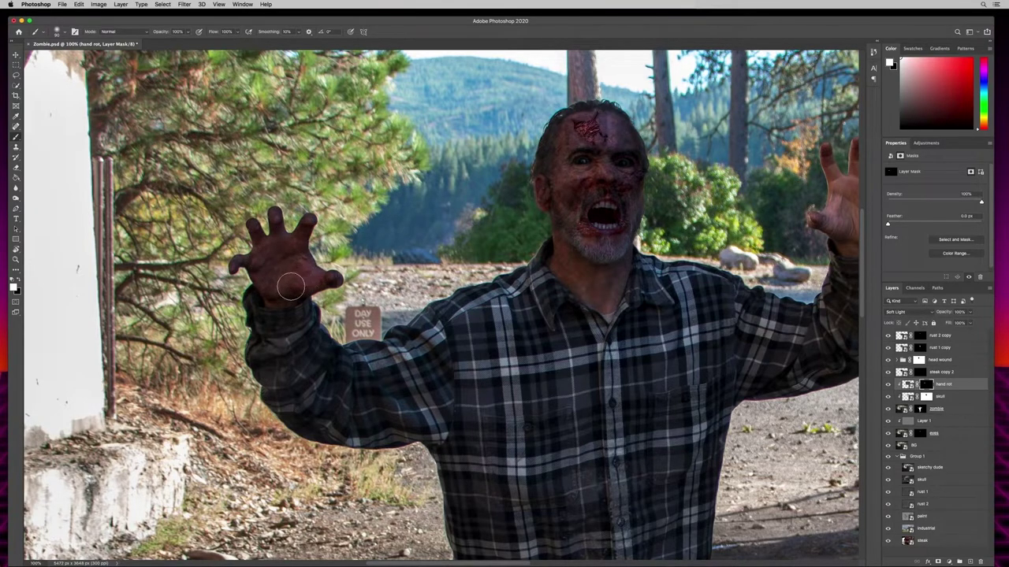
scroll(303, 276, "right", 10)
mouse_move(505, 245)
left_mouse_down()
mouse_move(486, 214)
mouse_move(506, 189)
mouse_move(501, 253)
mouse_move(564, 221)
mouse_move(552, 246)
mouse_move(513, 264)
mouse_move(485, 236)
mouse_move(524, 240)
mouse_move(510, 254)
mouse_move(488, 211)
mouse_move(509, 205)
mouse_move(509, 246)
mouse_move(483, 258)
mouse_move(497, 181)
mouse_move(512, 217)
mouse_move(531, 217)
mouse_move(517, 212)
mouse_move(517, 277)
mouse_move(492, 221)
mouse_move(503, 178)
mouse_move(531, 230)
mouse_move(511, 188)
mouse_move(528, 248)
mouse_move(497, 240)
mouse_move(493, 251)
mouse_move(494, 205)
mouse_move(474, 250)
mouse_move(515, 212)
mouse_move(491, 171)
mouse_move(534, 261)
mouse_move(493, 255)
mouse_move(501, 197)
mouse_move(547, 200)
left_mouse_up()
Change the hand rot layer's blend mode to Overlay and check the texture on the raised hand beside the fence.
left_click(902, 314)
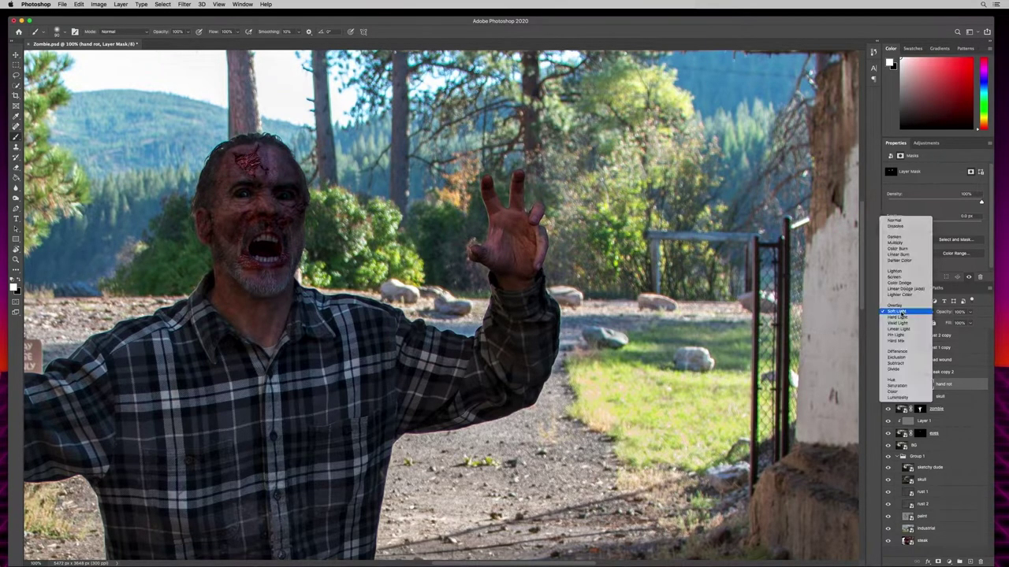
left_click(896, 306)
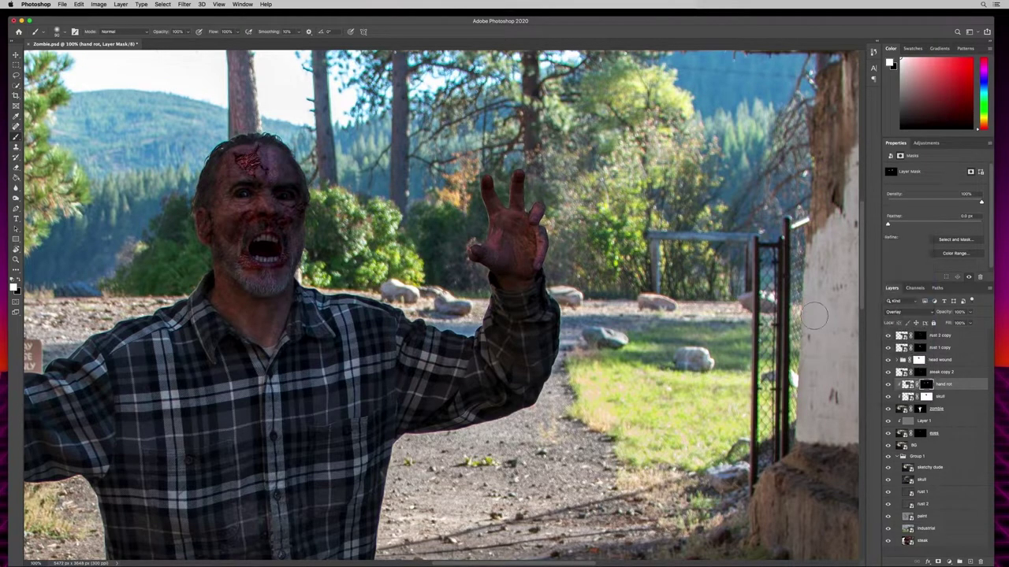
key("super+plus")
key("super+plus")
left_click_drag(496, 266, 304, 387)
key("super+0")
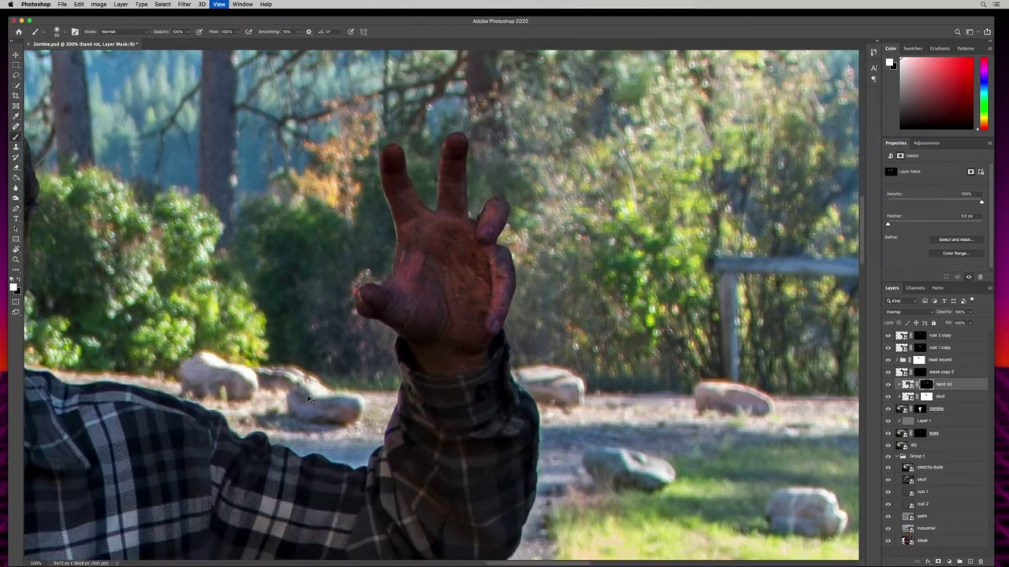
Lower the brush opacity to 24% and paint black on the hand rot mask to soften the texture on the palm beside the tree.
key("super+plus")
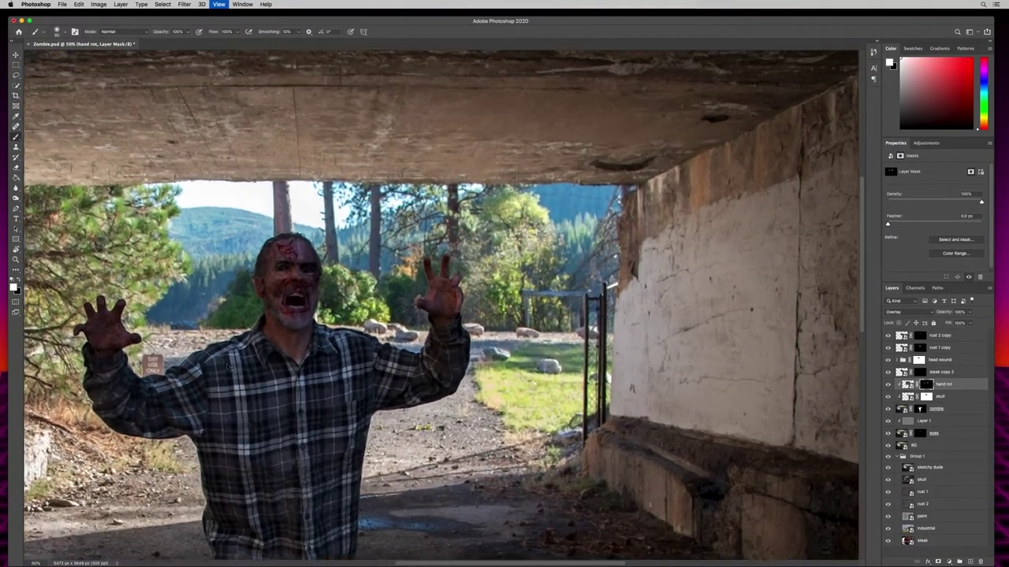
key("super+plus")
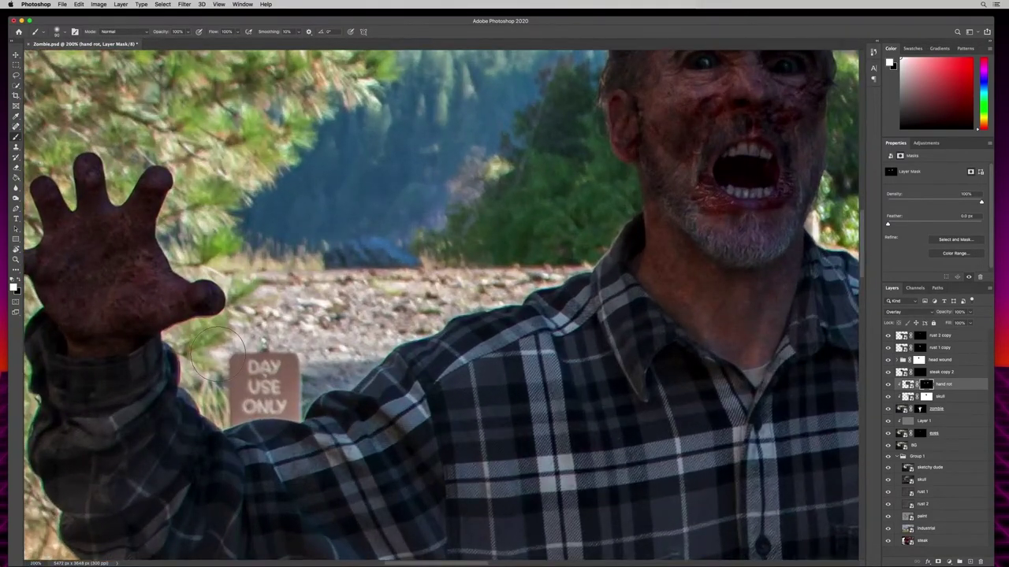
left_click_drag(127, 417, 304, 376)
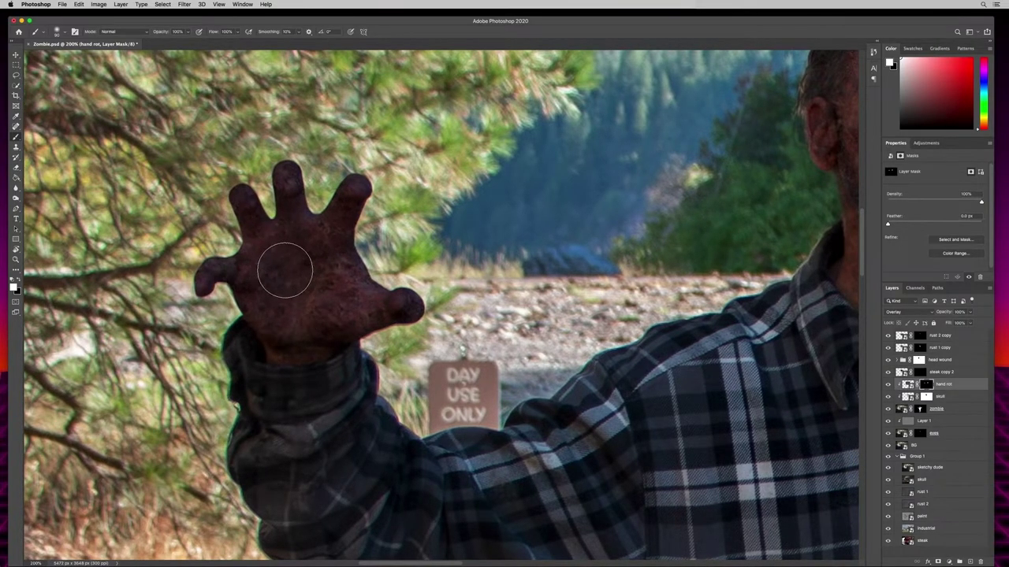
left_click_drag(164, 31, 152, 32)
type("24")
type("x")
left_click_drag(304, 276, 284, 281)
key("bracketleft")
key("bracketleft")
key("bracketleft")
key("bracketleft")
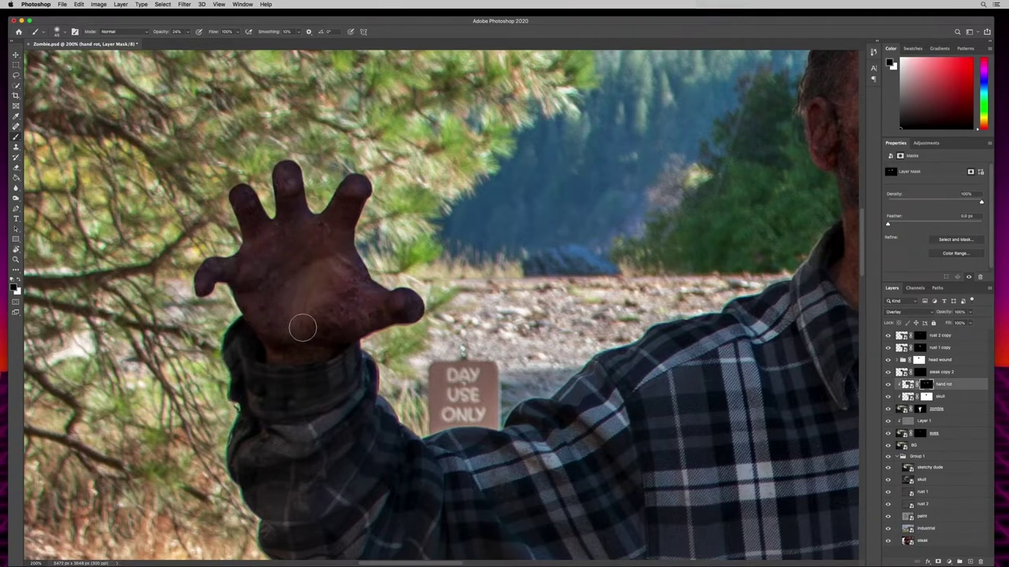
Refine the rot on that hand's fingers by alternating white and black on the mask, then save the document.
key("x")
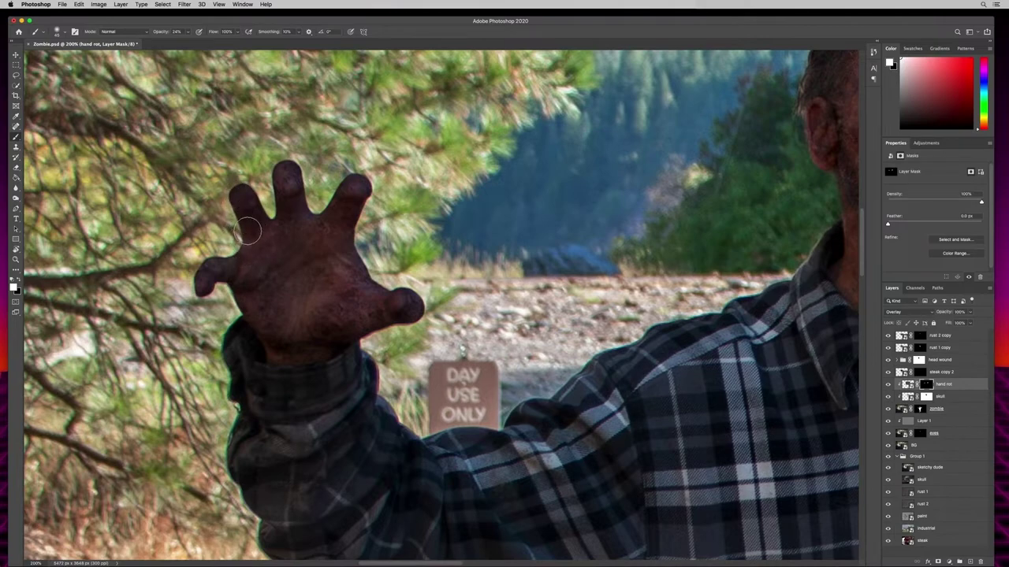
key("x")
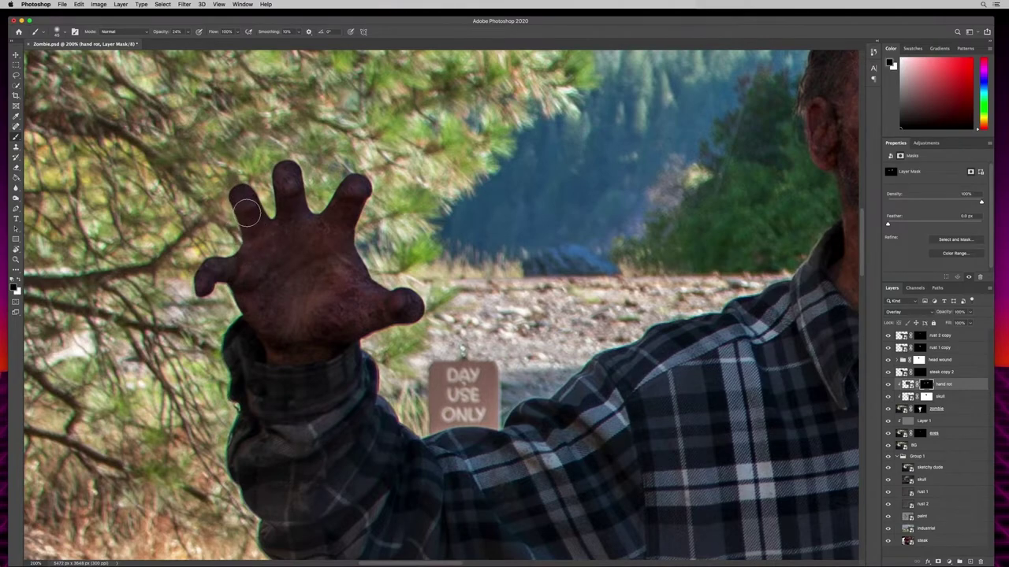
key("x")
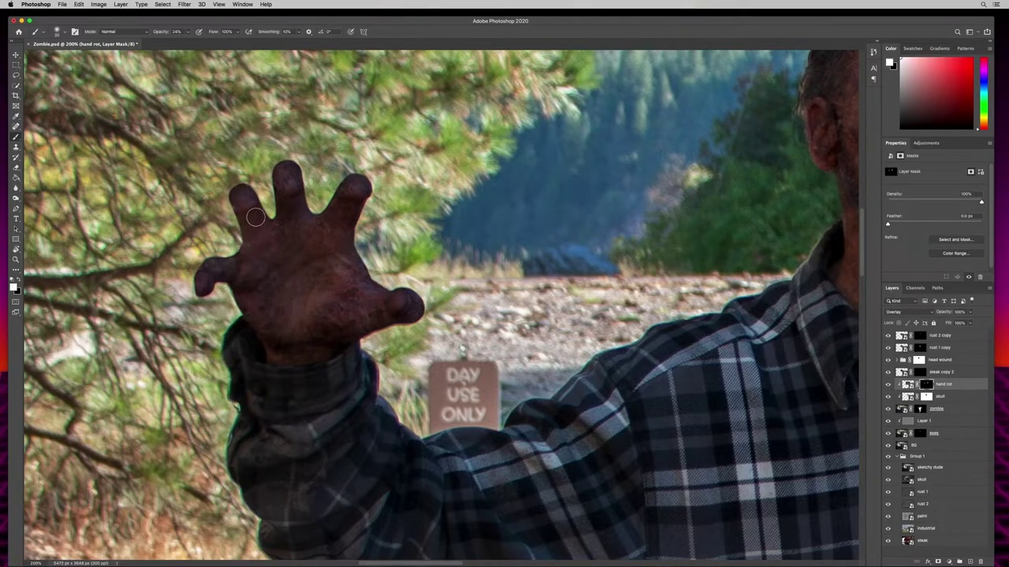
key("super+minus")
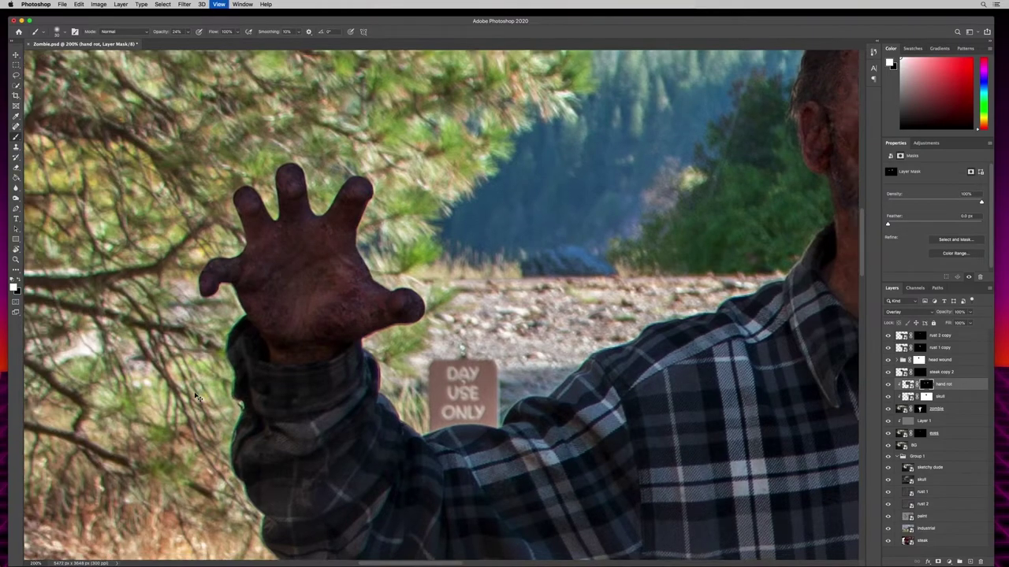
key("super+minus")
key("super+minus")
key("super+minus")
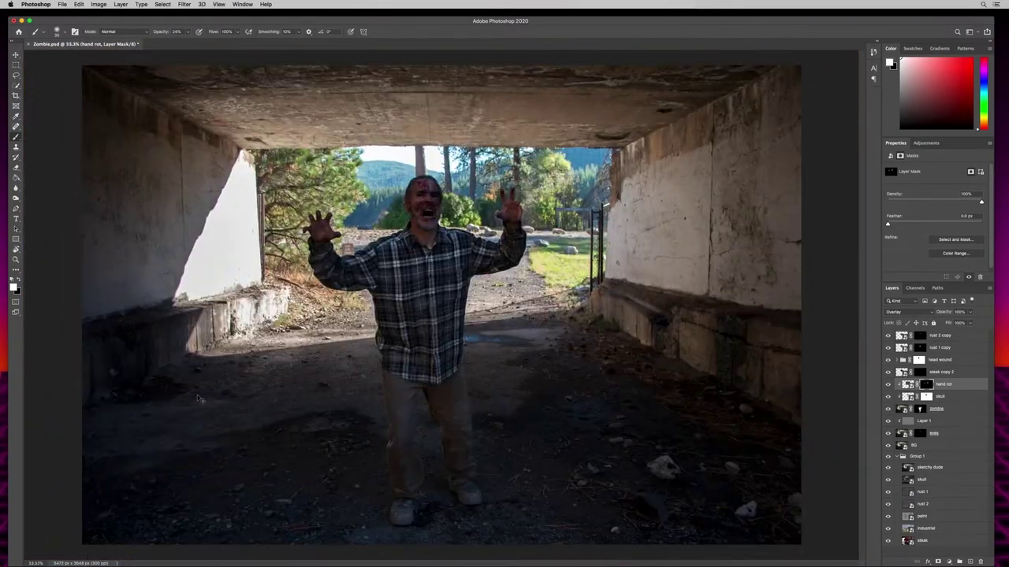
key("super+plus")
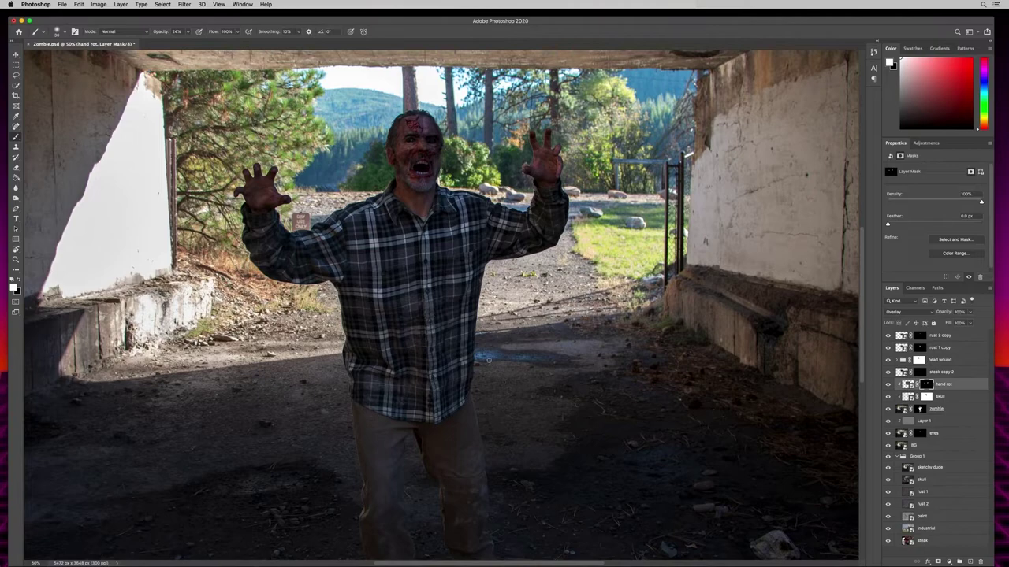
key("super+s")
Duplicate the rust 1 layer and place the copy between the hand rot and steak copy 2 layers.
left_click(921, 457)
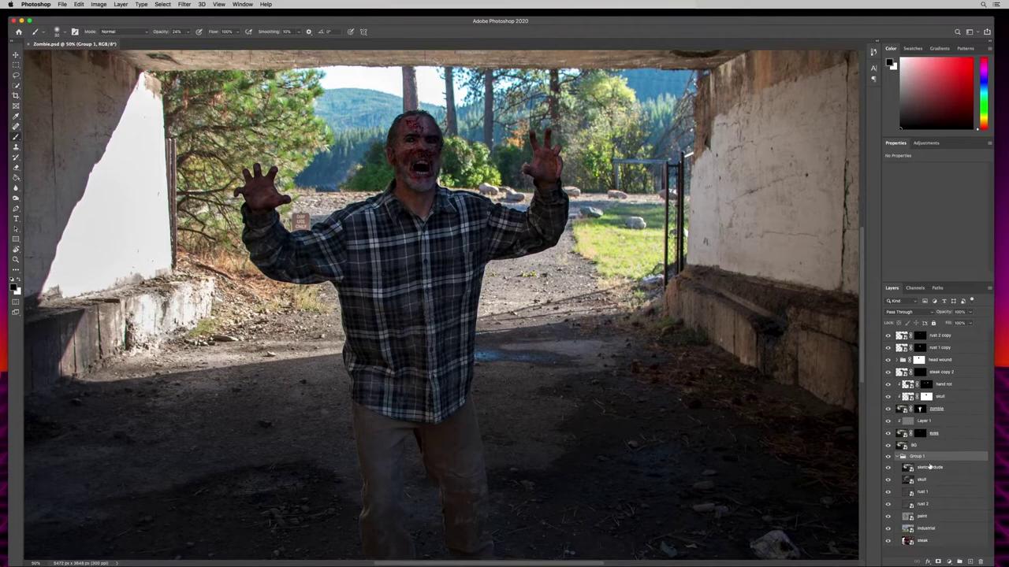
left_click(930, 493)
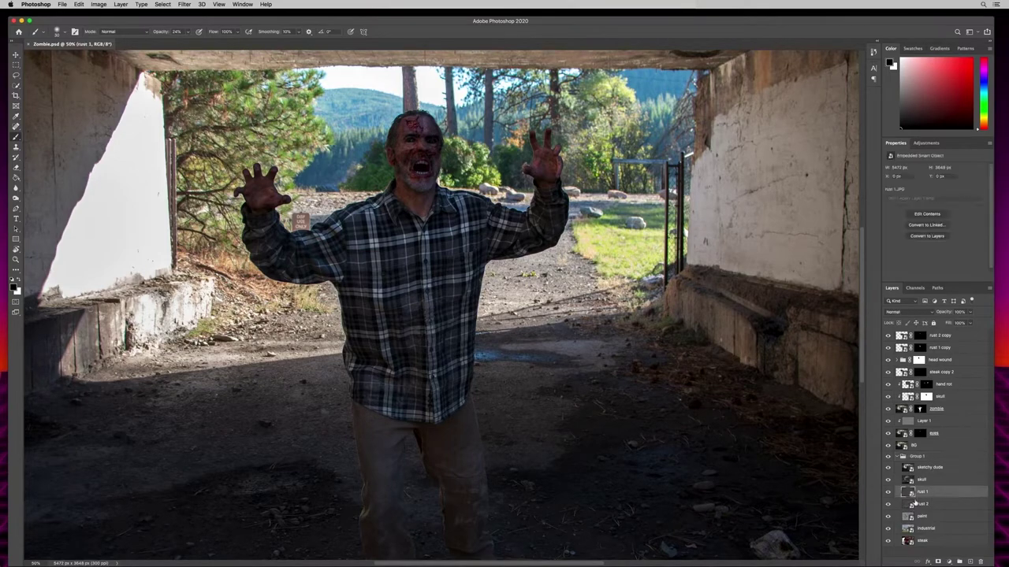
left_click_drag(969, 495, 959, 562)
left_click_drag(957, 492, 955, 385)
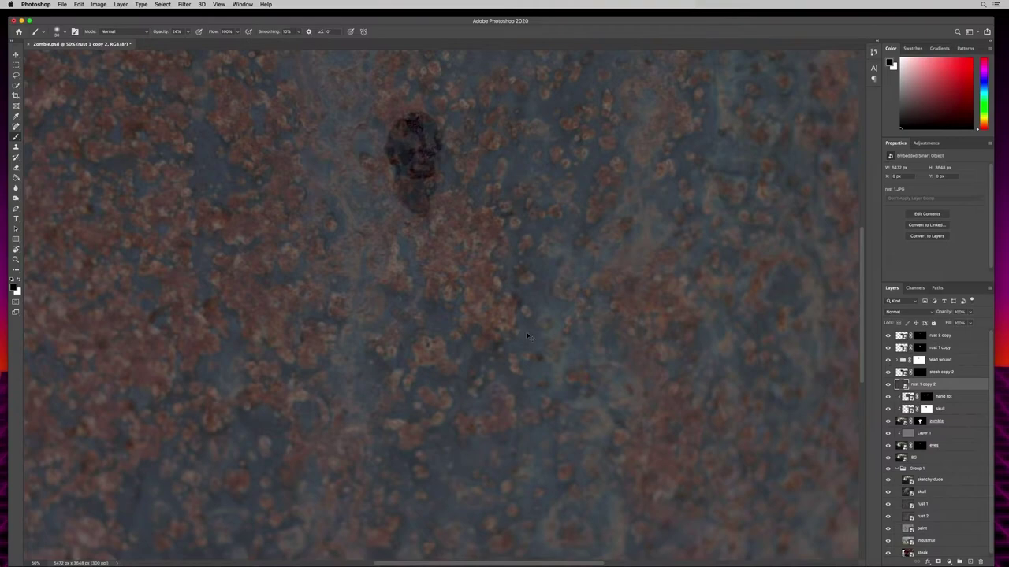
Rotate the new rust 1 copy about 90 degrees and scale it to about 2412 px wide so it covers the man's clothes.
key("super+minus")
key("super+minus")
key("super+minus")
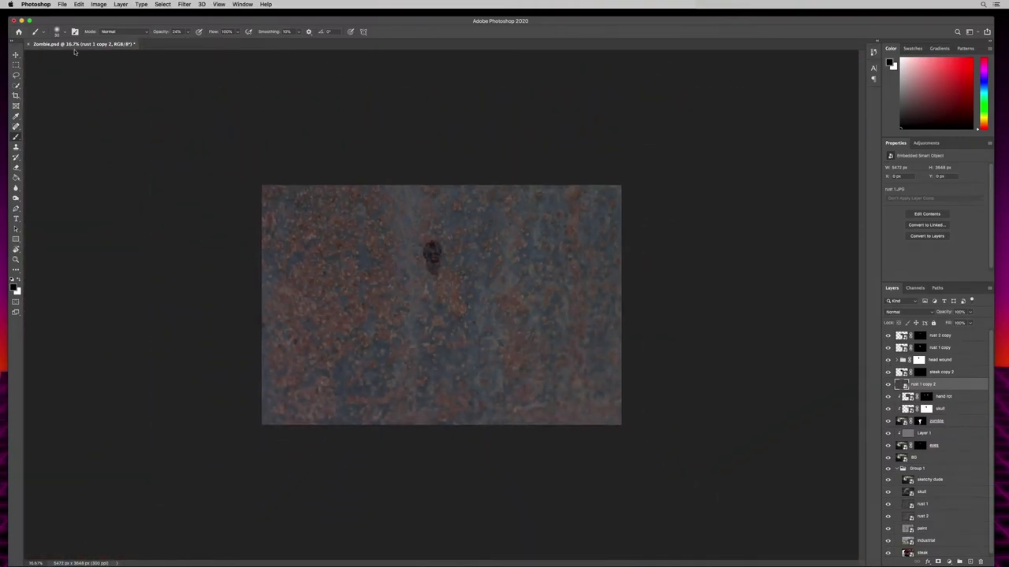
left_click(15, 54)
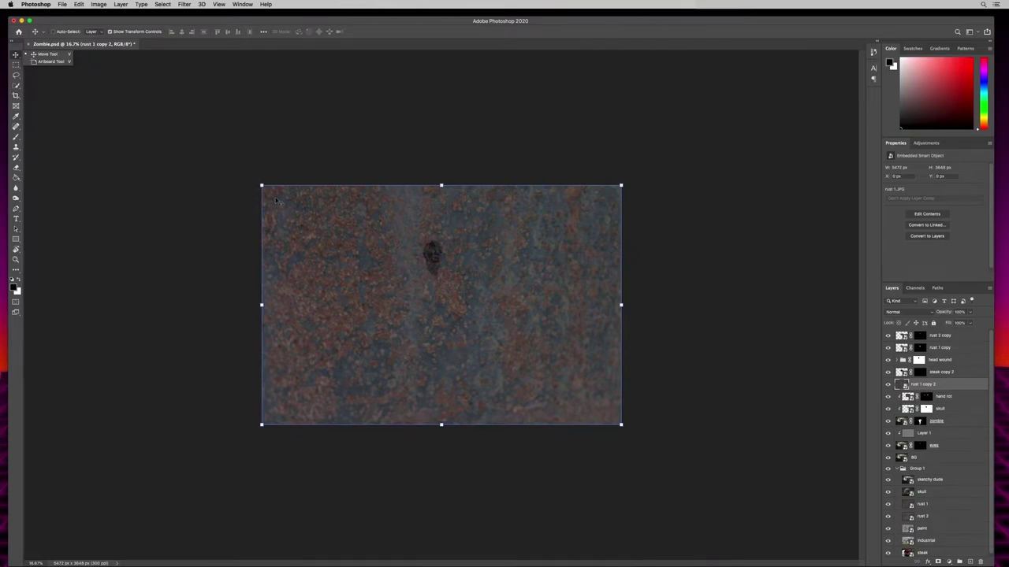
left_click(110, 31)
left_click(109, 32)
left_click(109, 31)
left_click(109, 32)
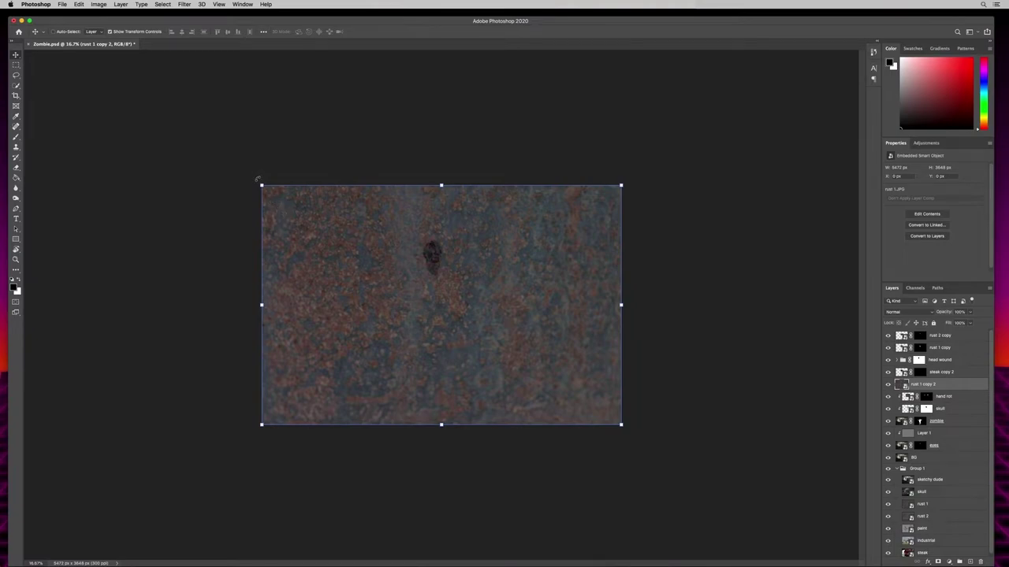
left_click_drag(256, 175, 479, 248)
left_click_drag(405, 296, 437, 305)
mouse_move(435, 324)
left_mouse_down()
mouse_move(435, 334)
mouse_move(434, 302)
mouse_move(433, 317)
left_mouse_up()
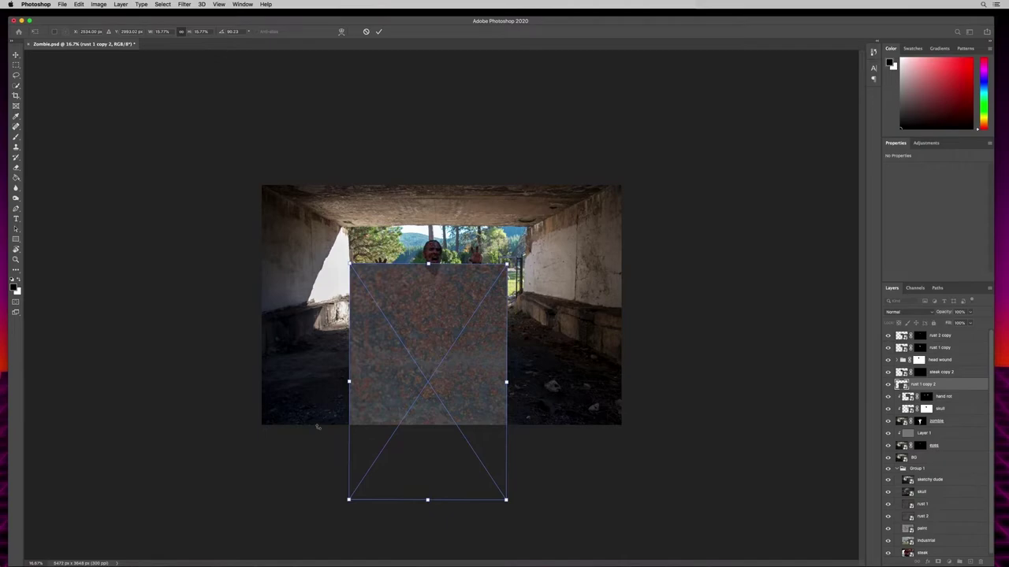
mouse_move(429, 311)
left_mouse_down()
mouse_move(434, 216)
mouse_move(430, 310)
mouse_move(432, 301)
left_mouse_up()
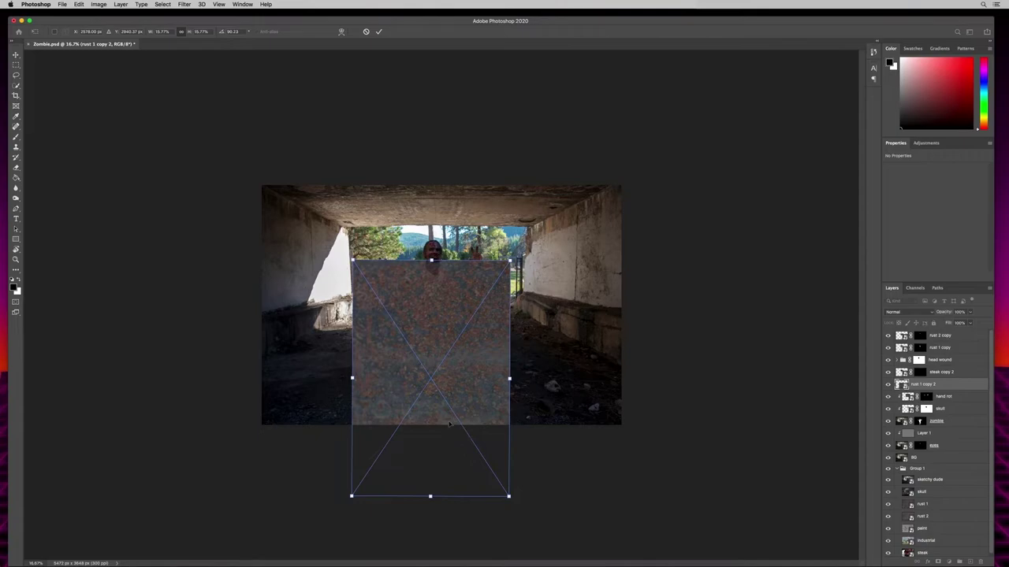
key("Return")
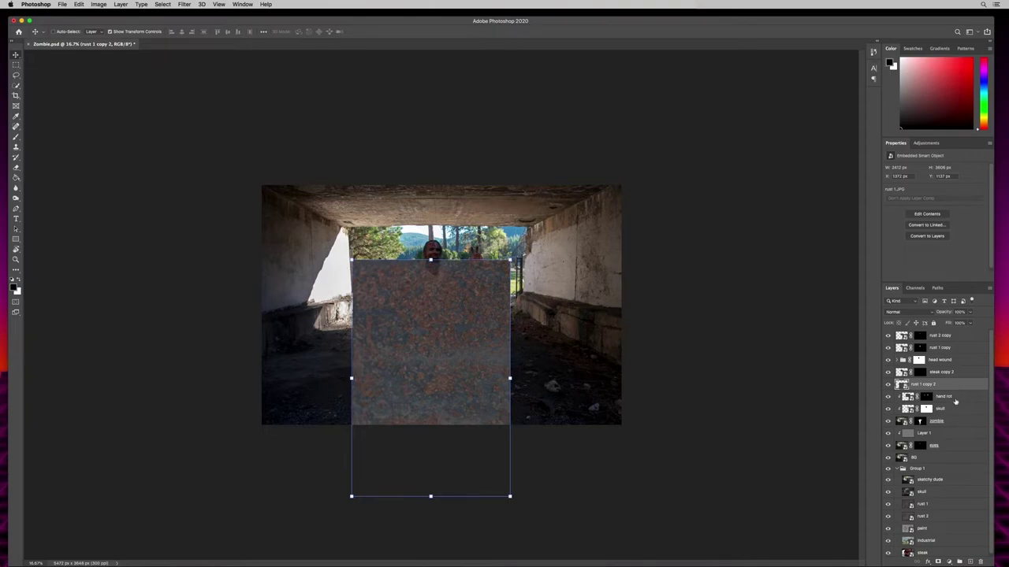
Clip the new rust 1 copy to the zombie layer, set its blend mode to Soft Light and compare the clothes with and without it.
left_click(960, 388, "alt")
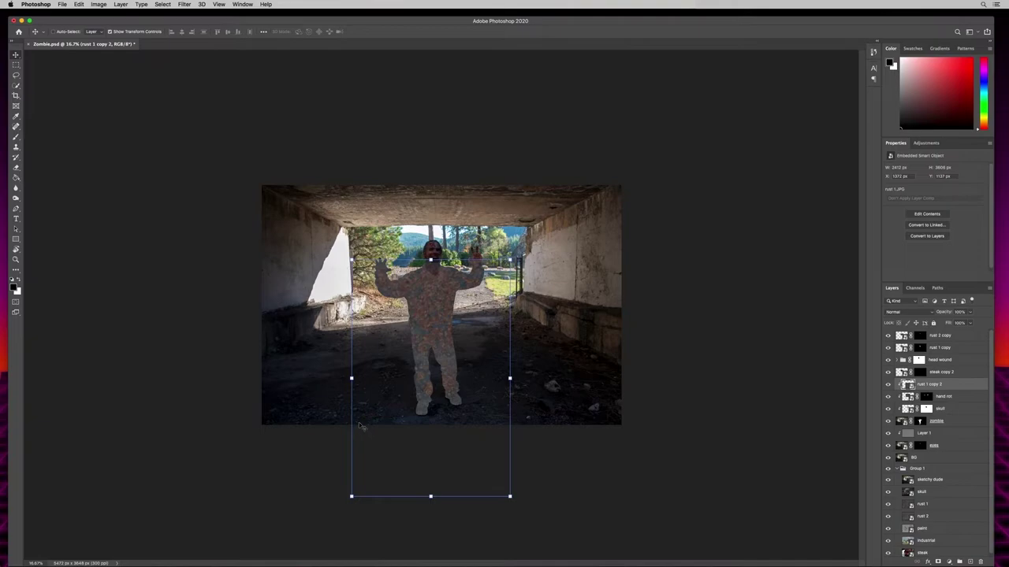
left_click(895, 314)
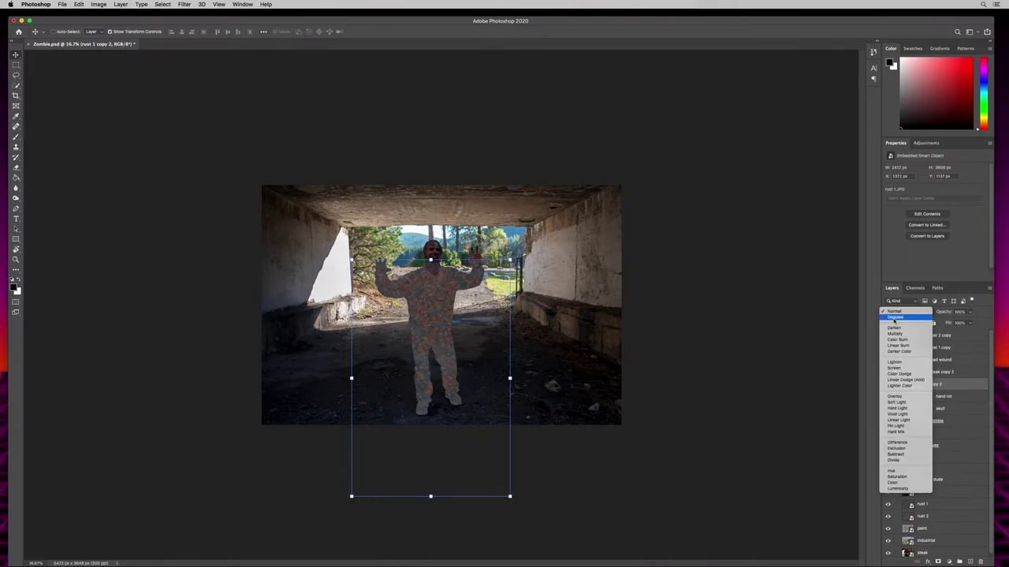
left_click(896, 402)
key("super+equal")
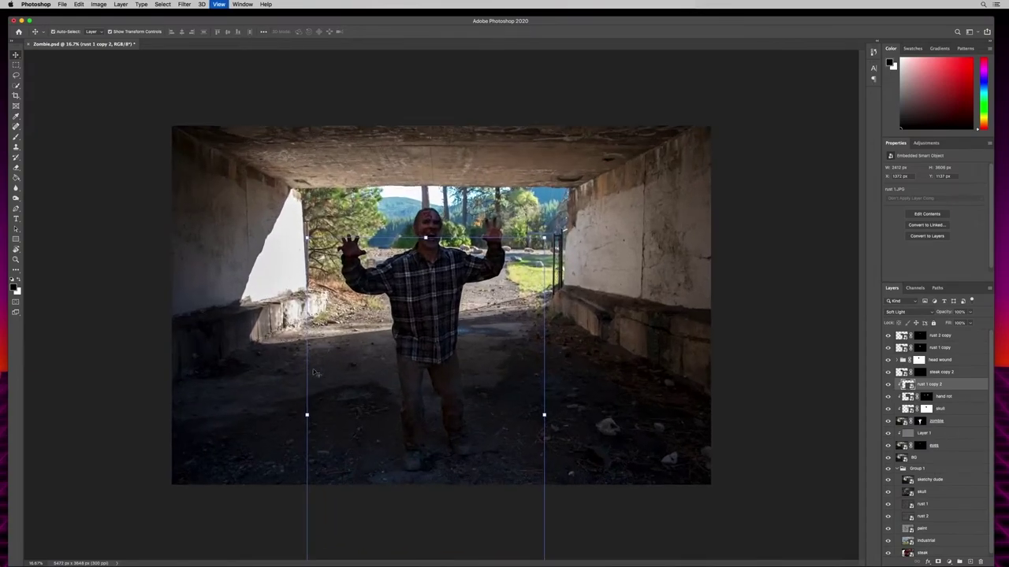
key("super+equal")
key("super+equal")
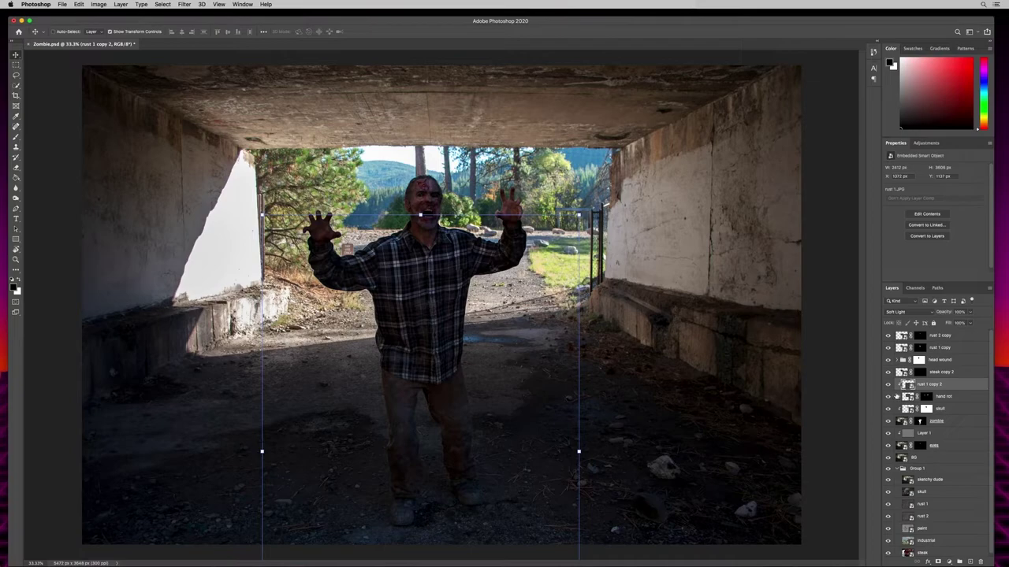
left_click(889, 385)
left_click(888, 385)
left_click(888, 385)
left_click(888, 385)
Add a layer mask to the clipped rust 1 copy and ready the Brush tool with black for painting on it.
left_click(938, 561)
key("b")
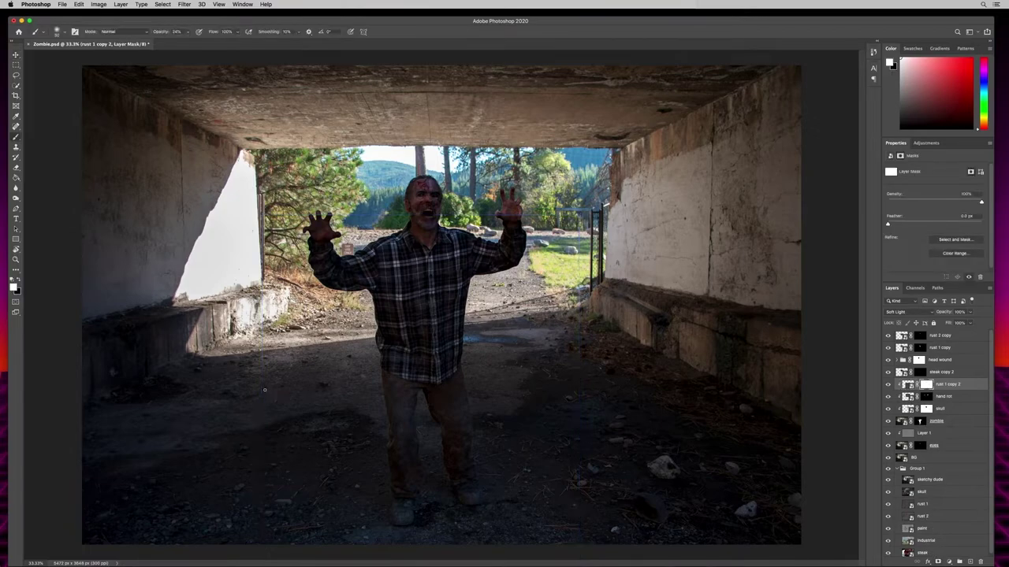
key("x")
key("super+equal")
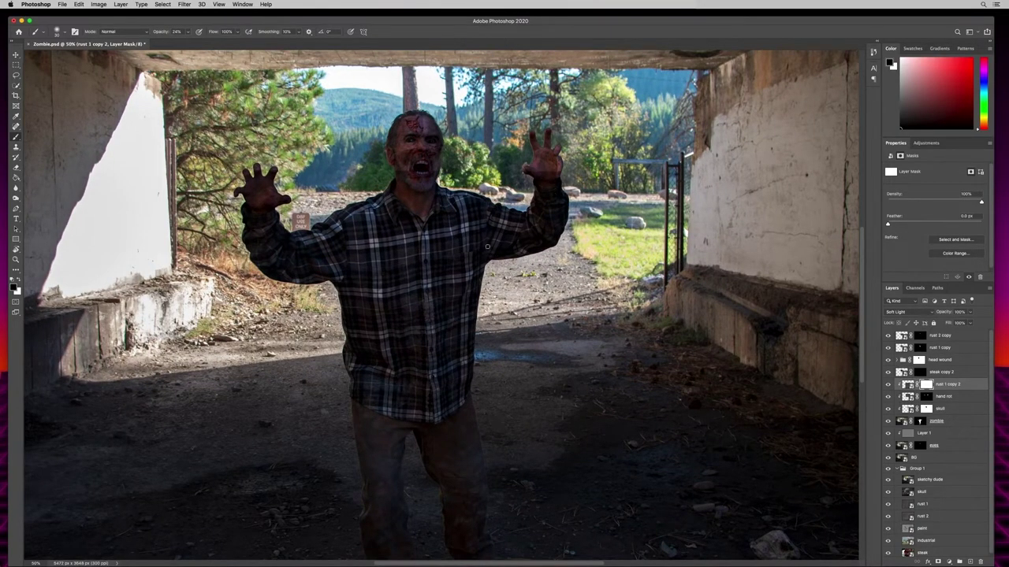
Paint with a larger black brush at 100% opacity on the rust 1 copy 2 mask to hide rust on the man's hands.
key("bracketright")
key("bracketright")
key("0")
left_click_drag(926, 385, 926, 396)
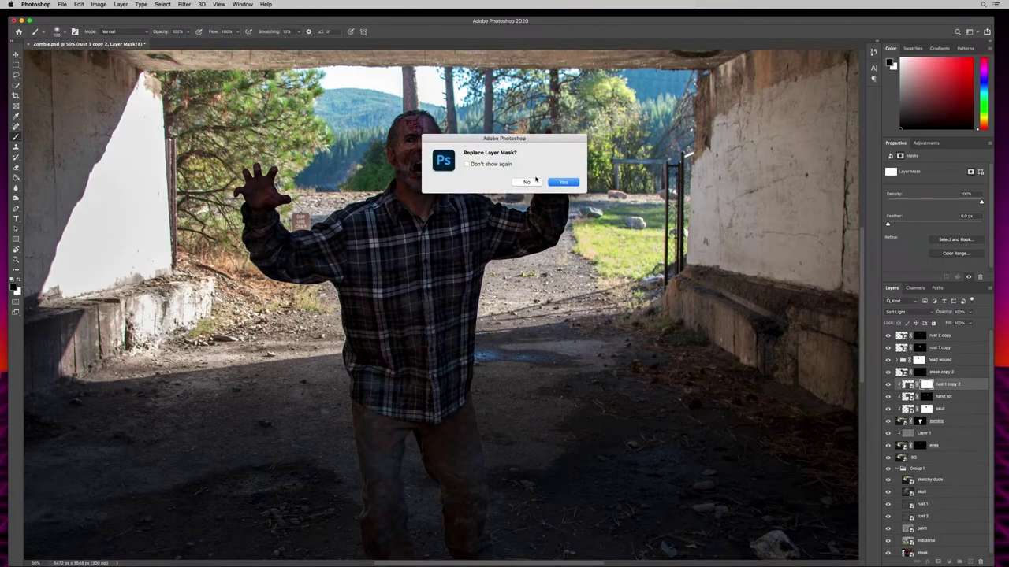
left_click(536, 180)
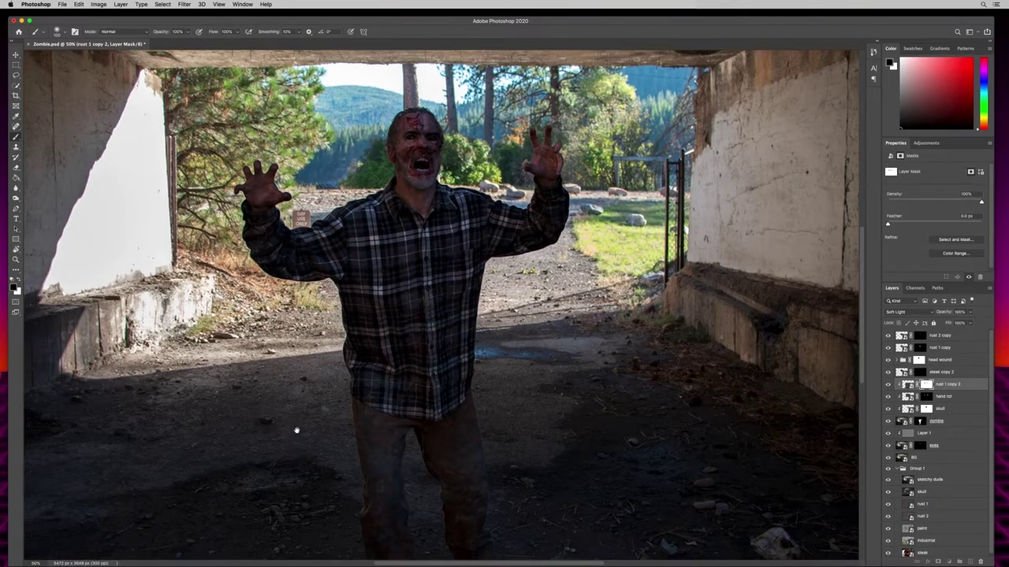
Examine the rust texture on the shirt, trousers and boots up close and across the whole composite.
scroll(279, 277, "down", 5)
key("super+plus")
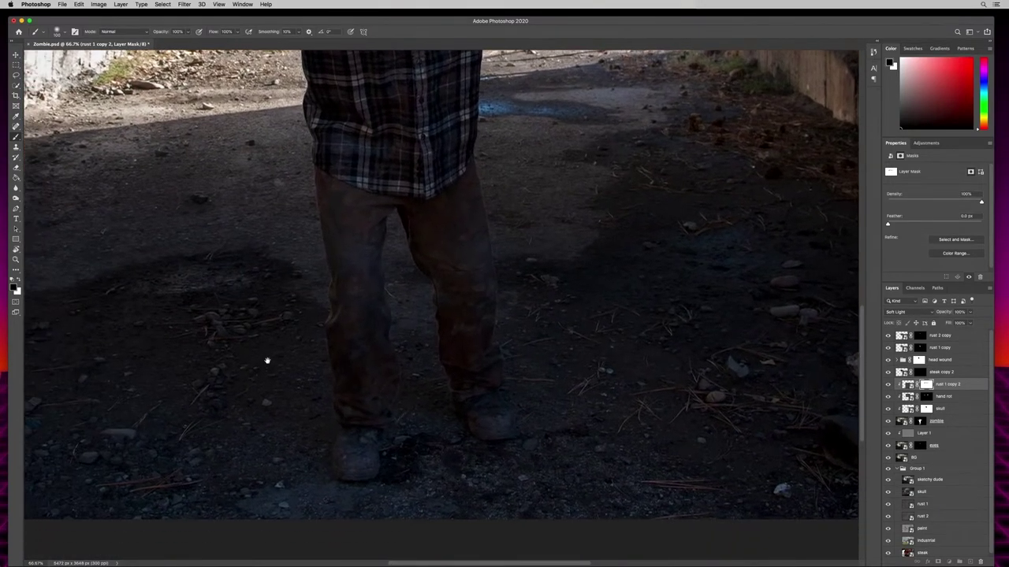
key("super+plus")
key("super+minus")
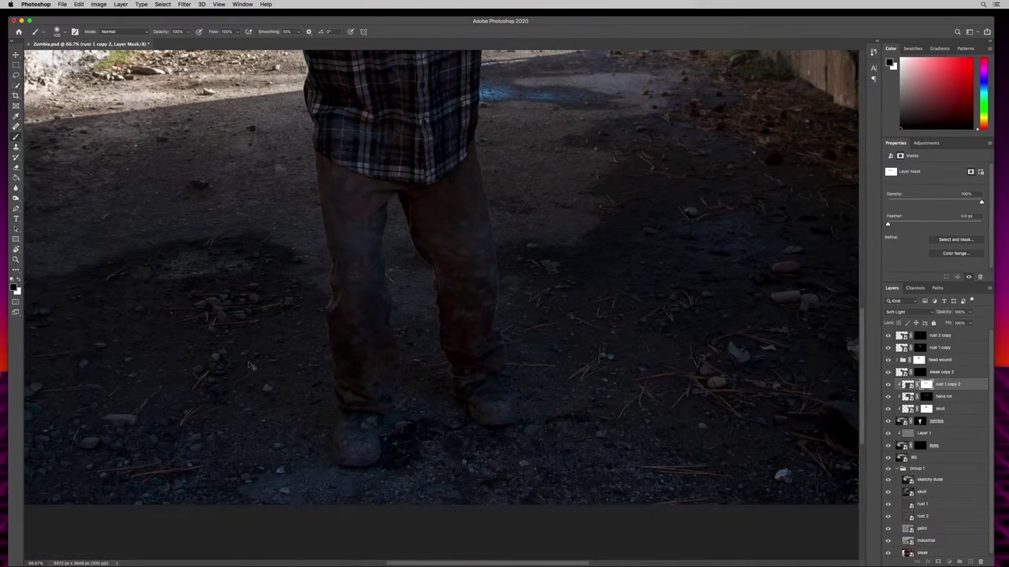
key("super+plus")
key("super+minus")
key("super+minus")
key("super+minus")
key("super+plus")
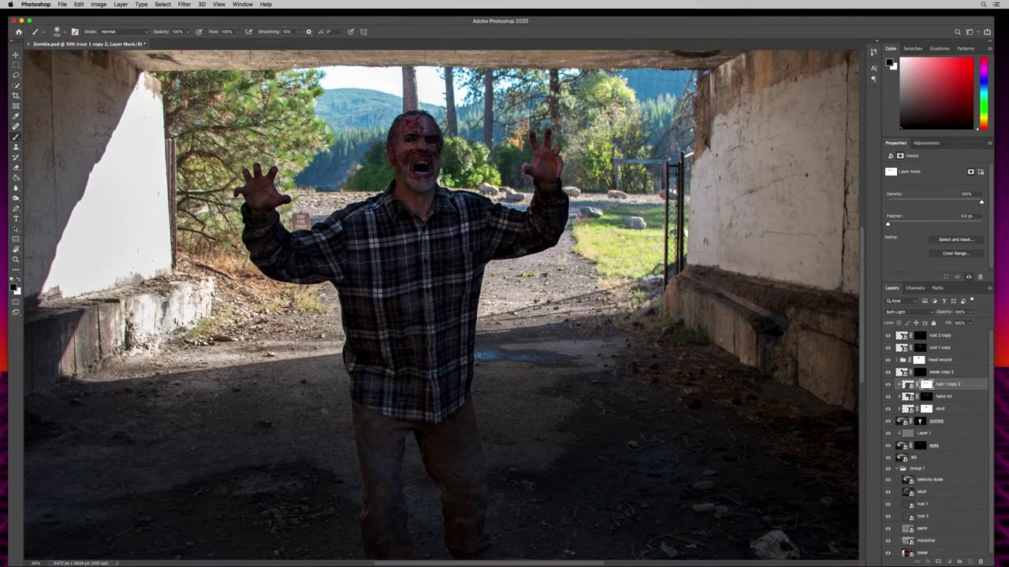
key("super+minus")
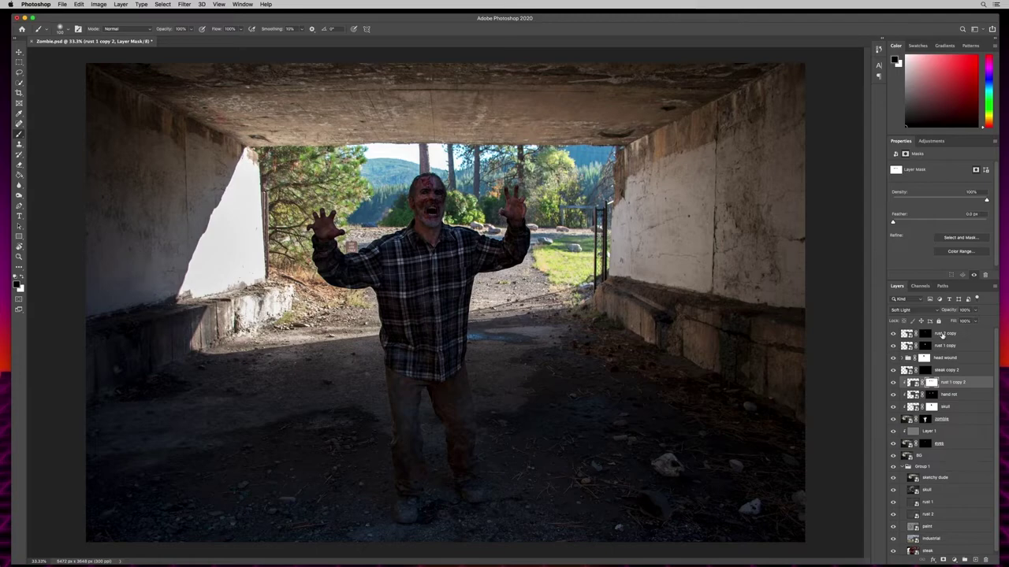
Rename the rust 2 copy layer as head rust 2.
left_click(942, 334)
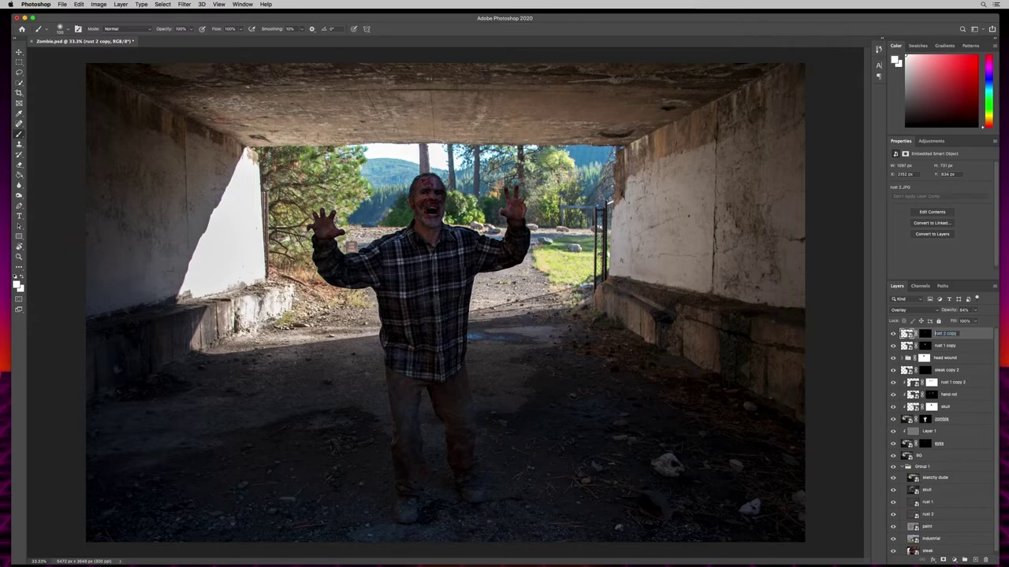
type("head")
key("BackSpace")
key("BackSpace")
key("BackSpace")
key("BackSpace")
key("BackSpace")
key("Tab")
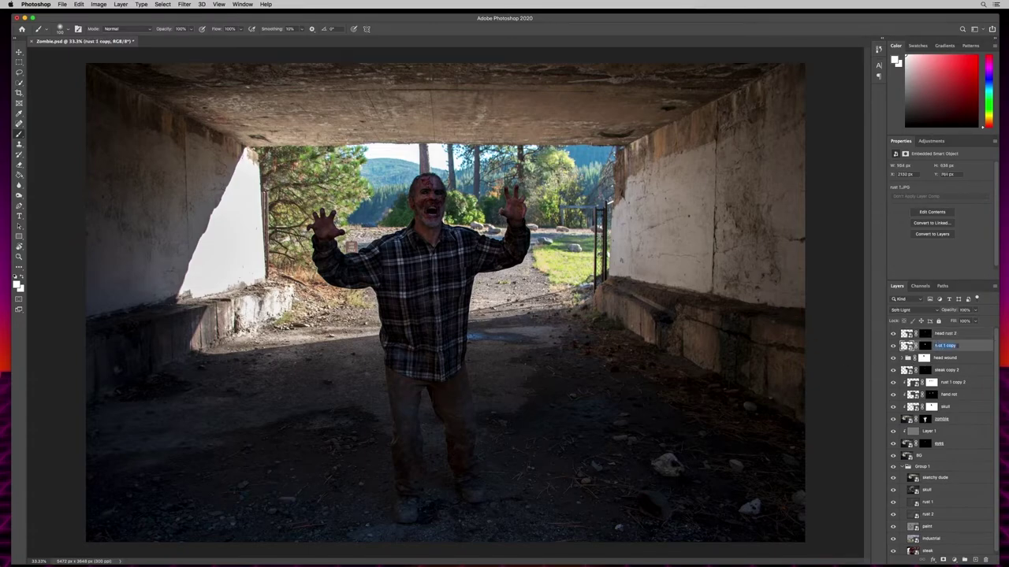
Rename the rust 1 copy layer as head rust 1.
key("Left")
type("head")
key("BackSpace")
key("BackSpace")
Paint white on the head rust 2 layer mask at 36% brush opacity to reveal rust on the man's forehead and face.
left_click(956, 337)
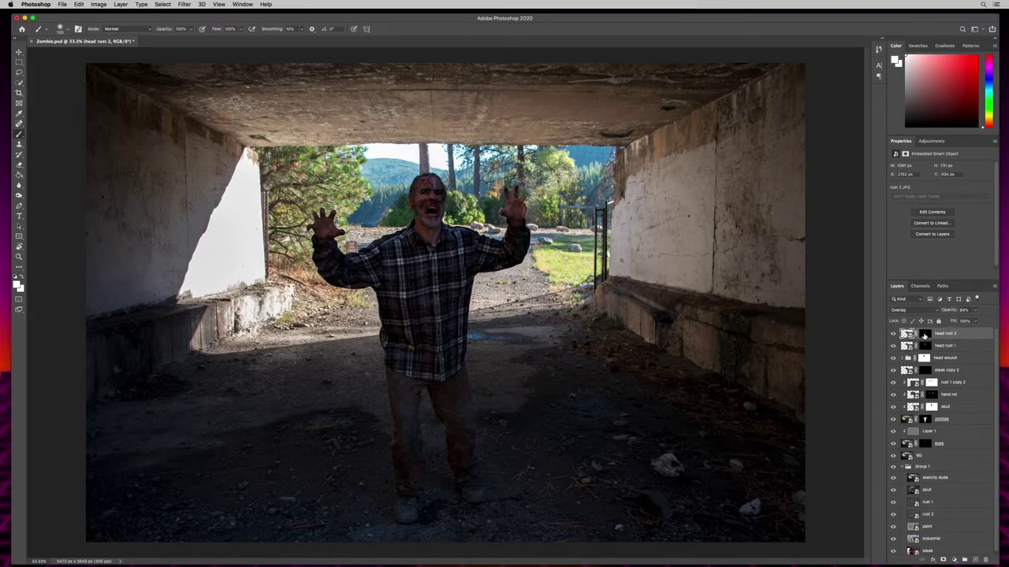
left_click(924, 333)
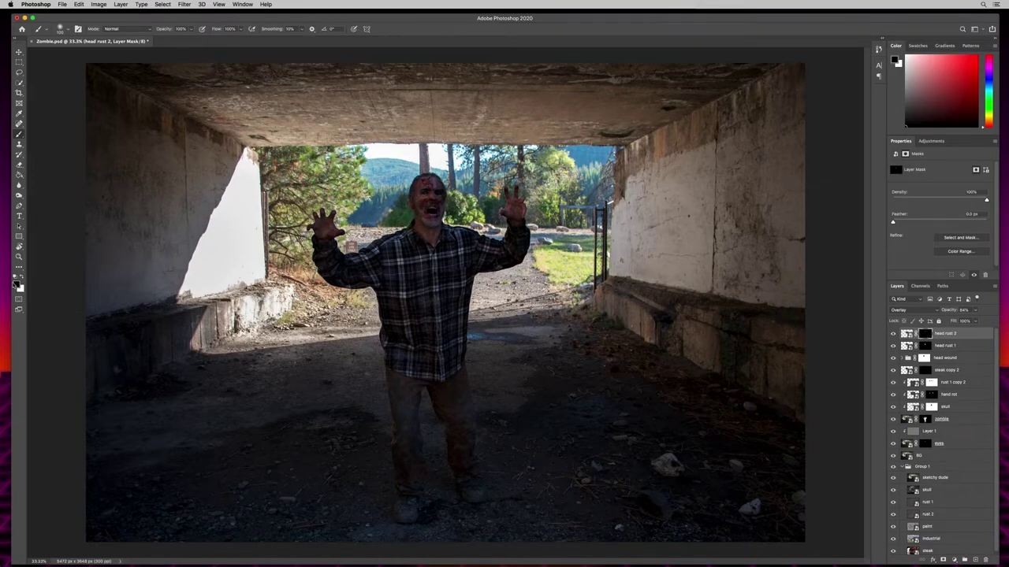
key("x")
key("super+equal")
key("super+equal")
scroll(430, 261, "up", 4)
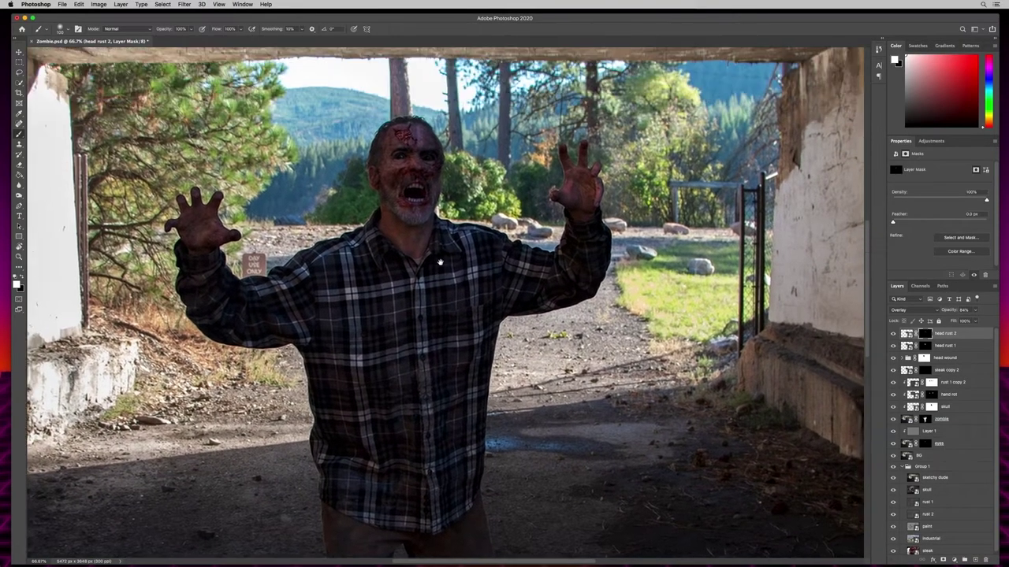
key("super+equal")
key("super+equal")
scroll(162, 88, "up", 2)
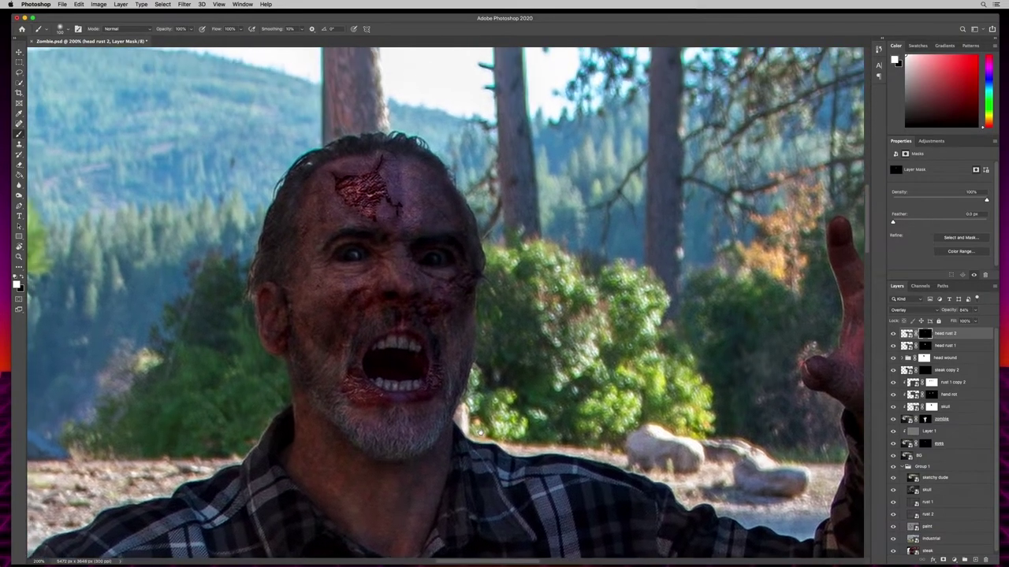
mouse_move(166, 29)
left_mouse_down()
mouse_move(157, 22)
mouse_move(158, 32)
left_mouse_up()
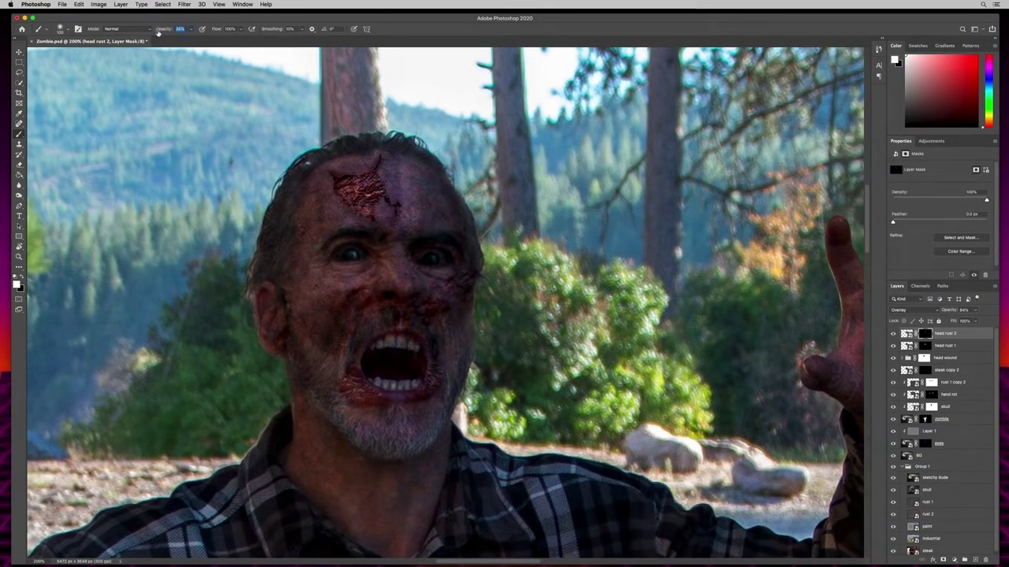
mouse_move(383, 192)
left_mouse_down()
mouse_move(405, 218)
mouse_move(405, 165)
mouse_move(406, 223)
mouse_move(408, 184)
mouse_move(404, 213)
left_mouse_up()
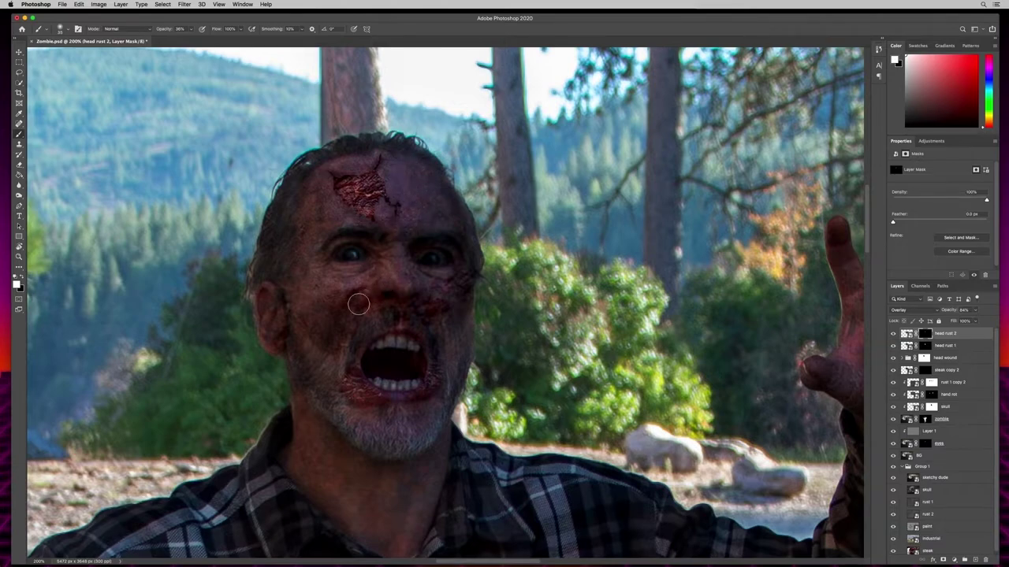
scroll(359, 315, "down", 5)
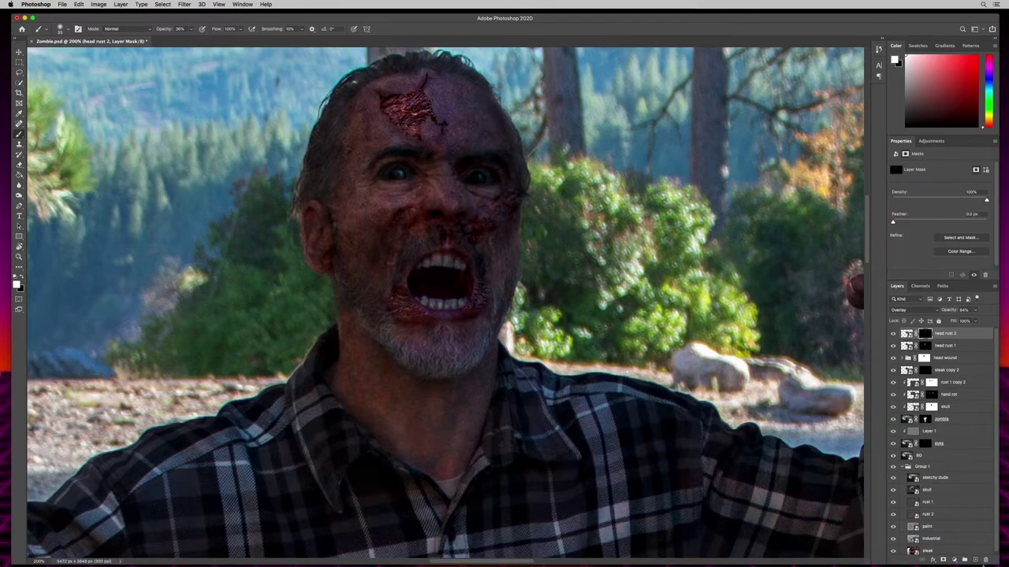
Add a new layer above head rust 2, fill it with 50% Gray and set its blend mode to Overlay.
left_click(975, 560)
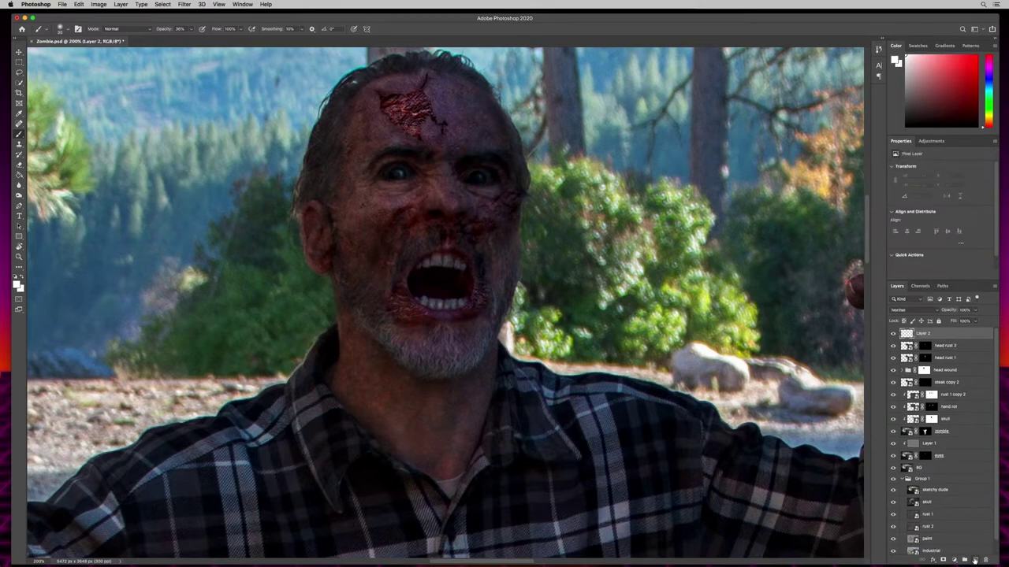
left_click(79, 4)
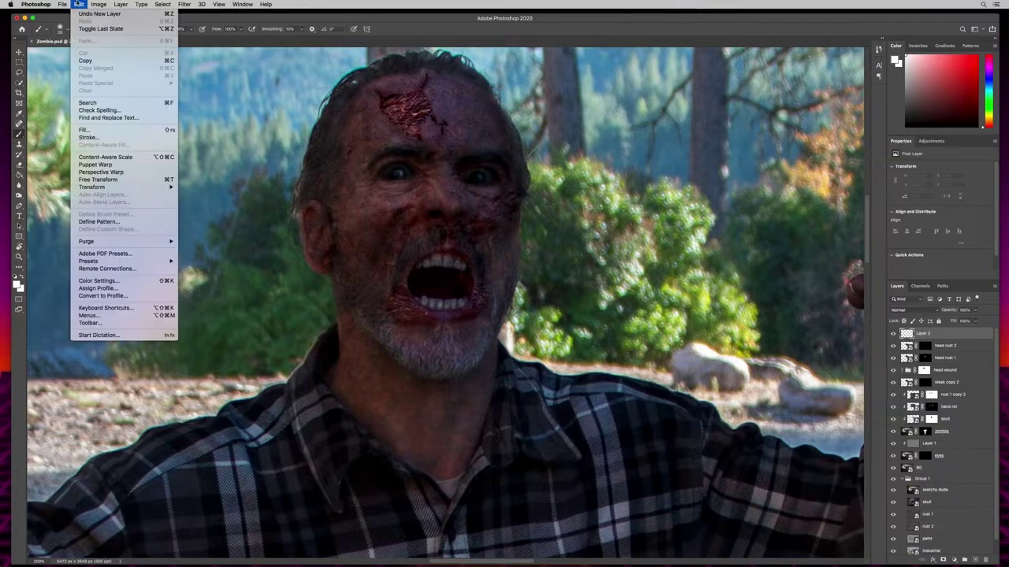
left_click(83, 130)
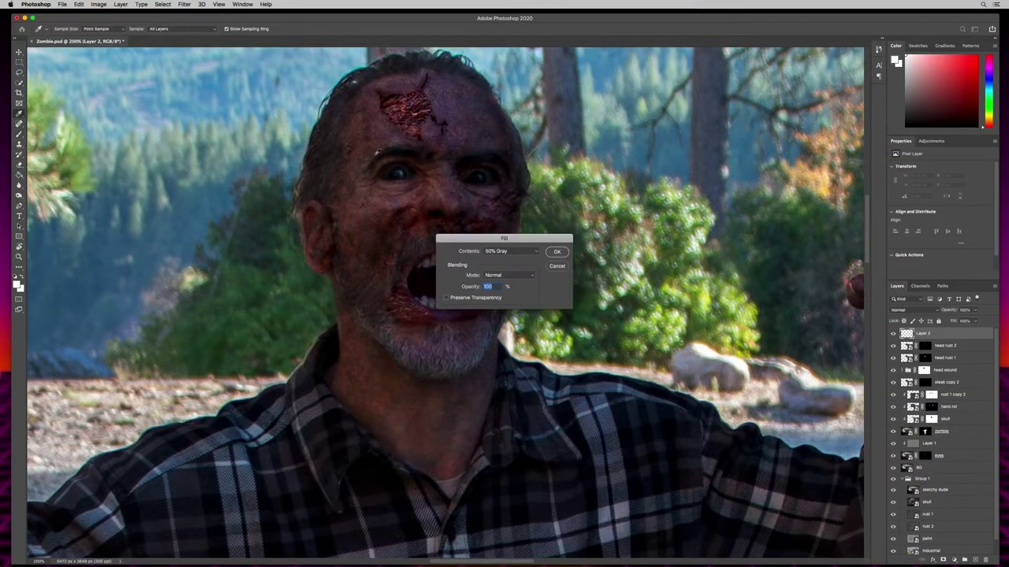
left_click(555, 251)
key("b")
left_click(899, 310)
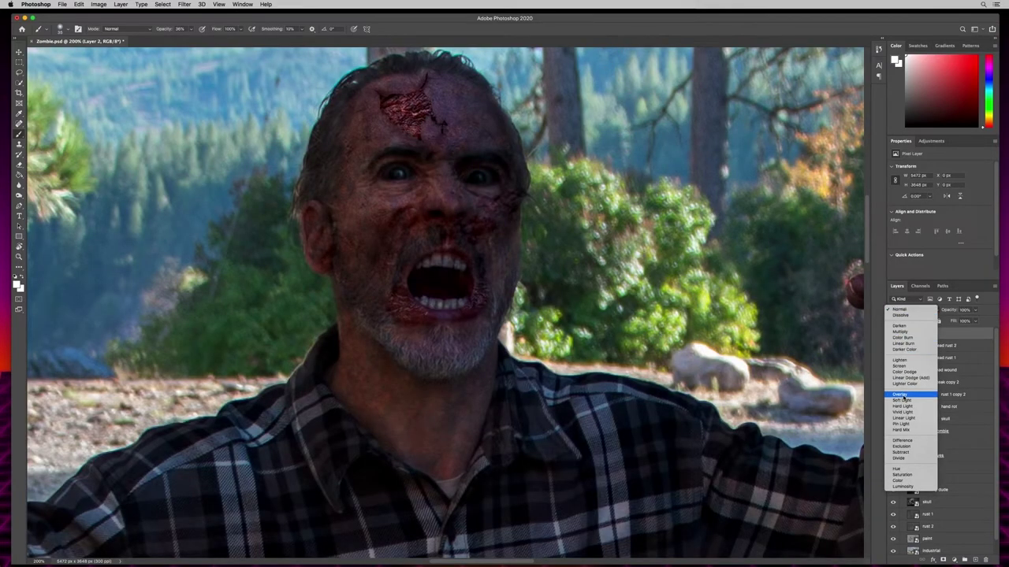
left_click(902, 395)
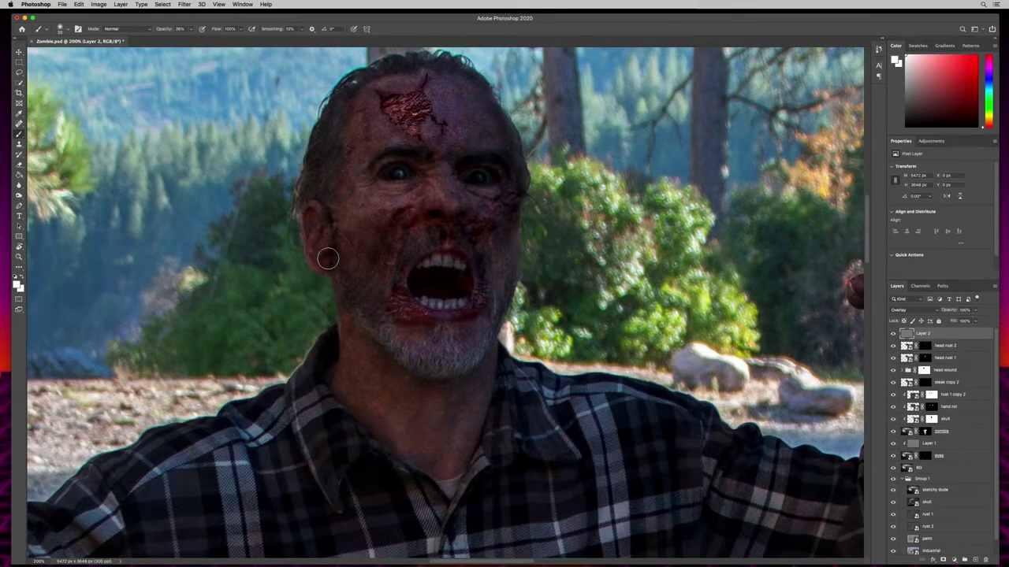
Darken the forehead wound, face and mouth area on the gray layer with the Burn tool, size 30, Midtones range, 27% exposure.
left_click(19, 202)
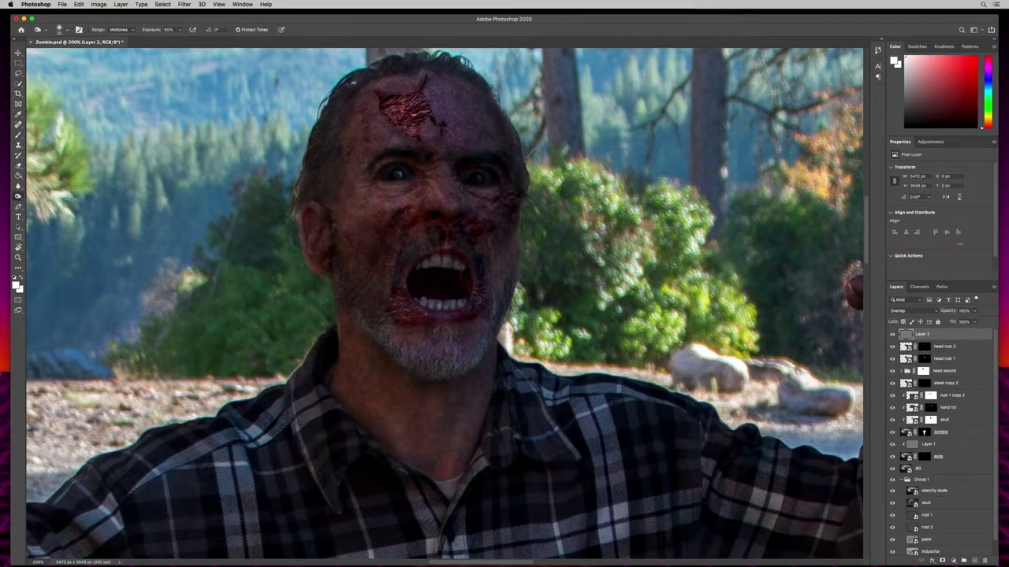
left_click(61, 30)
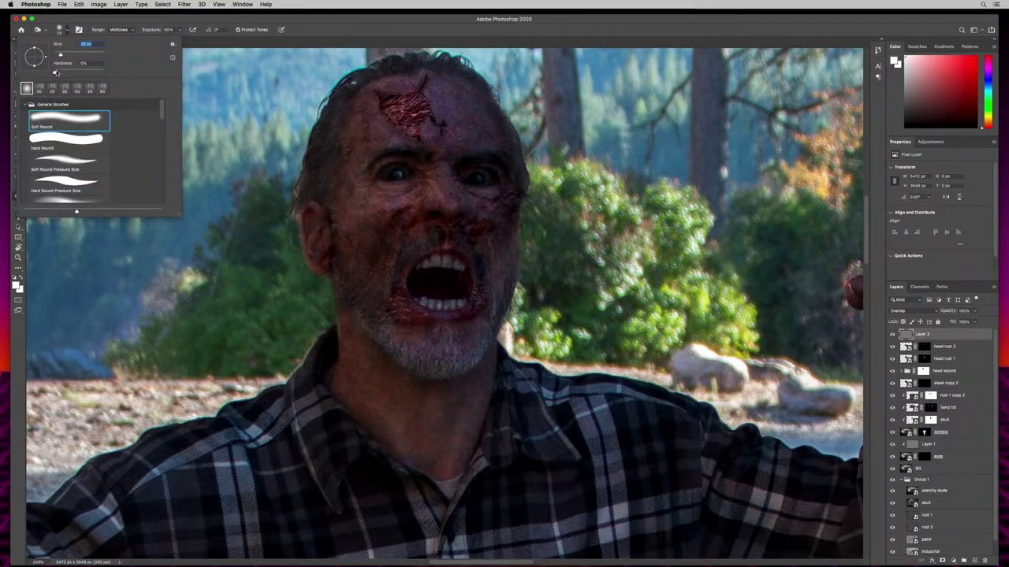
type("30")
key("Return")
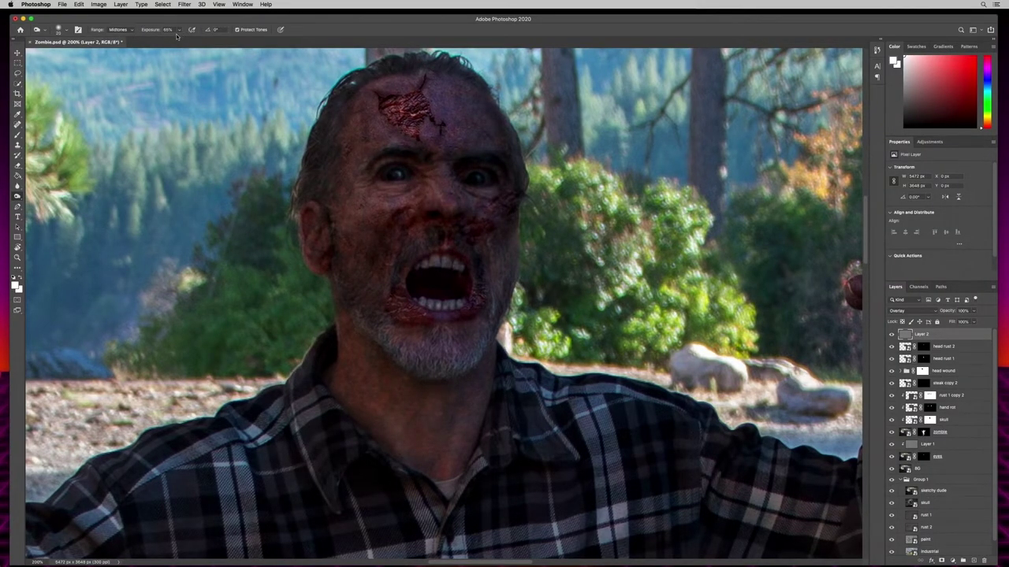
left_click(150, 29)
key("Return")
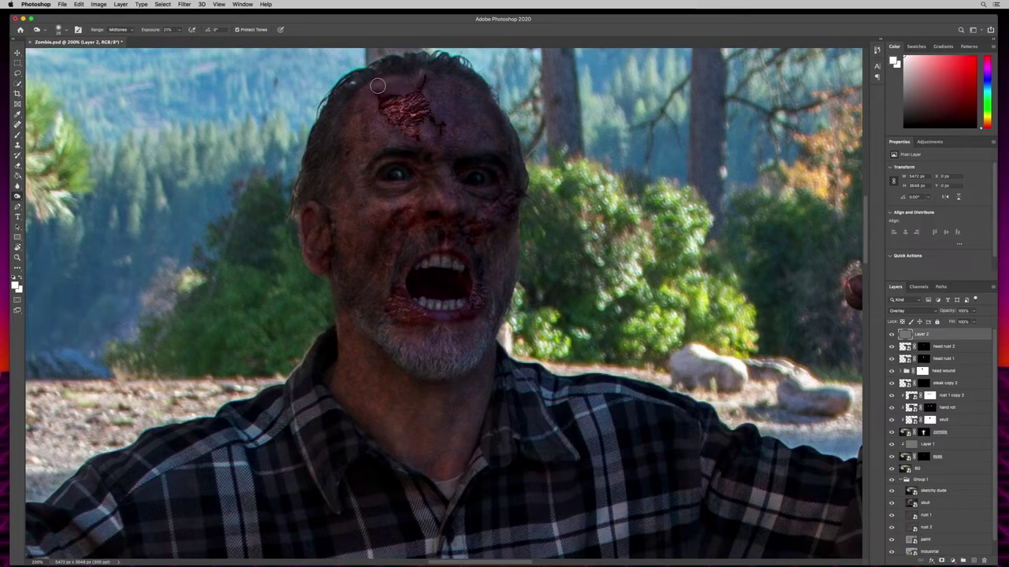
mouse_move(399, 137)
left_mouse_down()
mouse_move(385, 112)
mouse_move(412, 98)
mouse_move(375, 112)
mouse_move(421, 97)
mouse_move(408, 121)
mouse_move(386, 106)
mouse_move(416, 133)
mouse_move(402, 101)
mouse_move(372, 104)
mouse_move(411, 105)
mouse_move(409, 127)
mouse_move(403, 95)
mouse_move(394, 123)
left_mouse_up()
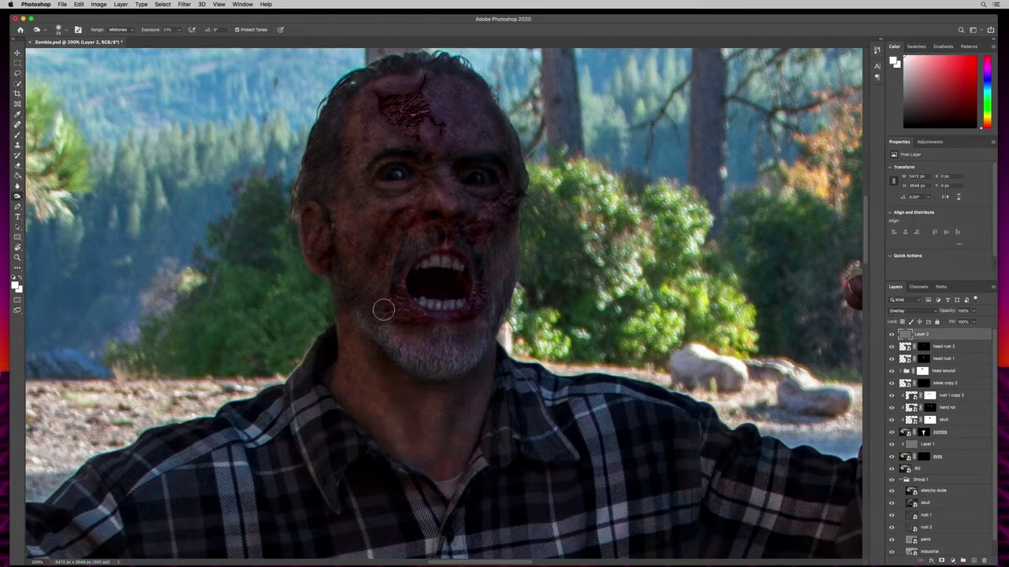
left_click_drag(428, 254, 438, 260)
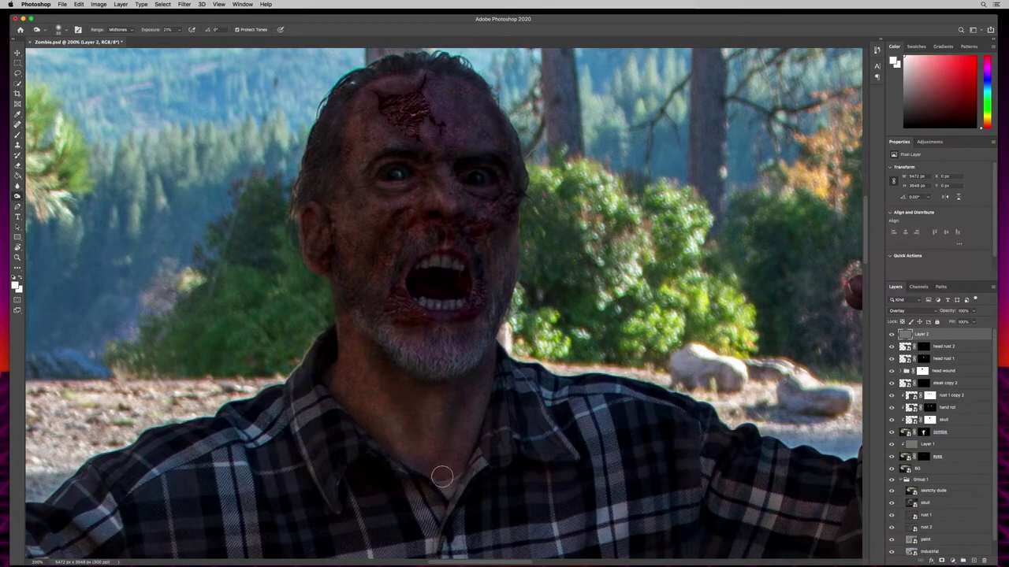
key("super+0")
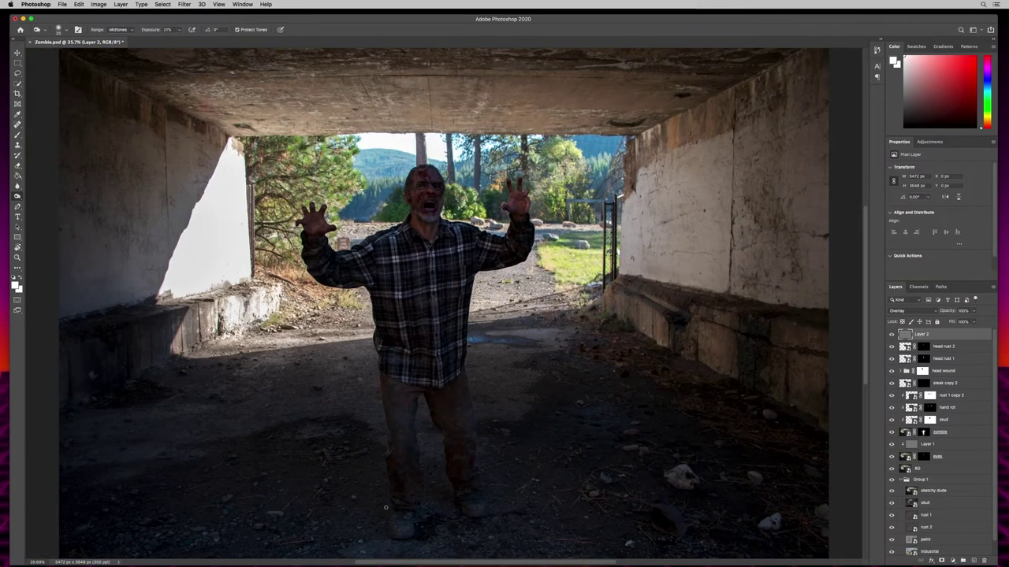
key("super+minus")
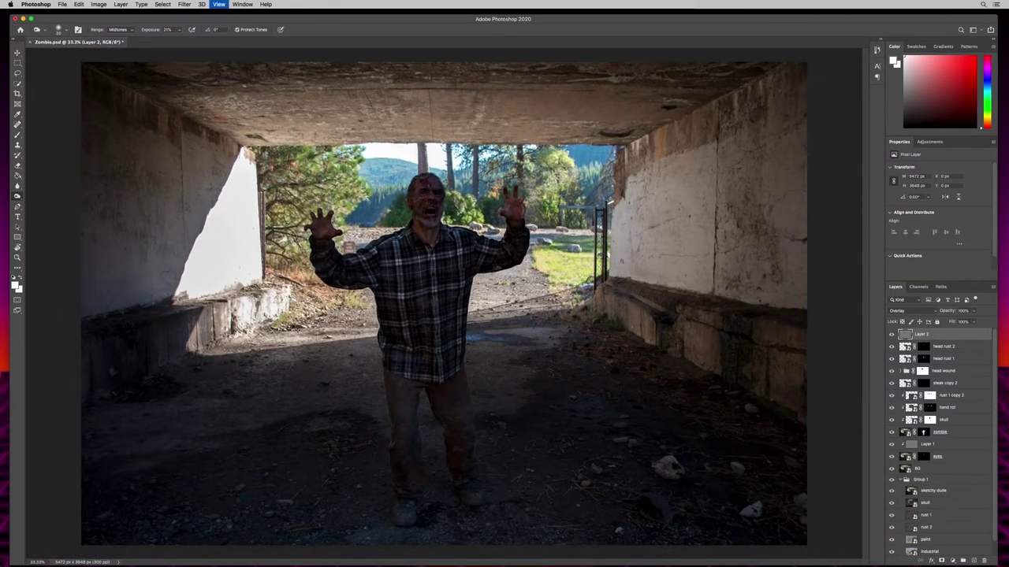
Rename the gray Overlay layer as shadow 1.
key("super+plus")
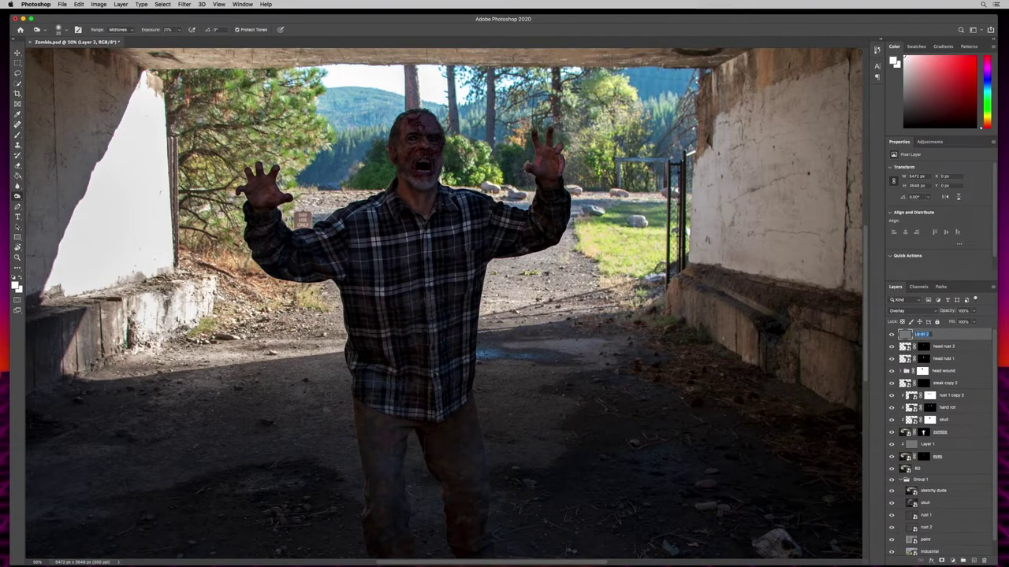
type("st")
type("adow 1")
key("Return")
Select the BG layer and collapse Group 1 in the layer stack.
scroll(992, 427, "down", 1)
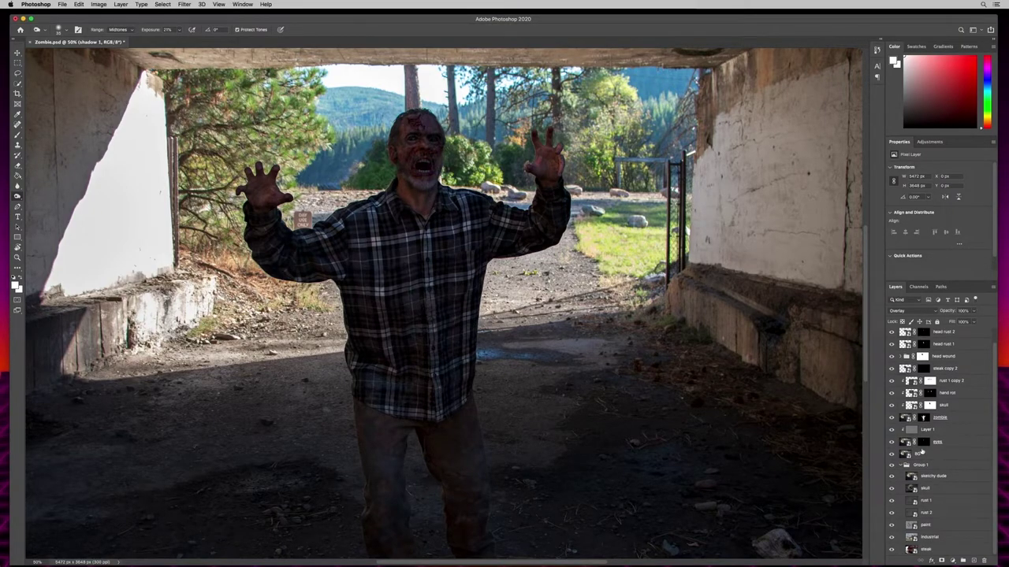
left_click(931, 456)
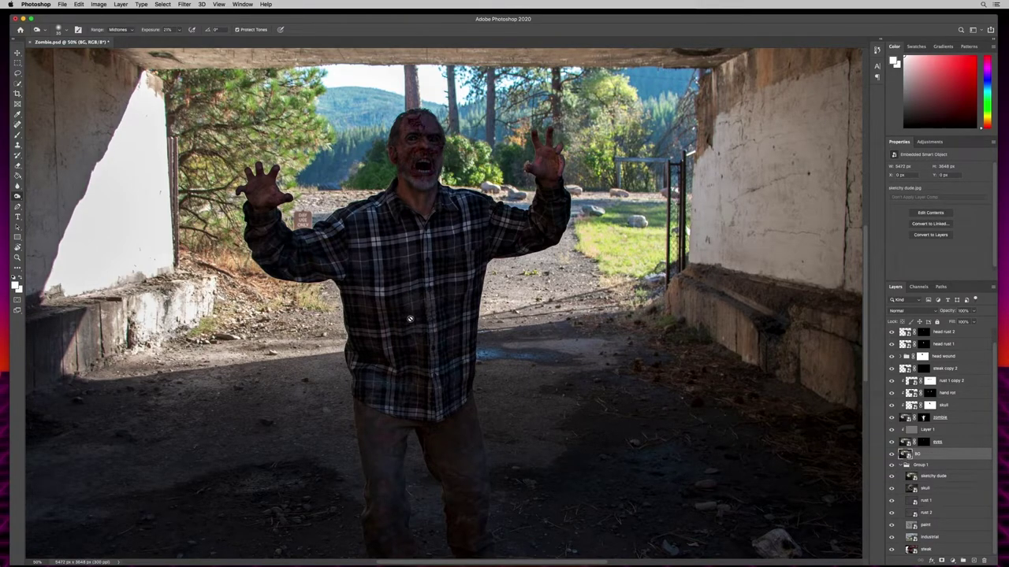
left_click(902, 465)
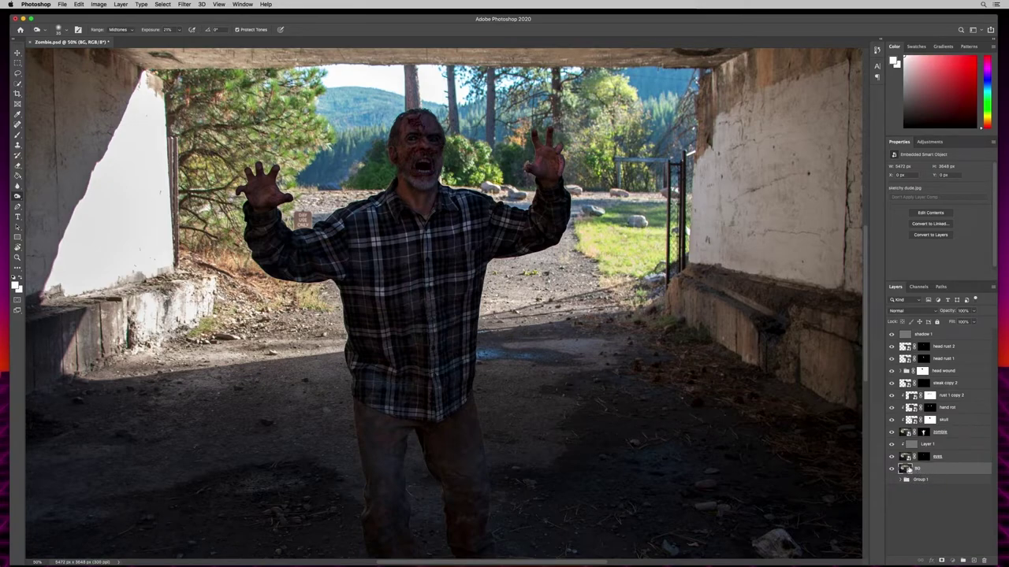
Trace a closed Pen tool path around the tunnel opening, starting at its upper right corner and following the ceiling, walls and ground edge.
key("p")
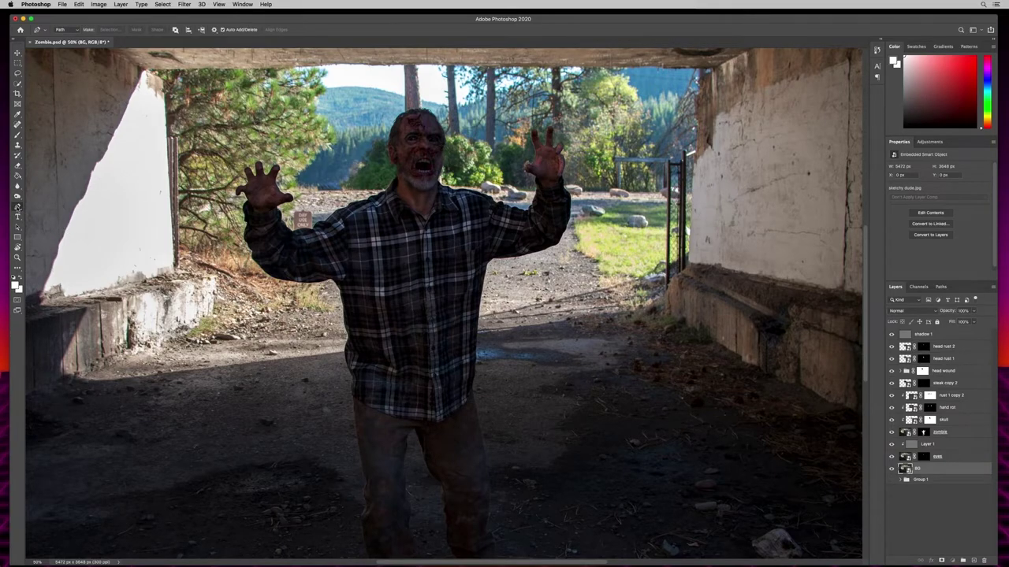
right_click(17, 206)
left_click(46, 207)
scroll(644, 312, "up", 5)
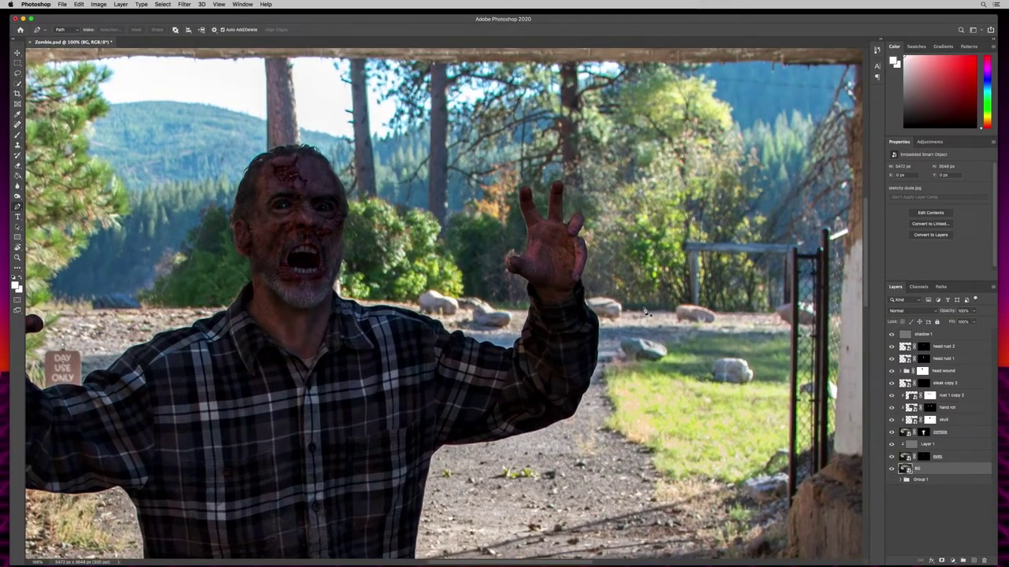
scroll(645, 312, "right", 10)
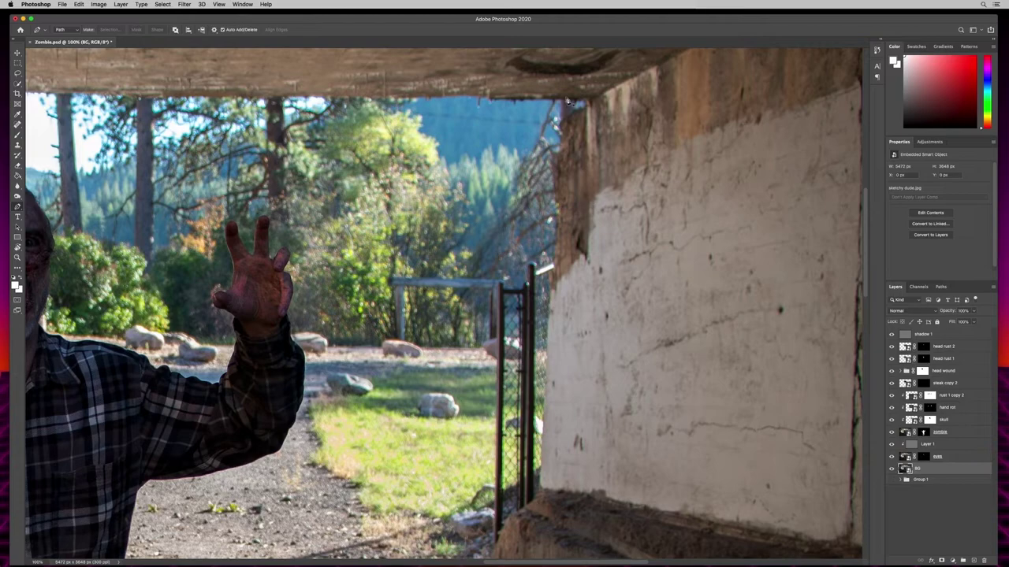
scroll(632, 432, "down", 6)
scroll(632, 433, "left", 4)
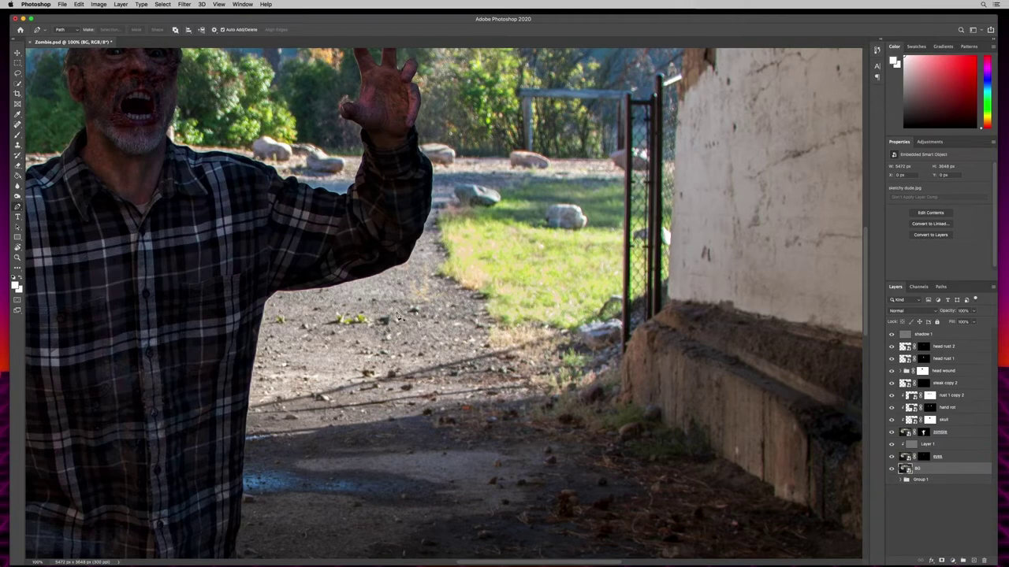
scroll(558, 324, "up", 3)
scroll(558, 323, "right", 1)
scroll(558, 323, "up", 5)
scroll(558, 323, "right", 2)
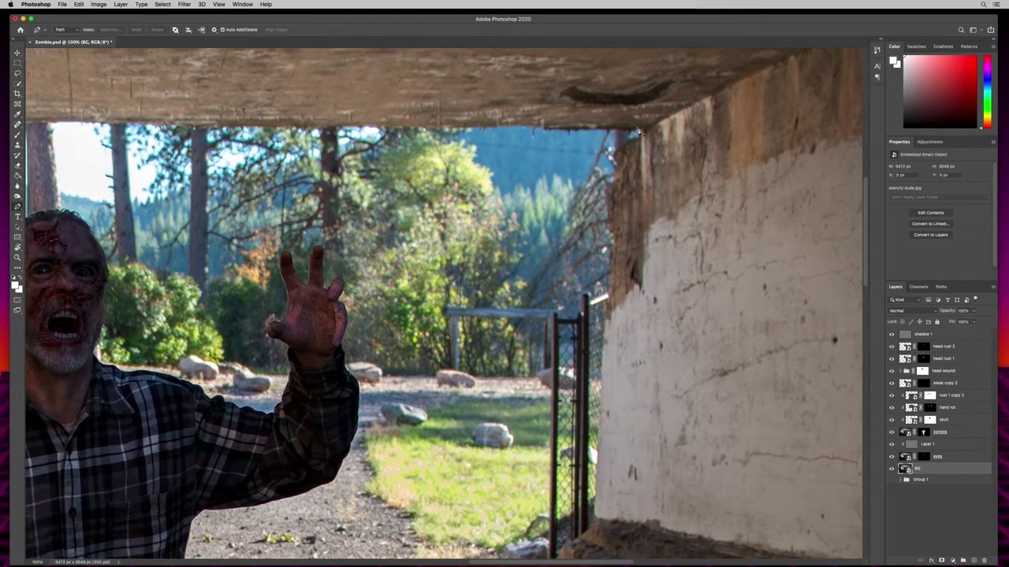
left_click(643, 136)
key("ctrl+plus")
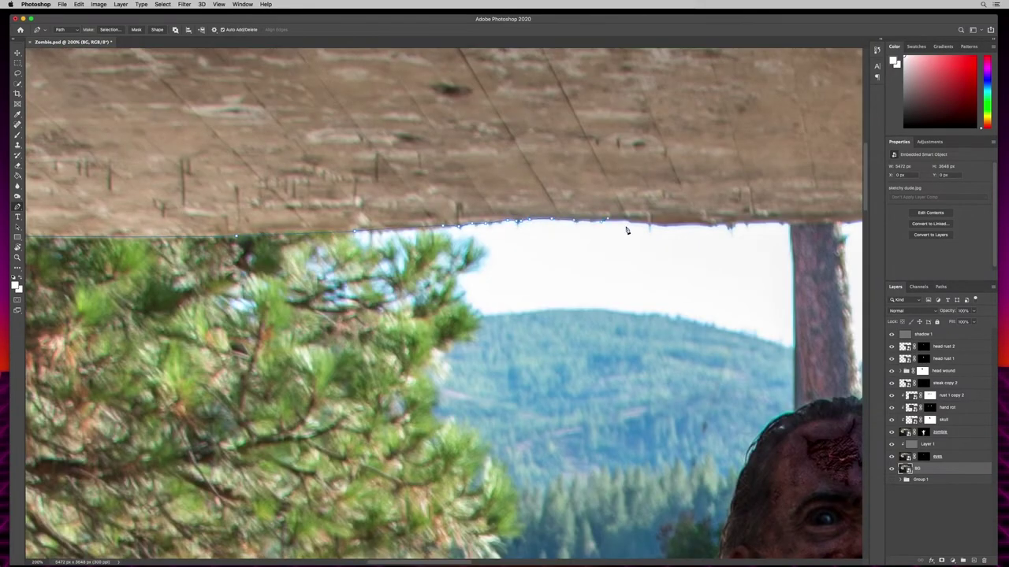
scroll(421, 138, "right", 5)
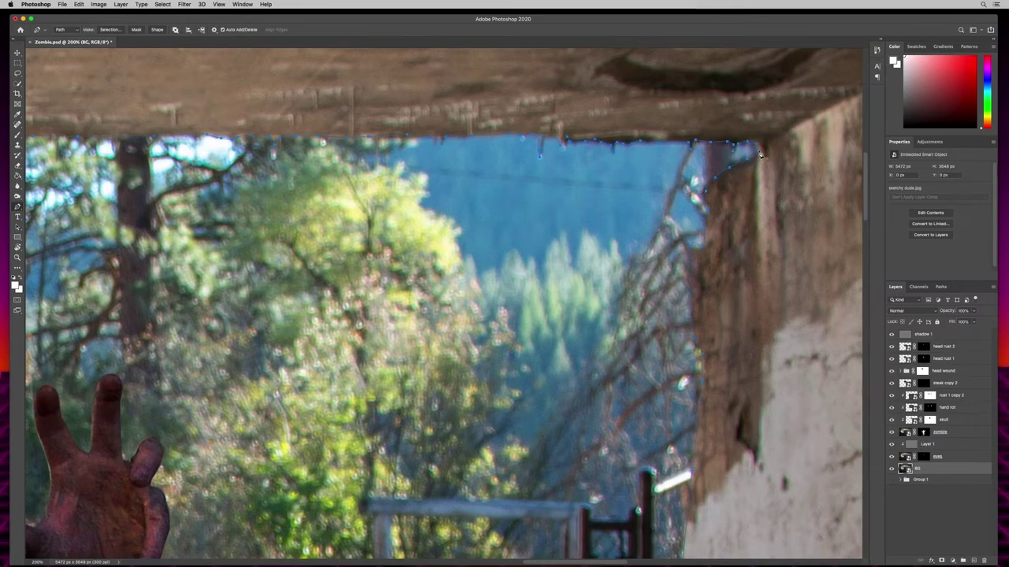
Examine the traced path along the ground, behind the man and around the ledge, ending on the whole image.
scroll(443, 463, "down", 20)
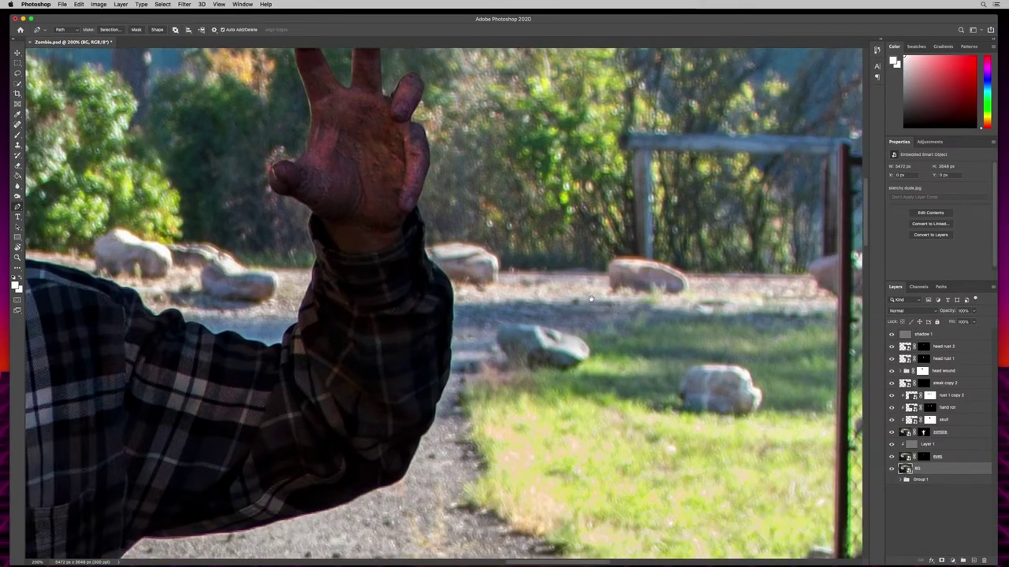
scroll(445, 304, "up", 2)
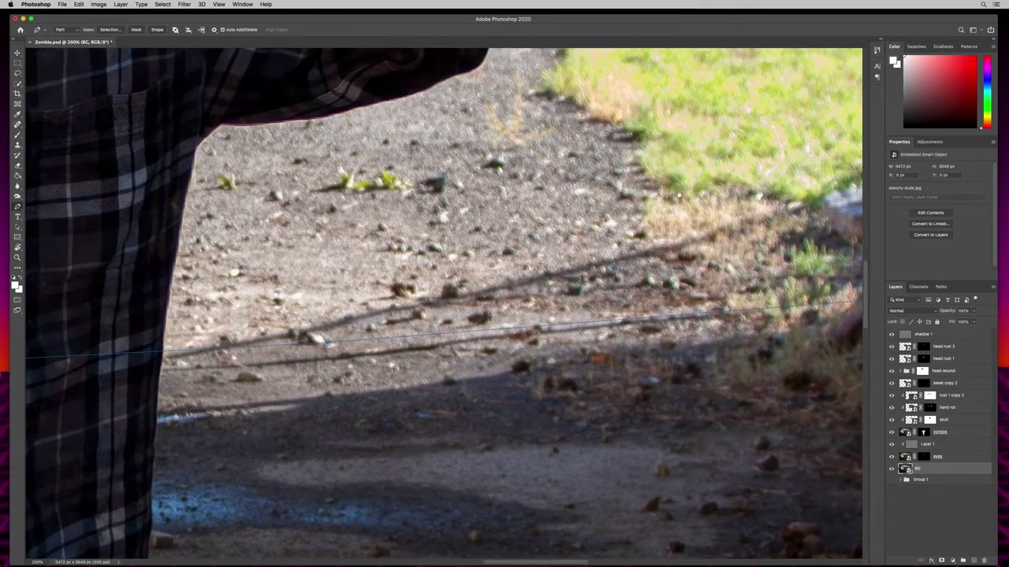
left_click_drag(222, 359, 666, 263)
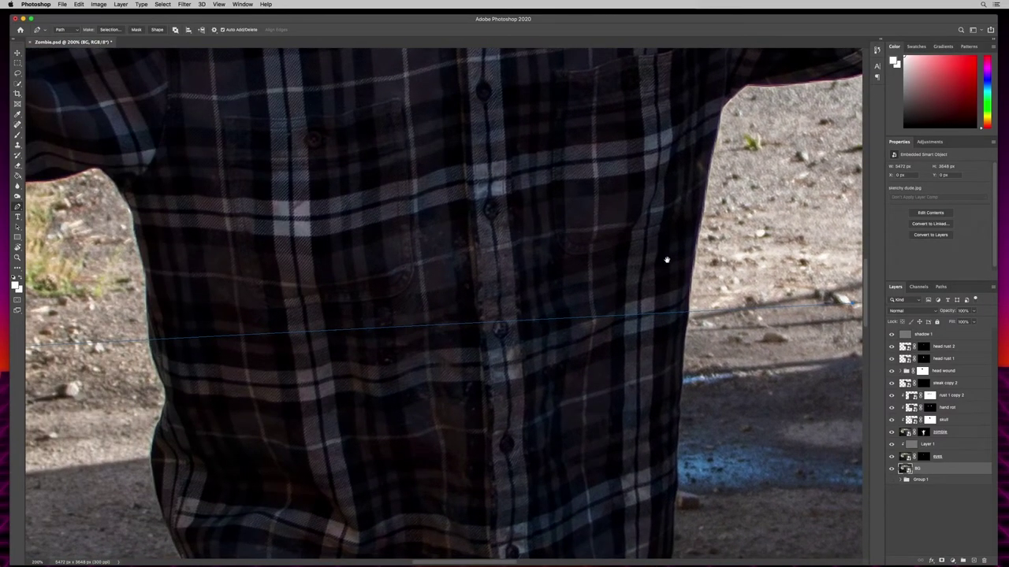
left_click_drag(202, 350, 728, 293)
left_click_drag(68, 325, 210, 304)
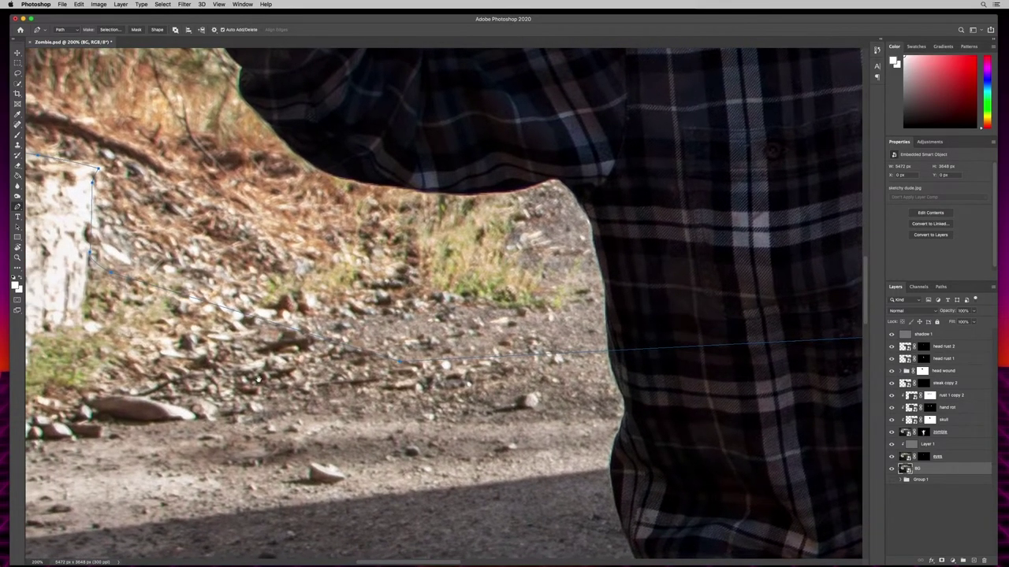
scroll(377, 175, "up", 5)
scroll(370, 237, "right", 2)
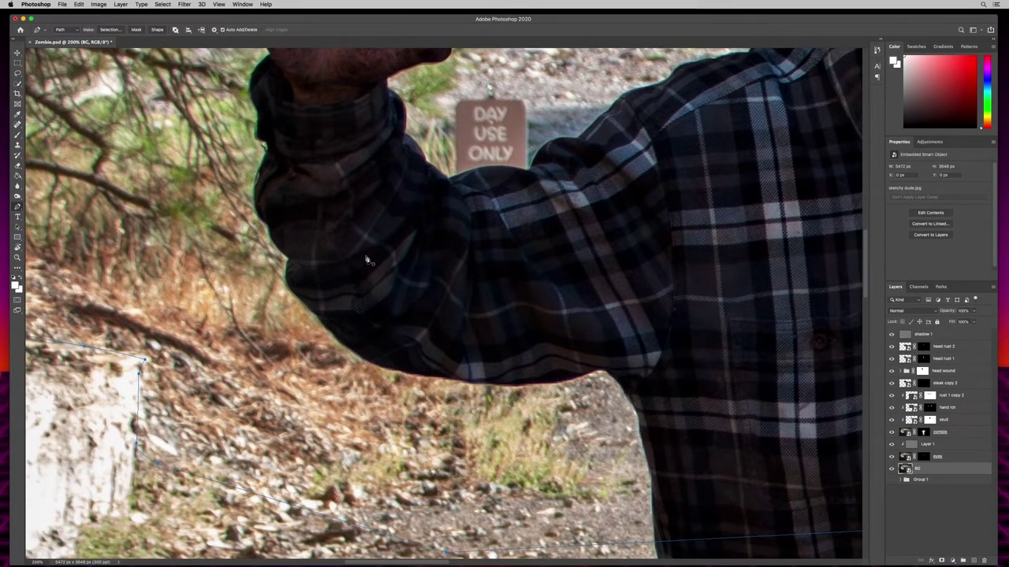
key("super+0")
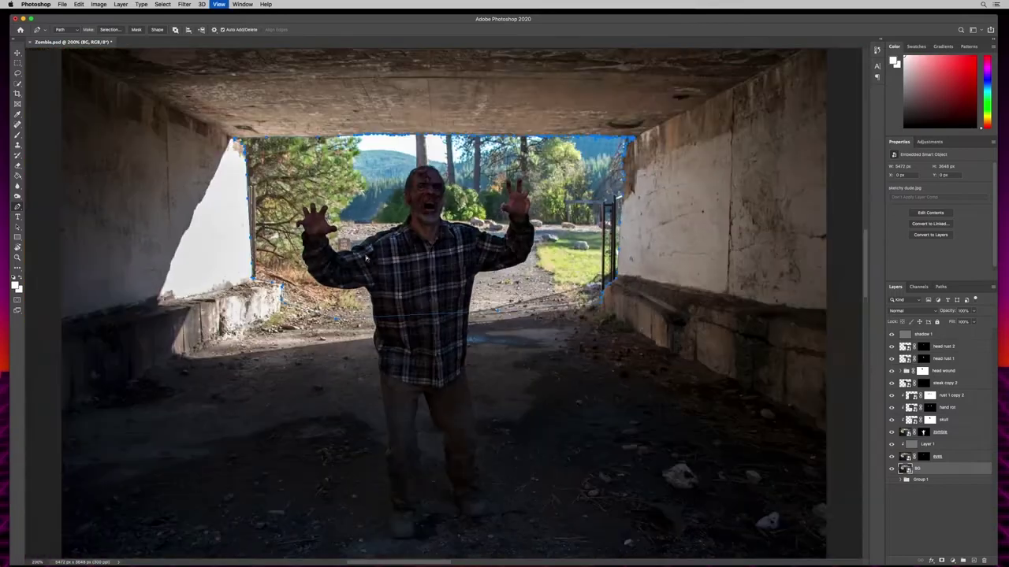
Convert the path into a 0-pixel feather selection and mask the BG layer with it, inverting the mask to hide the outdoor scene.
left_click(110, 29)
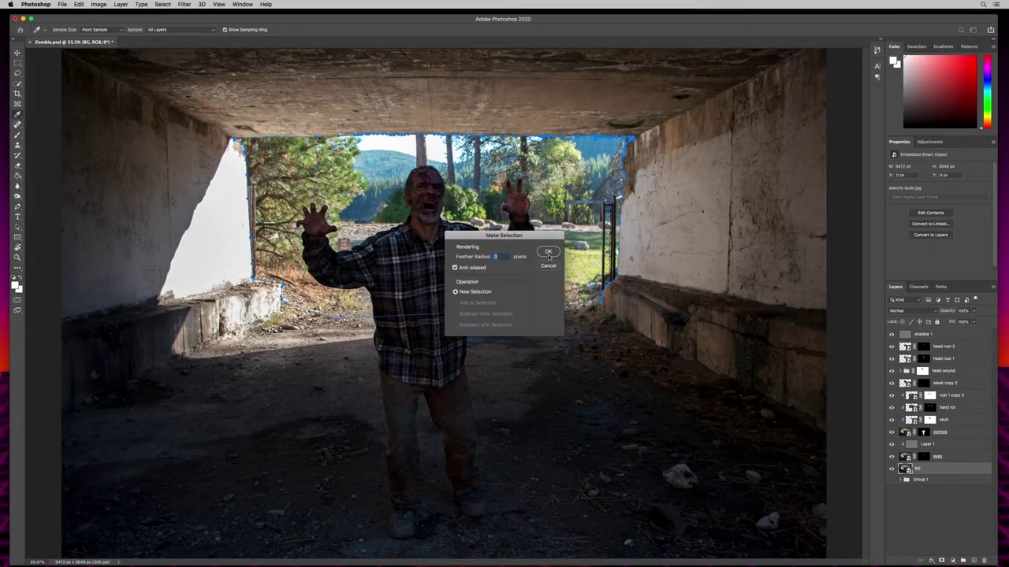
left_click(548, 252)
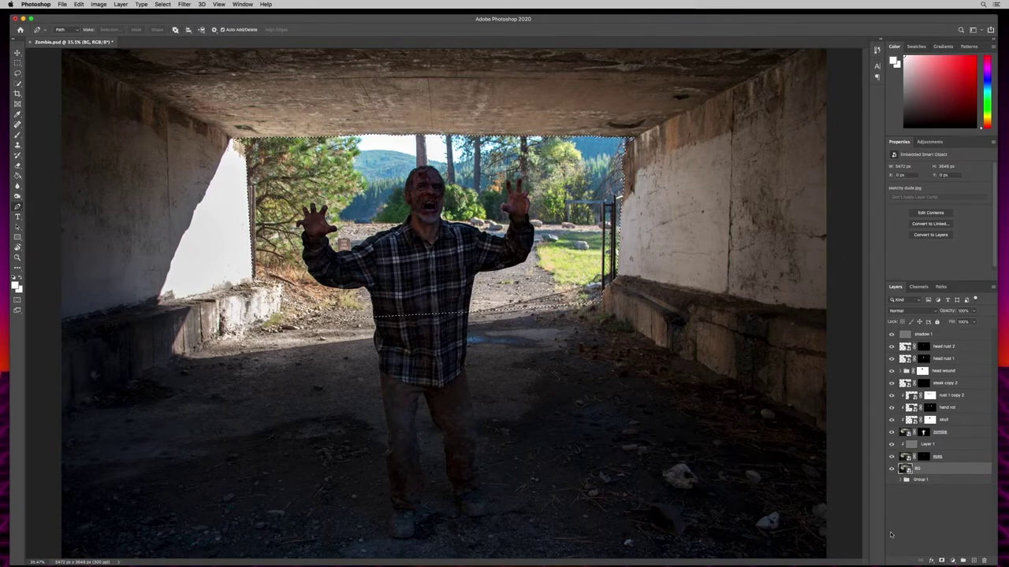
left_click(941, 559)
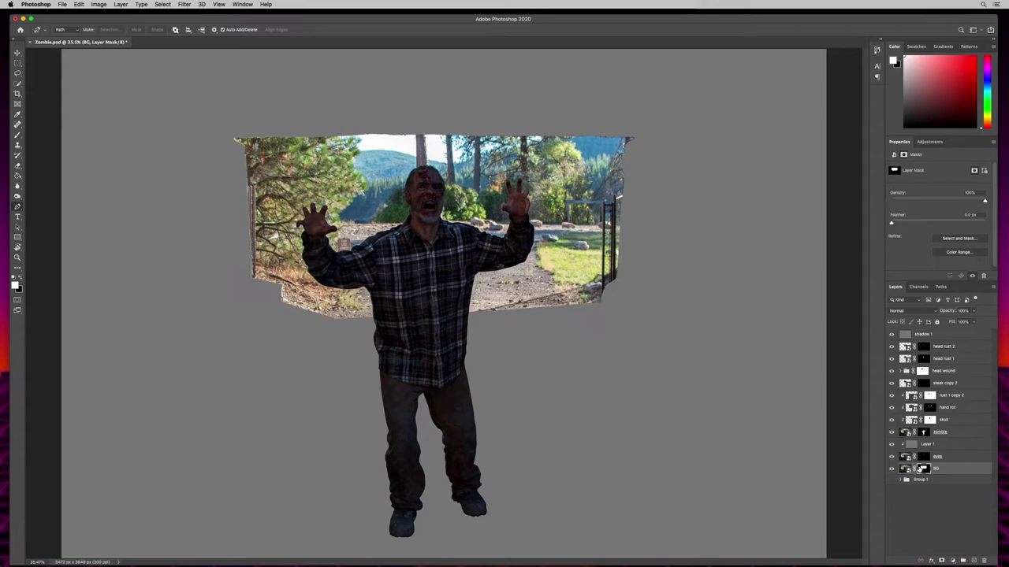
key("super+i")
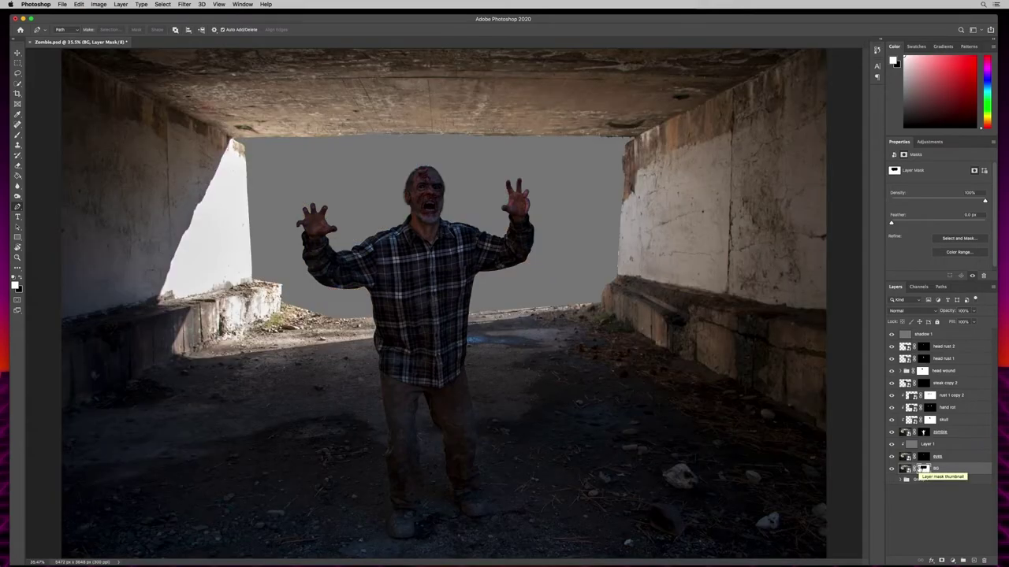
key("super+i")
key("super+i")
key("super+i")
key("super+i")
Duplicate the industrial layer from Group 1 and place the copy directly beneath the BG layer, outside the group.
left_click(901, 482)
scroll(994, 477, "down", 1)
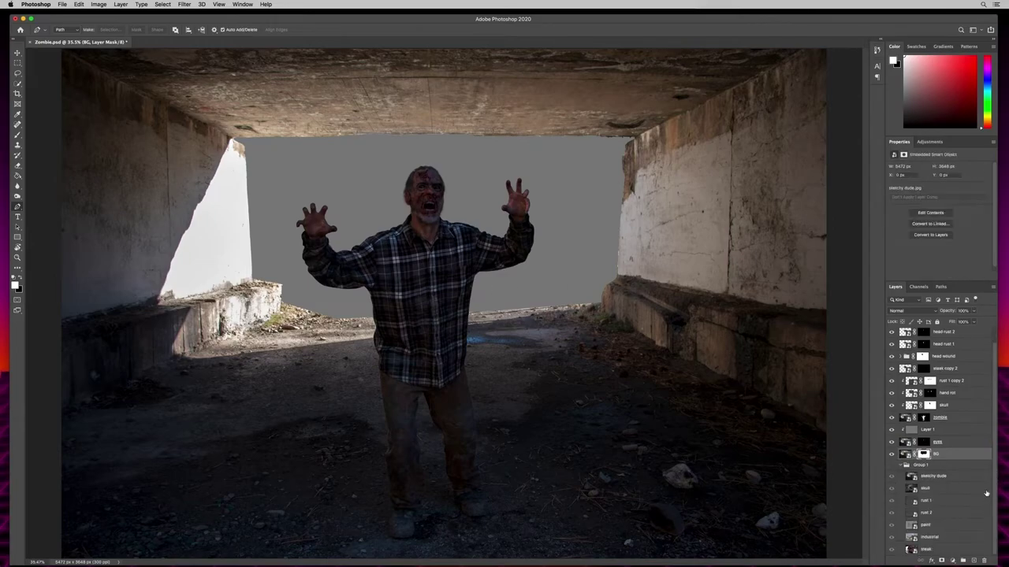
left_click(938, 537)
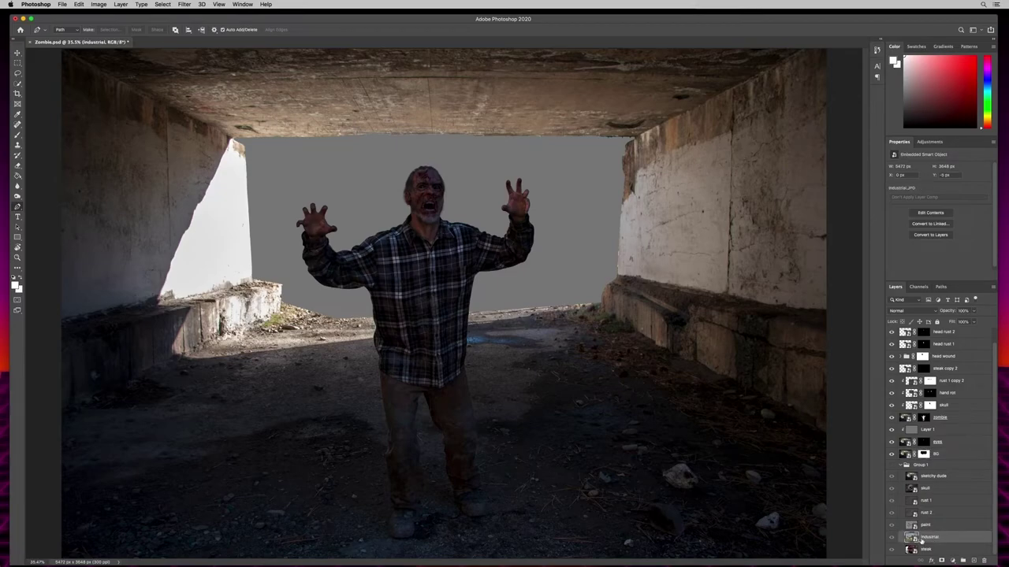
key("super+j")
right_click(969, 538)
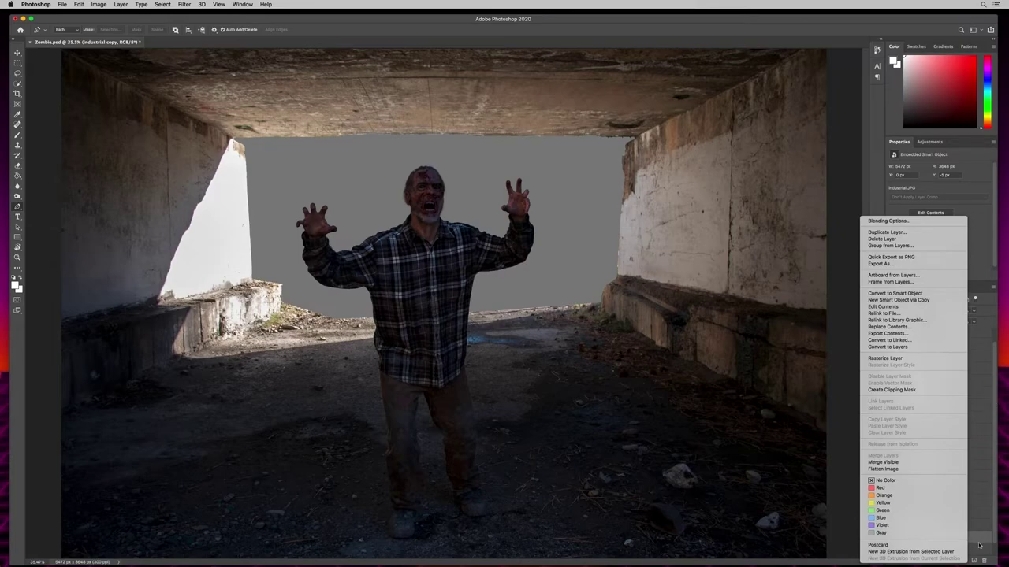
left_click(981, 542)
left_click_drag(967, 538, 967, 461)
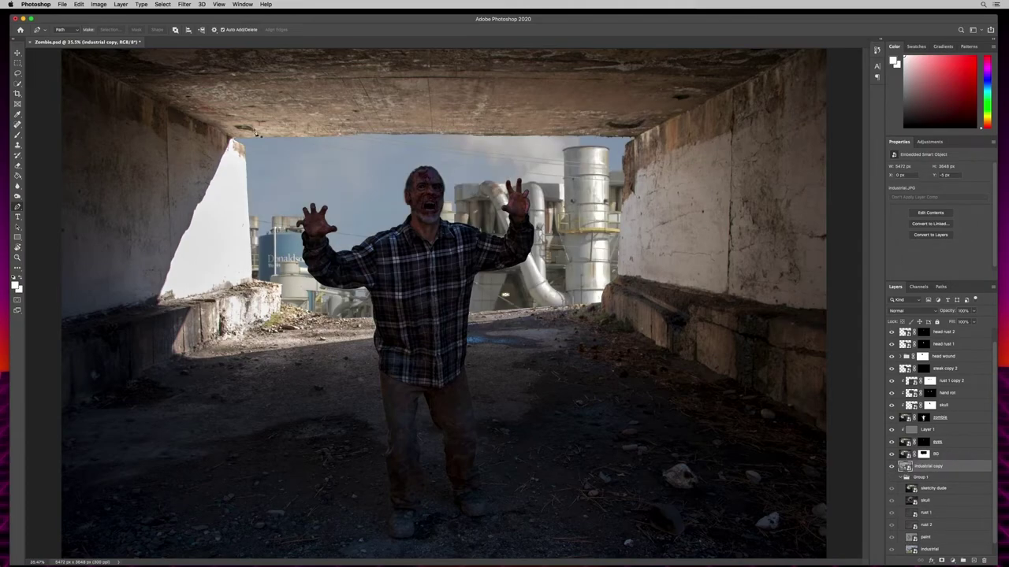
Scale the industrial copy to about 17.84% and position it so the factory building fills the tunnel opening.
left_click(17, 53)
left_click_drag(589, 300, 542, 201)
key("ctrl+t")
left_click_drag(559, 307, 525, 231)
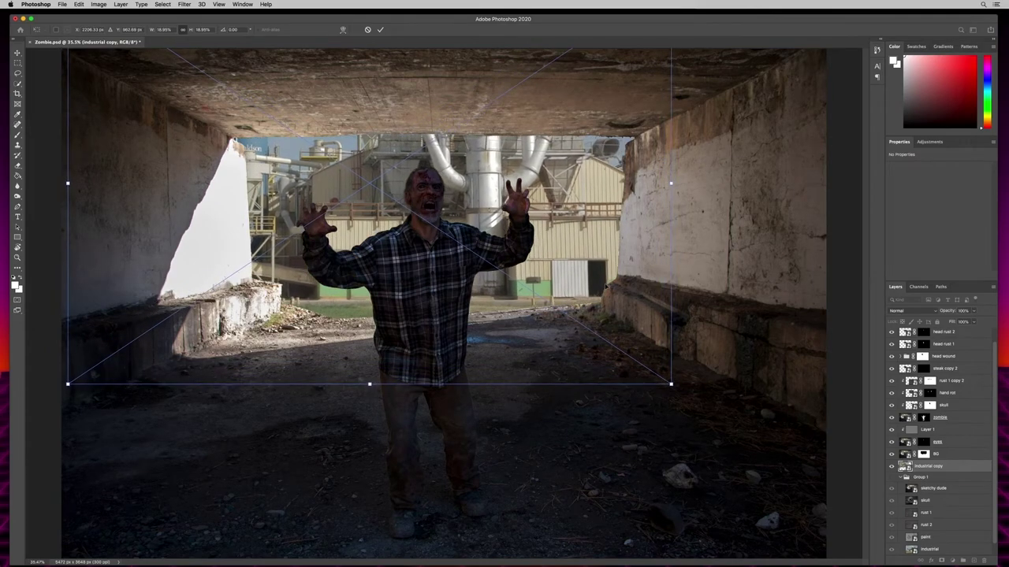
left_click_drag(610, 243, 603, 233)
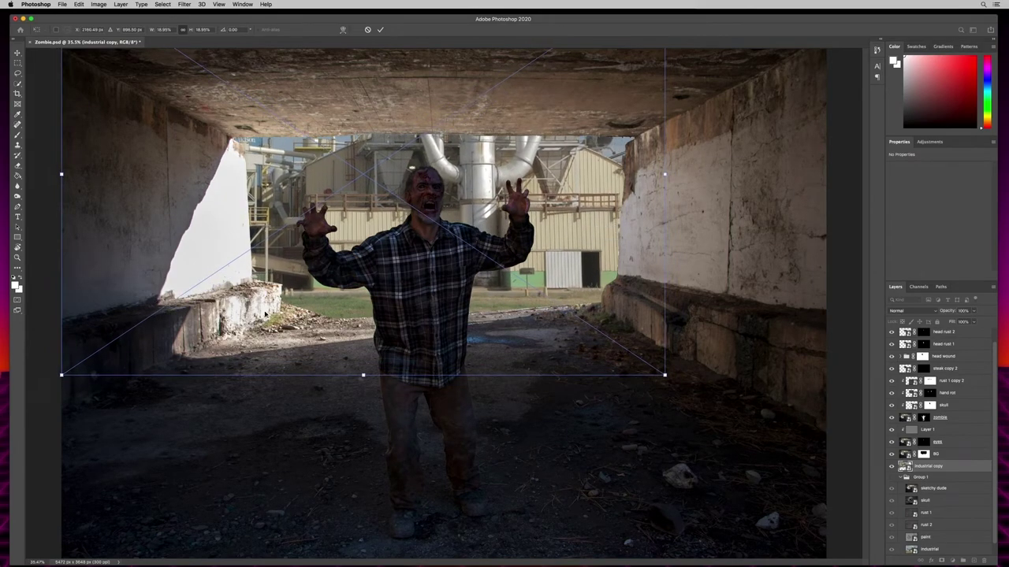
left_click_drag(62, 375, 91, 353)
left_click_drag(237, 274, 223, 296)
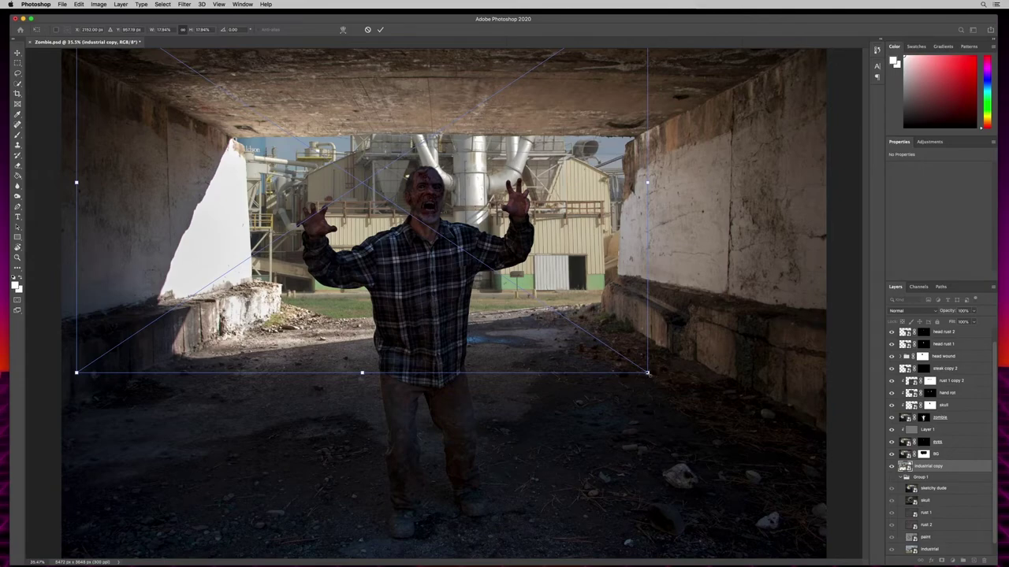
left_click_drag(655, 382, 658, 379)
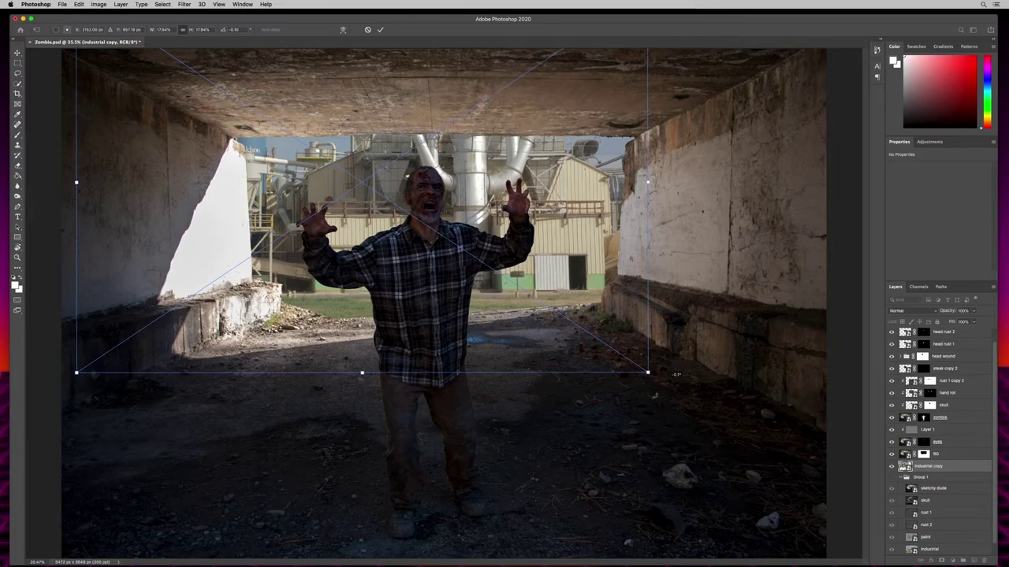
key("Return")
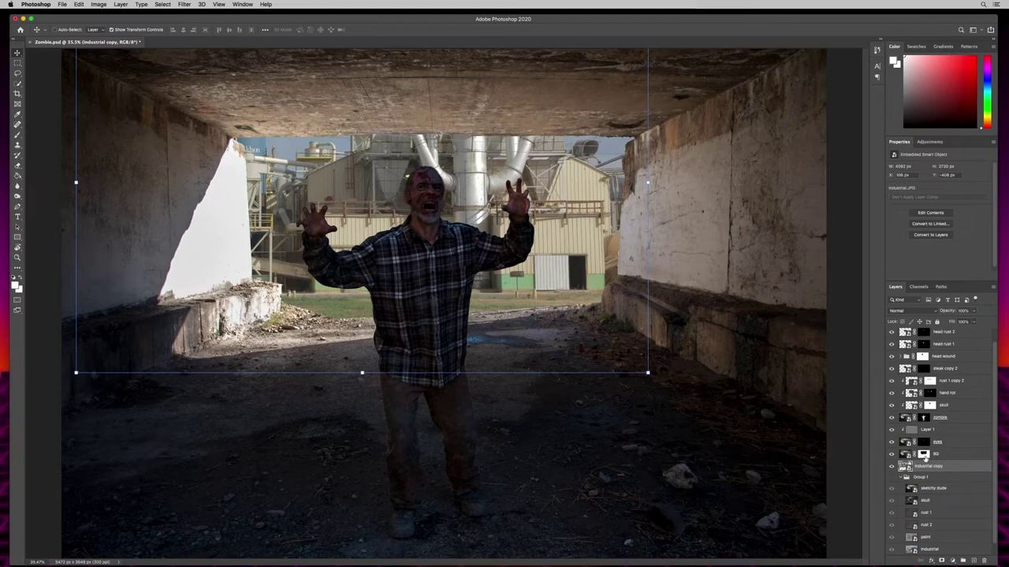
Target the BG layer mask and set up a Soft Round brush at 166 px.
left_click(923, 455)
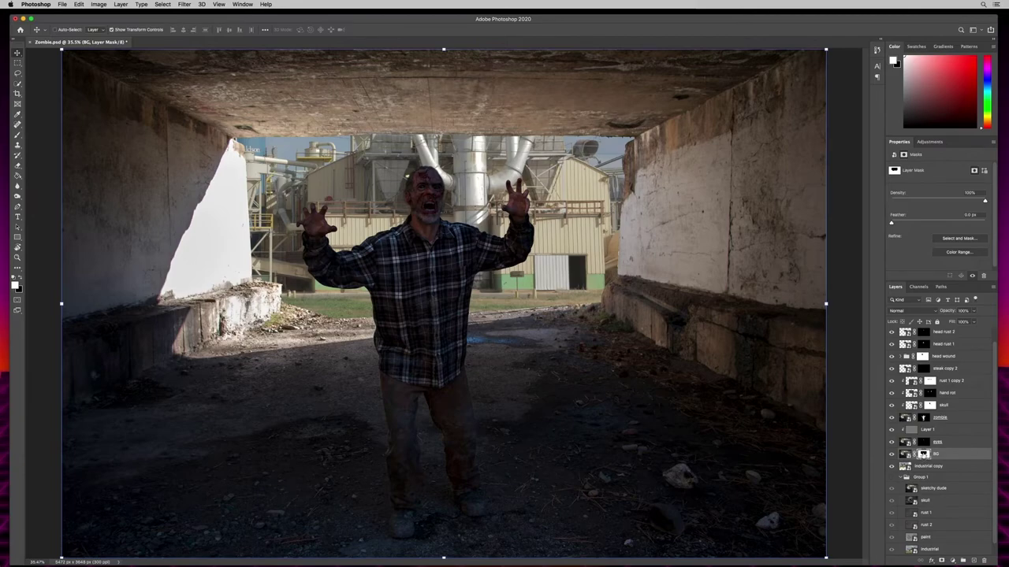
key("b")
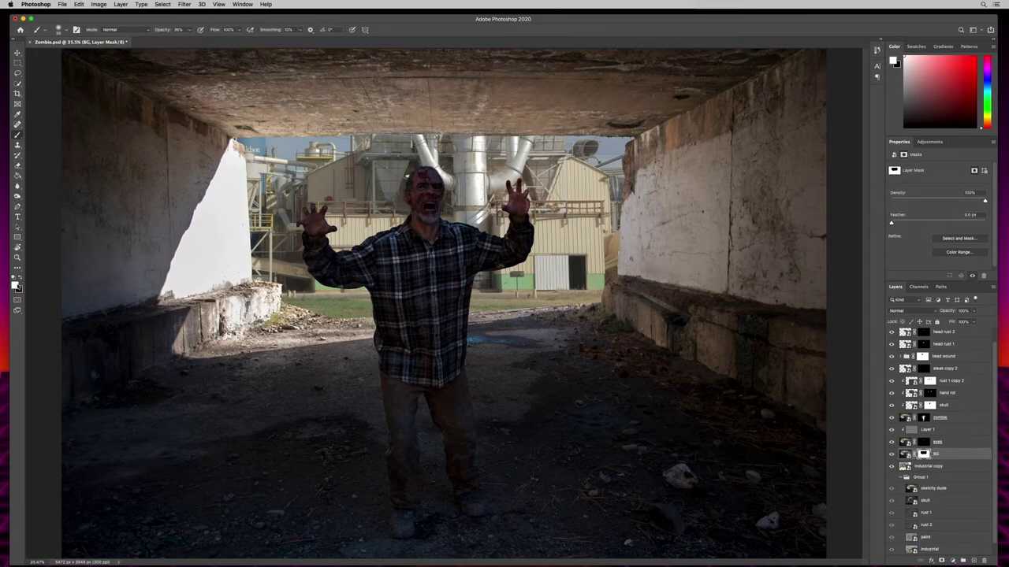
key("bracketright")
key("bracketright")
key("bracketright")
key("bracketright")
key("bracketright")
left_click(68, 32)
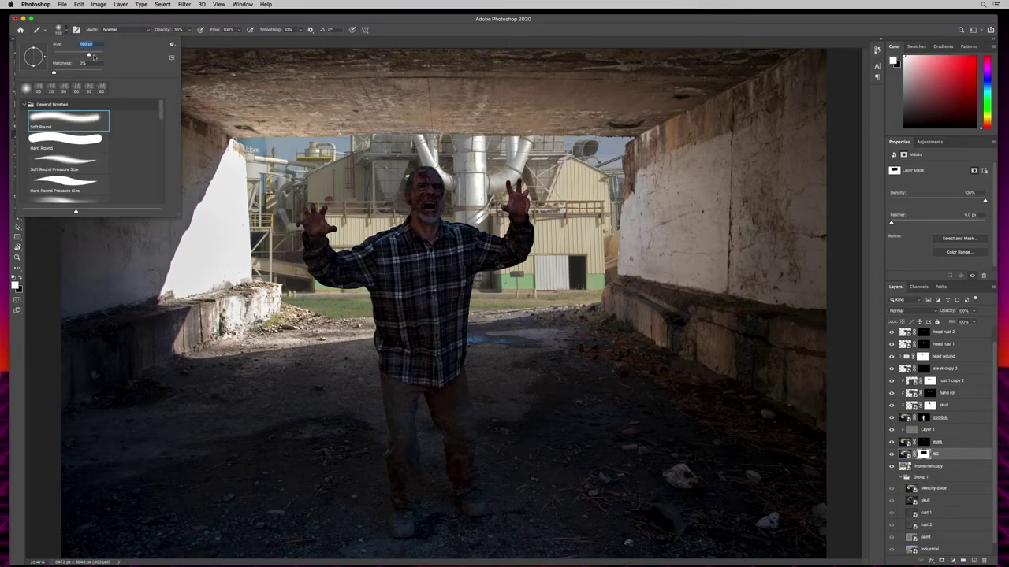
type("166")
key("Tab")
key("Return")
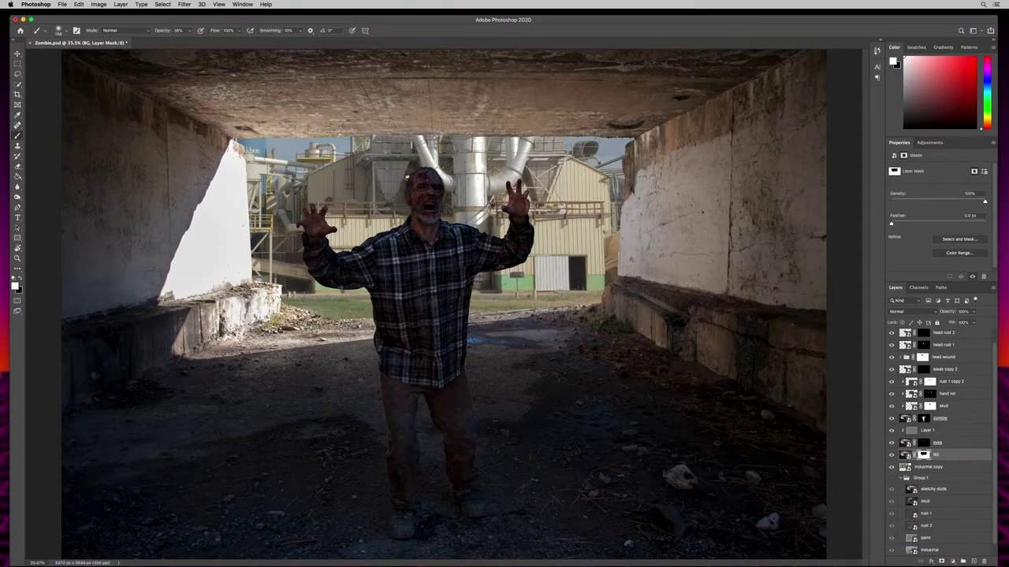
Blend the ground edge at the tunnel opening on the BG mask with the brush at 100% opacity, using black as the foreground color.
left_click(178, 30)
type("100")
key("Return")
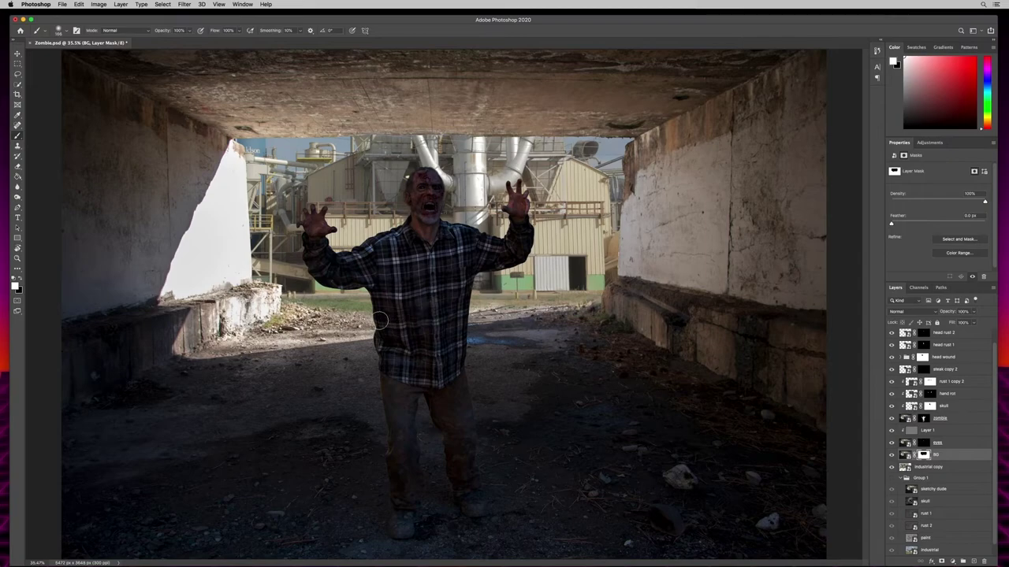
key("x")
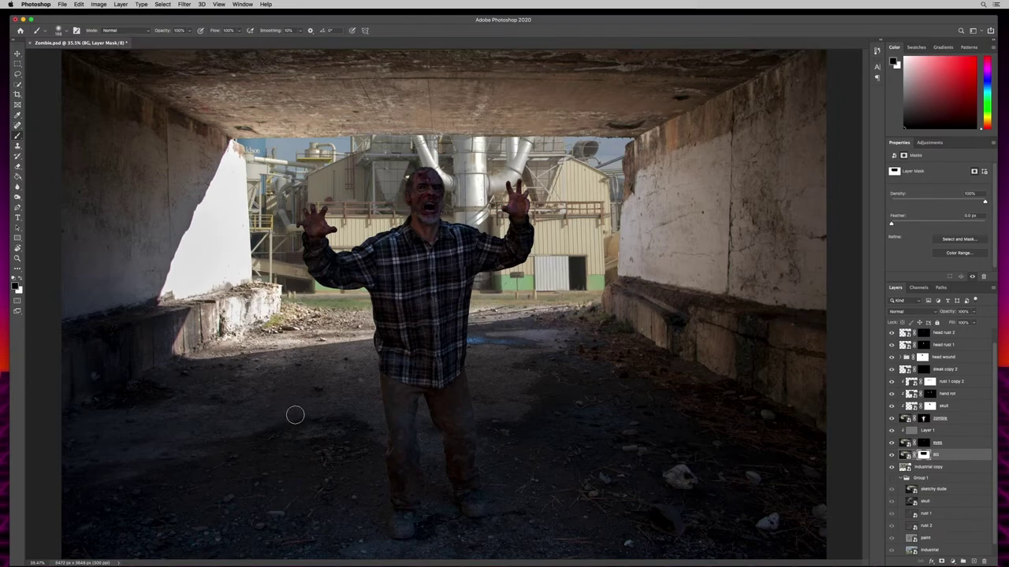
Add a Hue/Saturation adjustment above the shadow 1 layer and slightly reduce the saturation of the whole image.
left_click(680, 433, "ctrl")
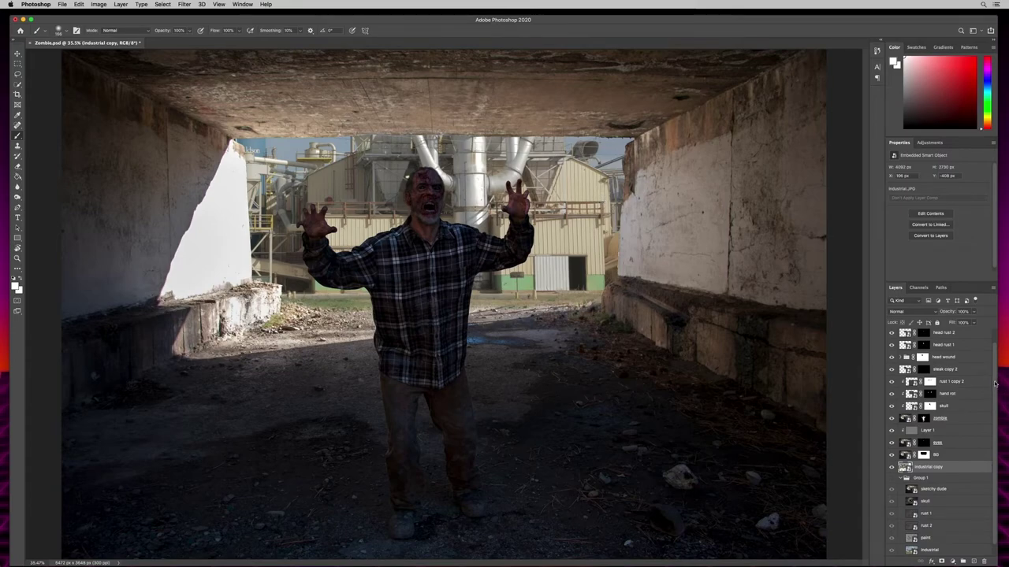
scroll(989, 378, "up", 1)
left_click(963, 341)
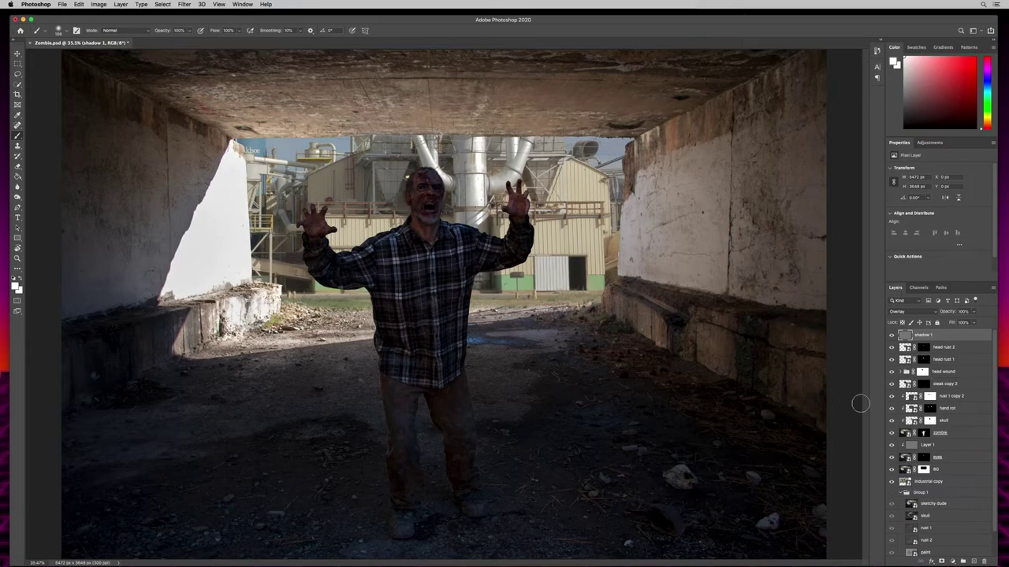
left_click(953, 561)
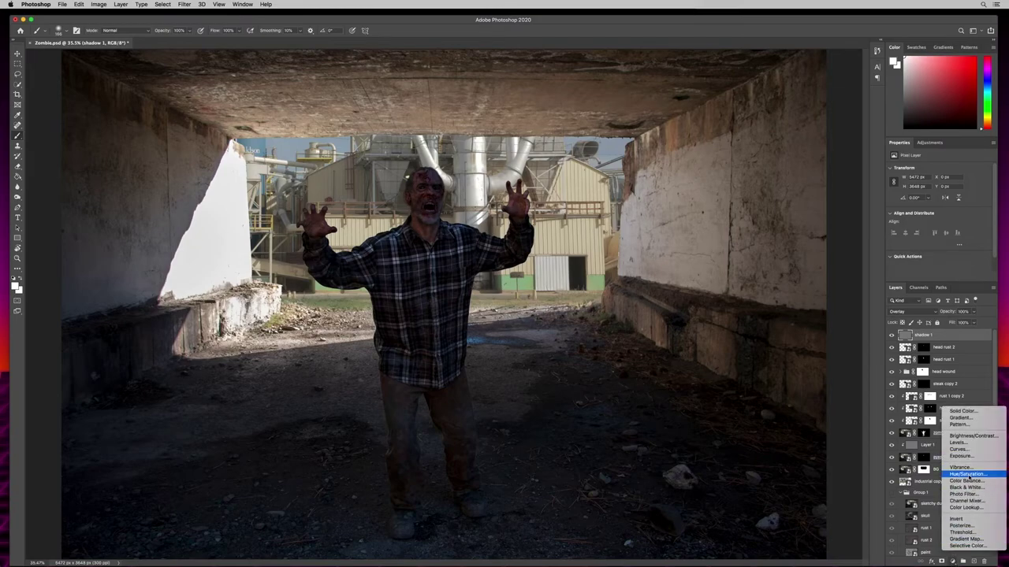
left_click(968, 474)
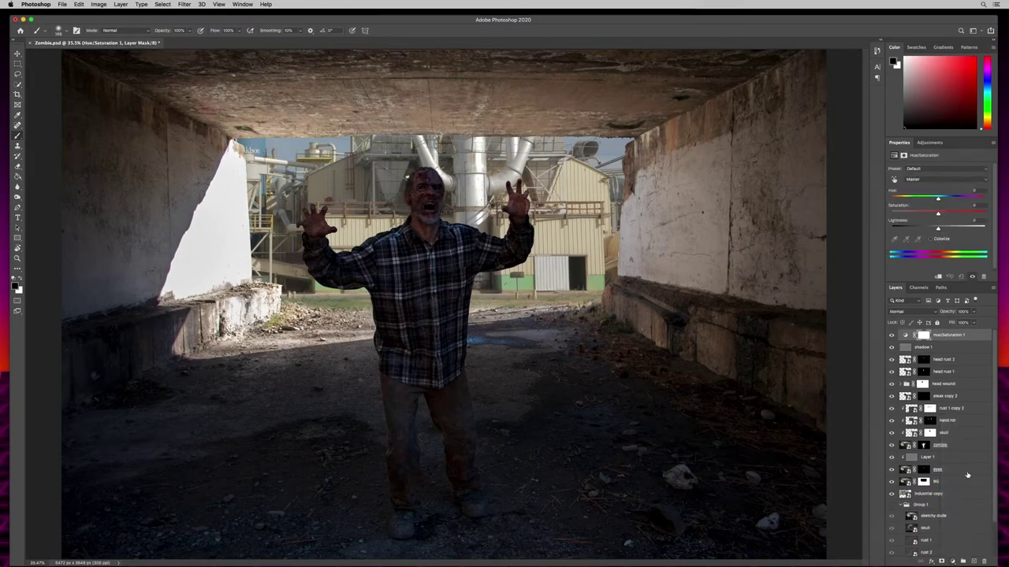
left_click(919, 213)
left_click_drag(918, 214, 925, 215)
mouse_move(927, 215)
left_mouse_down()
mouse_move(971, 216)
mouse_move(894, 214)
mouse_move(926, 224)
left_mouse_up()
Add a Photo Filter adjustment above the Hue/Saturation layer using the Green filter at about 38% density.
left_click(953, 560)
left_click(955, 496)
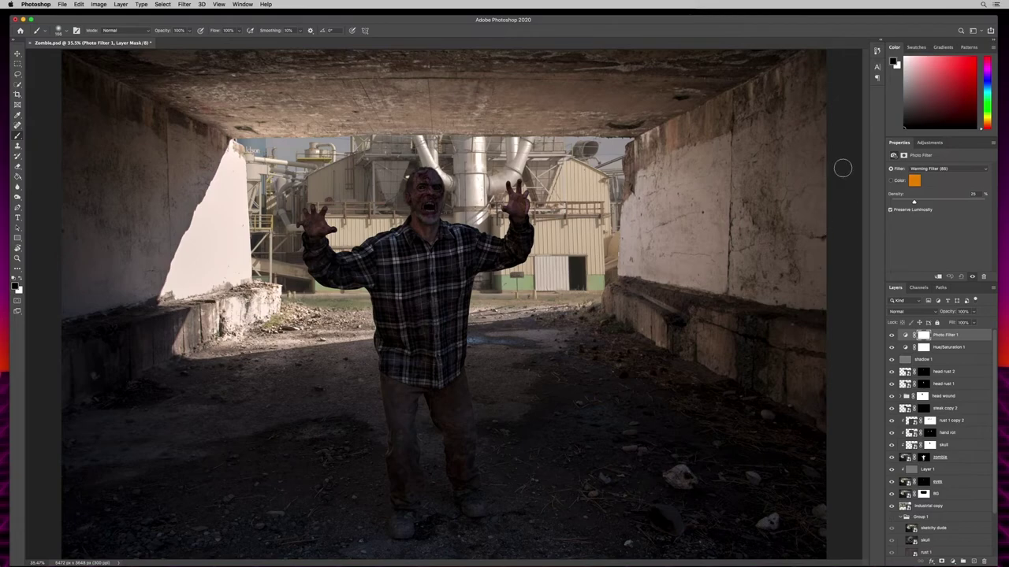
left_click(922, 170)
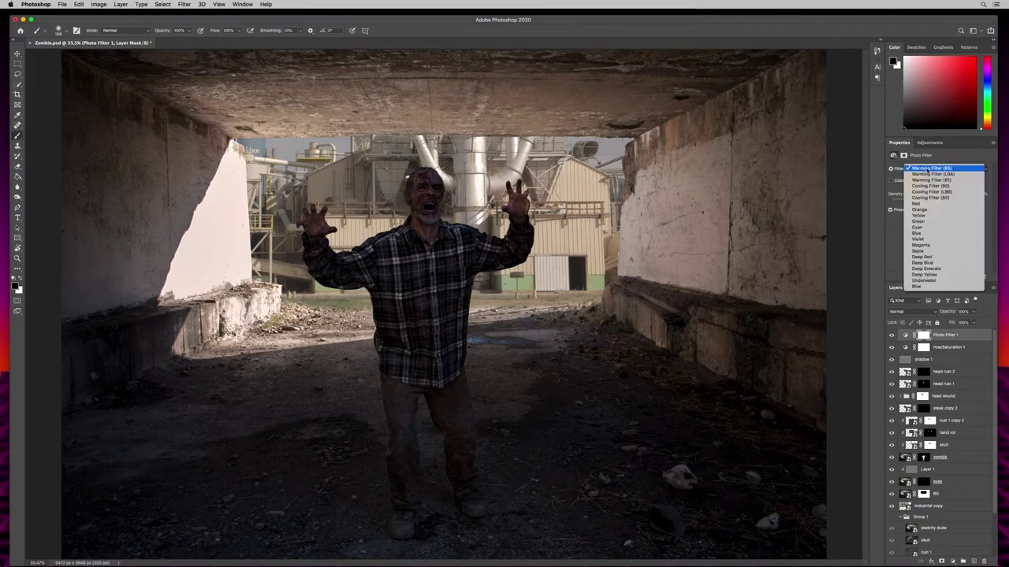
left_click(916, 221)
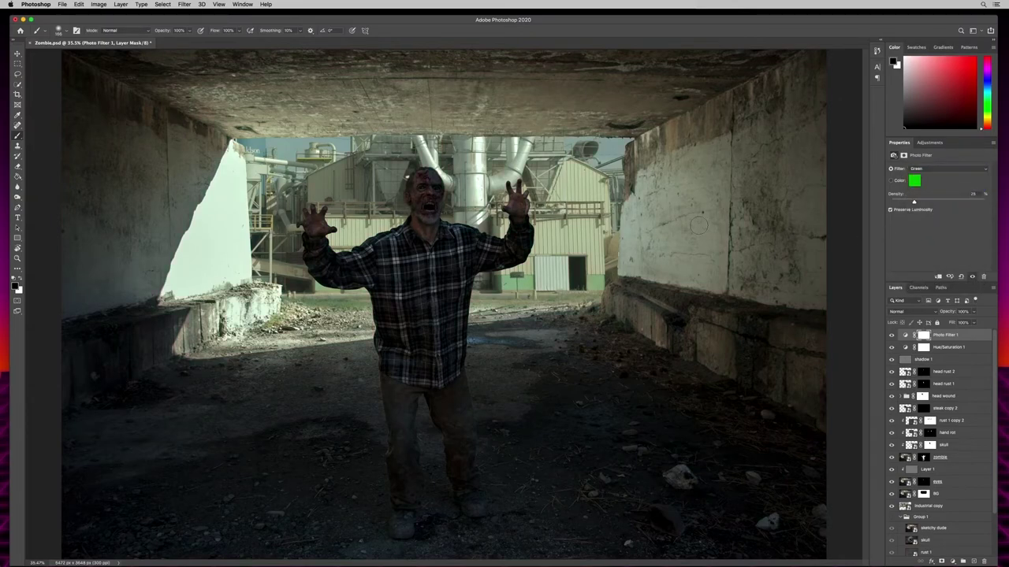
mouse_move(914, 203)
left_mouse_down()
mouse_move(981, 206)
mouse_move(926, 203)
left_mouse_up()
Duplicate the rust 2 layer from Group 1, move the copy above all other layers and rename it grime.
scroll(995, 457, "down", 3)
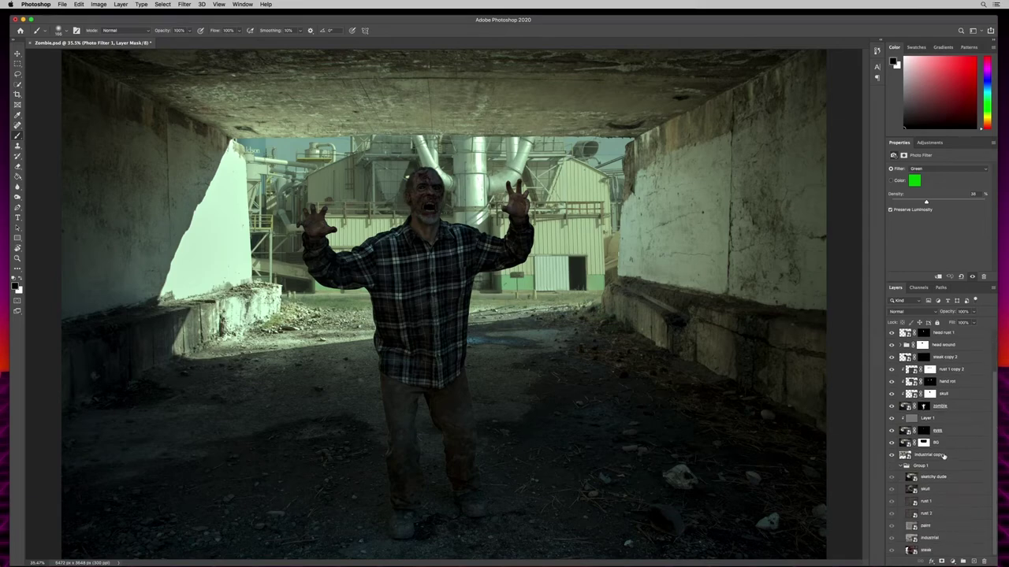
left_click(915, 517)
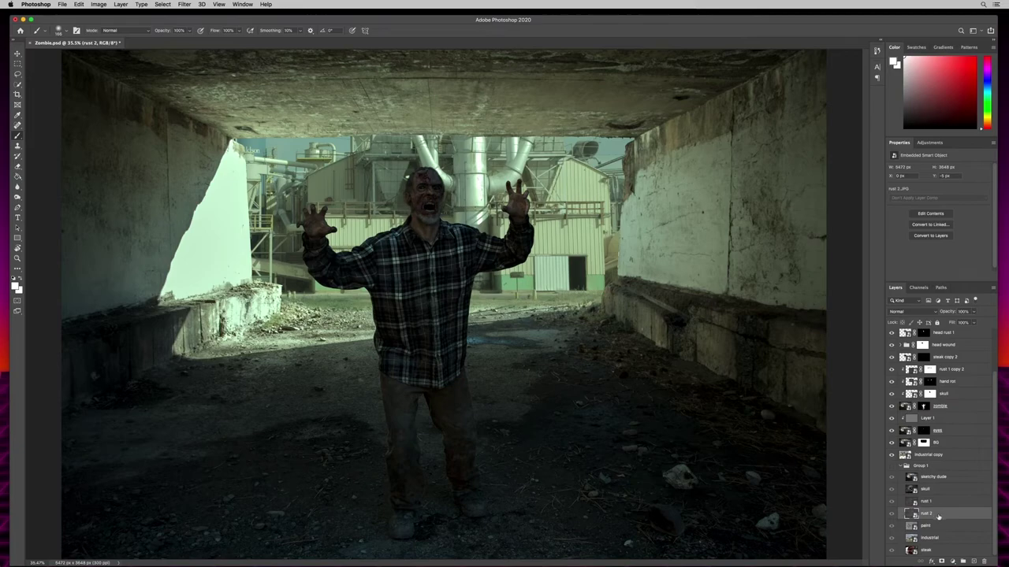
right_click(954, 520)
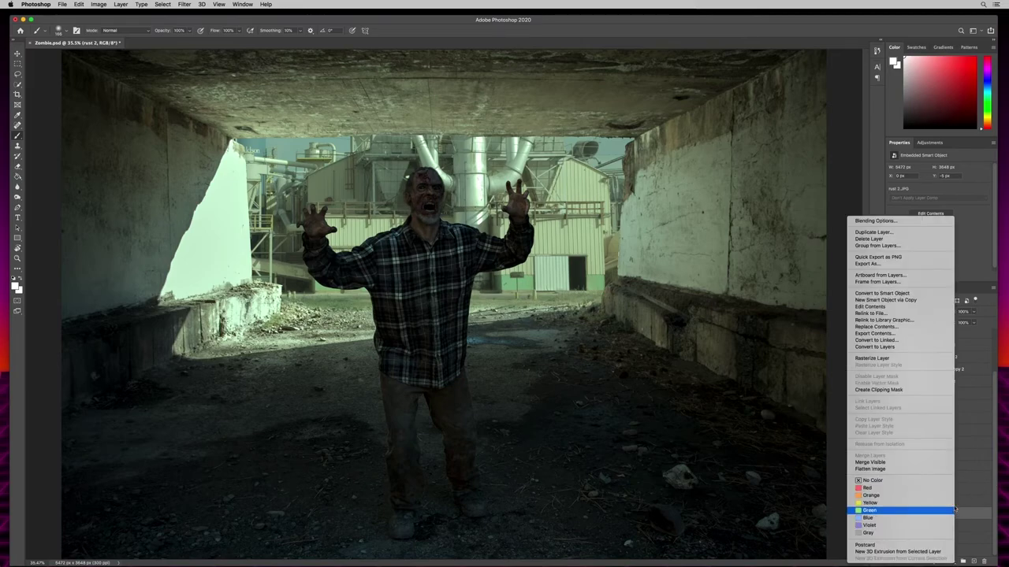
left_click(905, 234)
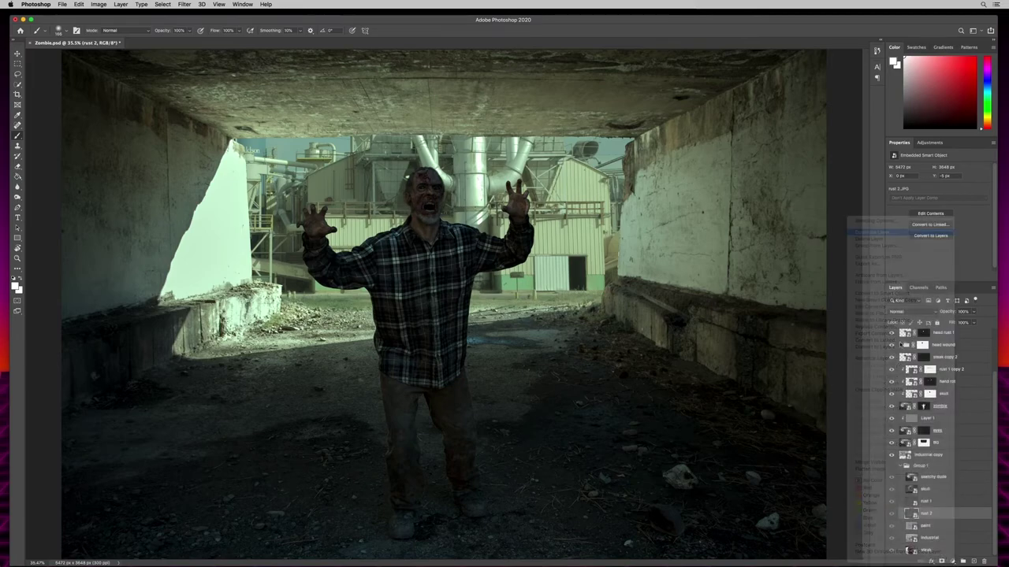
left_click(576, 261)
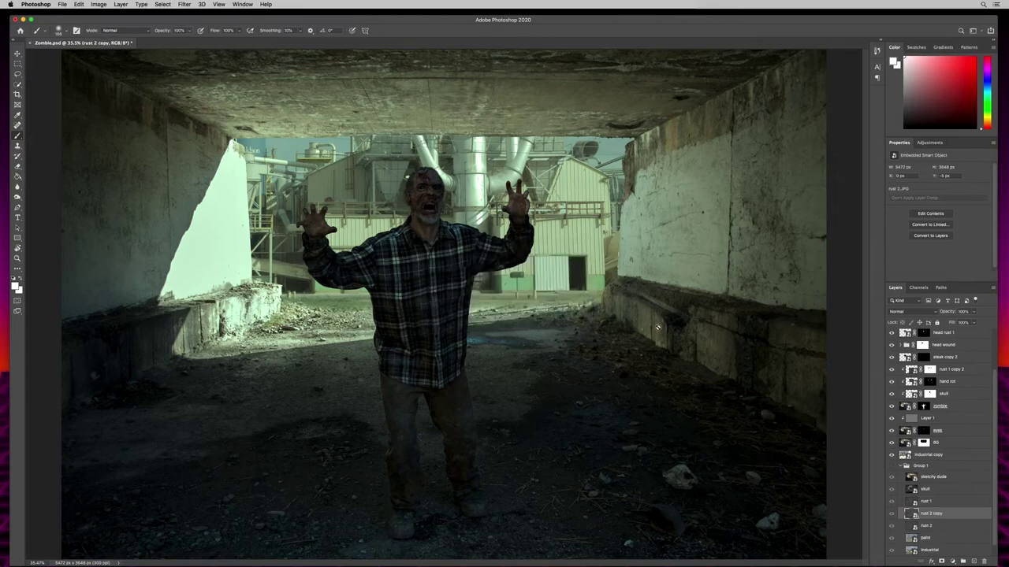
left_click_drag(936, 515, 928, 335)
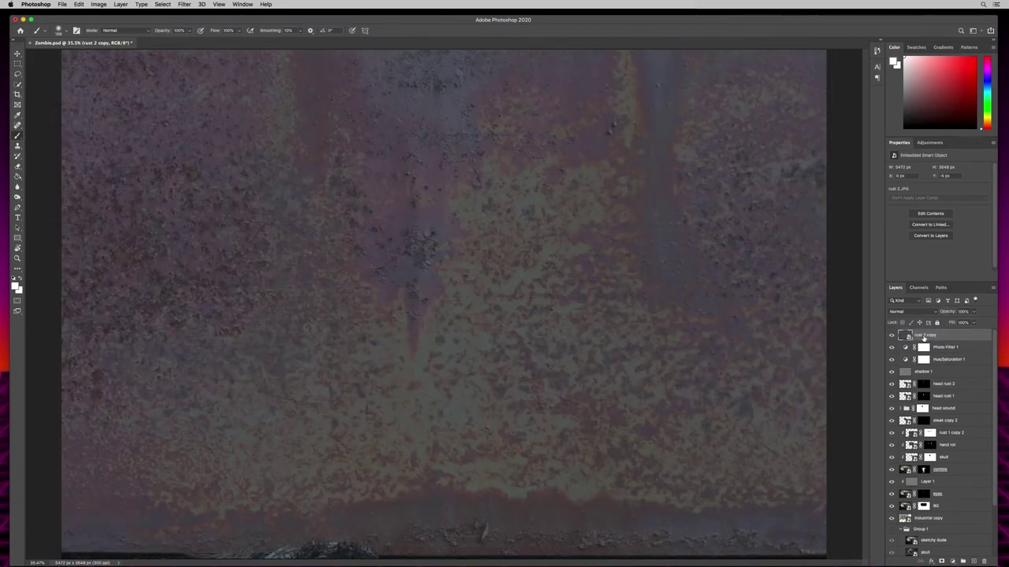
type("d")
key("Return")
Set the grime layer's blend mode to Soft Light and compare the image with and without the layer.
left_click(905, 312)
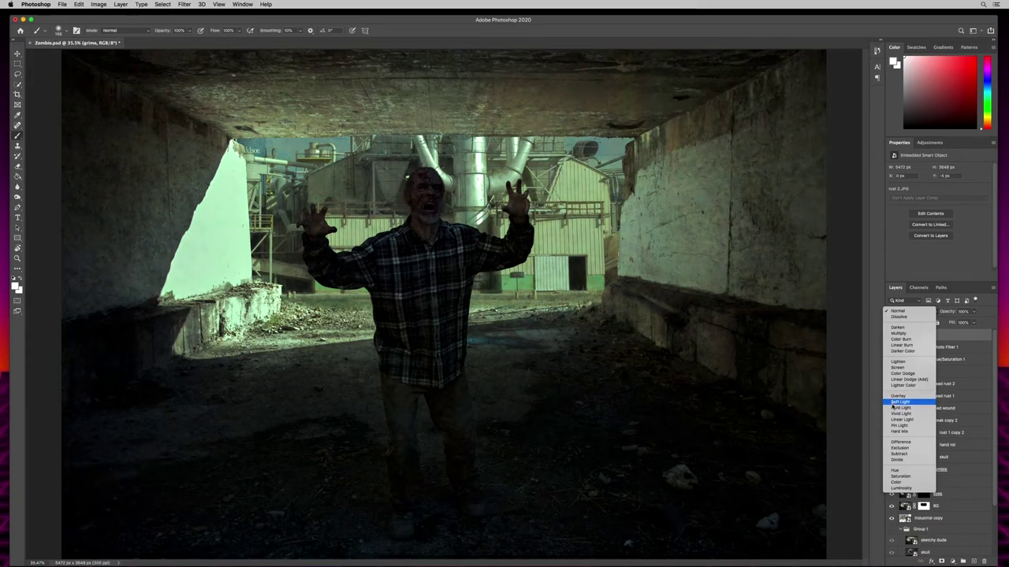
left_click(898, 403)
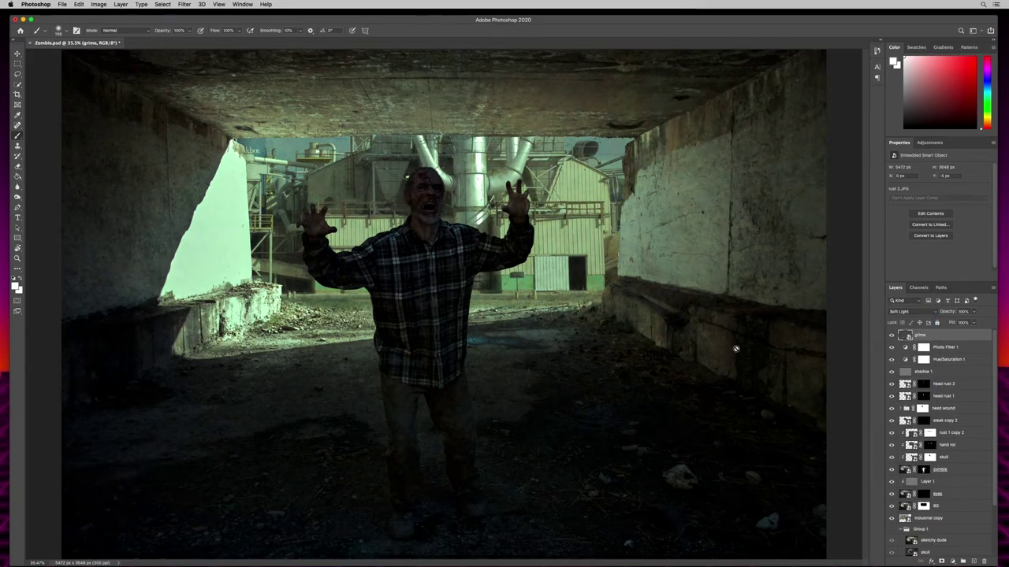
left_click(891, 336)
left_click(891, 336)
left_click(891, 337)
left_click(891, 336)
Add a mask to the grime layer and paint the effect off the man's face and body, restoring it beside his legs.
left_click(941, 560)
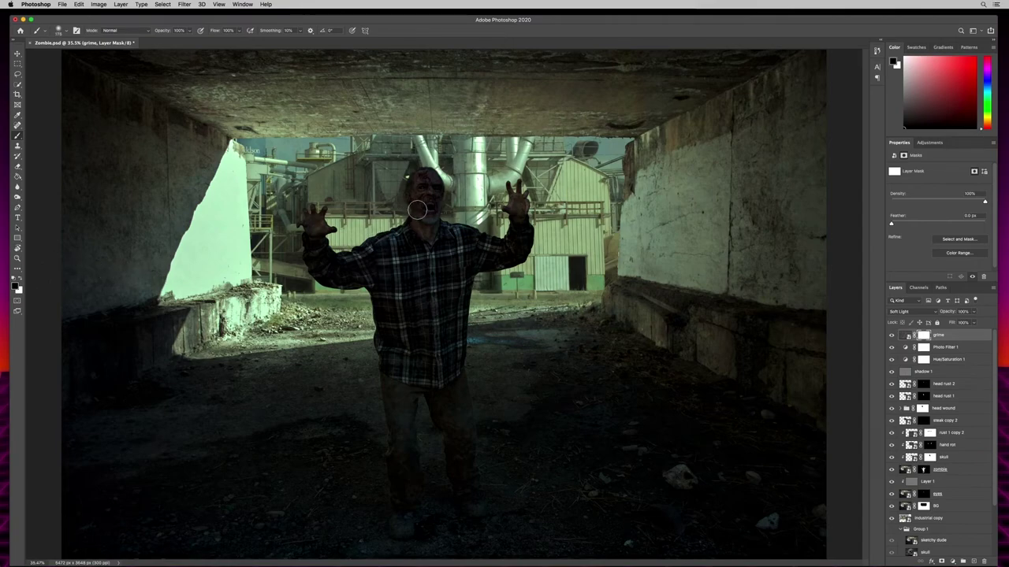
mouse_move(424, 203)
left_mouse_down()
mouse_move(433, 237)
mouse_move(428, 294)
mouse_move(466, 439)
mouse_move(452, 388)
mouse_move(399, 418)
mouse_move(391, 371)
mouse_move(406, 477)
left_mouse_up()
key("x")
mouse_move(364, 398)
left_mouse_down()
mouse_move(371, 443)
mouse_move(367, 383)
mouse_move(377, 443)
left_mouse_up()
key("bracketleft")
key("bracketleft")
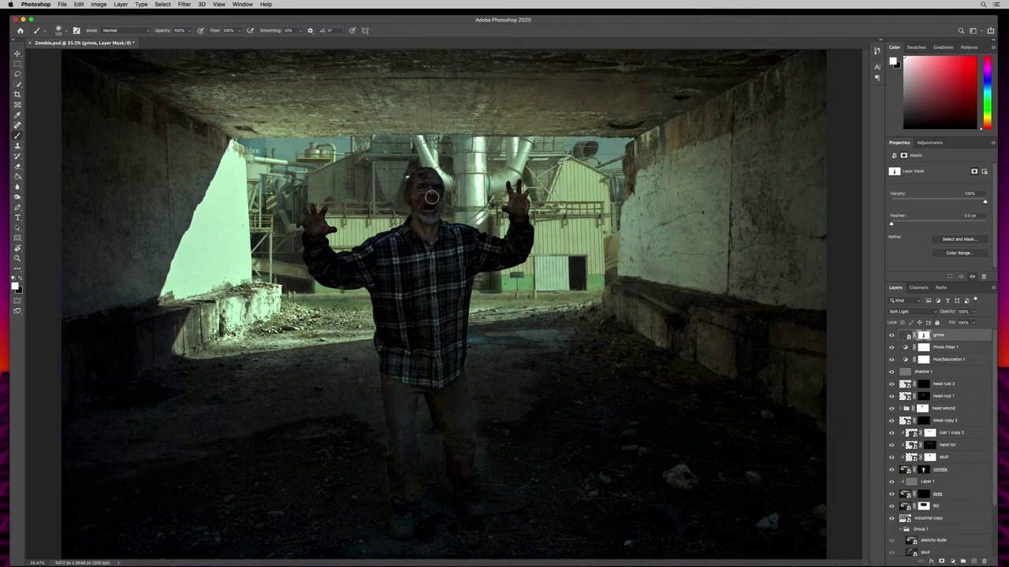
key("x")
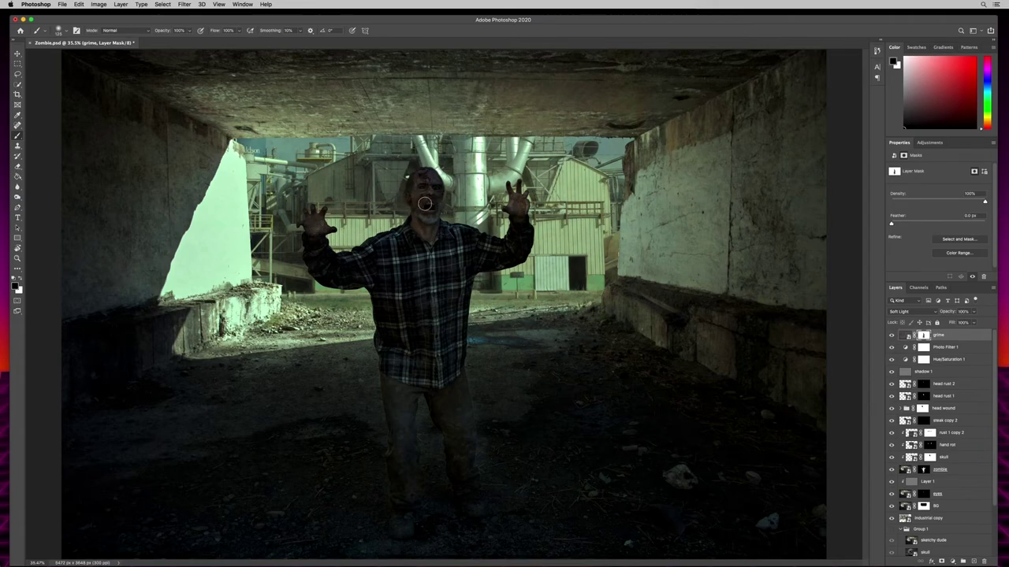
left_click_drag(427, 200, 433, 214)
Rename the industrial copy layer as industrial BG and toggle its visibility to check which area it covers.
scroll(993, 394, "down", 3)
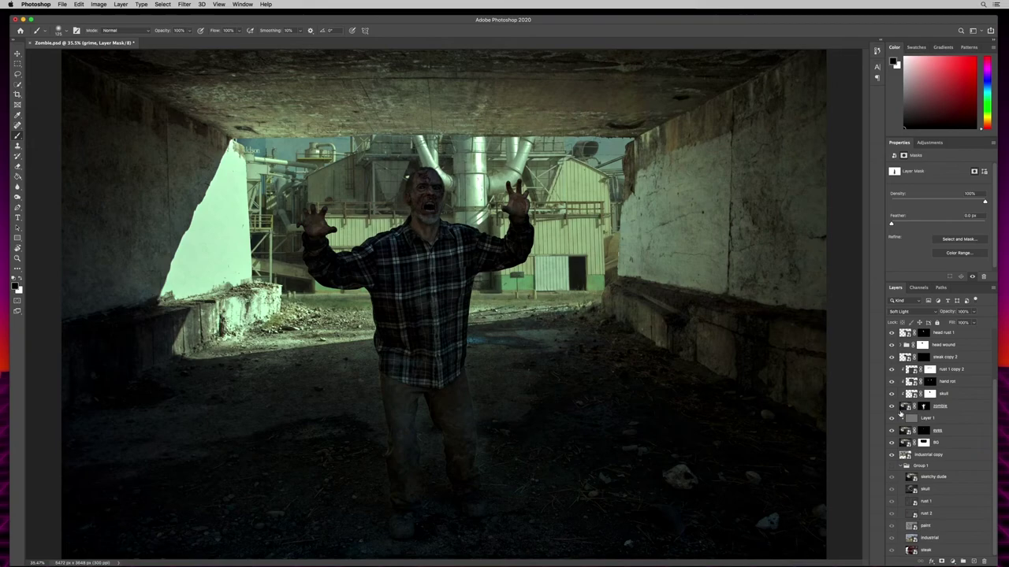
left_click(927, 455)
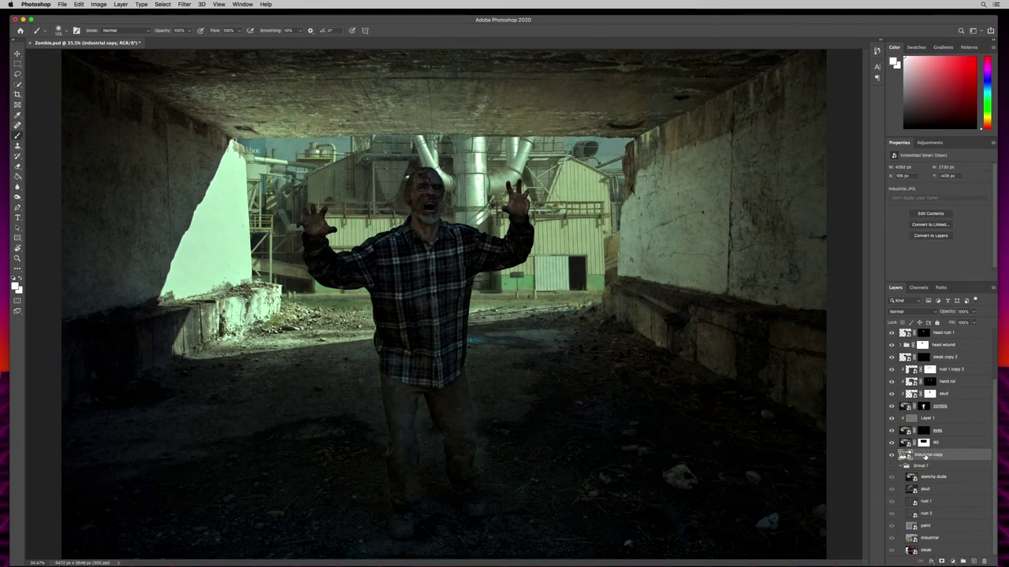
key("Right")
type("BG")
key("Return")
left_click(891, 456)
left_click(892, 455)
Add a Levels adjustment directly above industrial BG and darken the factory by lowering the white output level to 143.
left_click(952, 561)
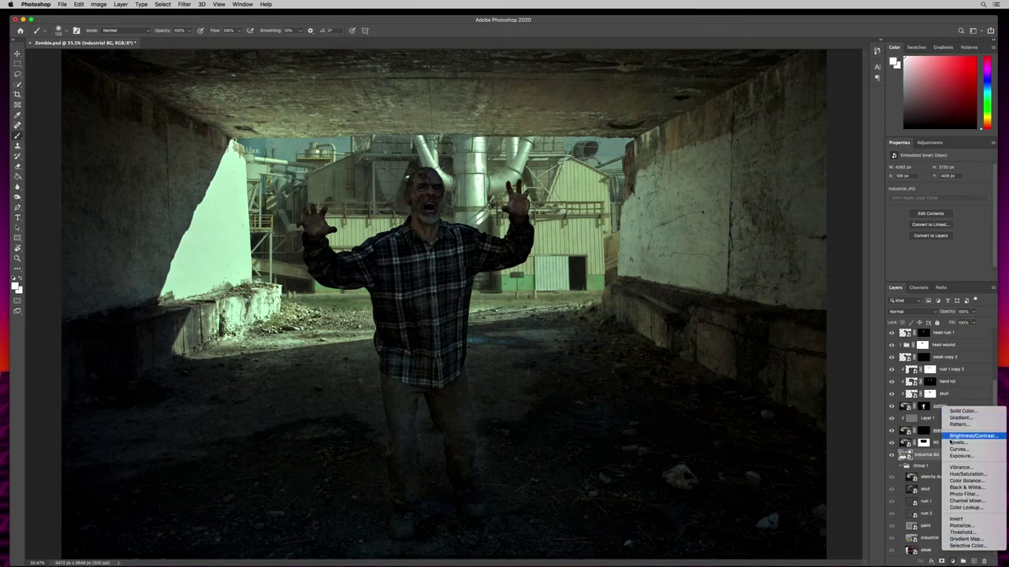
left_click(958, 442)
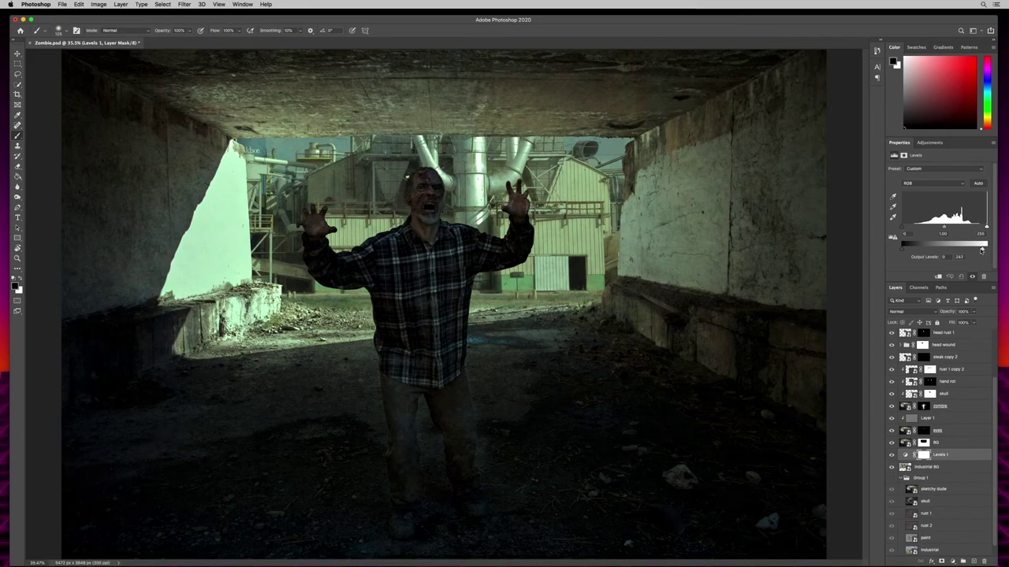
left_click_drag(974, 250, 960, 250)
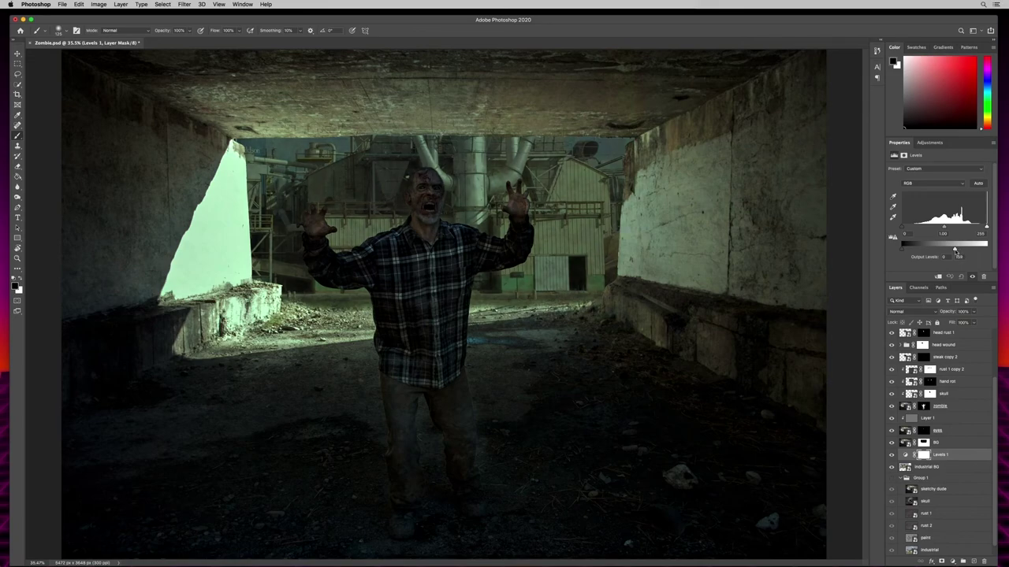
left_click_drag(950, 251, 949, 250)
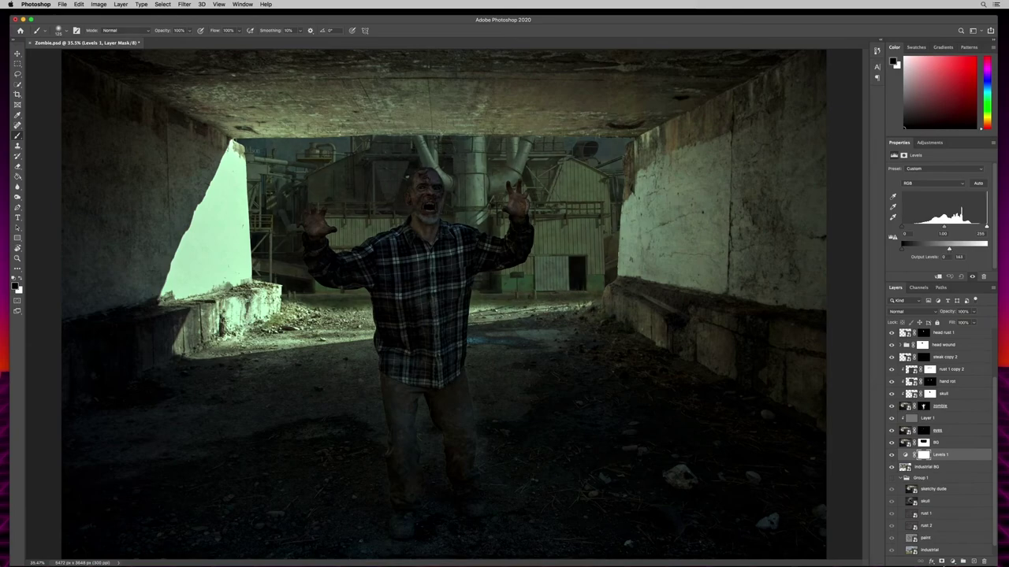
Add a Hue/Saturation adjustment above the factory's Levels layer and strongly reduce the saturation.
left_click(952, 561)
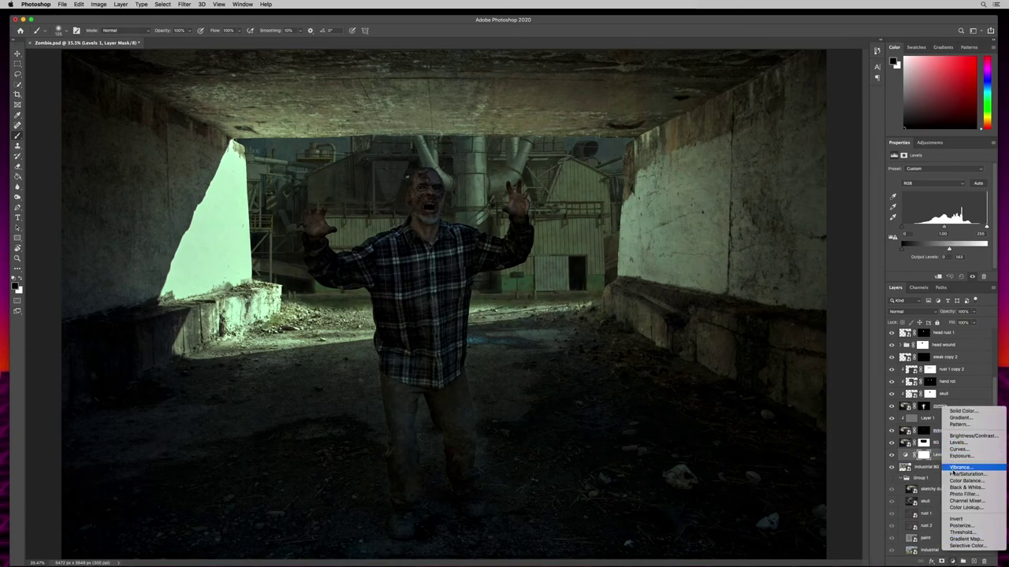
left_click(953, 475)
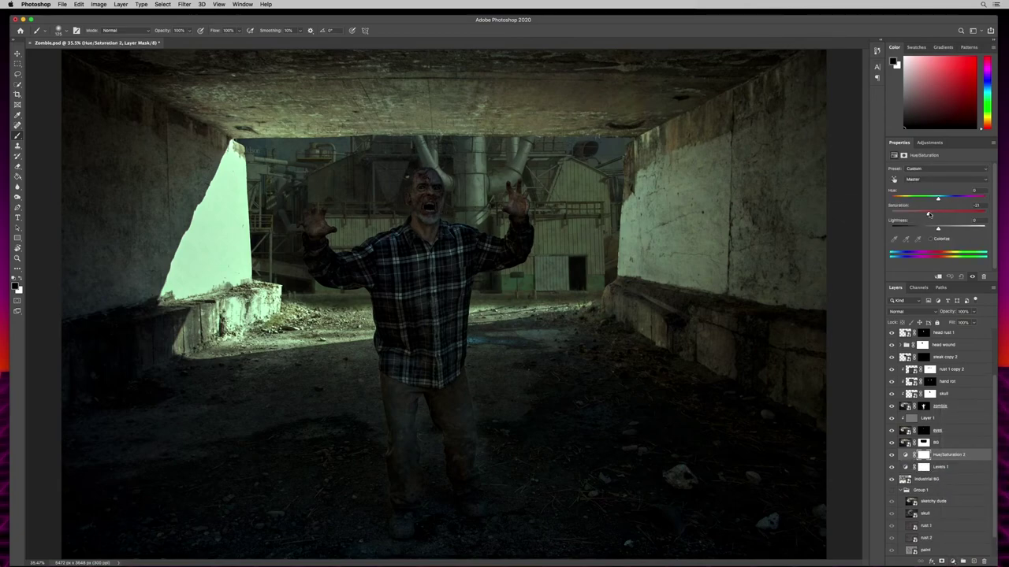
left_click_drag(920, 215, 918, 213)
left_click_drag(918, 215, 903, 214)
Add a Levels adjustment directly above the BG layer and darken the tunnel by lowering the white output level to about 166.
left_click(952, 443)
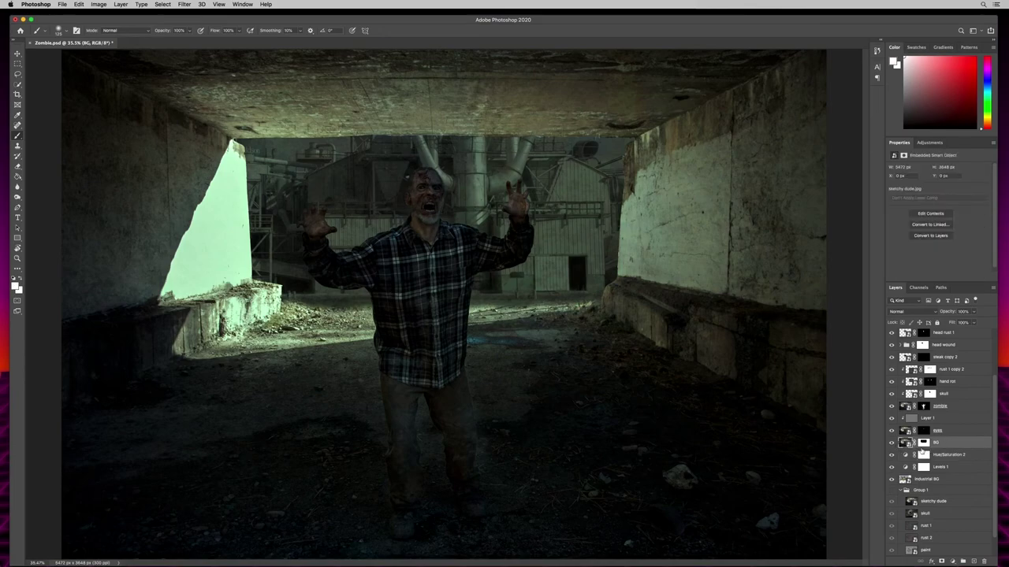
left_click(954, 560)
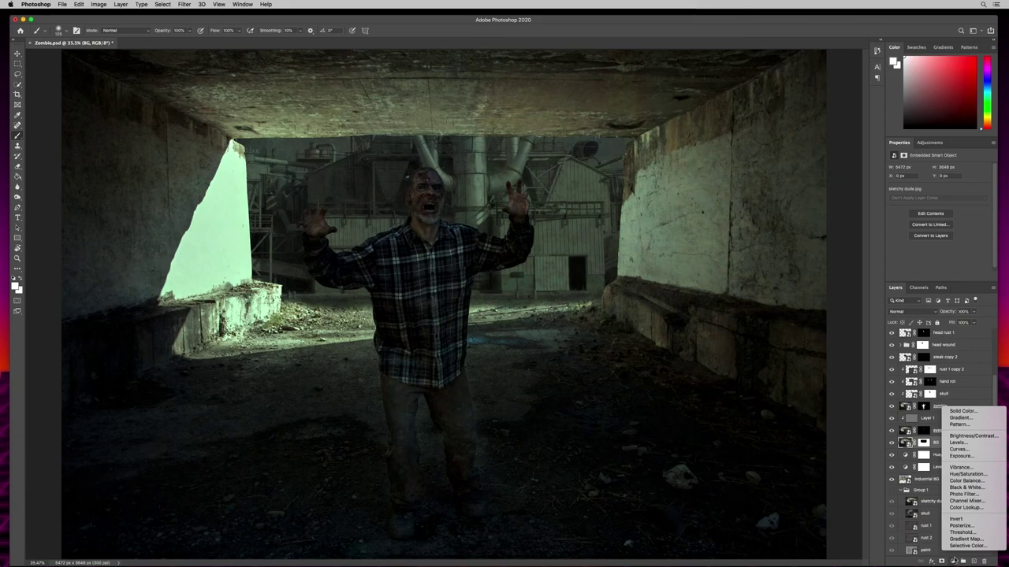
left_click(969, 443)
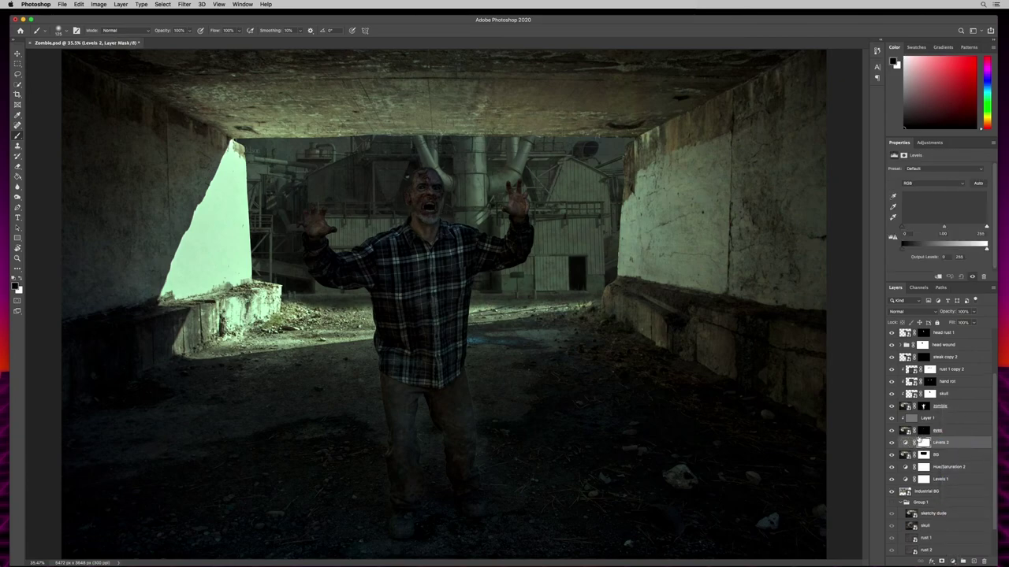
left_click(935, 456)
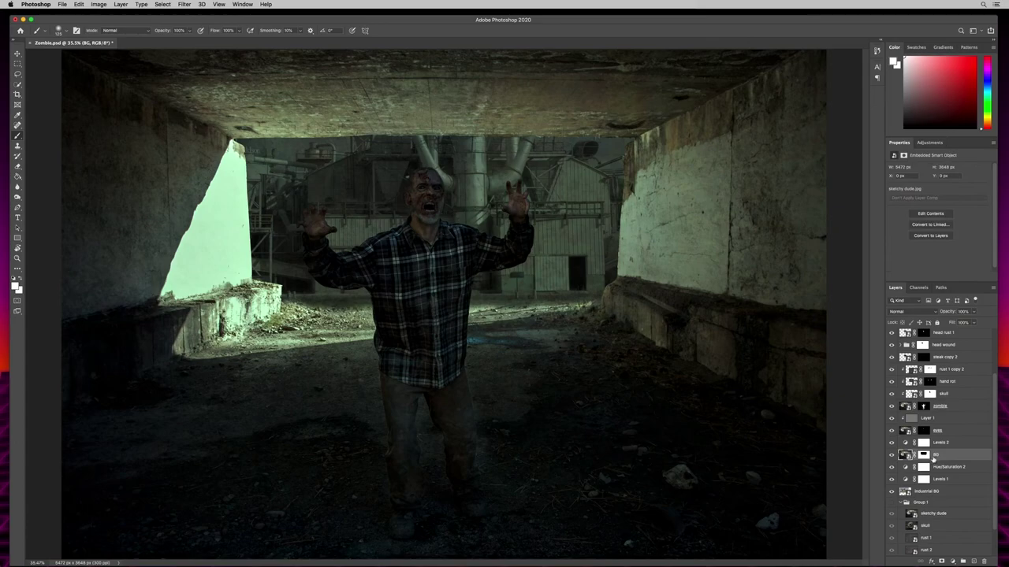
left_click(941, 443)
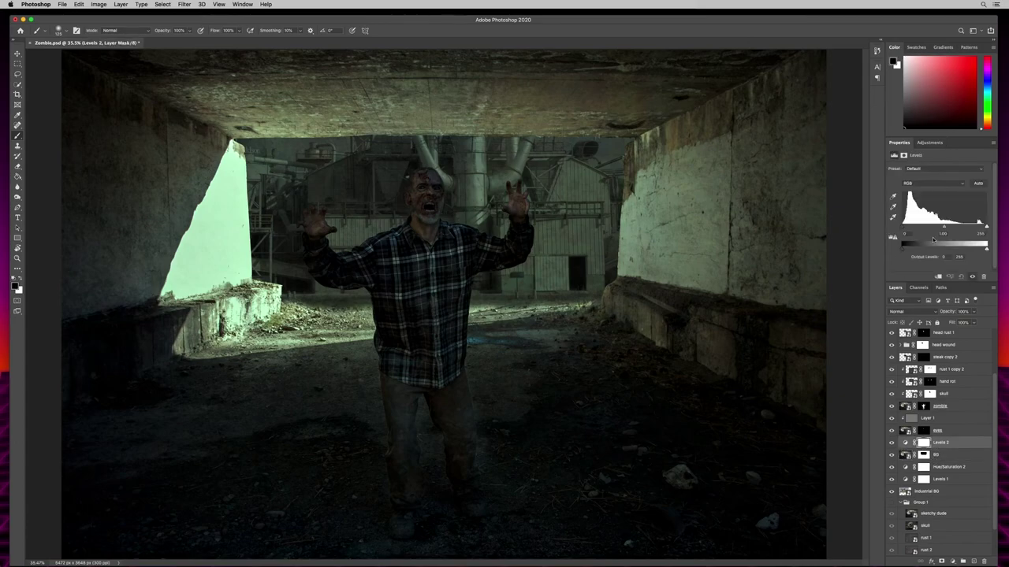
left_click_drag(989, 251, 983, 251)
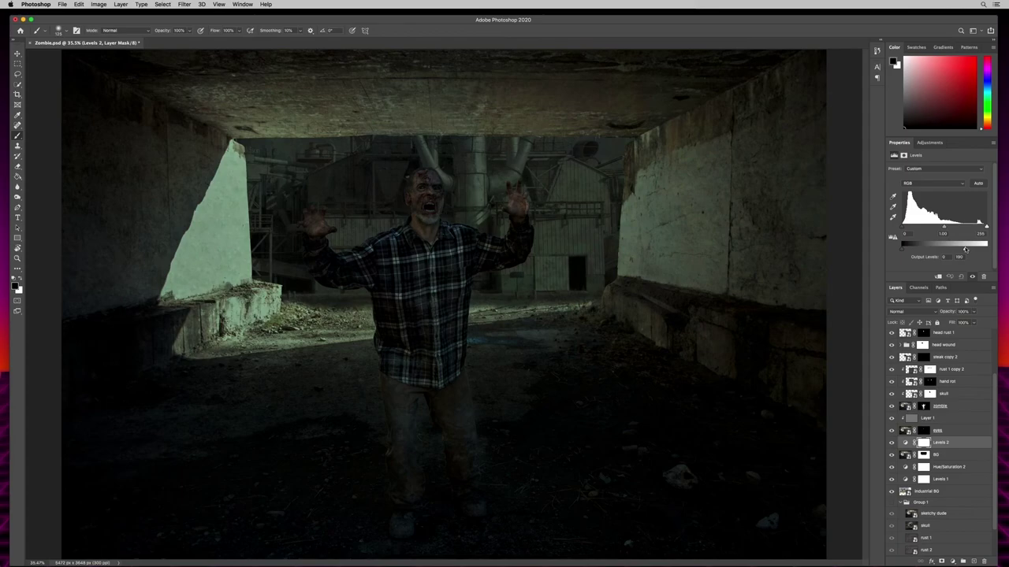
left_click_drag(962, 250, 955, 249)
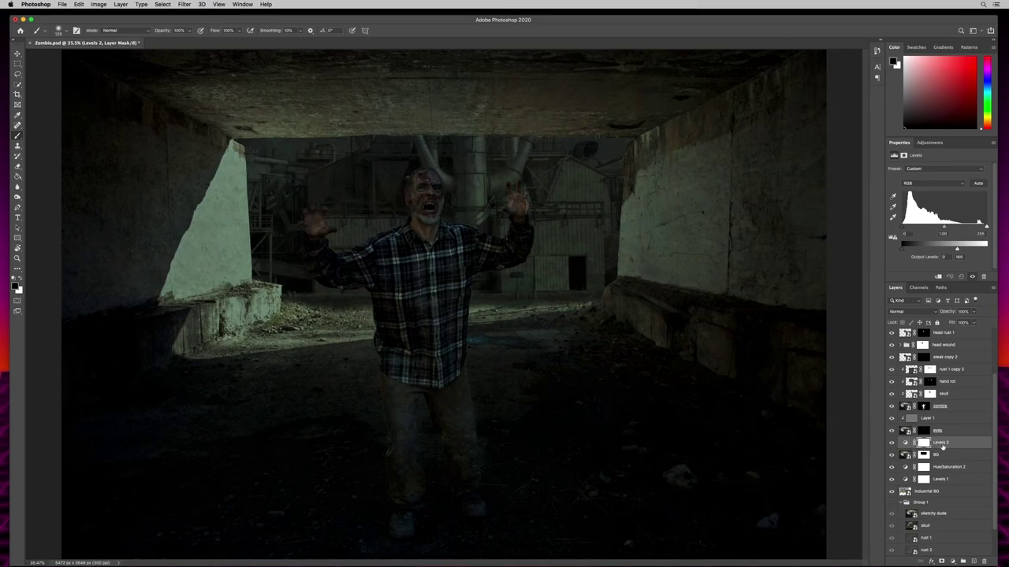
On the Levels 2 mask, lighten the ledge along the tunnel's right wall with a 250 px black brush at 28% opacity.
left_click(923, 442)
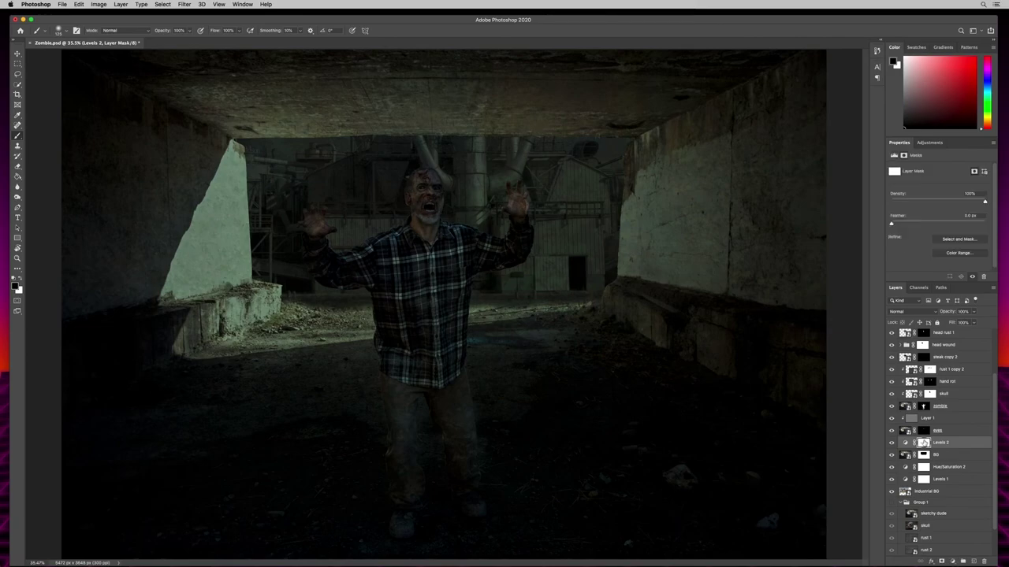
left_click(923, 467)
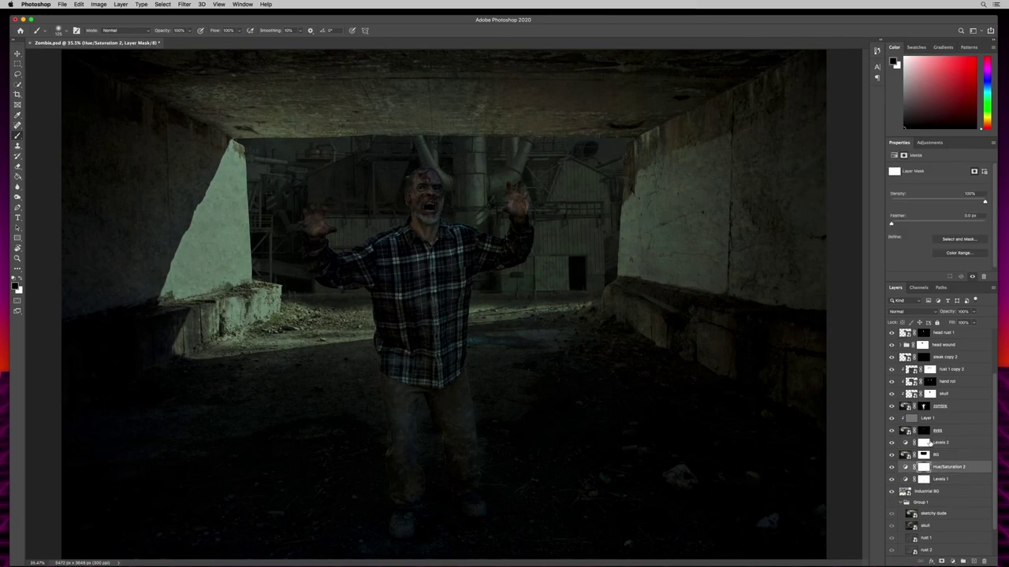
left_click(925, 444)
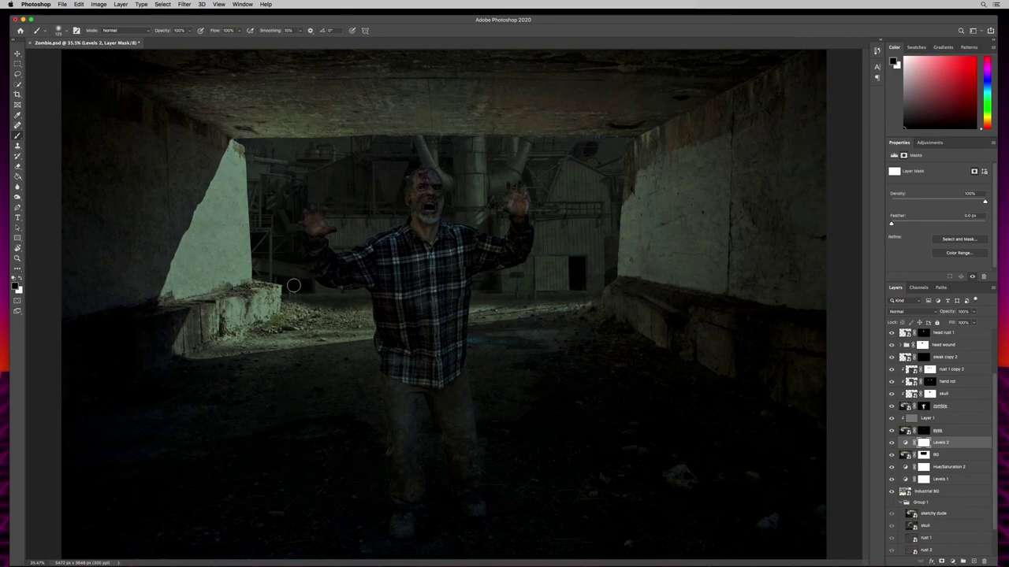
key("bracketright")
key("bracketright")
key("bracketright")
key("bracketright")
left_click_drag(162, 32, 142, 32)
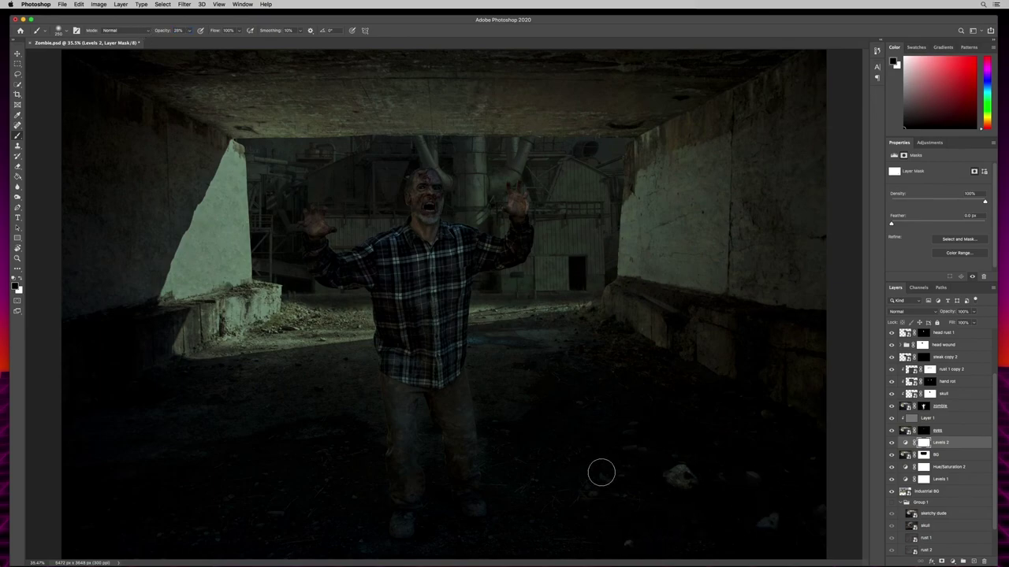
left_click(676, 319)
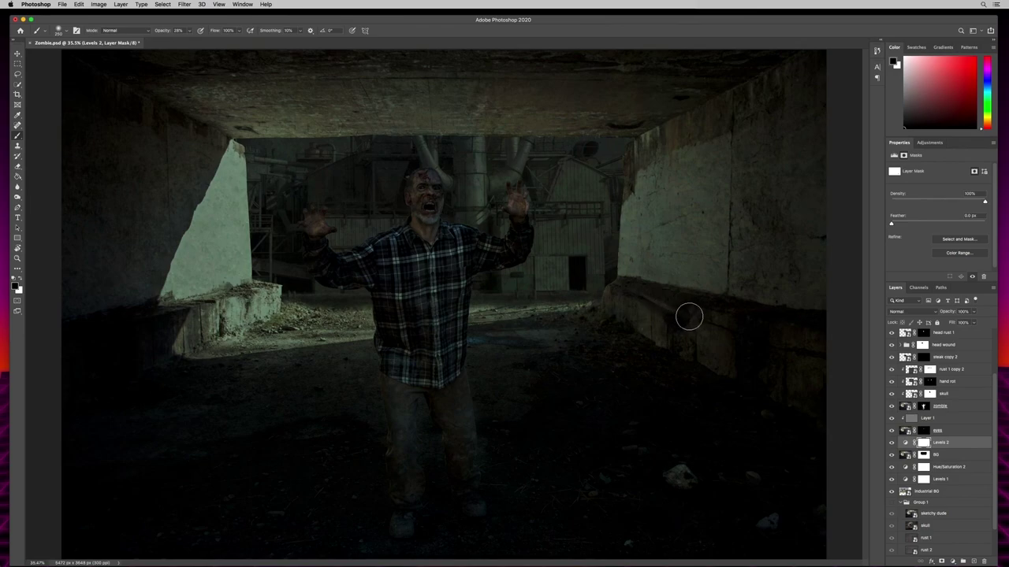